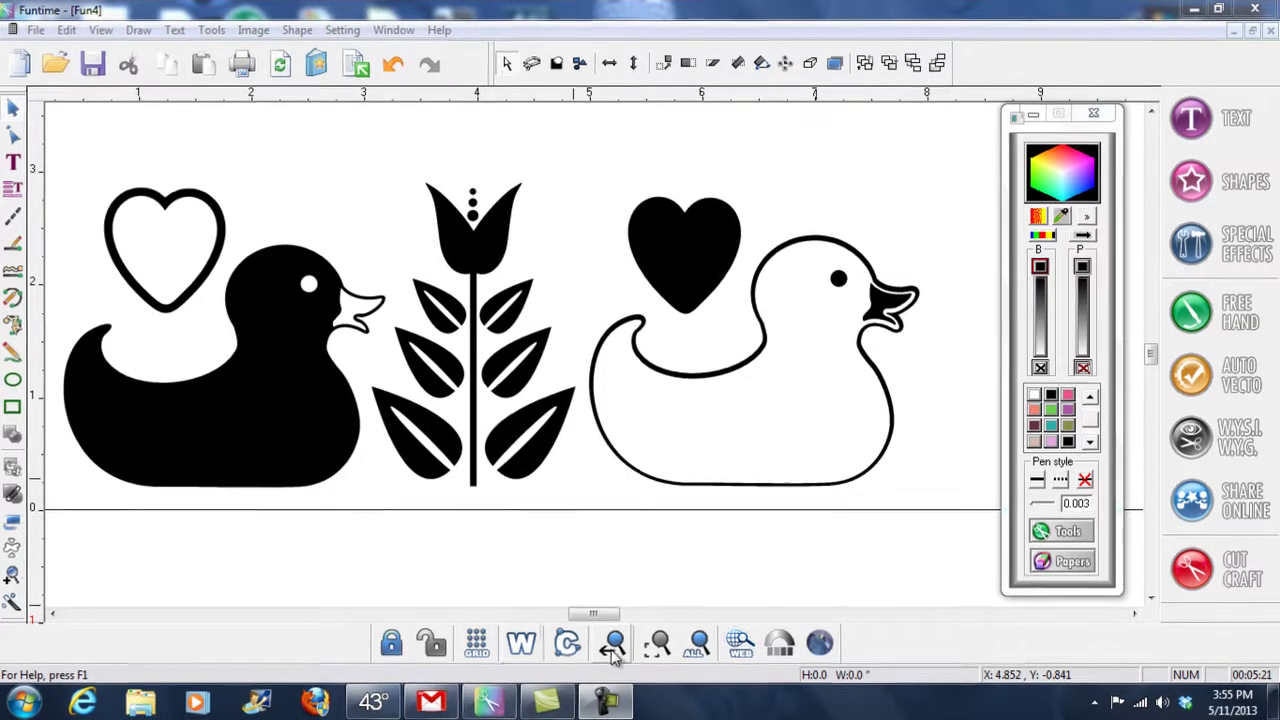
Step: In wireframe view, convert the left heart's outer outline into 13 SS stones, size 0.125 with 0.03 spacing
left_click(522, 643)
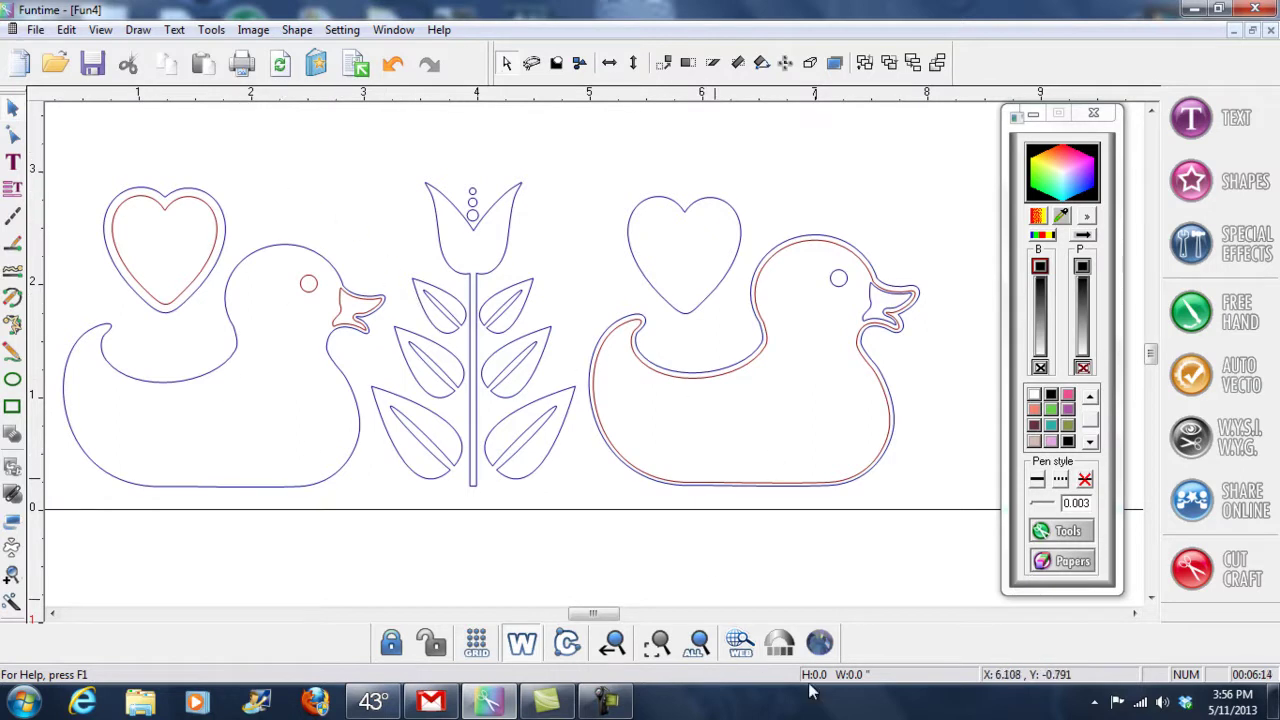
left_click(819, 642)
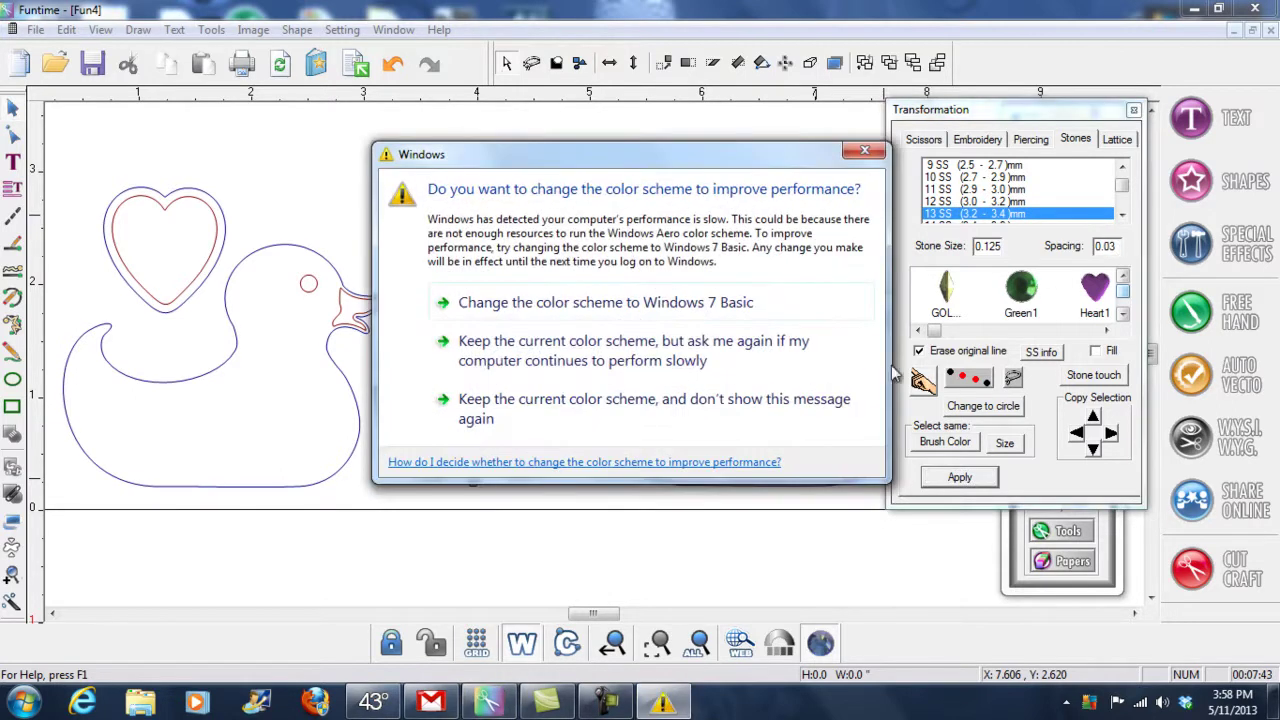
left_click(868, 152)
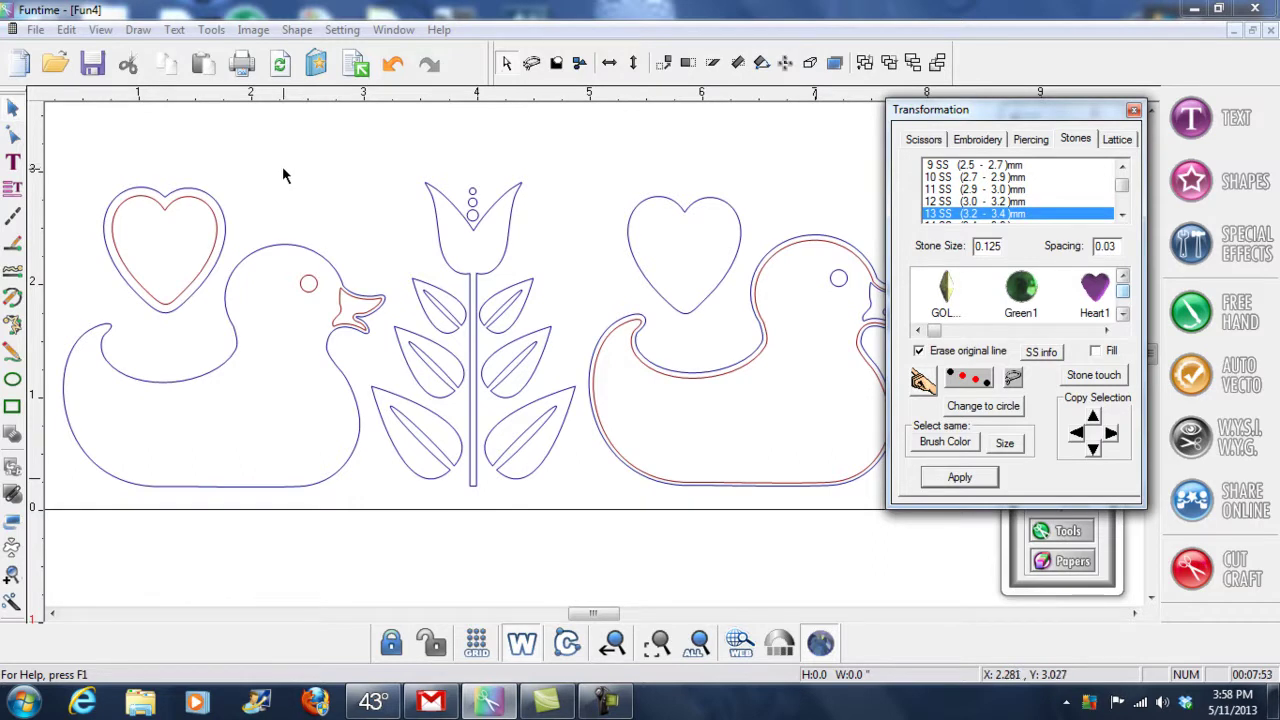
left_click(222, 217)
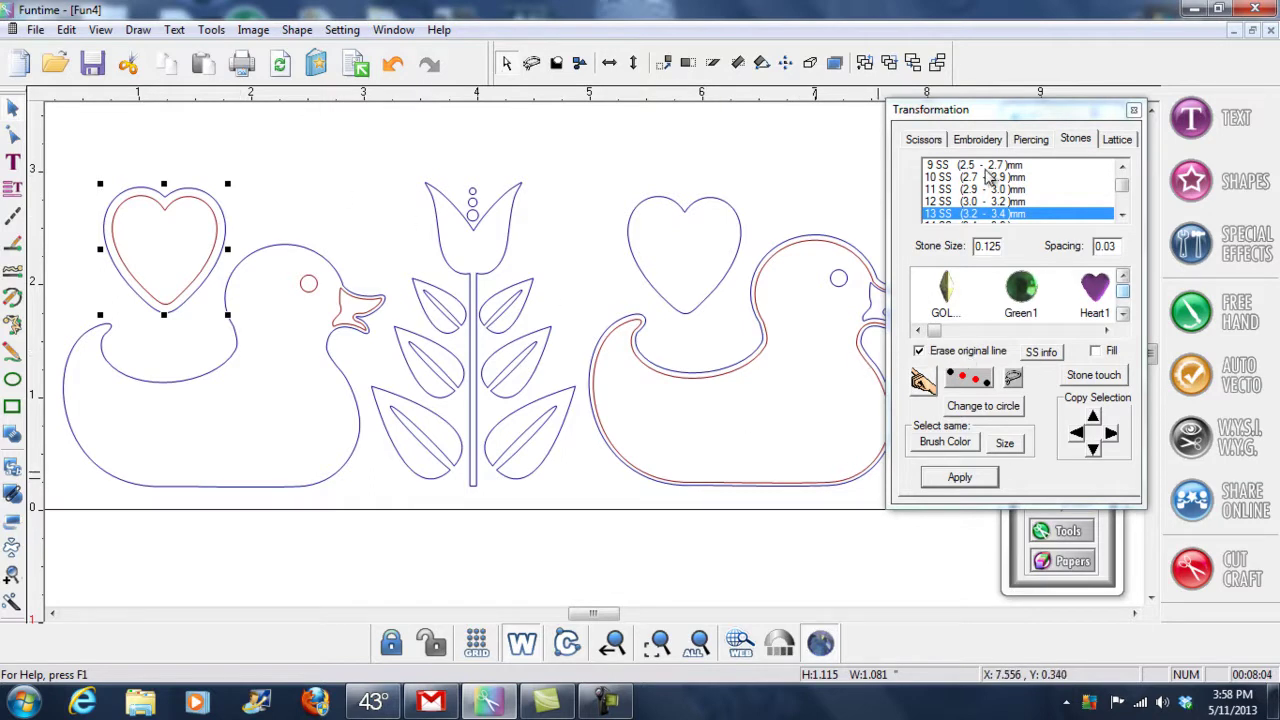
left_click(968, 477)
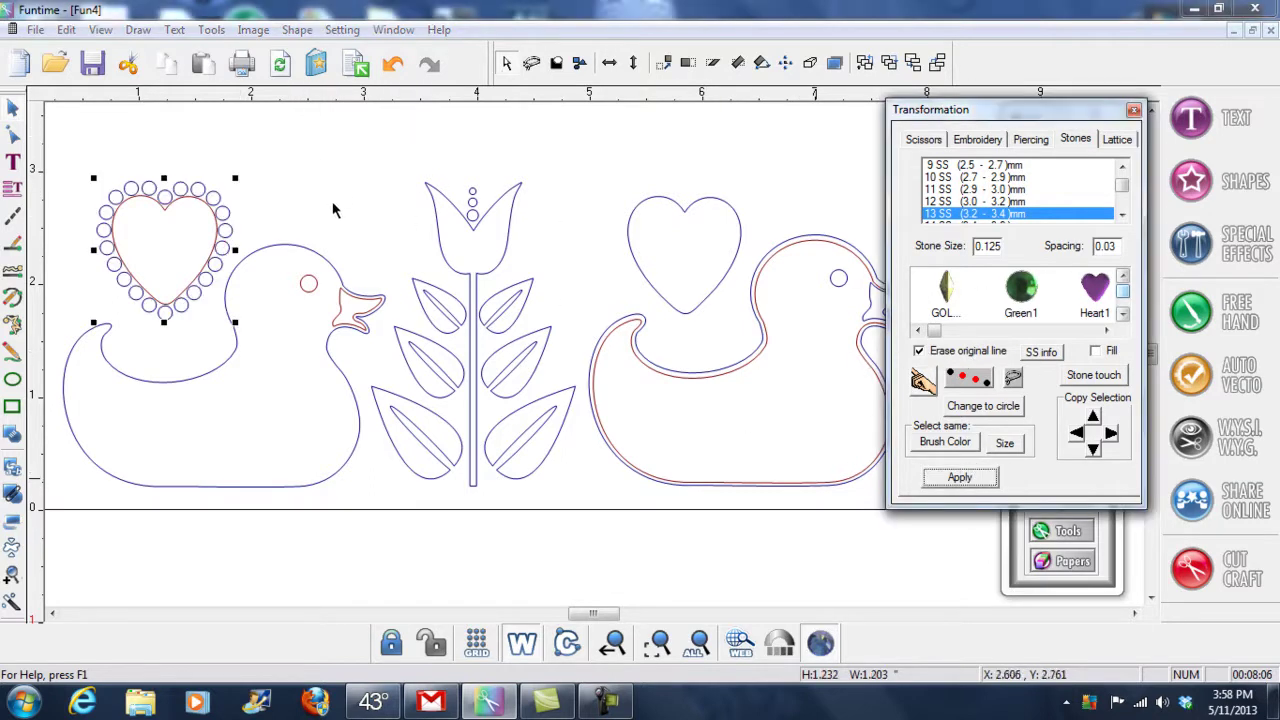
Step: Shrink the left heart's inner outline to about 0.840 high by 0.810 wide and convert it into 13 SS stones
left_click(208, 213)
left_click(213, 203)
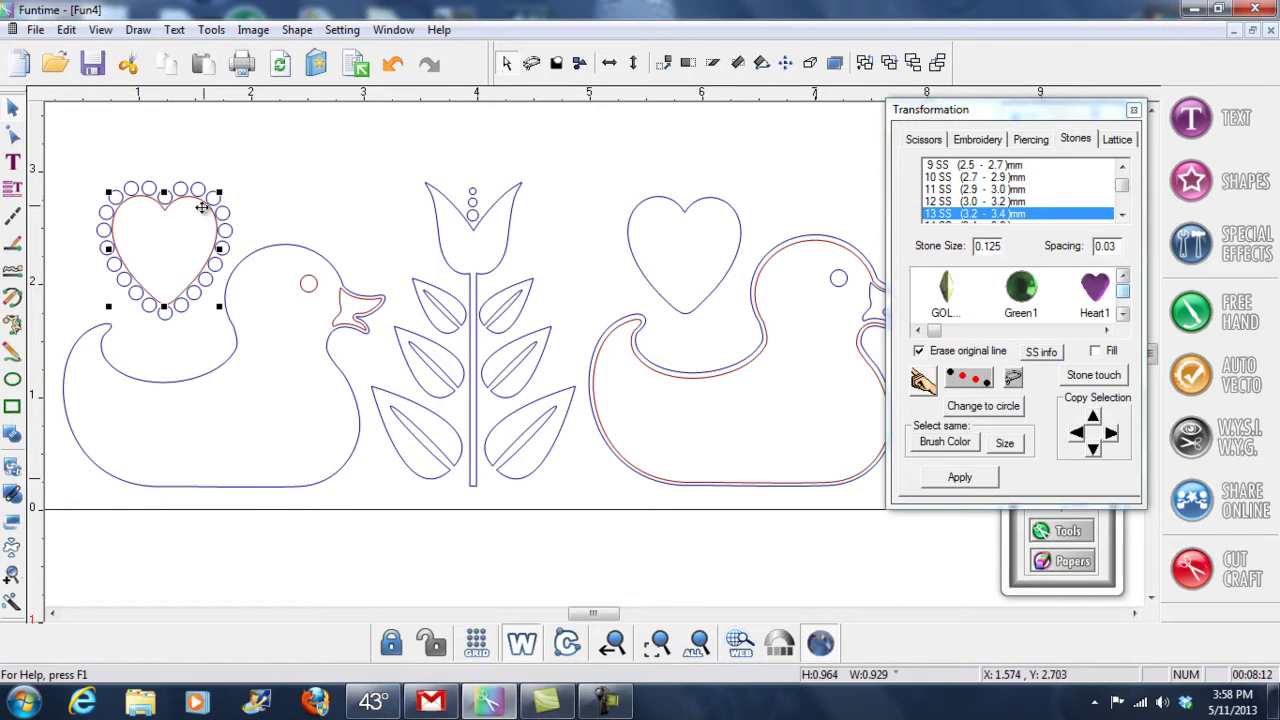
left_click(199, 217)
left_click_drag(199, 217, 204, 207)
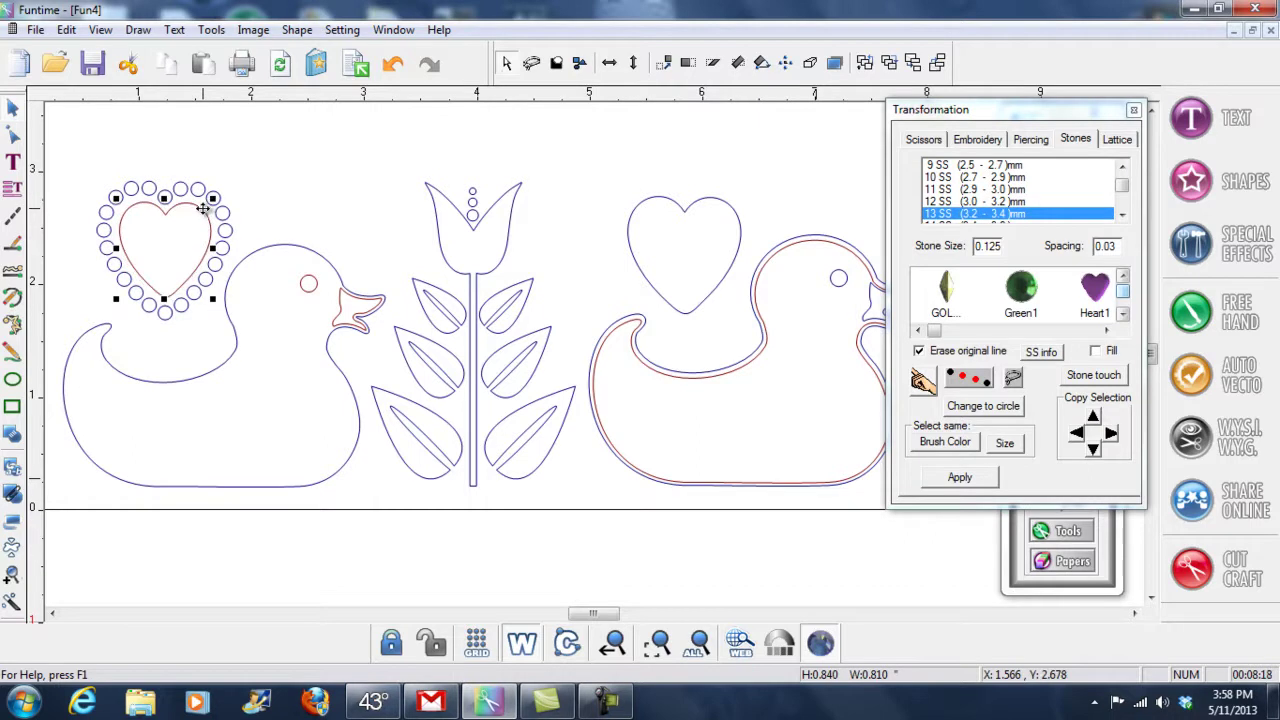
left_click(983, 481)
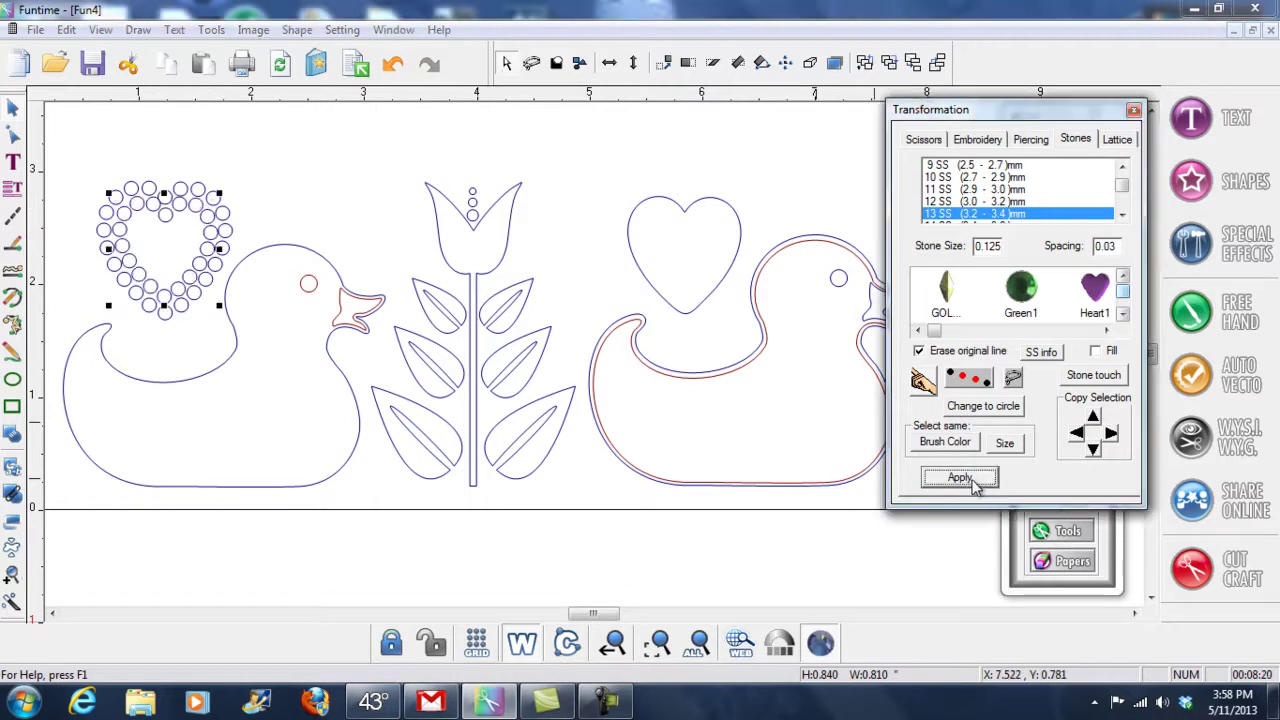
Step: Reposition the overlapping stones around the notch of the double-row heart so that they sit apart
left_click(166, 215)
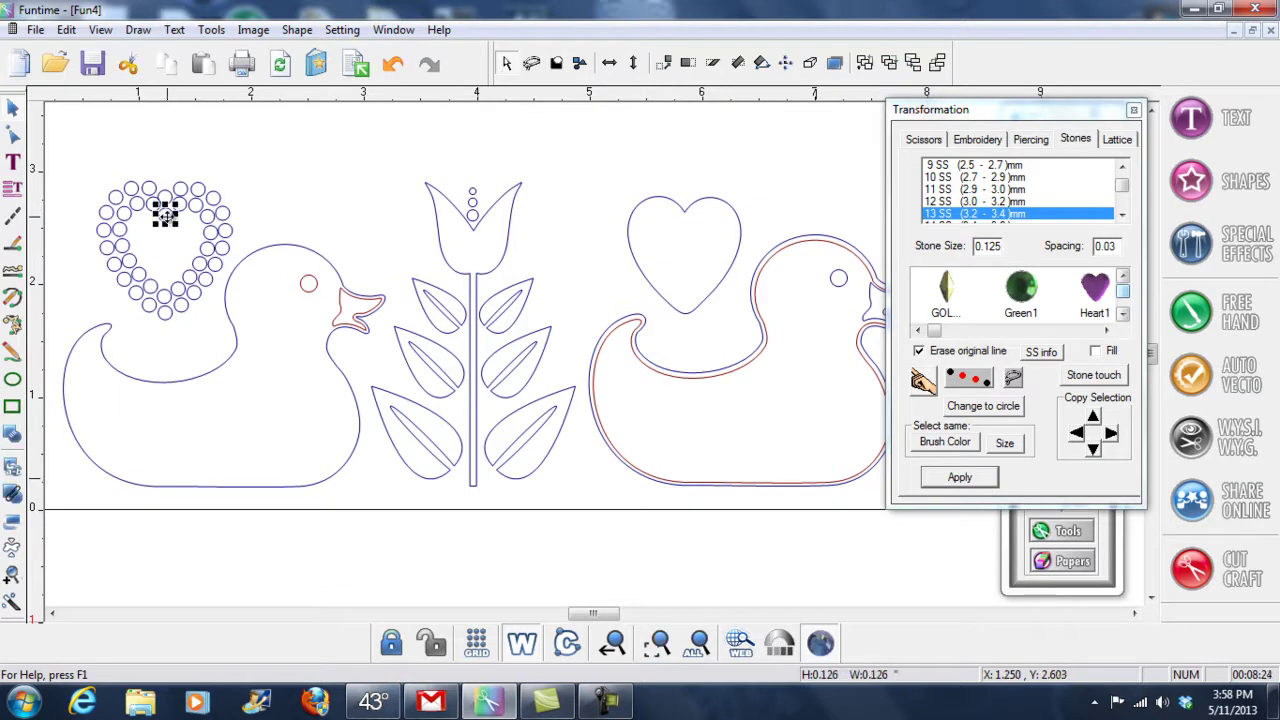
left_click(12, 575)
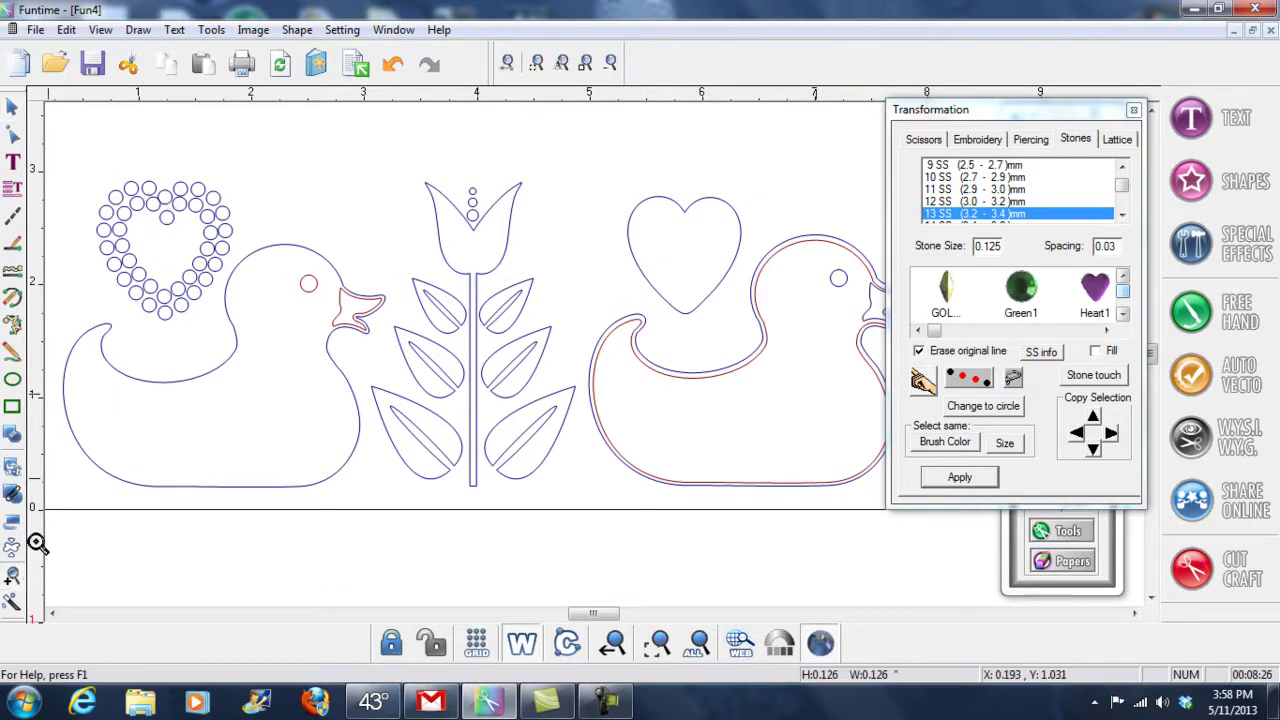
left_click(97, 167)
left_click(12, 107)
left_click(361, 285)
left_click_drag(361, 285, 362, 293)
left_click(501, 316)
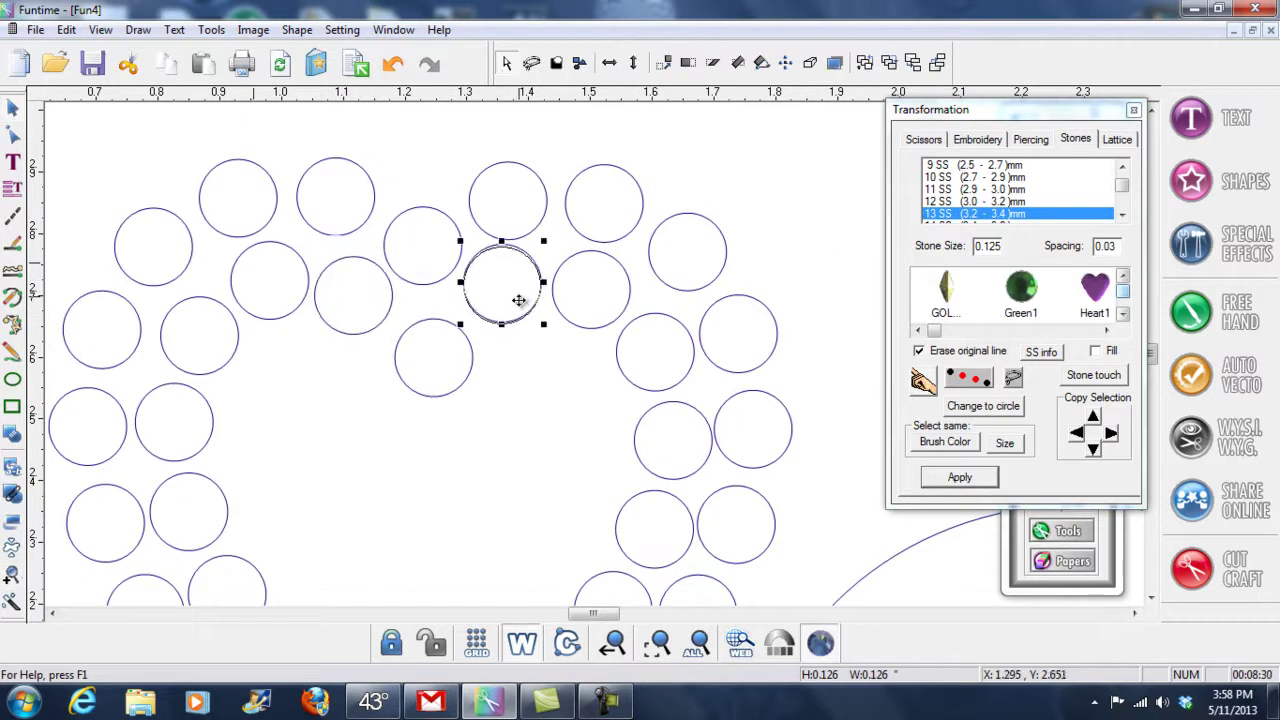
Step: Examine the lower stones of the double-row heart for overlaps, and preview the whole design filled
left_click(1152, 598)
left_click(1152, 598)
left_click(1152, 598)
left_click(1152, 598)
left_click(1152, 598)
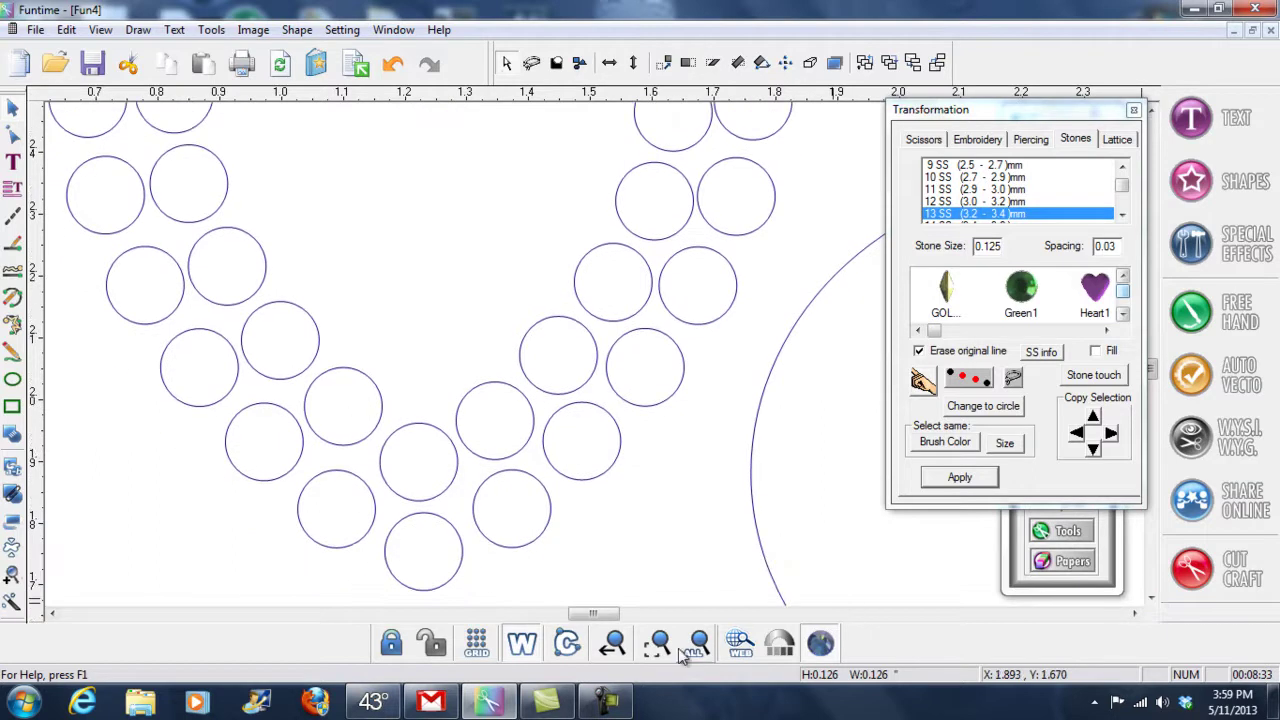
left_click(612, 645)
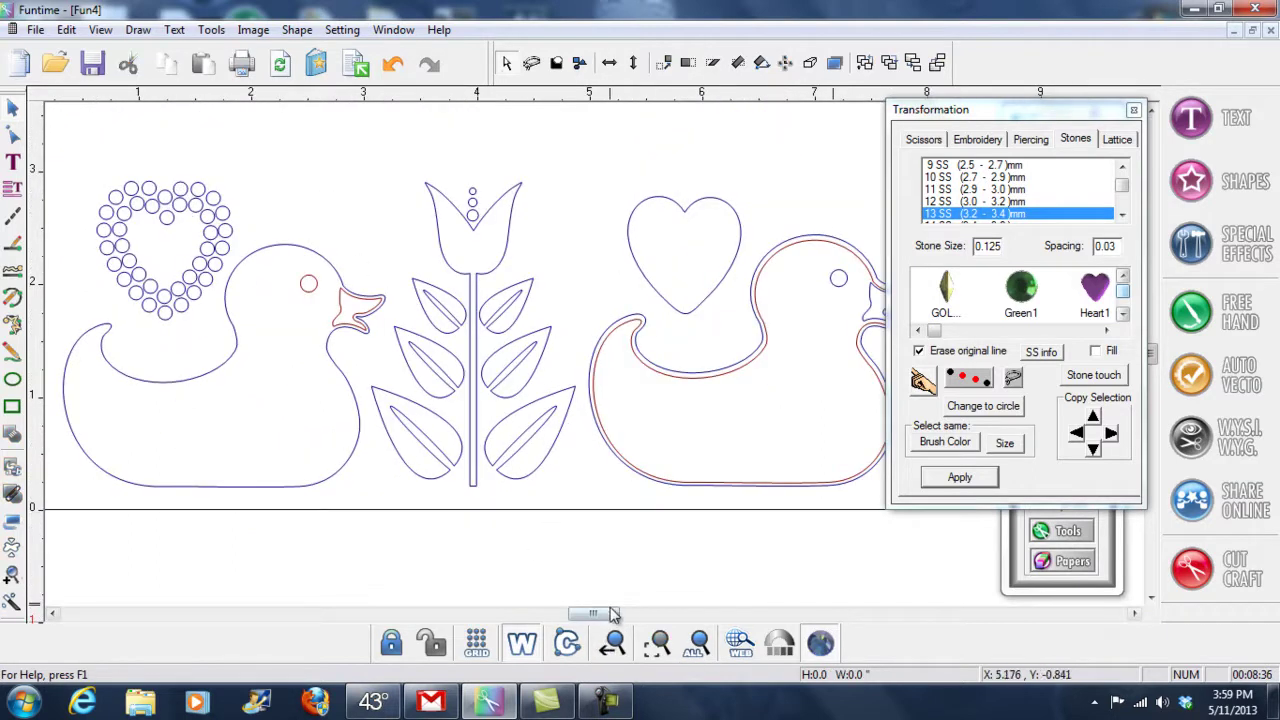
left_click(530, 648)
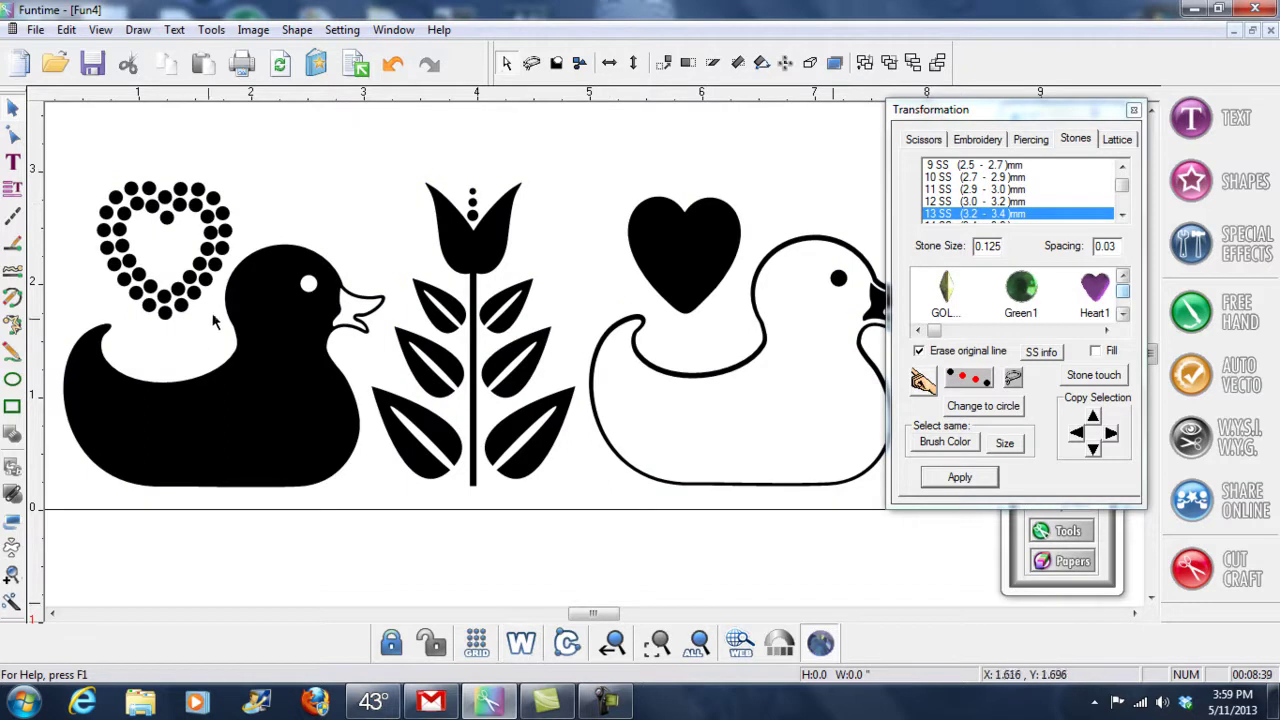
left_click(527, 648)
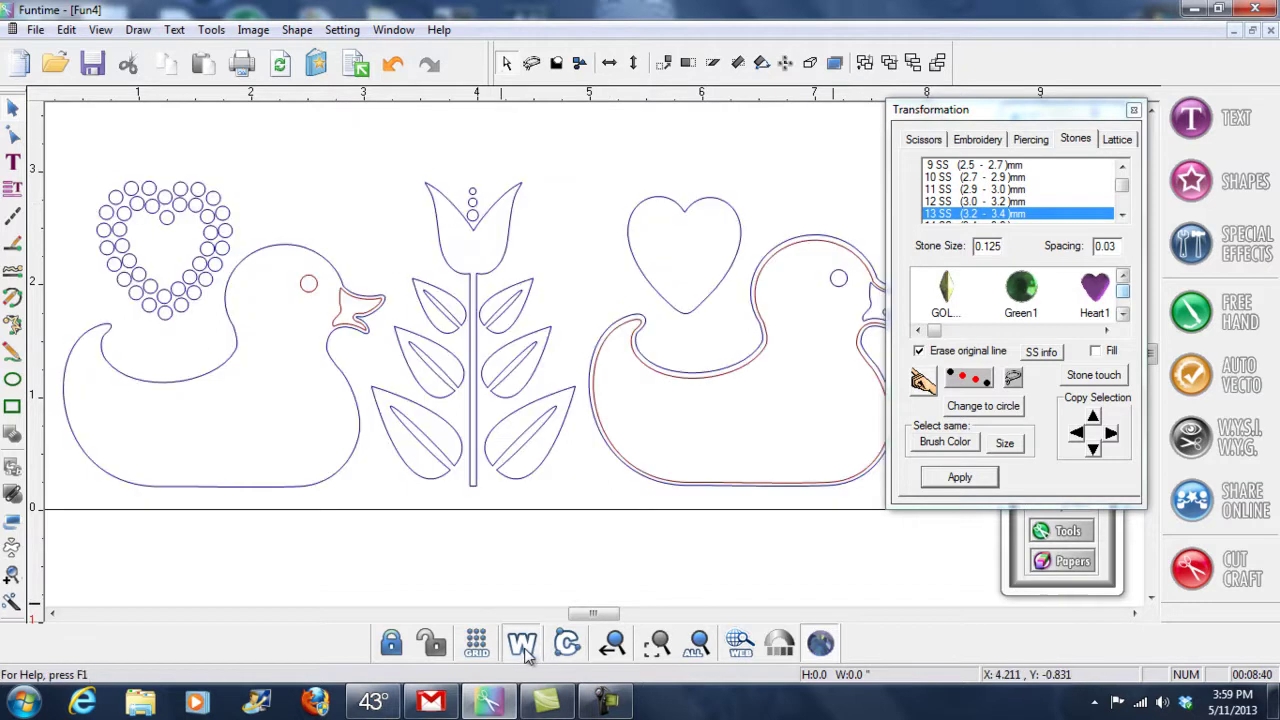
Step: Convert the single-outline heart and the right duck's outer outline into 13 SS stones
left_click(688, 313)
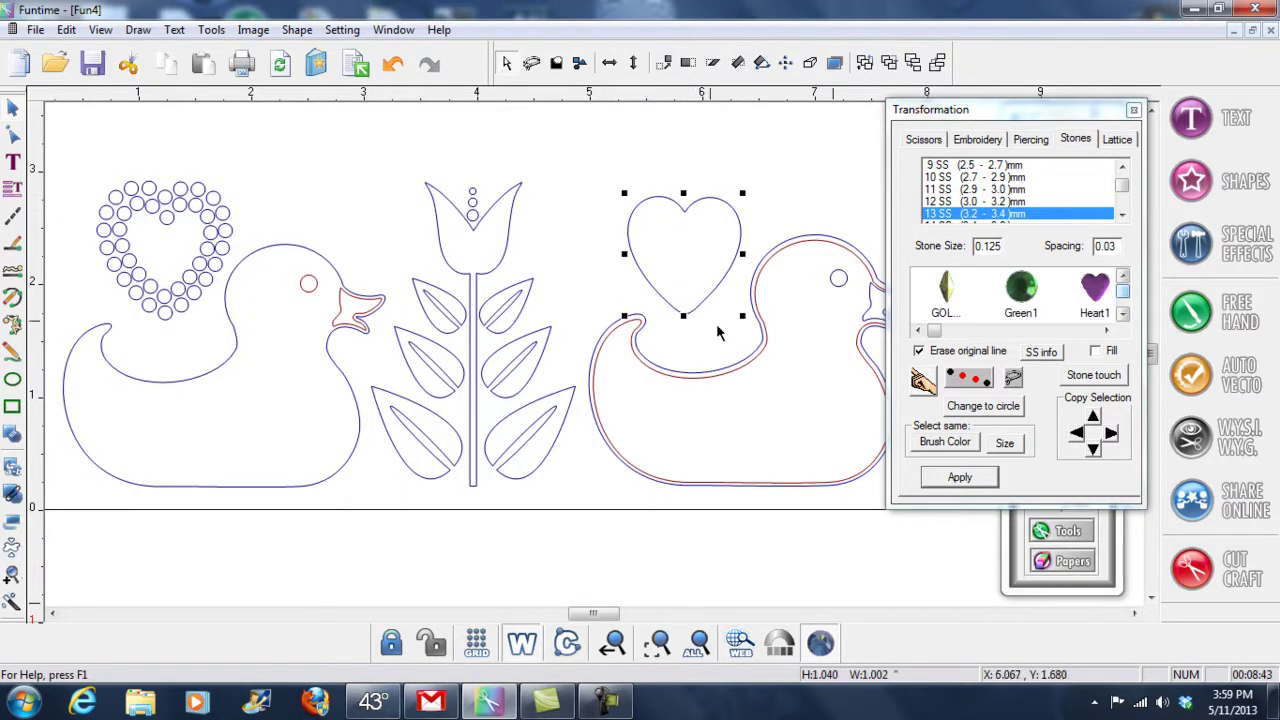
left_click(955, 480)
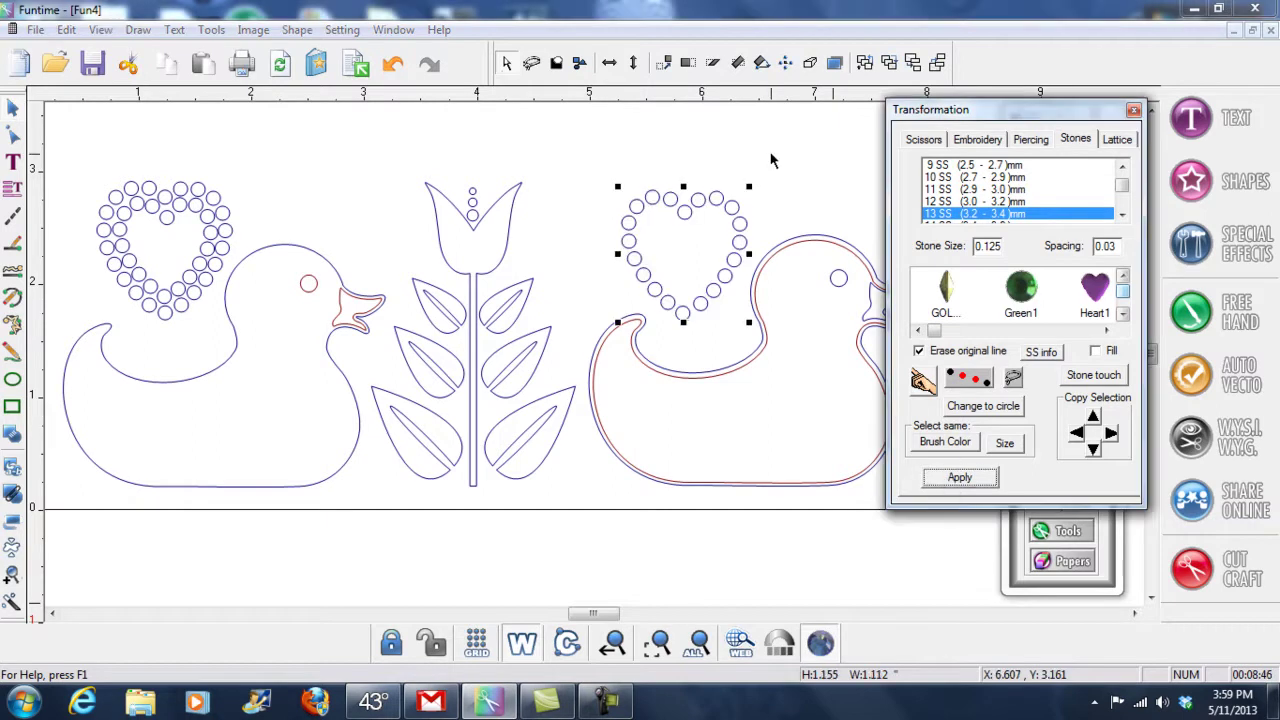
left_click(650, 360)
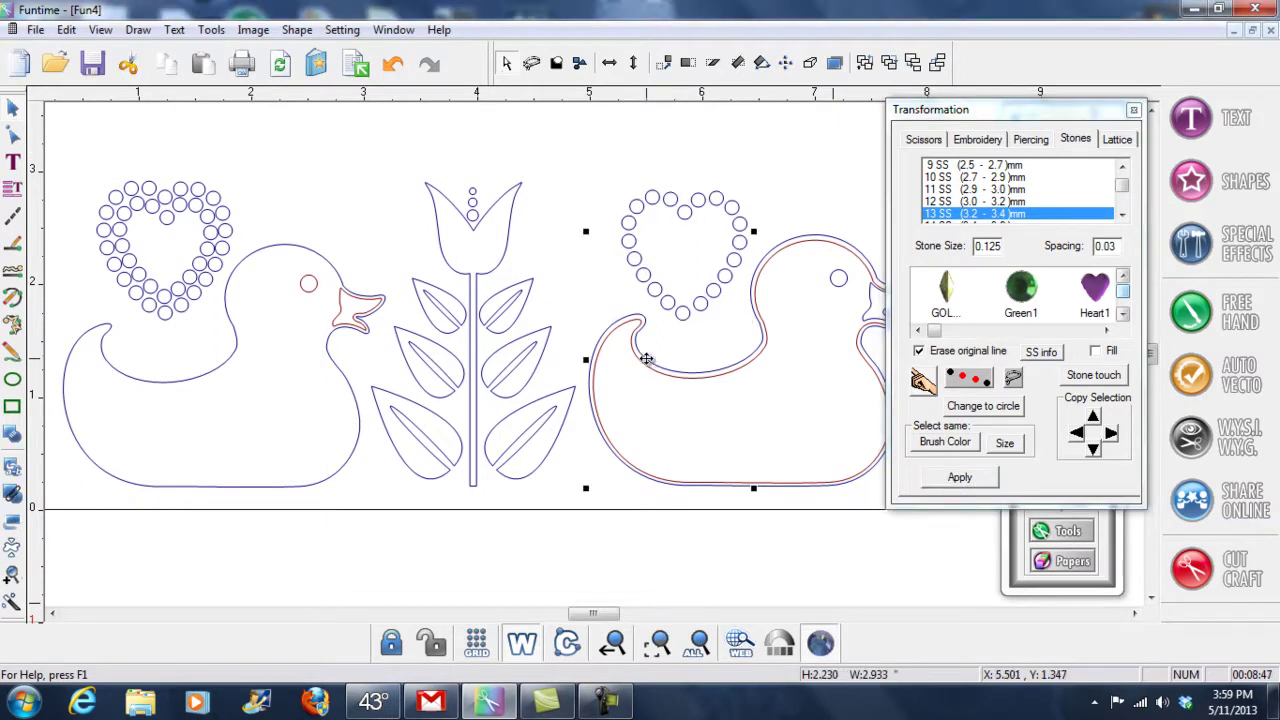
left_click(933, 479)
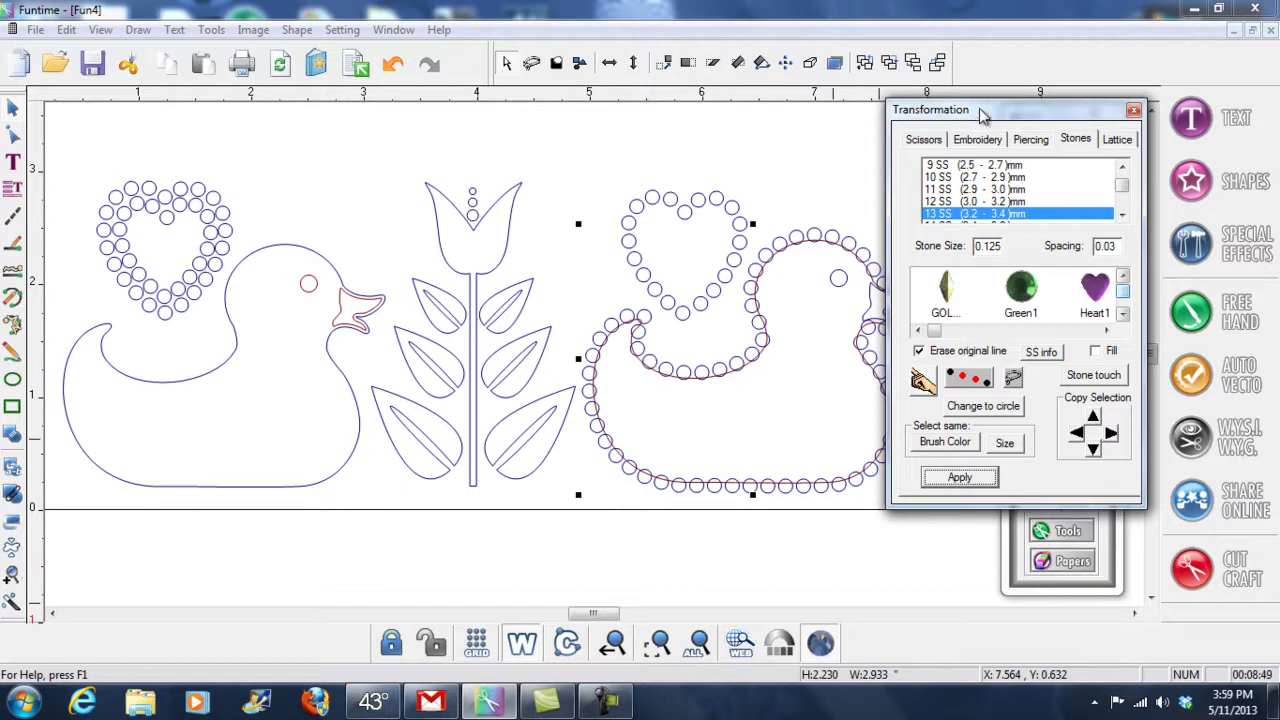
Step: Move the Transformation window clear of the right duck and convert the duck's eye into a 13 SS stone
left_click_drag(985, 113, 1122, 140)
left_click(840, 288)
left_click(1097, 505)
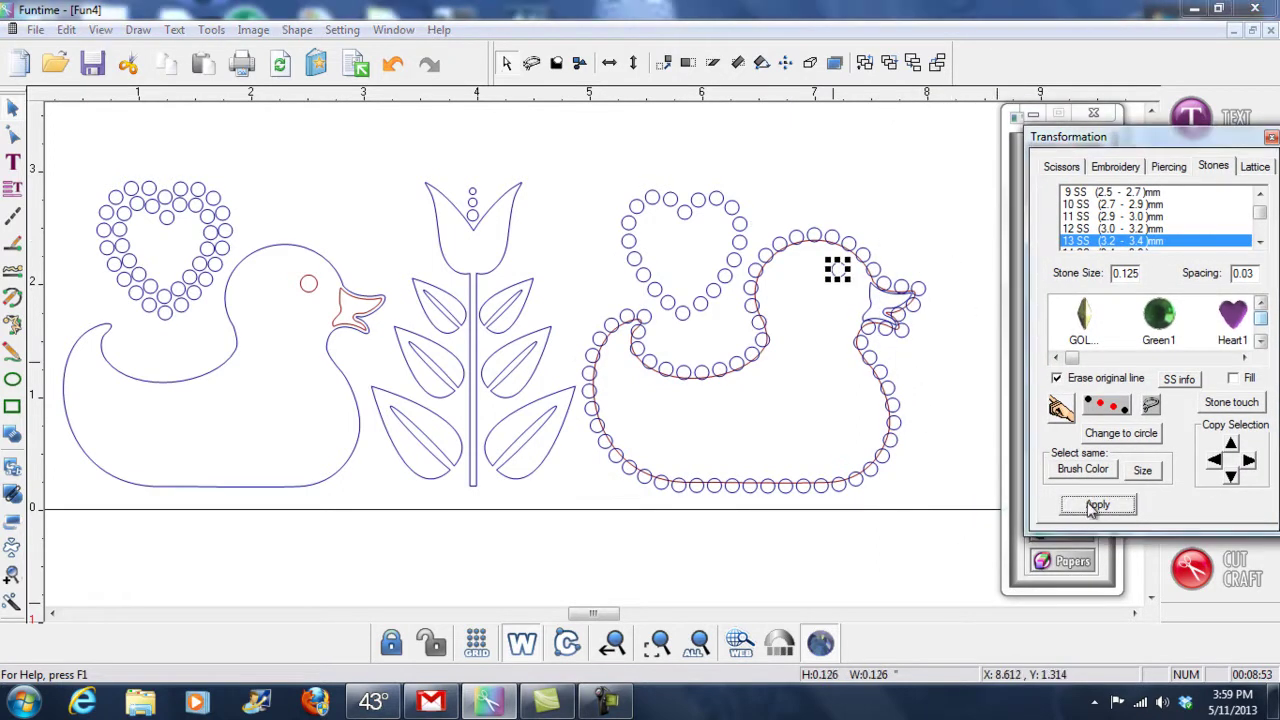
left_click(900, 166)
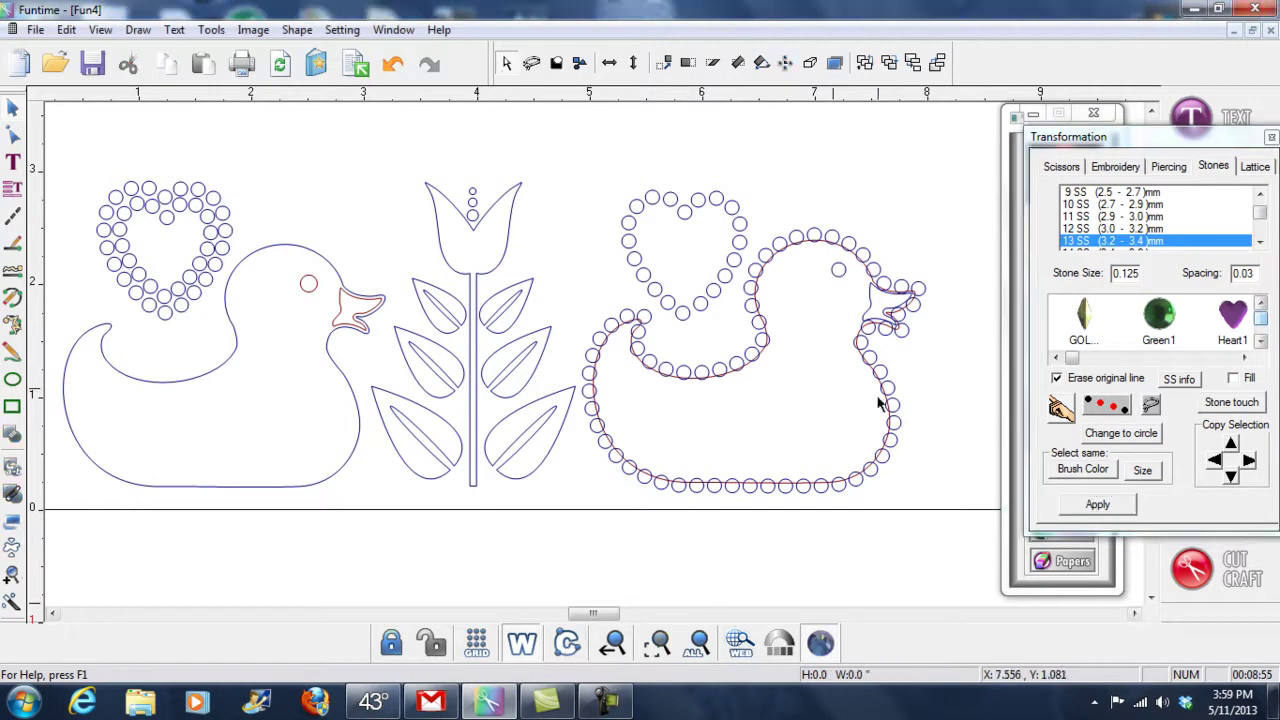
Step: Try to apply stones to the right duck's single eye stone again
left_click(840, 270)
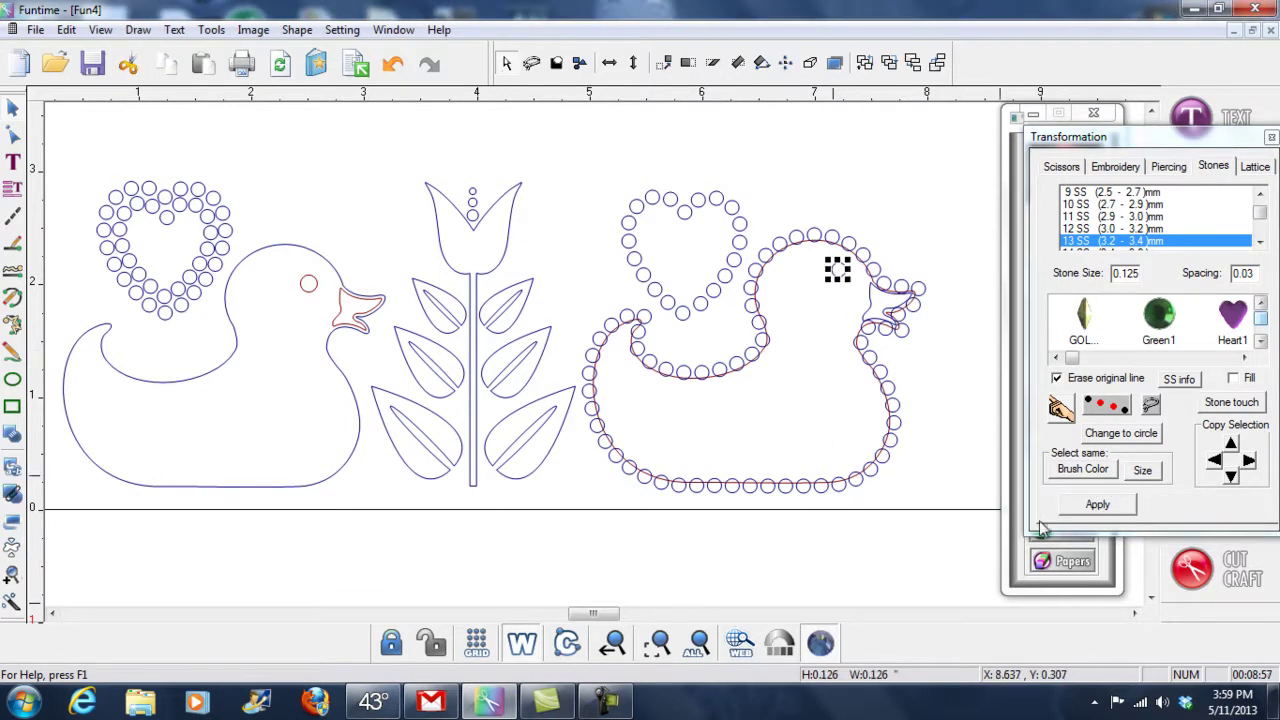
left_click(1094, 507)
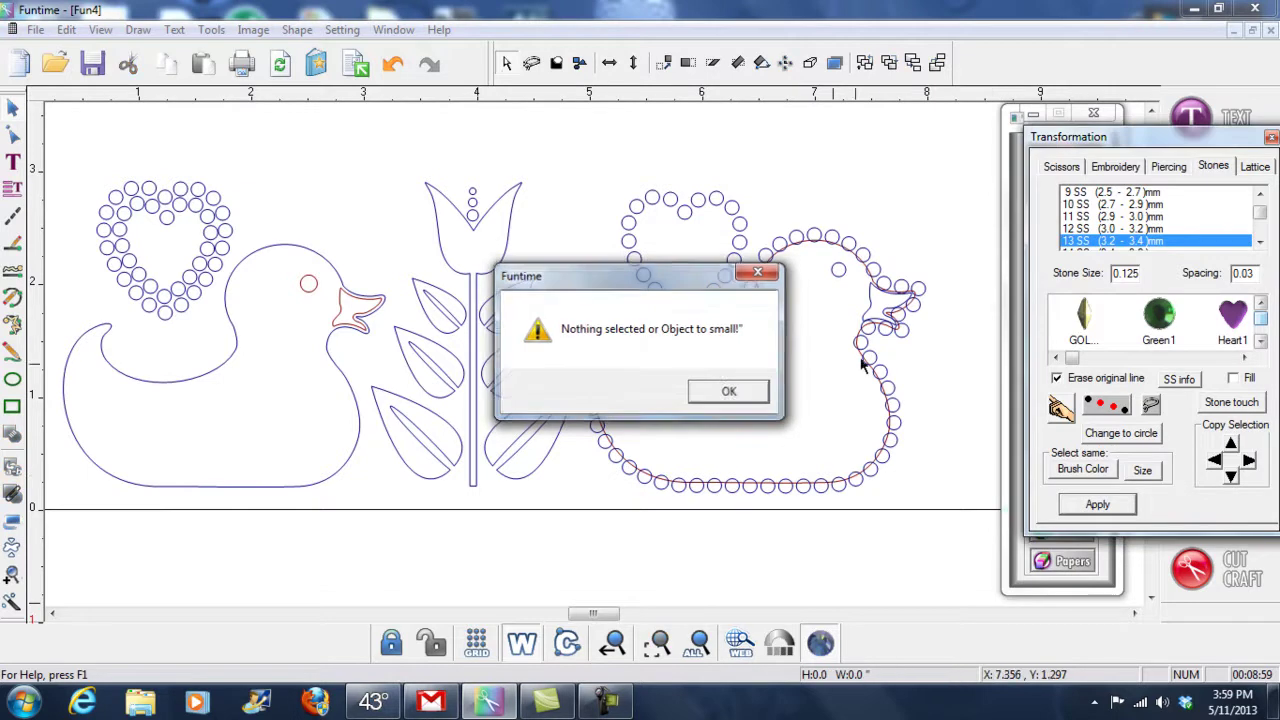
left_click(729, 391)
left_click(838, 271)
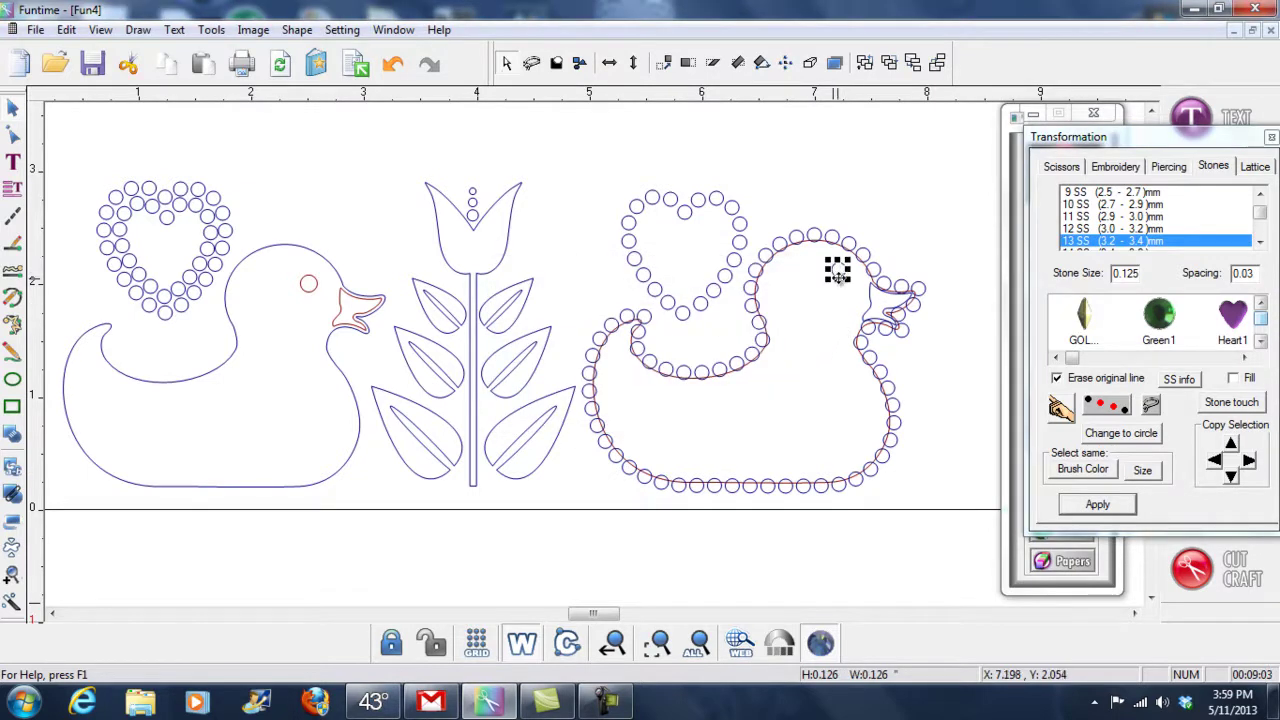
left_click(840, 272)
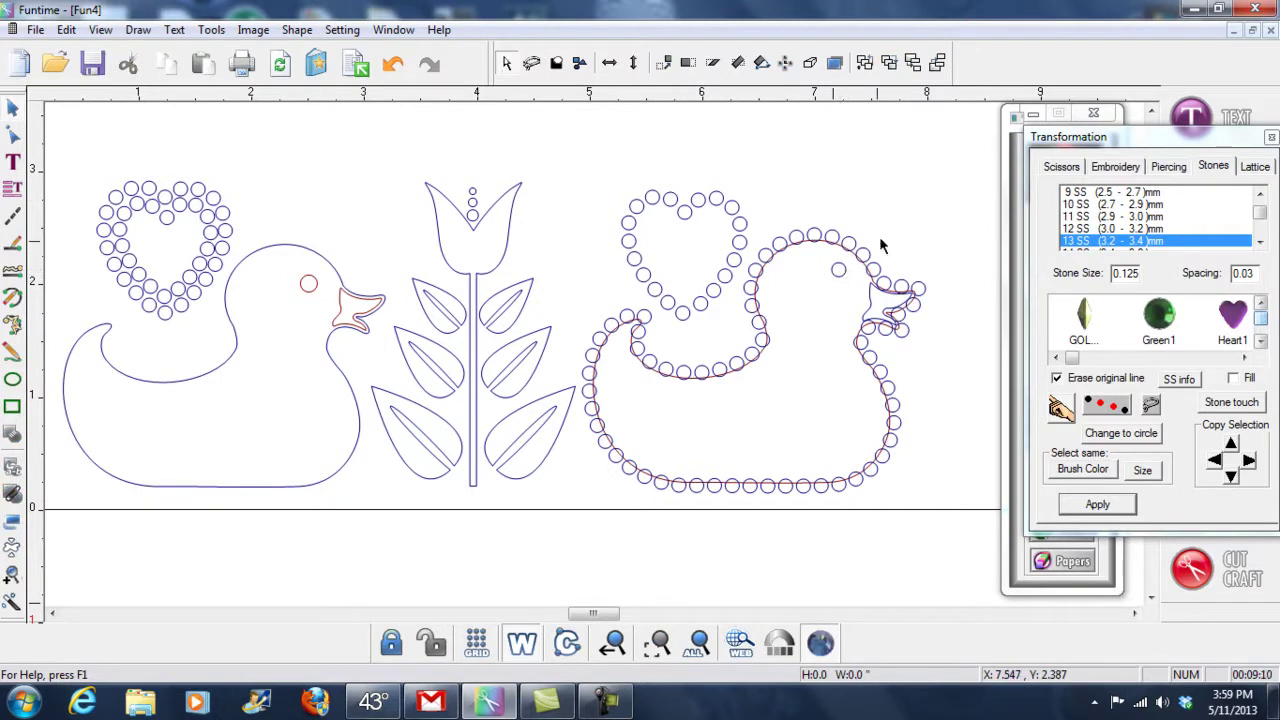
left_click(838, 272)
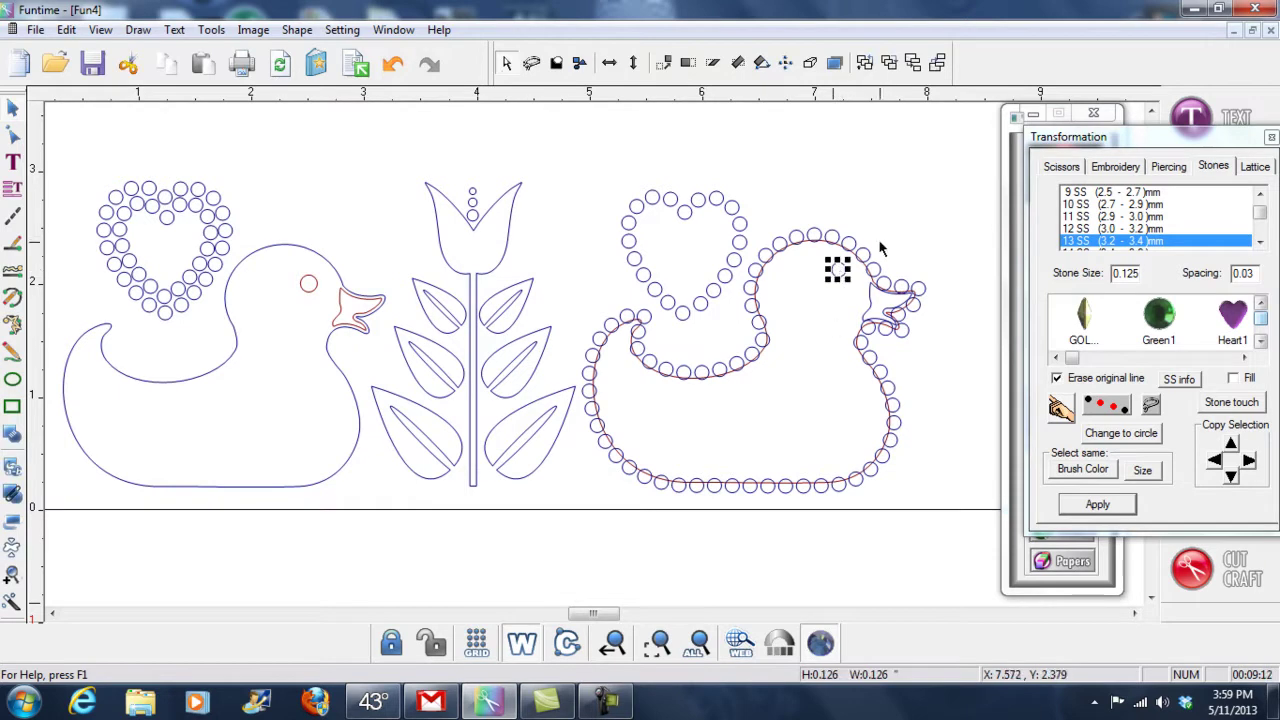
left_click(882, 287)
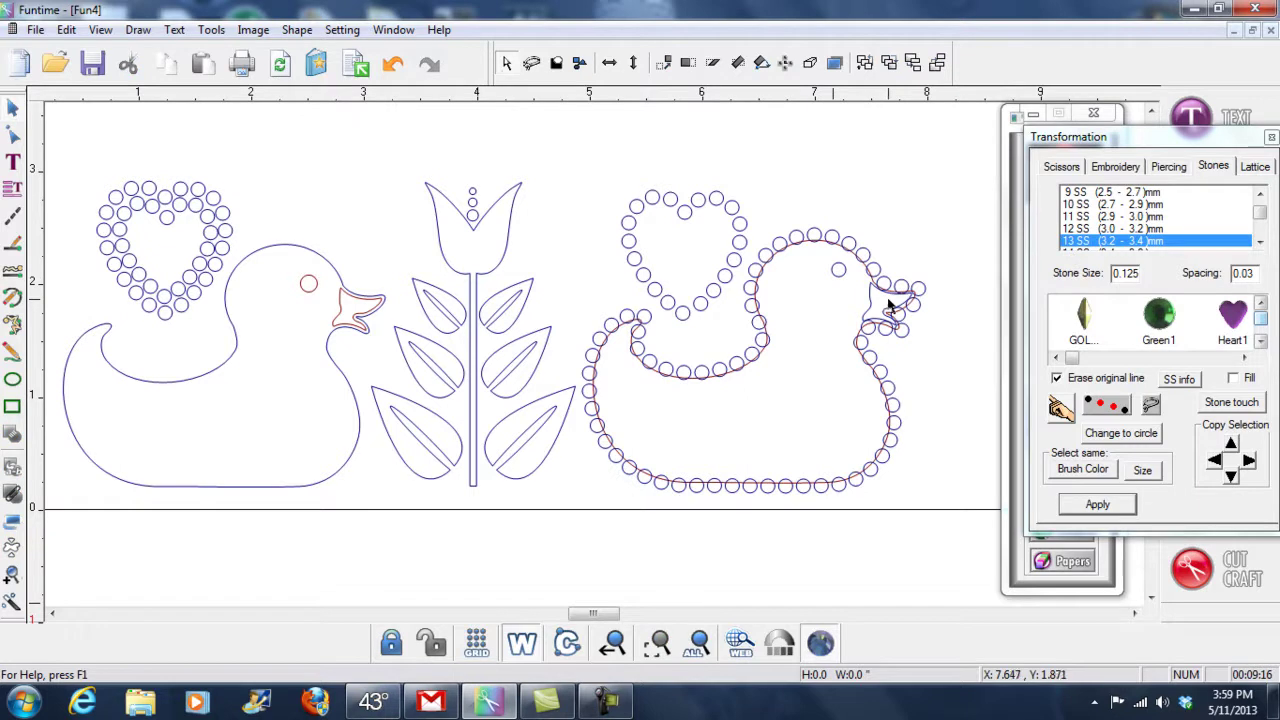
Step: Place individual stones by hand inside the right duck's beak, and move the original beak shape away from them in filled view
left_click(1061, 407)
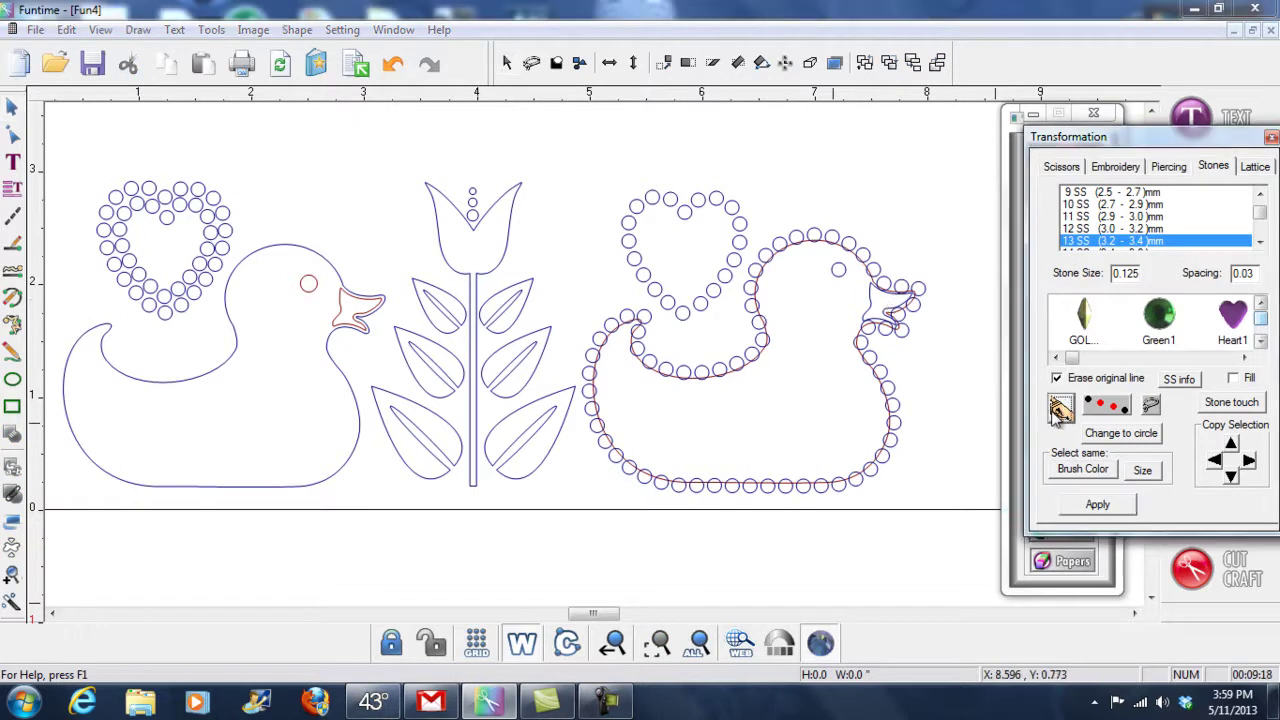
left_click(880, 298)
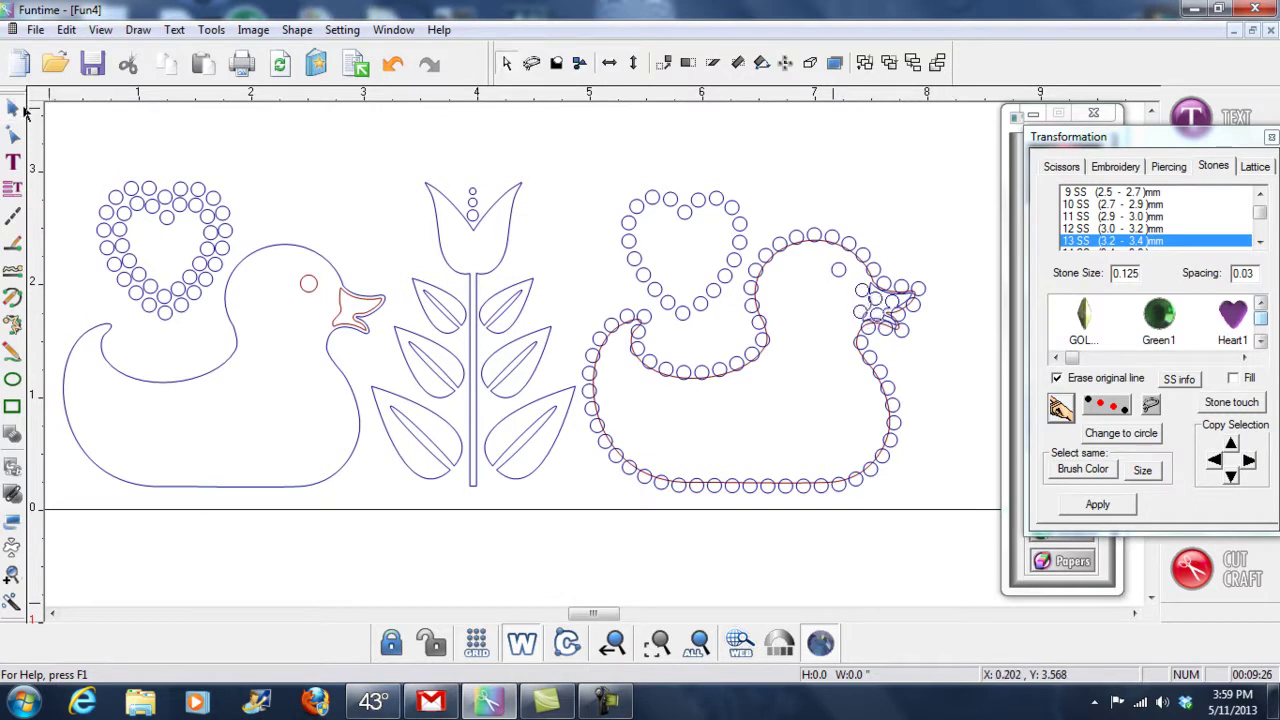
left_click(524, 644)
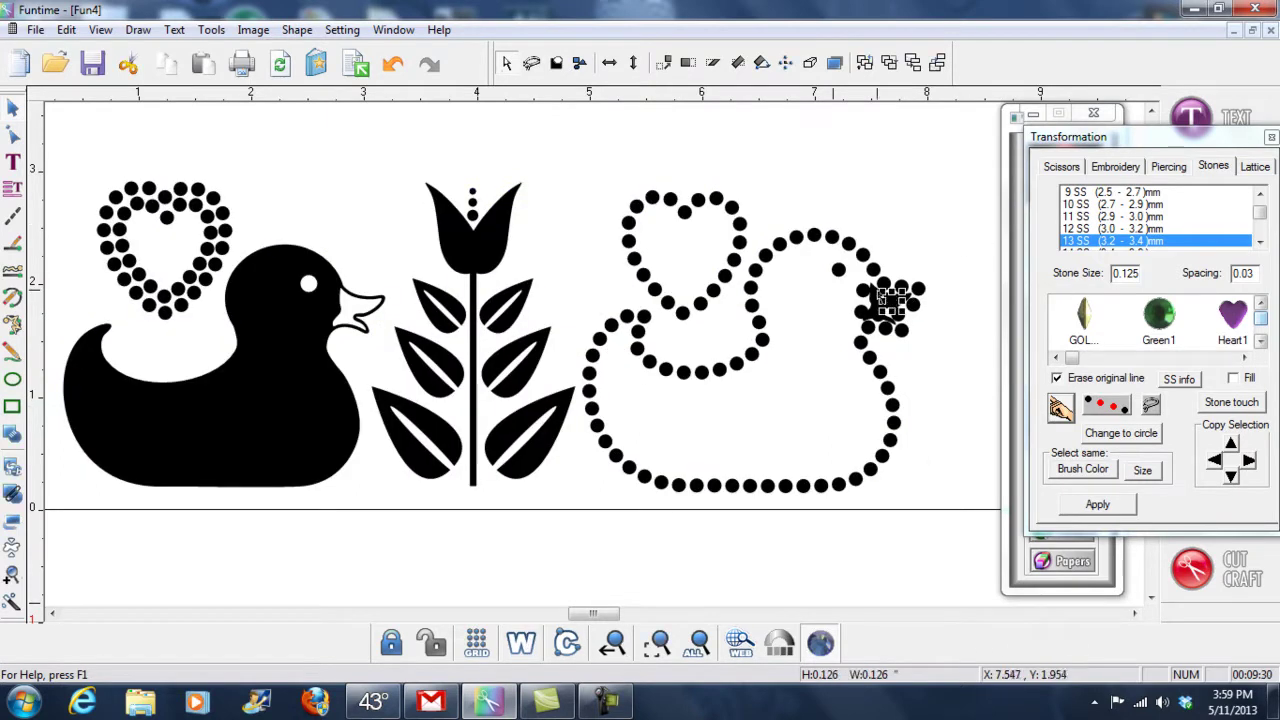
left_click_drag(908, 302, 958, 197)
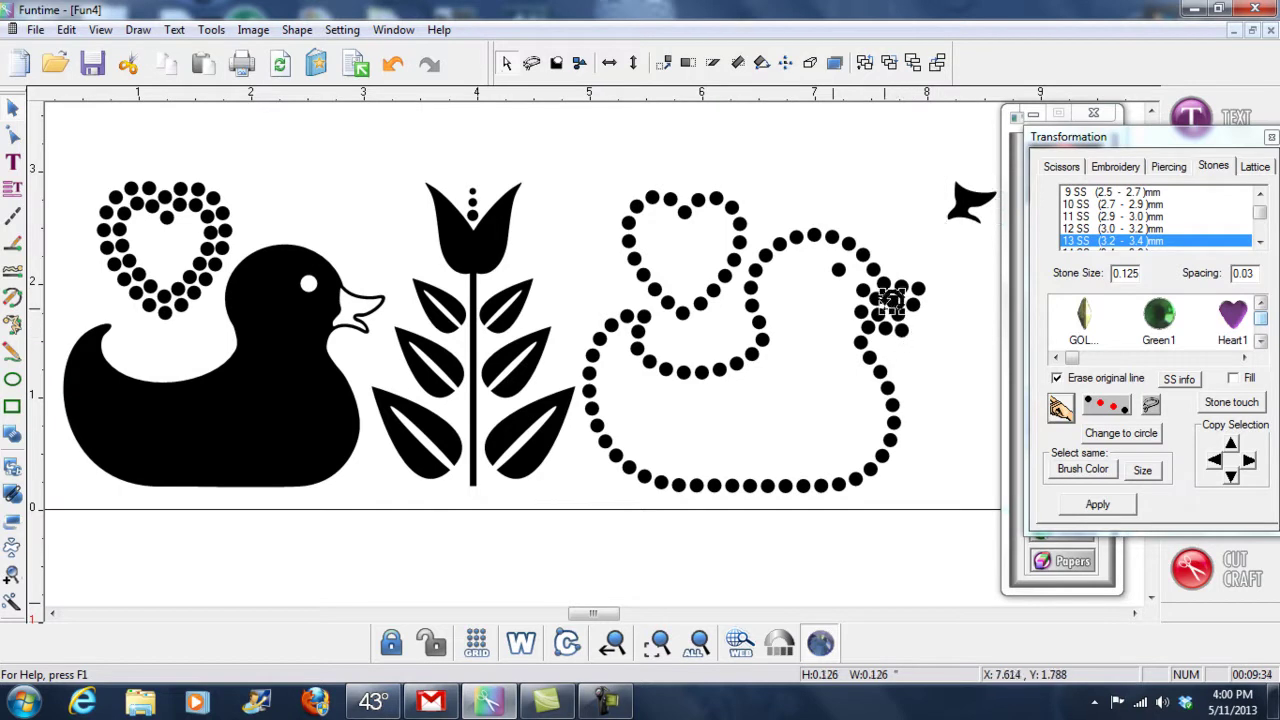
left_click(893, 215)
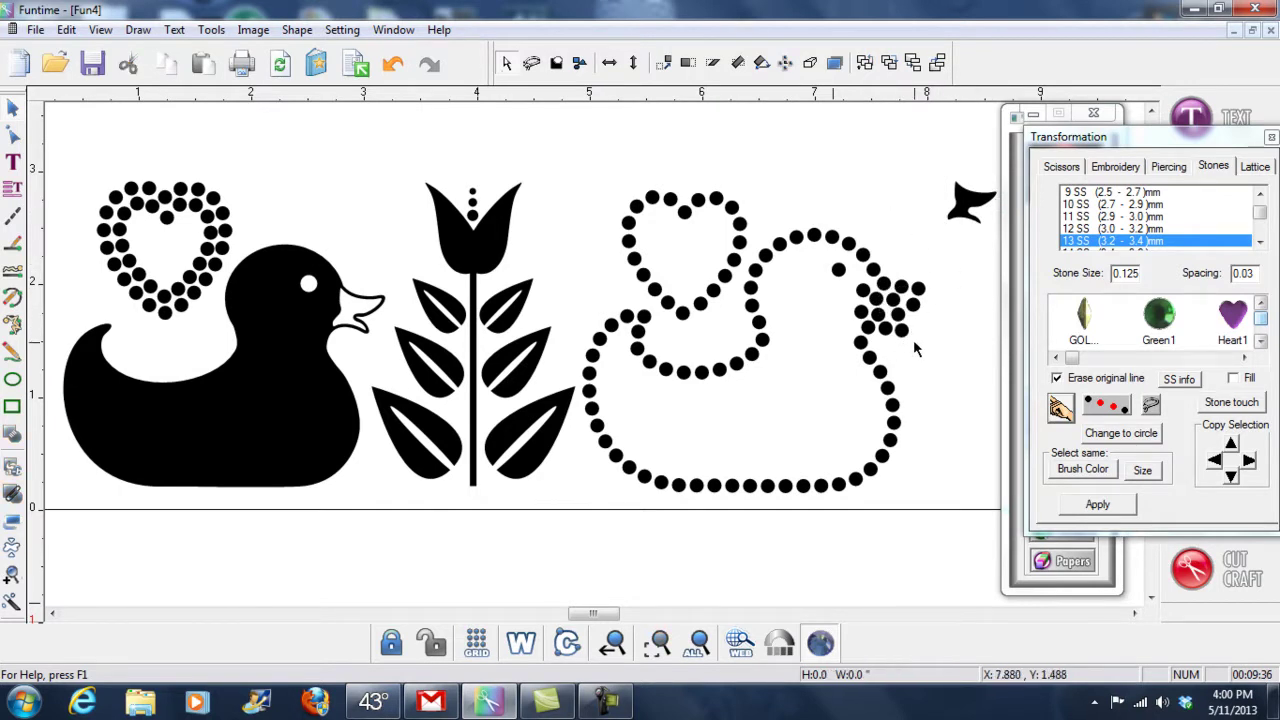
Step: Shift the stones at the base of the right duck's beak toward the beak to even out their spacing
left_click(864, 290)
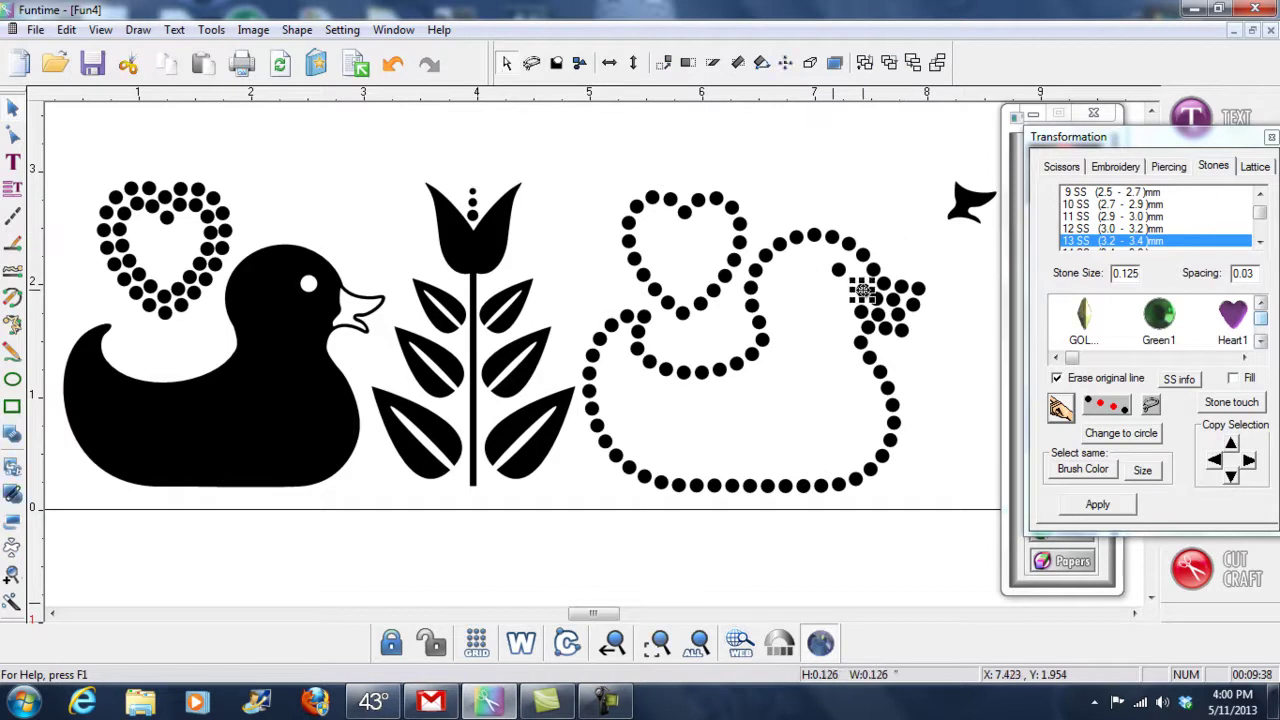
left_click_drag(864, 290, 879, 301)
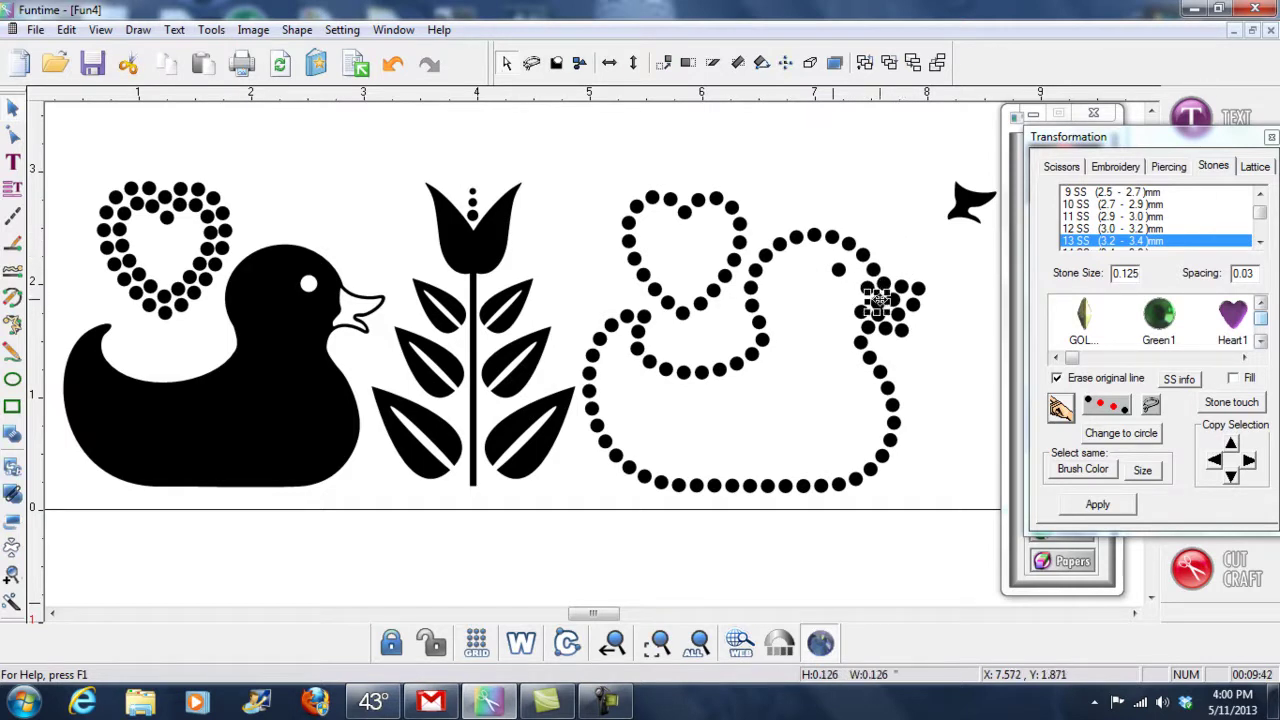
left_click(909, 272)
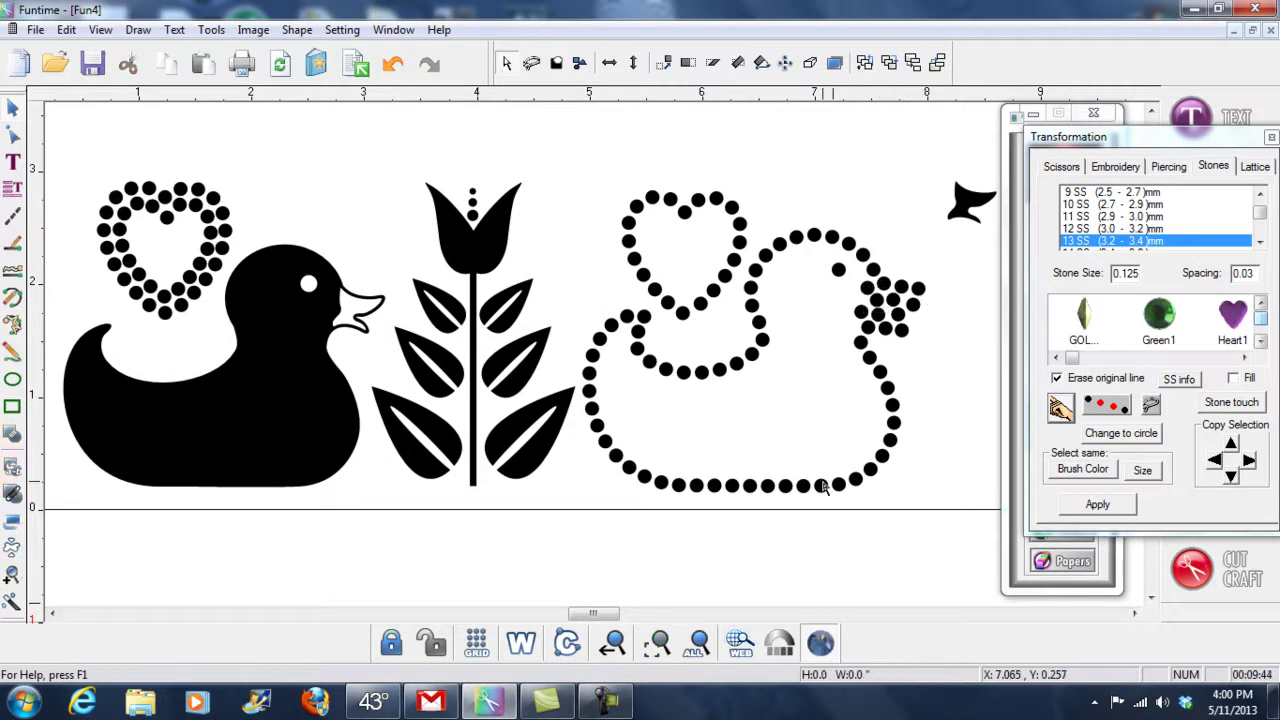
Step: In wireframe view, add one red outline of 0.10 thickness around the left duck's body, with Break text enabled
left_click(524, 645)
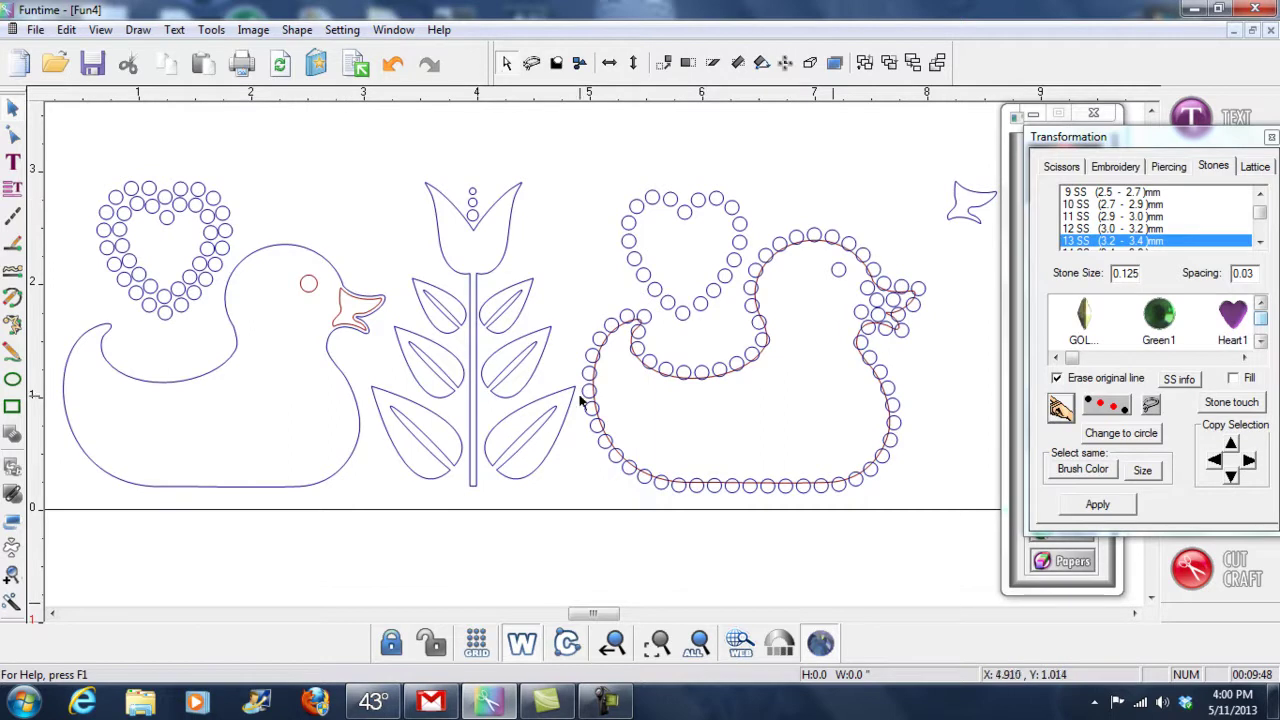
left_click(330, 270)
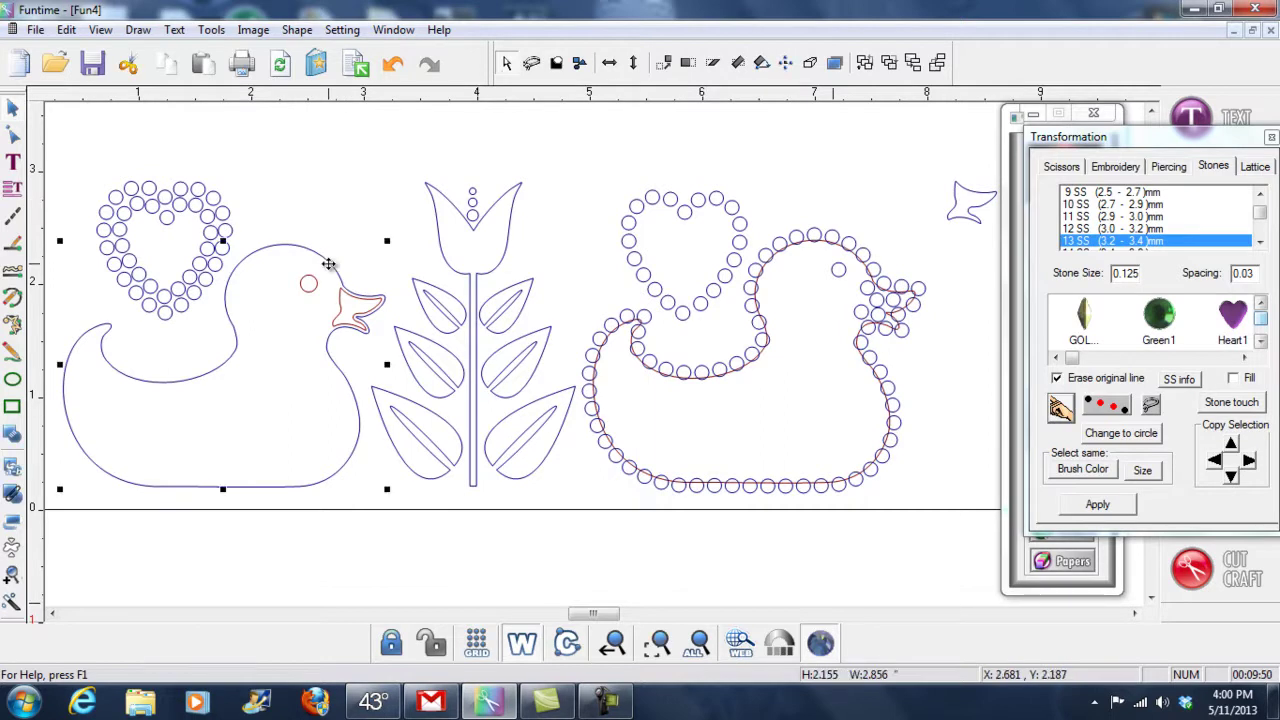
left_click(211, 29)
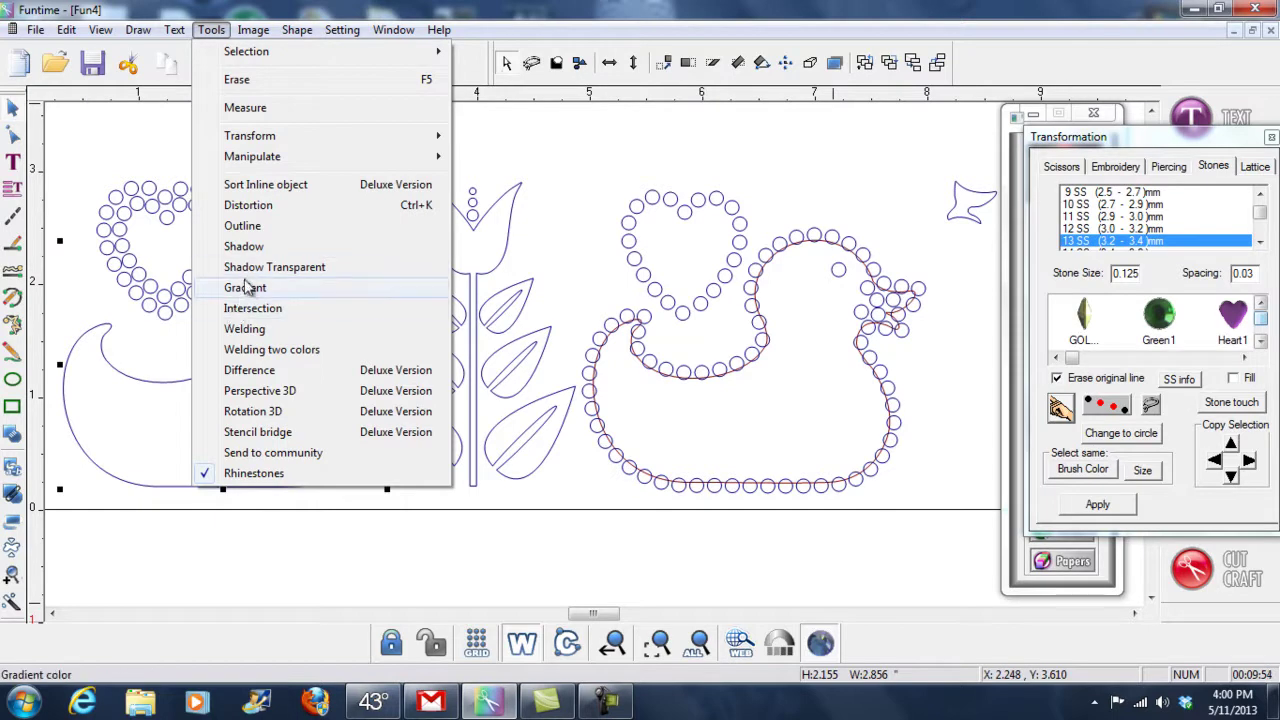
left_click(243, 226)
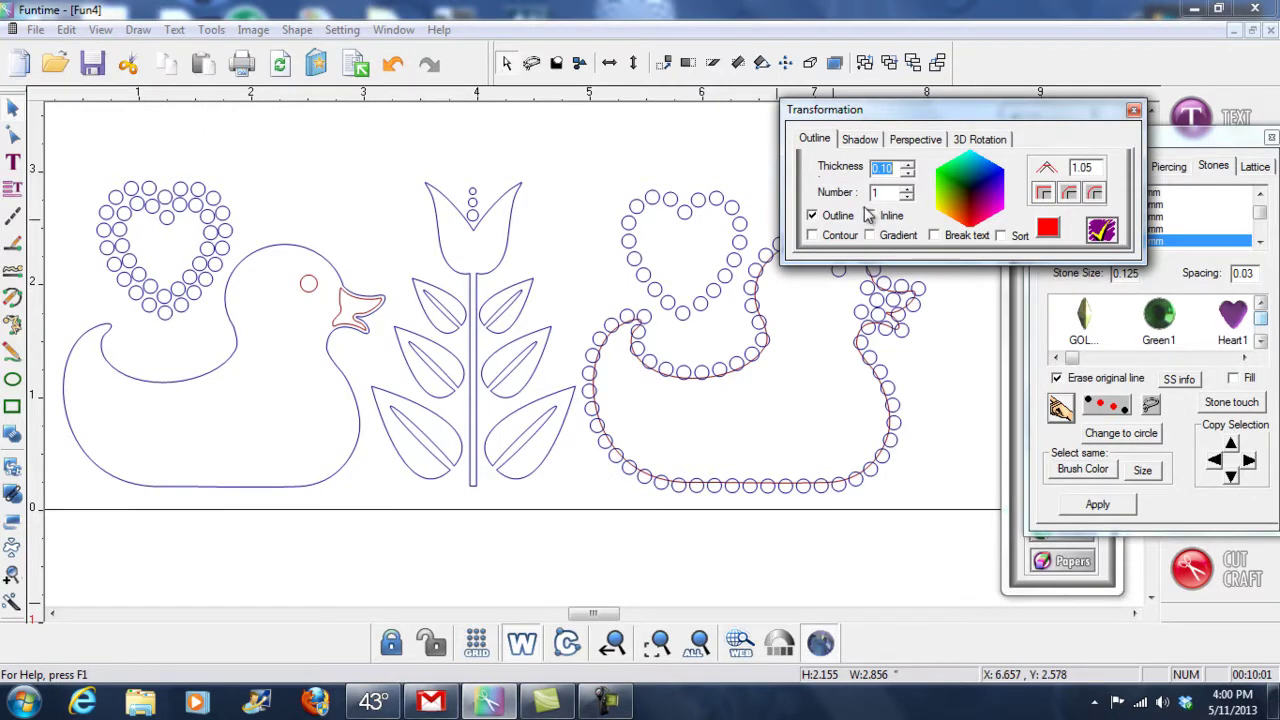
left_click(935, 236)
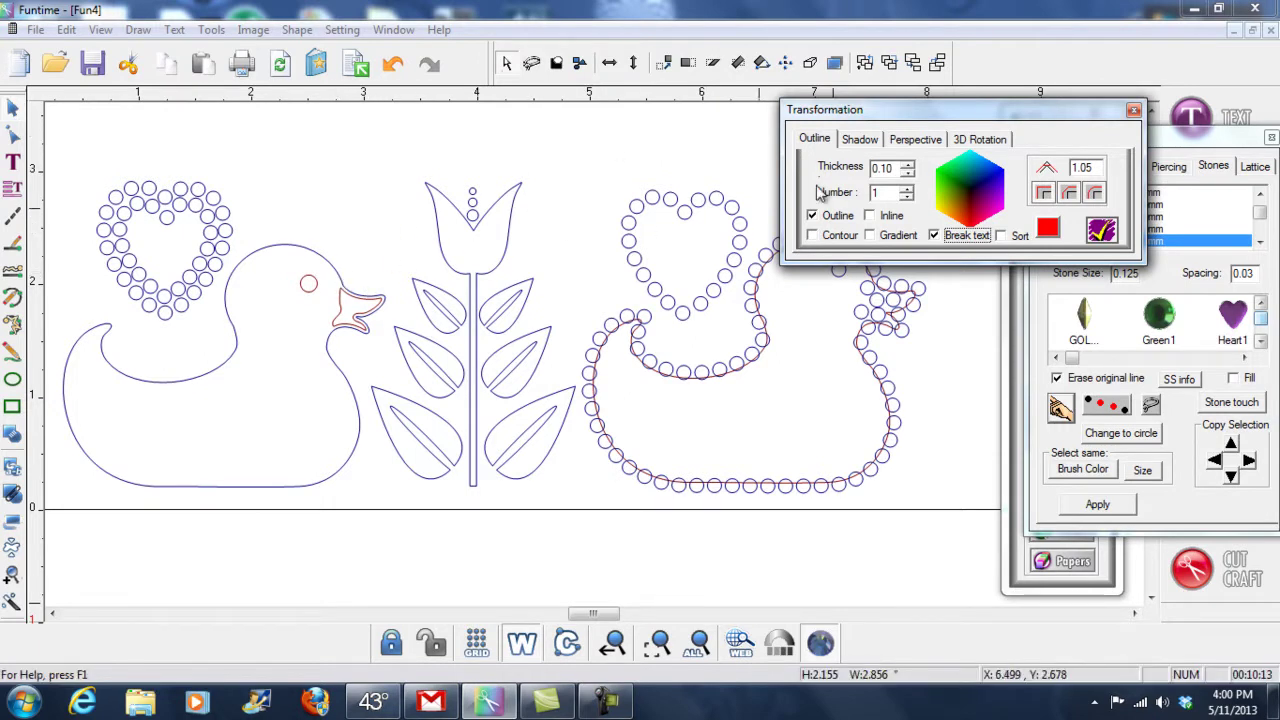
left_click(1048, 231)
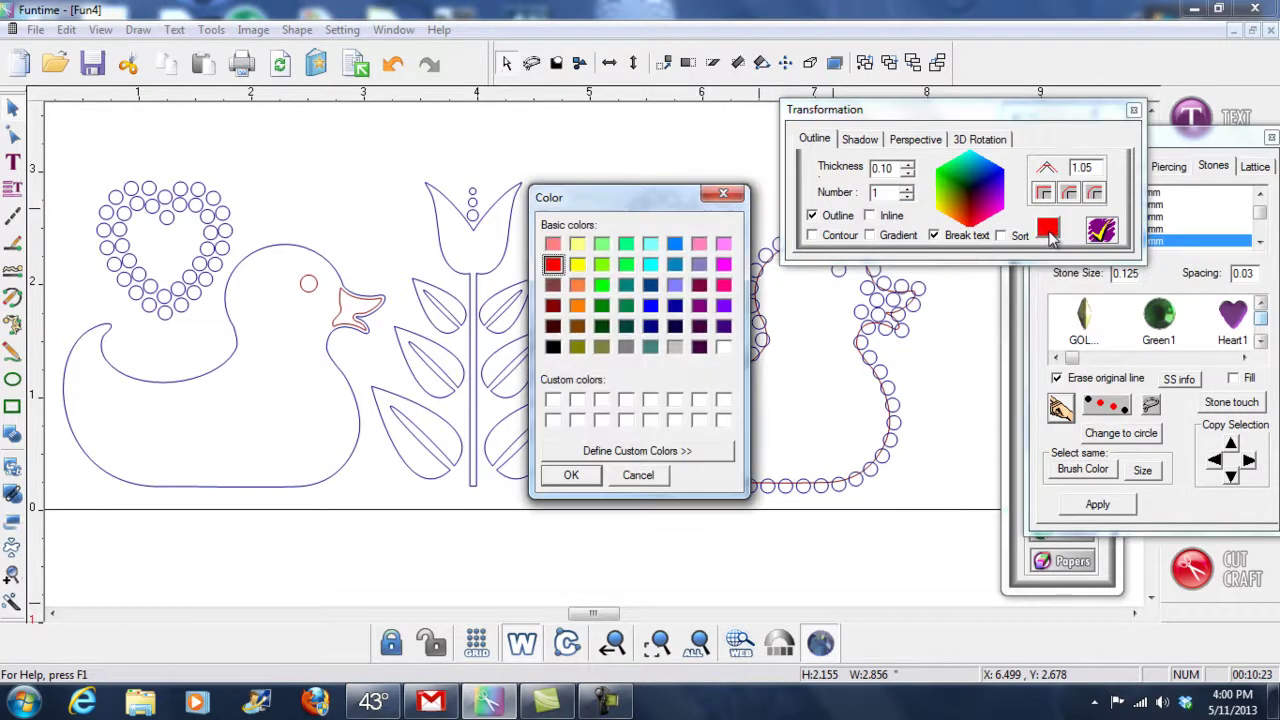
left_click(638, 476)
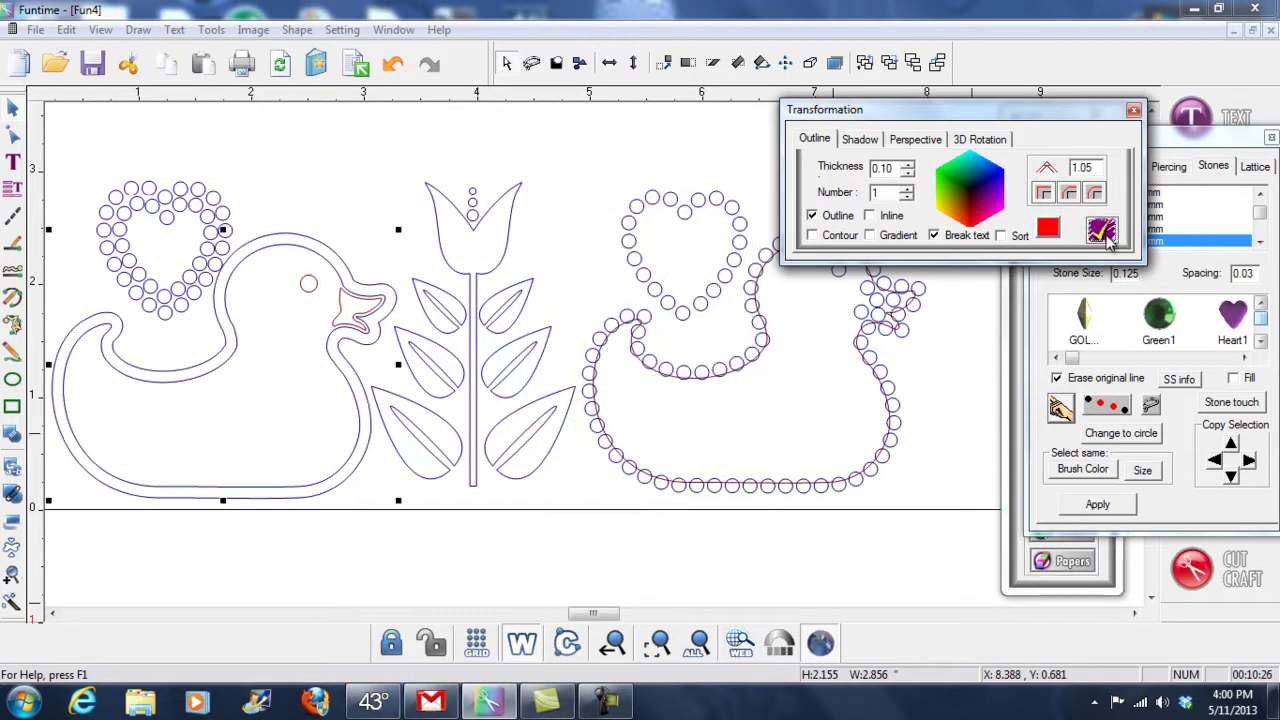
left_click(338, 225)
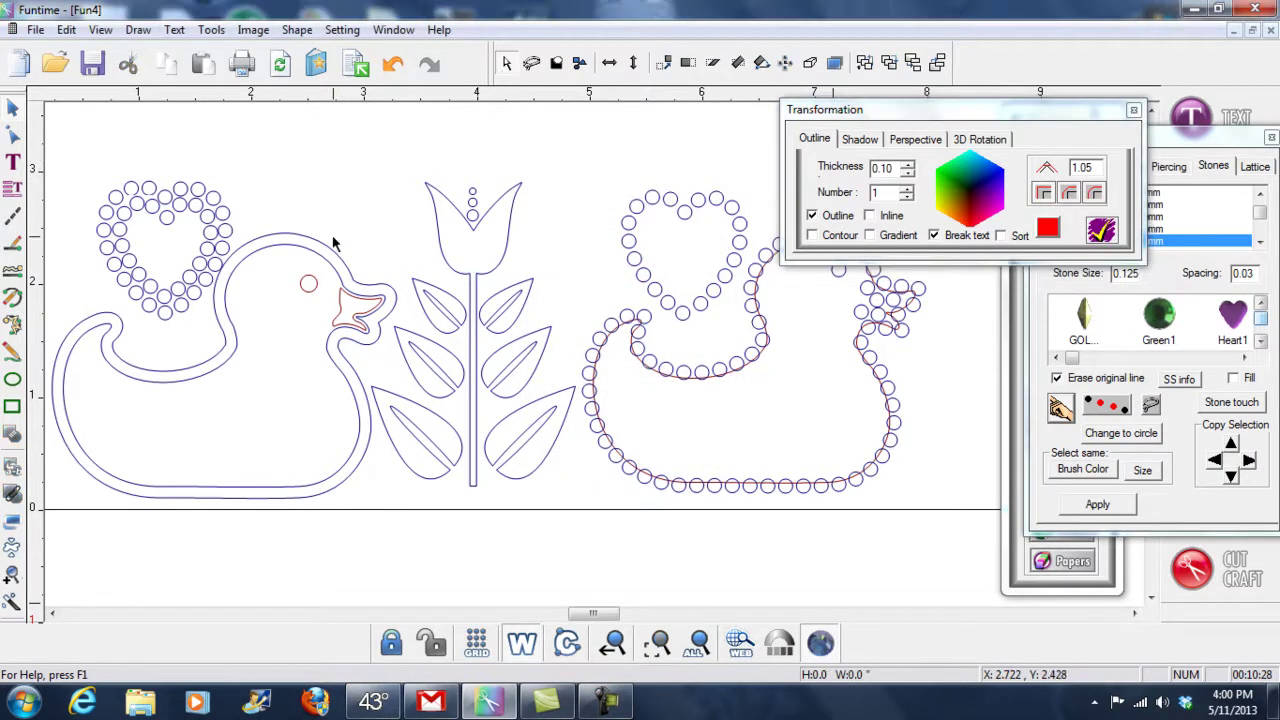
Step: Close the Outline settings and apply 13 SS stones along the new outline around the left duck
left_click(537, 650)
left_click(537, 650)
left_click(347, 260)
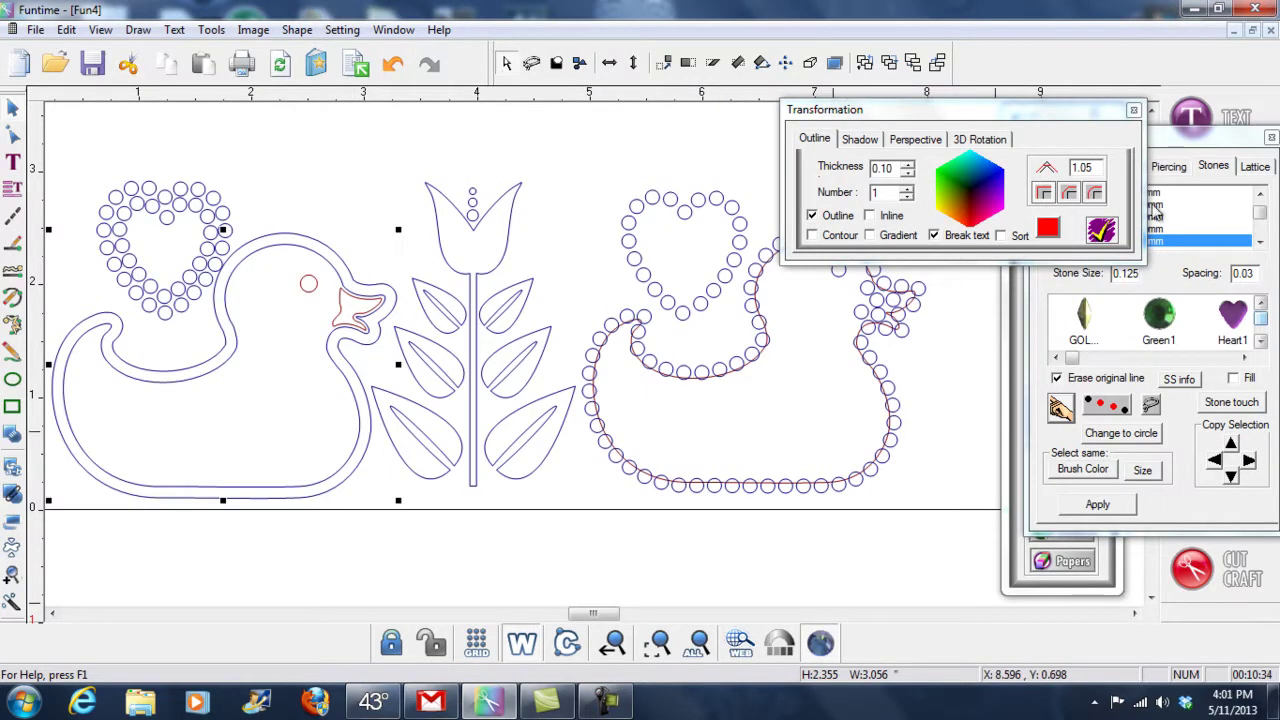
left_click(1134, 110)
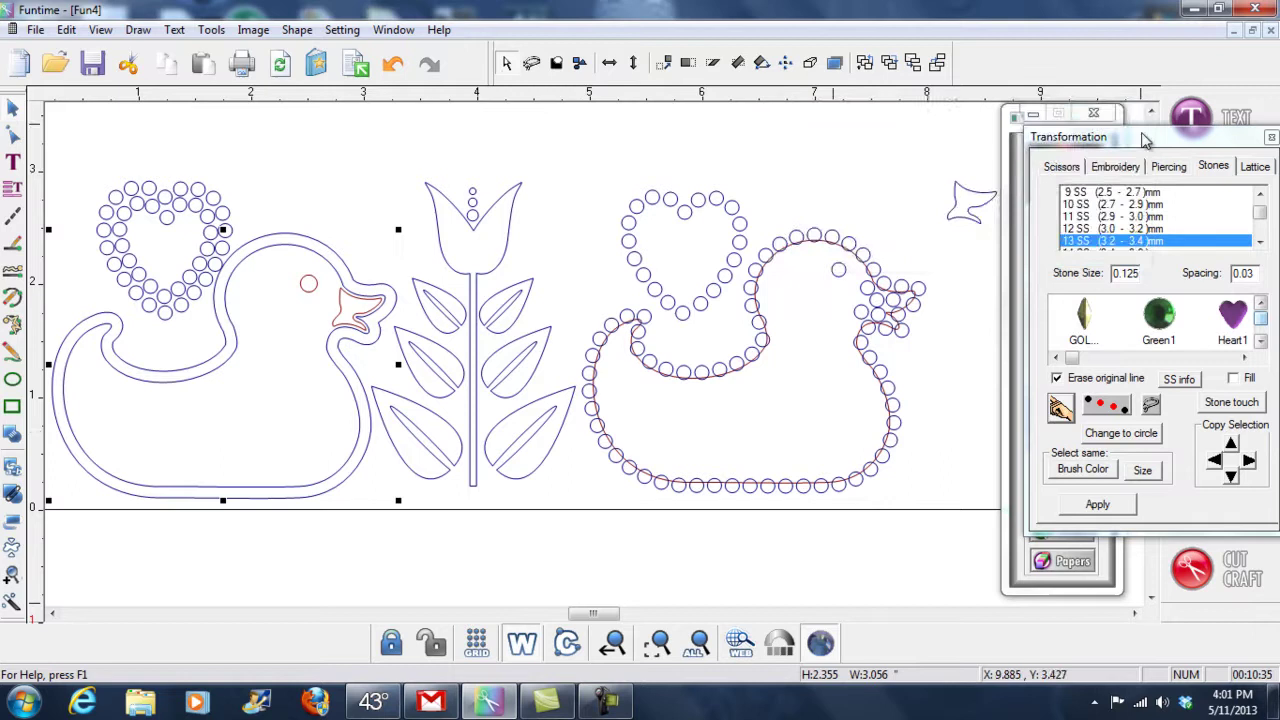
left_click(1098, 504)
left_click(337, 271)
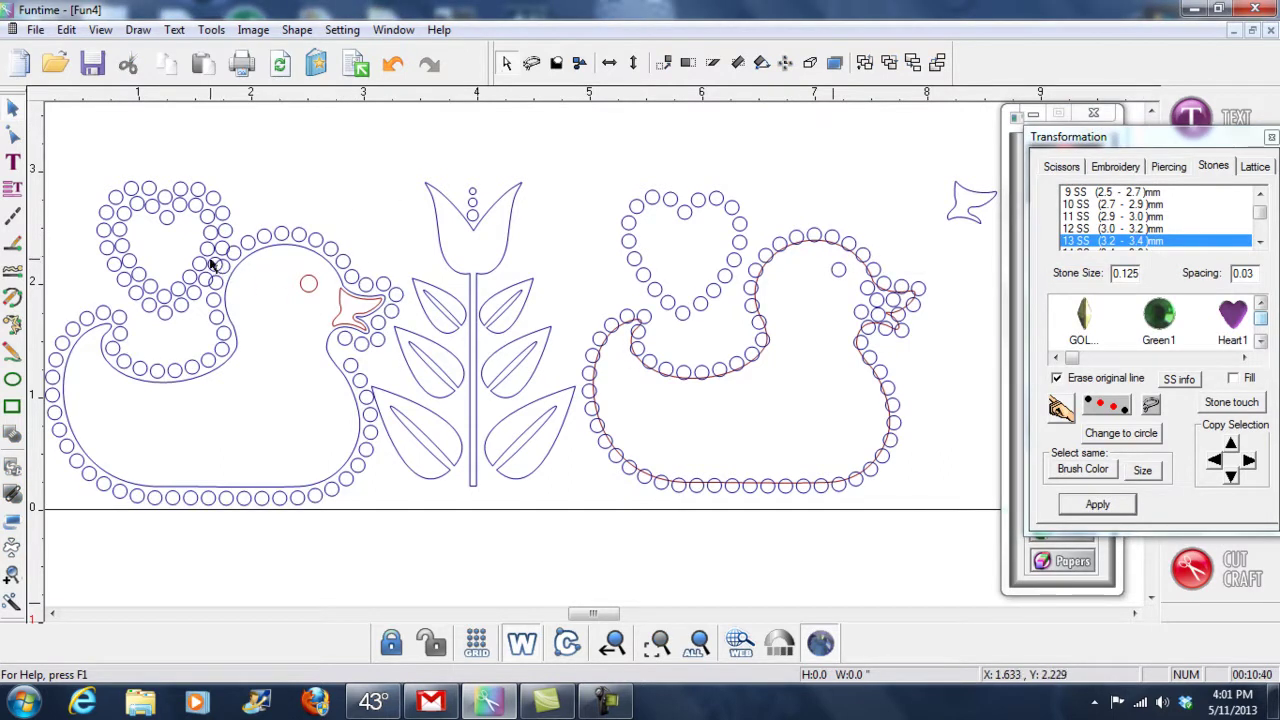
Step: Enable the stone fill option, fill the left duck's body with 13 SS stones, and check it in filled view
left_click(337, 273)
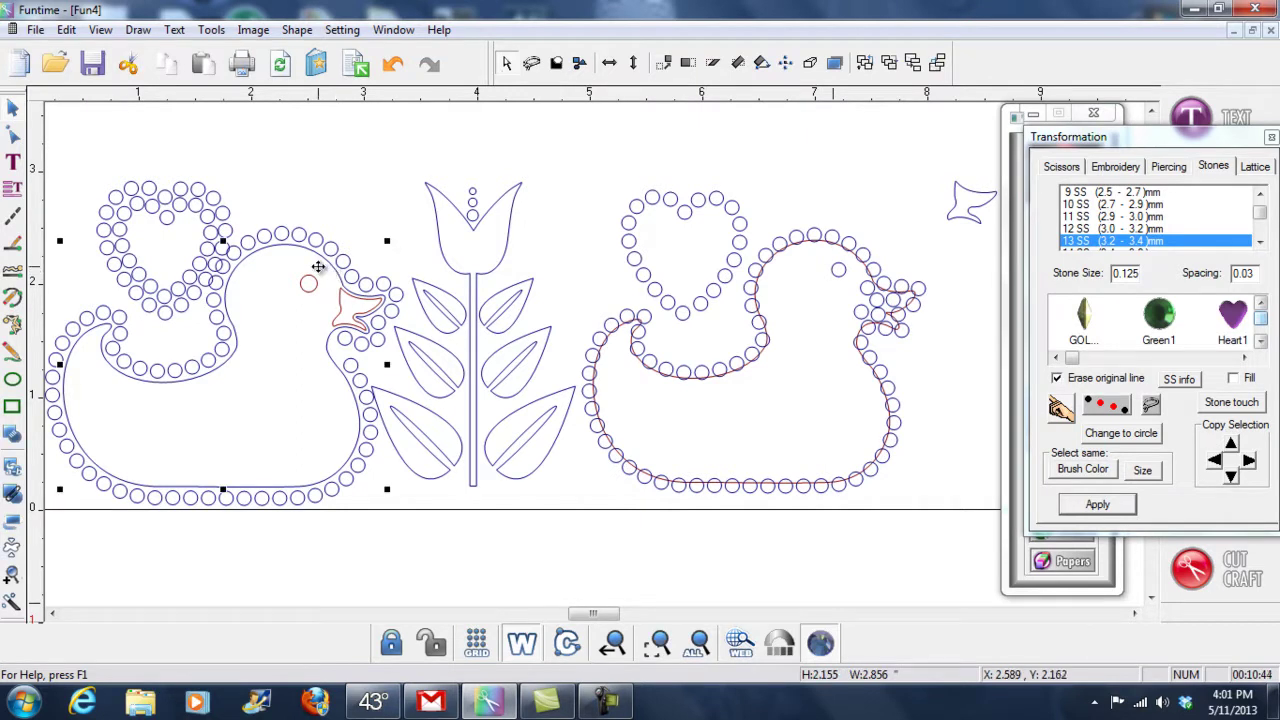
left_click(1234, 379)
left_click(1099, 506)
left_click(357, 193)
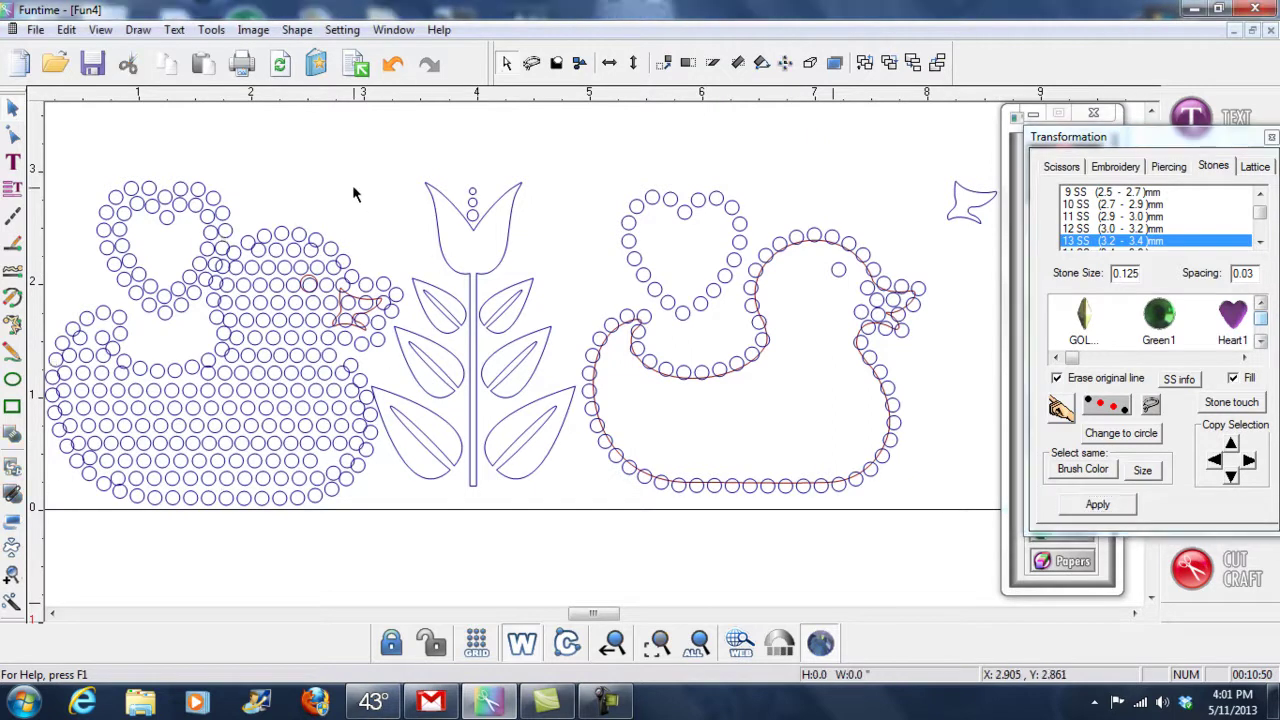
left_click(532, 647)
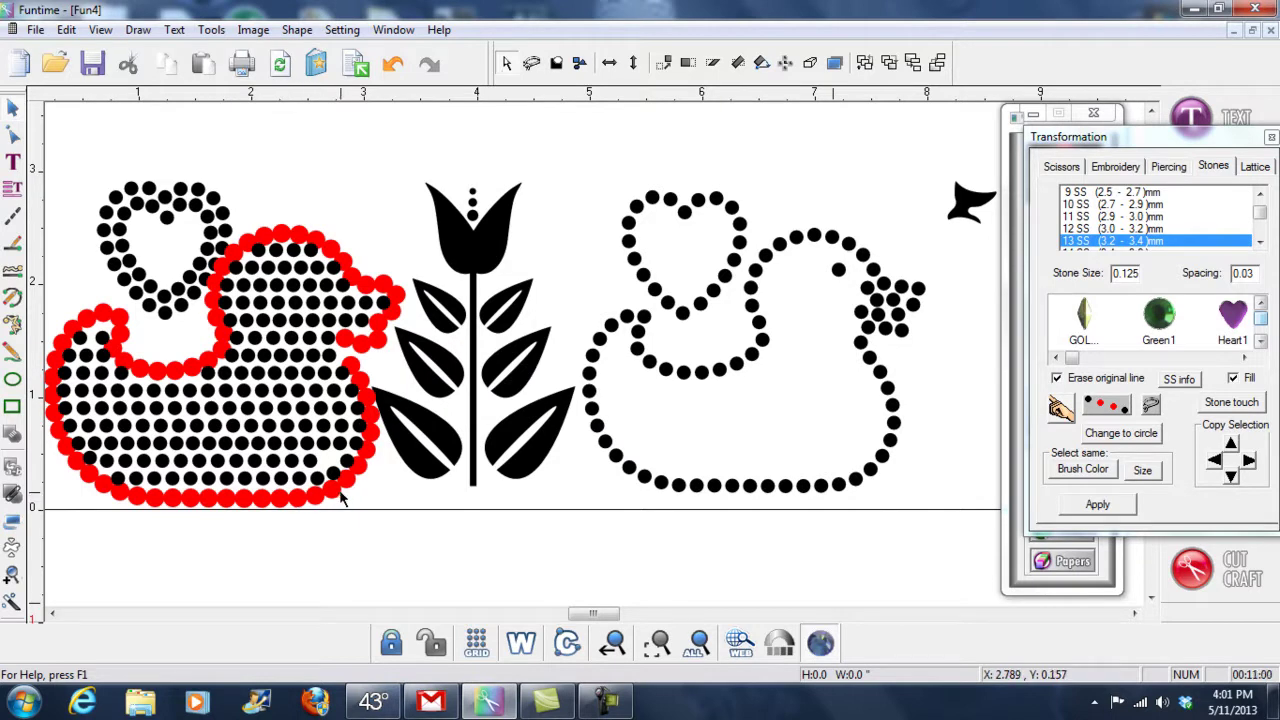
left_click(527, 650)
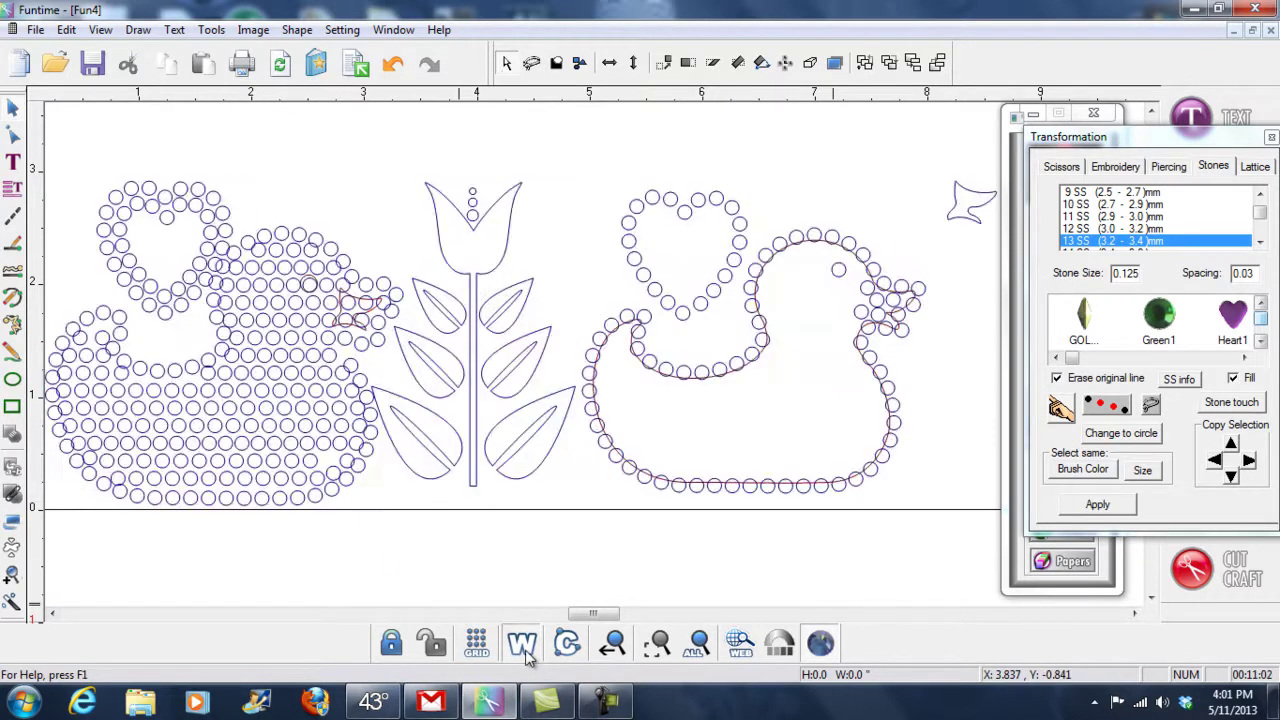
Step: Disable the stone fill option and apply 13 SS stones to the outline of the tulip's bloom and stem
left_click(452, 212)
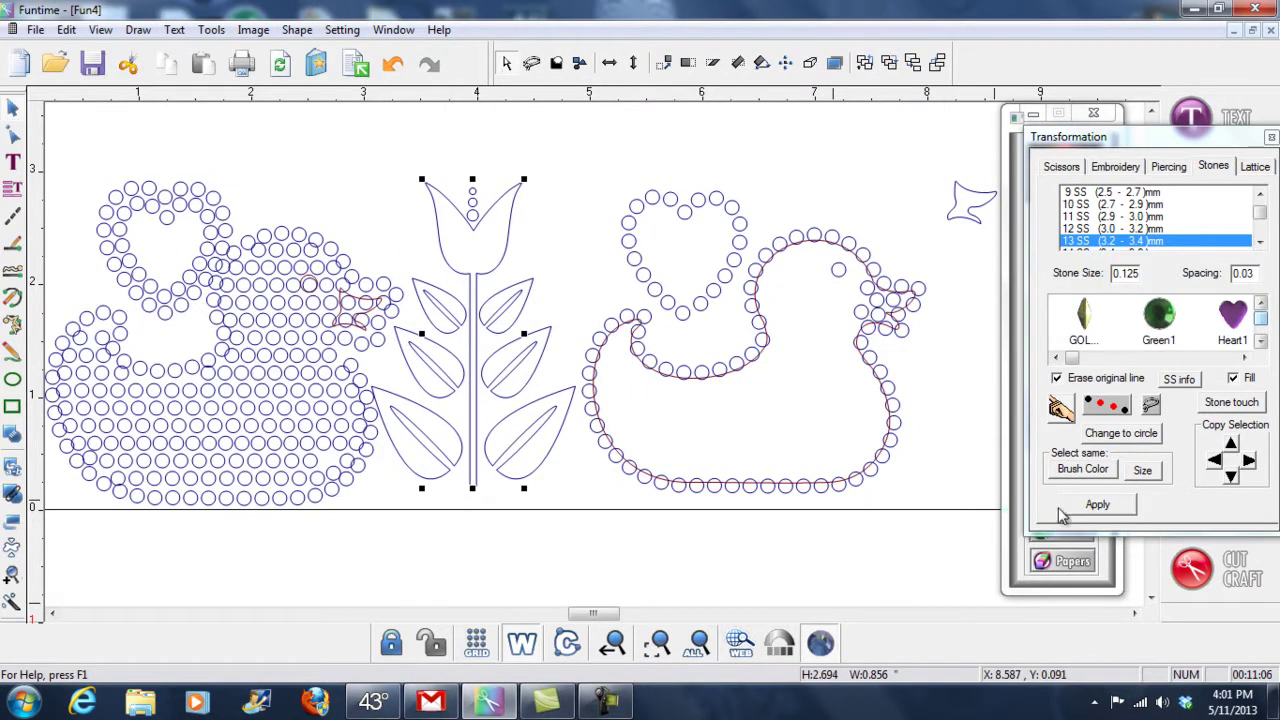
left_click(1233, 378)
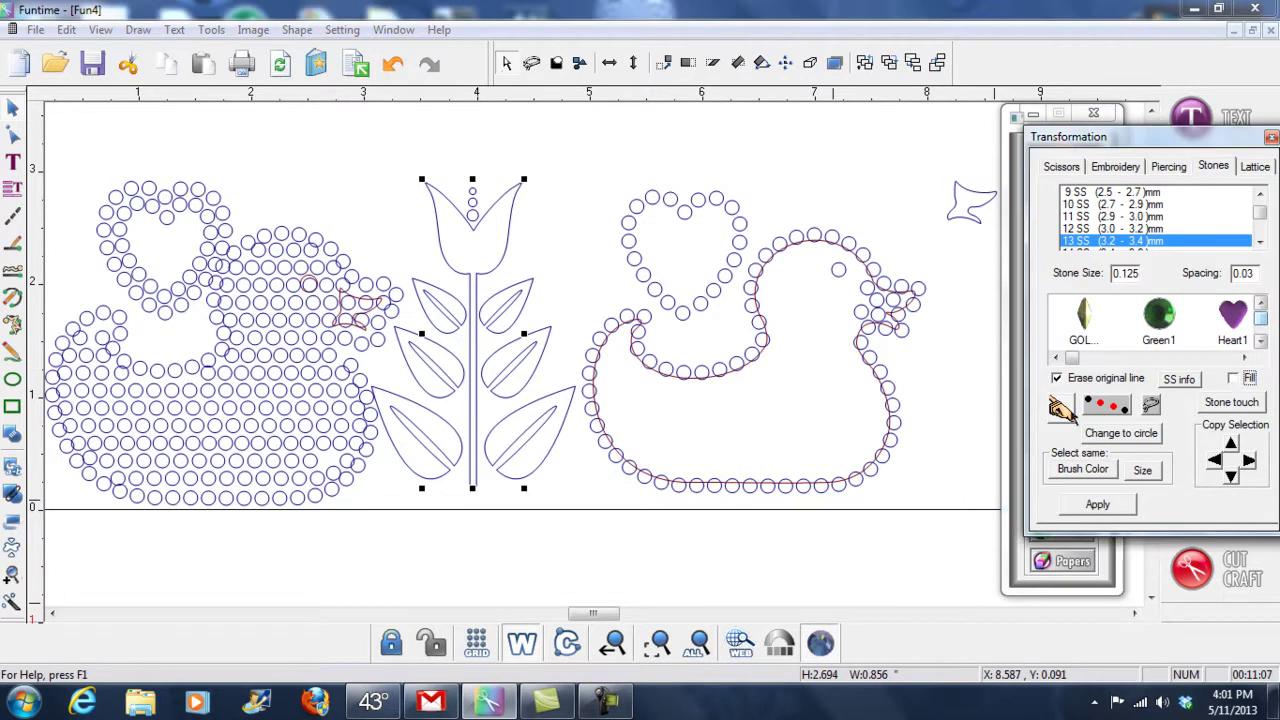
left_click(1098, 504)
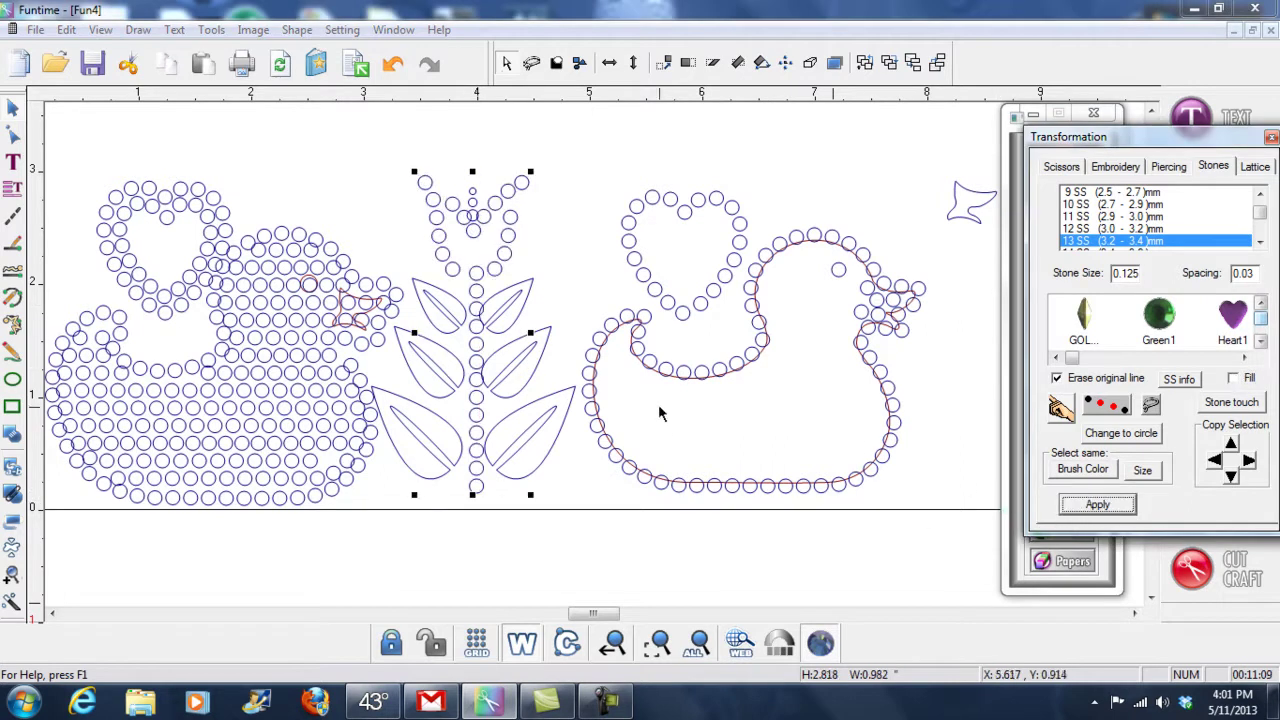
Step: Apply 13 SS stones to the outlines of the tulip's upper pair of leaves
left_click(532, 293)
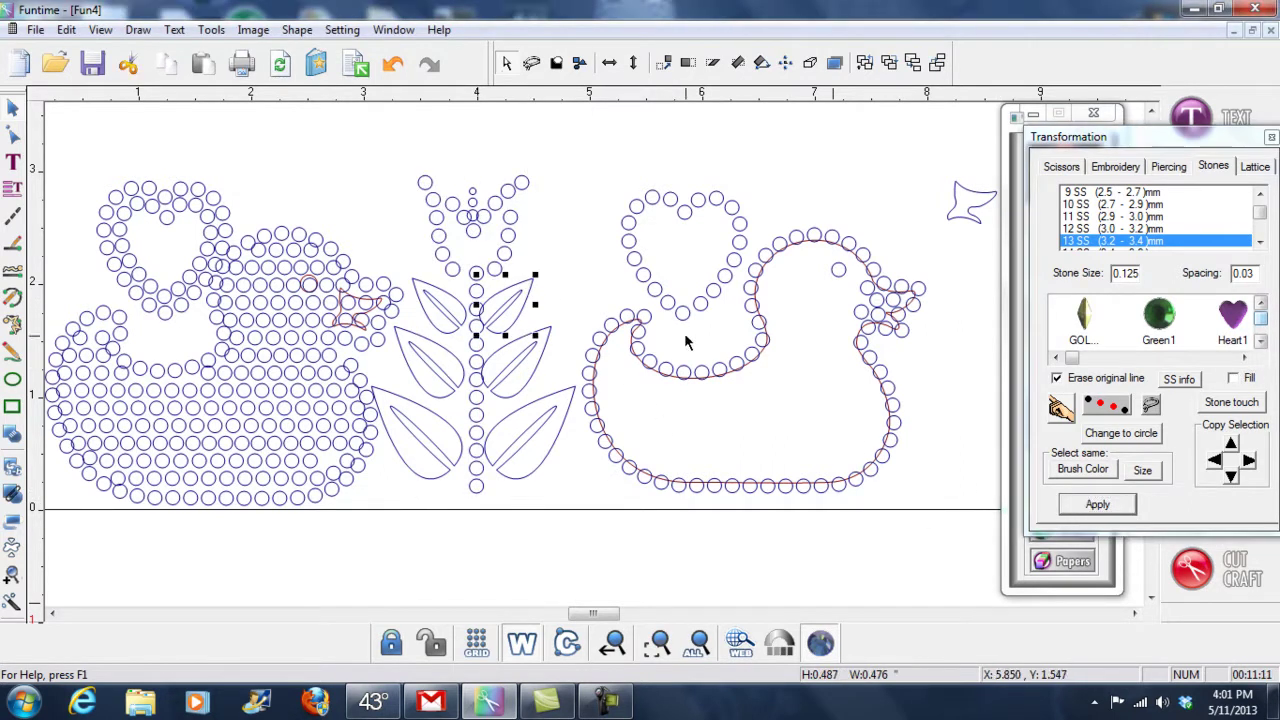
left_click(1076, 509)
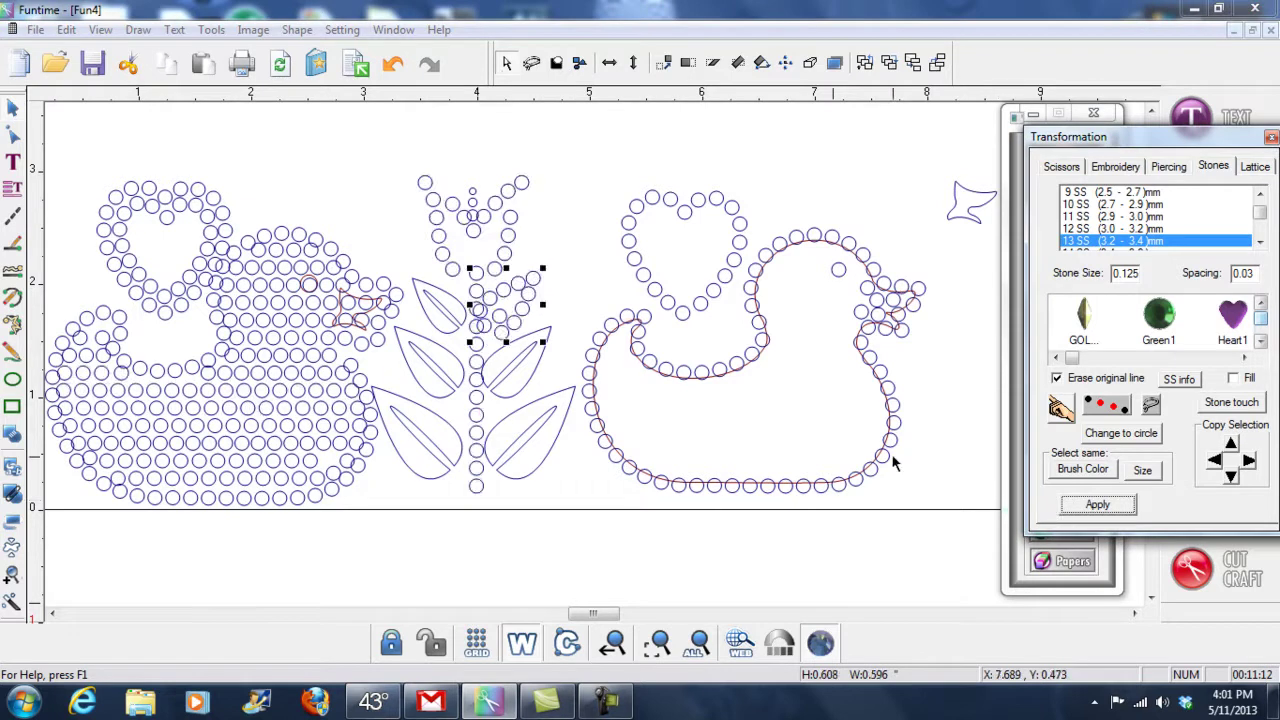
left_click(432, 310)
left_click(1068, 516)
Step: Apply 13 SS stones to the middle and lower leaf outlines on the tulip's left side
left_click(438, 342)
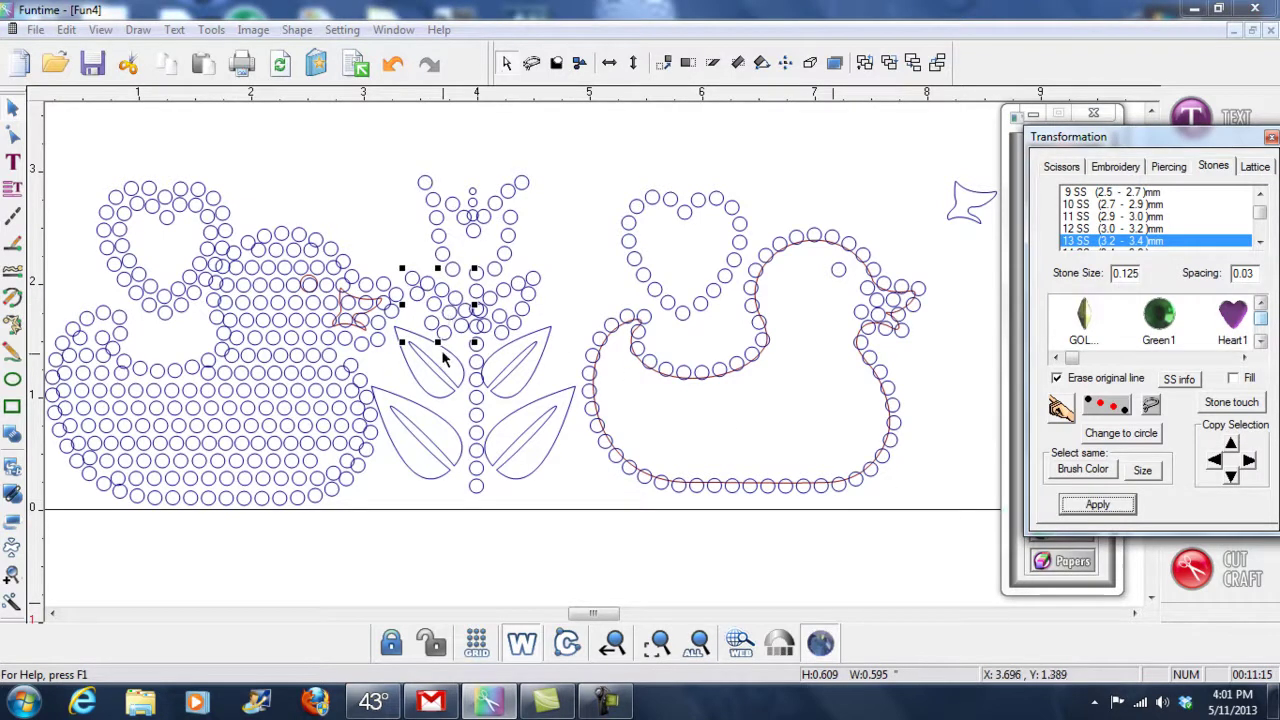
left_click(1080, 512)
left_click(452, 432)
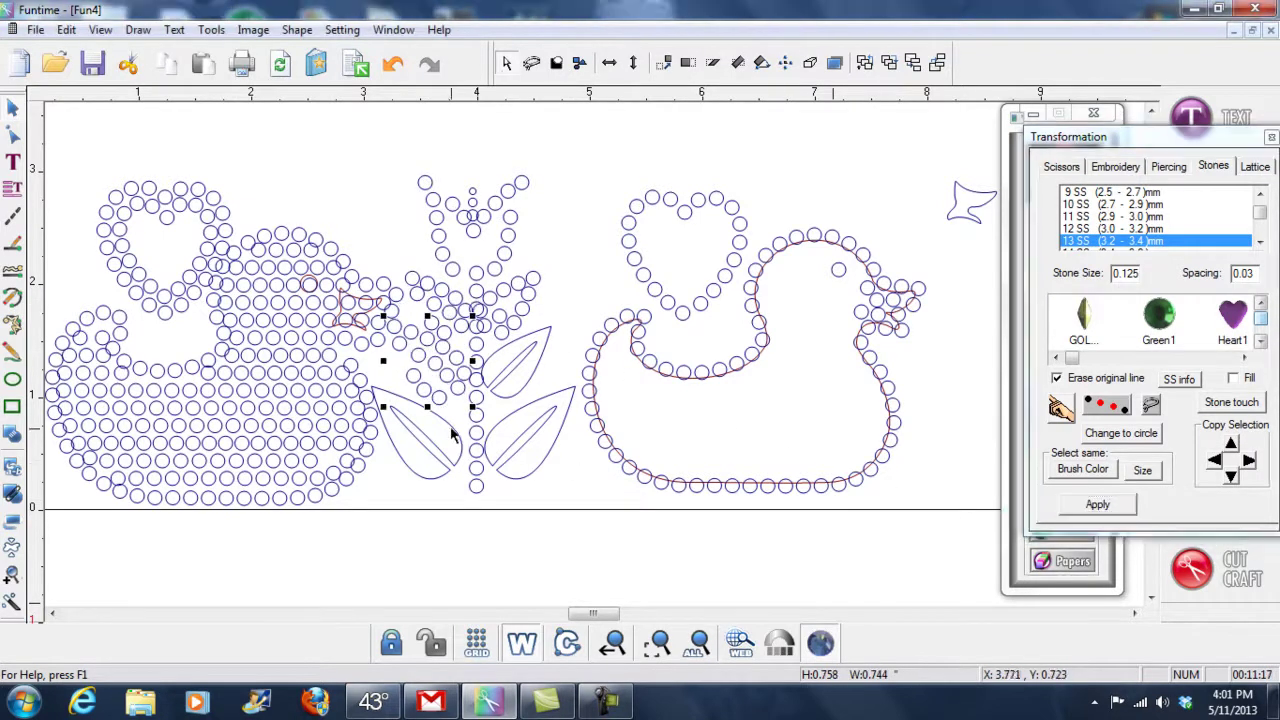
left_click(1090, 506)
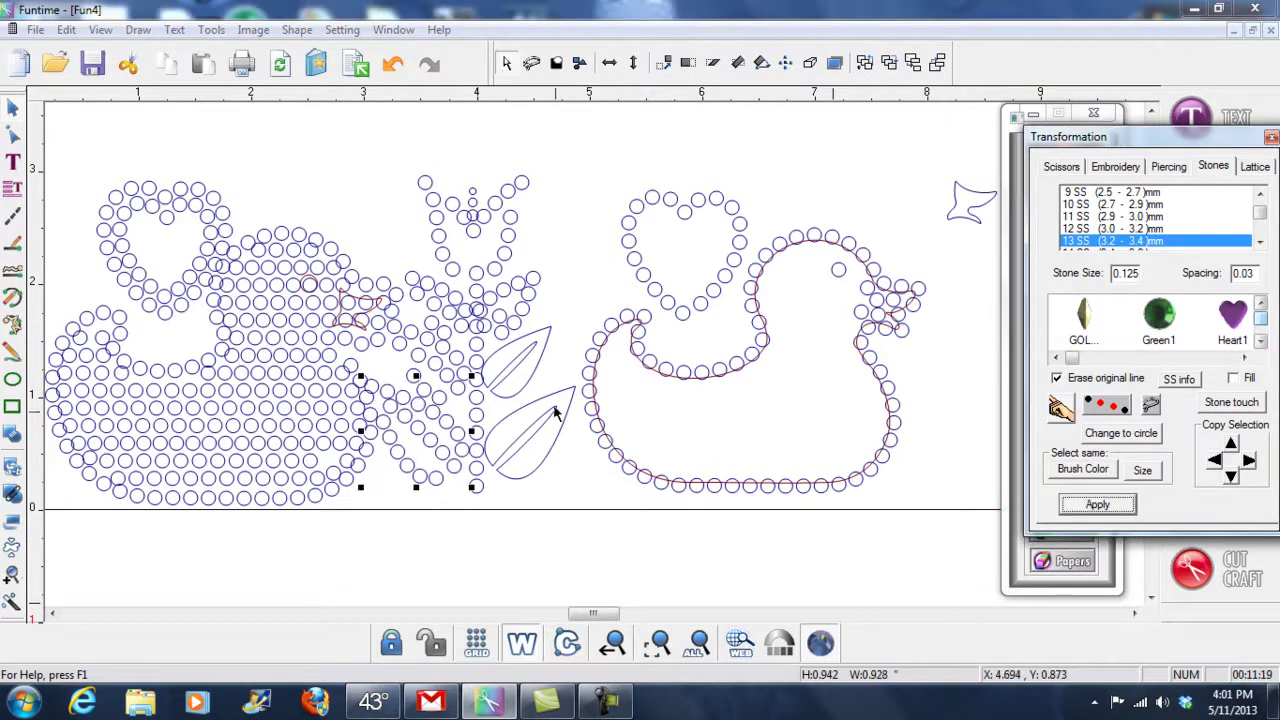
Step: Apply 13 SS stones to the lower and middle leaf outlines on the tulip's right side and show the design in filled view
left_click(593, 420)
left_click(560, 400)
left_click(1098, 504)
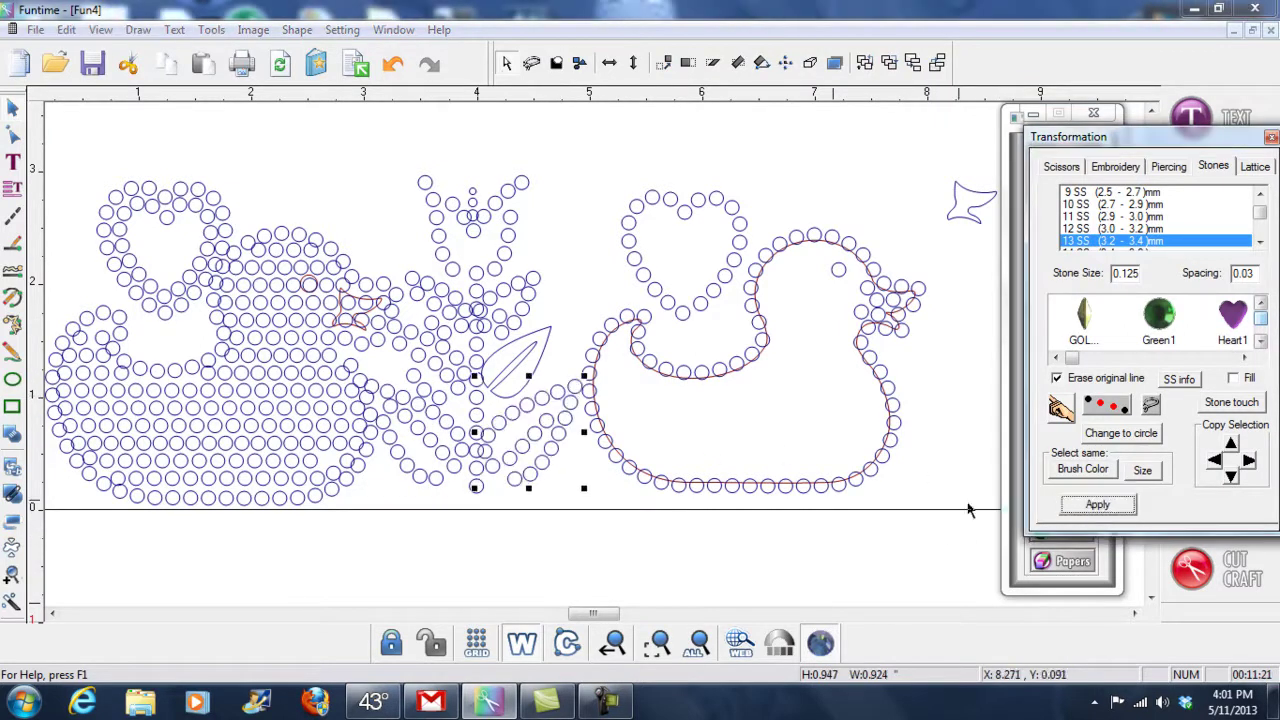
left_click(511, 345)
left_click(1062, 505)
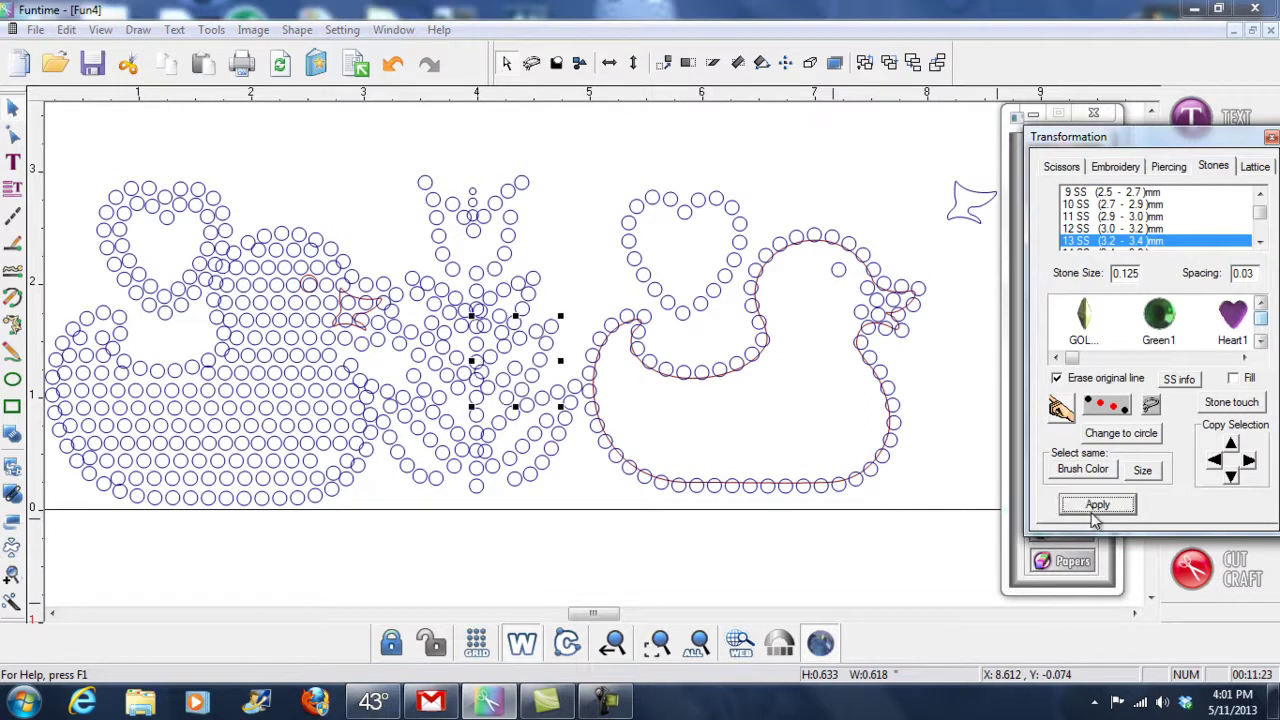
left_click(522, 645)
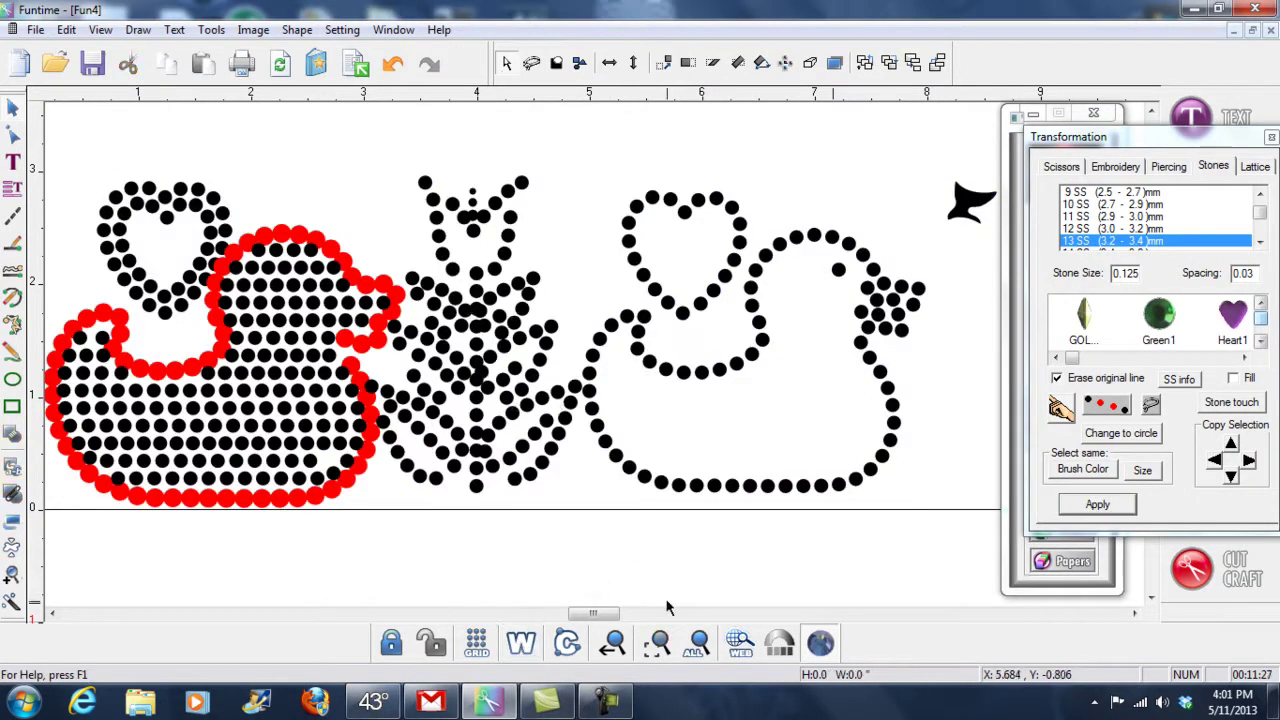
Step: Delete the leftover original beak shape lying beside the right duck
left_click_drag(970, 205, 986, 157)
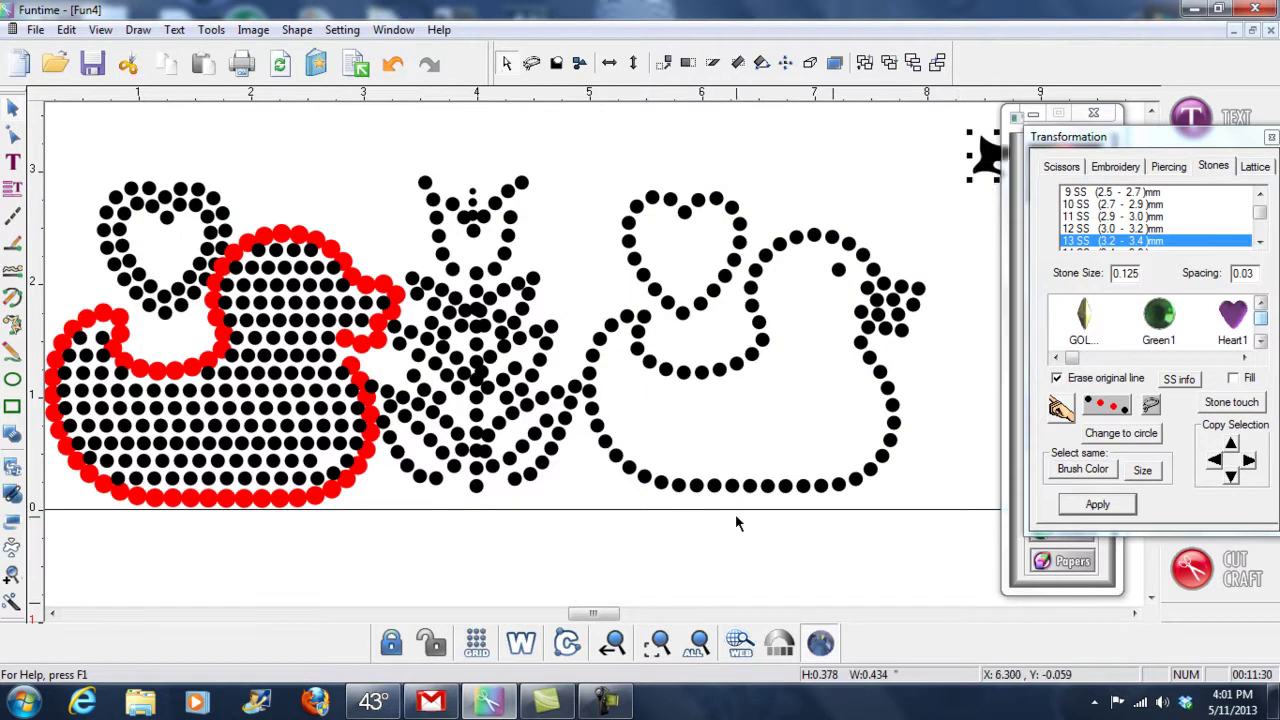
left_click(614, 643)
left_click(614, 643)
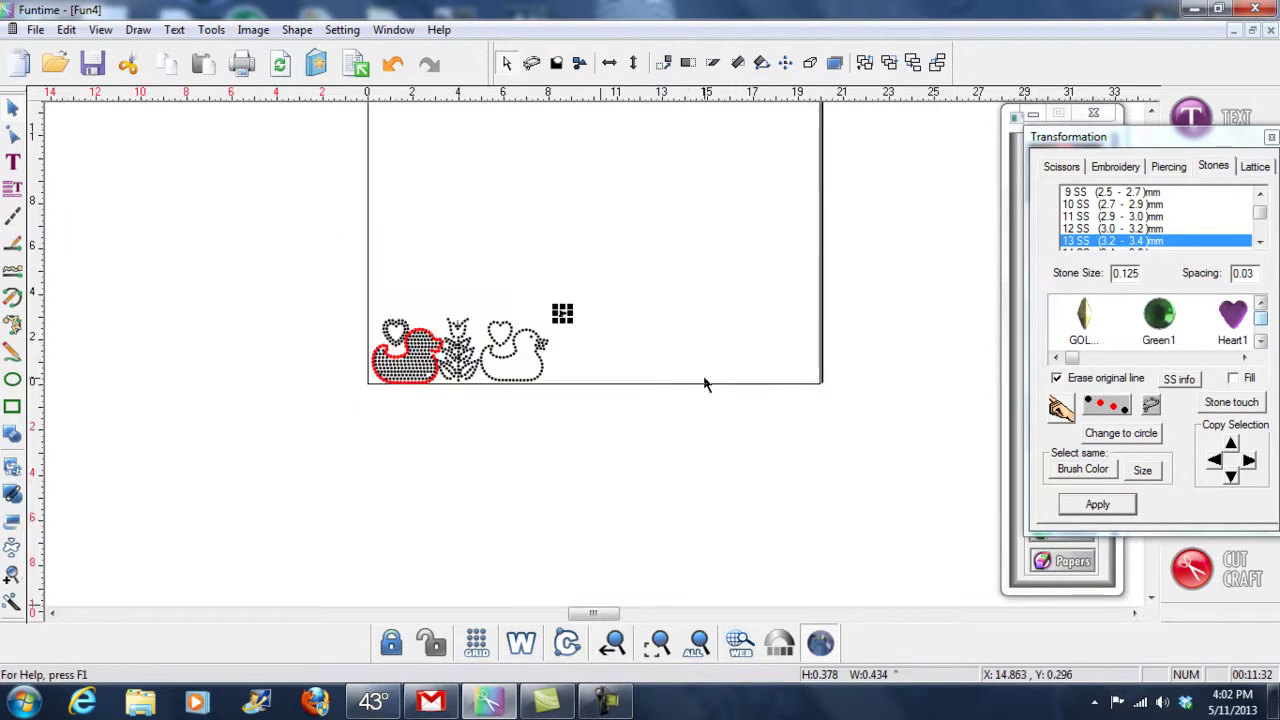
left_click(12, 567)
left_click_drag(337, 255, 616, 414)
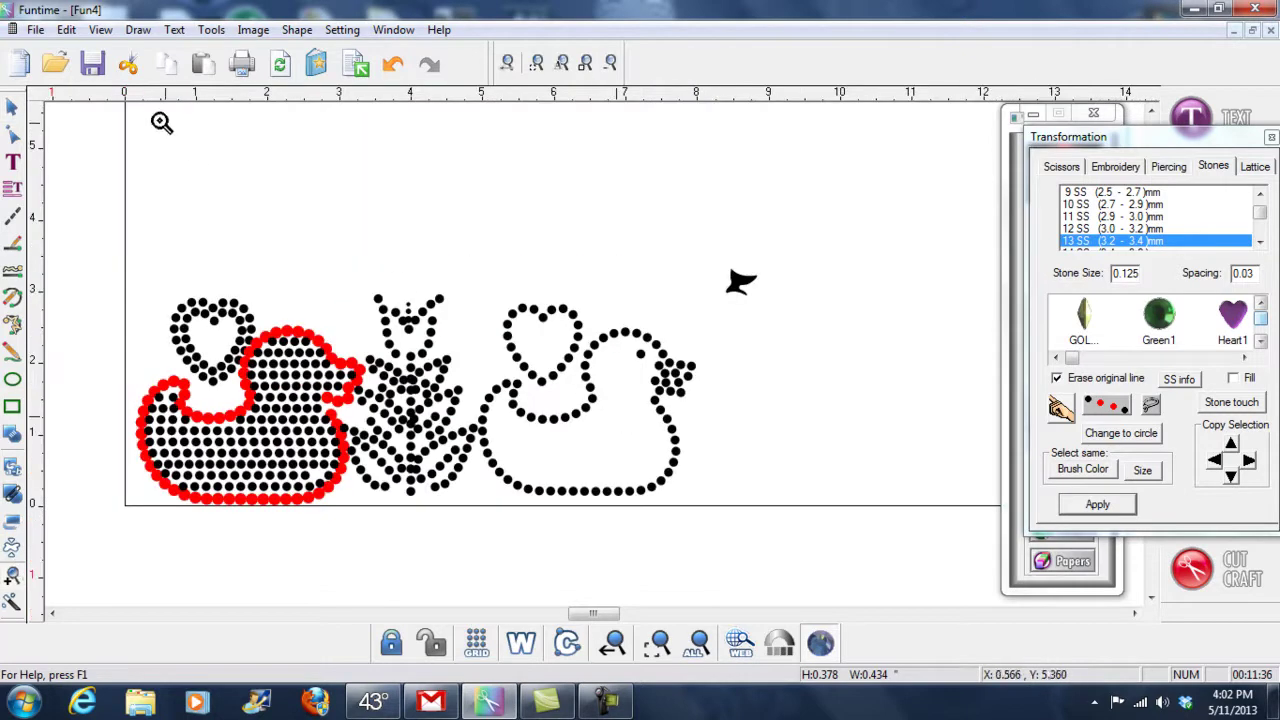
left_click(12, 106)
left_click_drag(716, 278, 840, 230)
key("Delete")
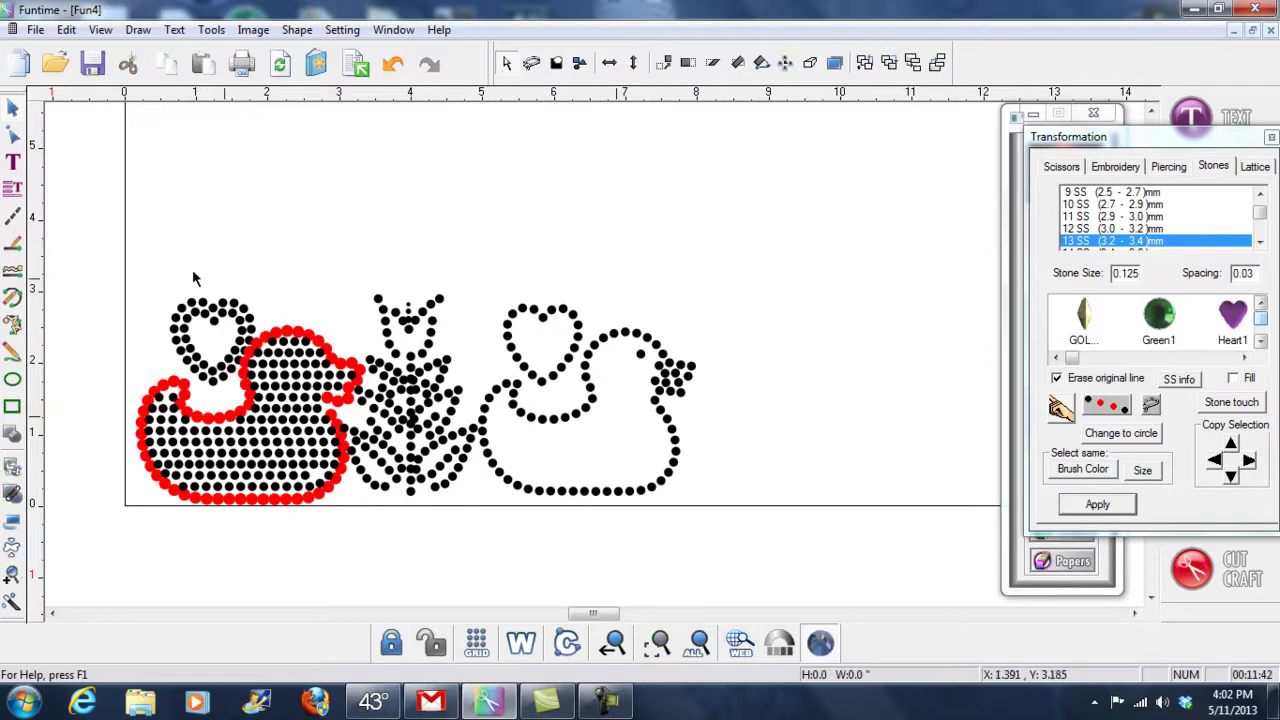
Step: Move the colour palette clear of the Transformation window and remove the pen line from all stones of the ducks, hearts and tulip
left_click(1015, 140)
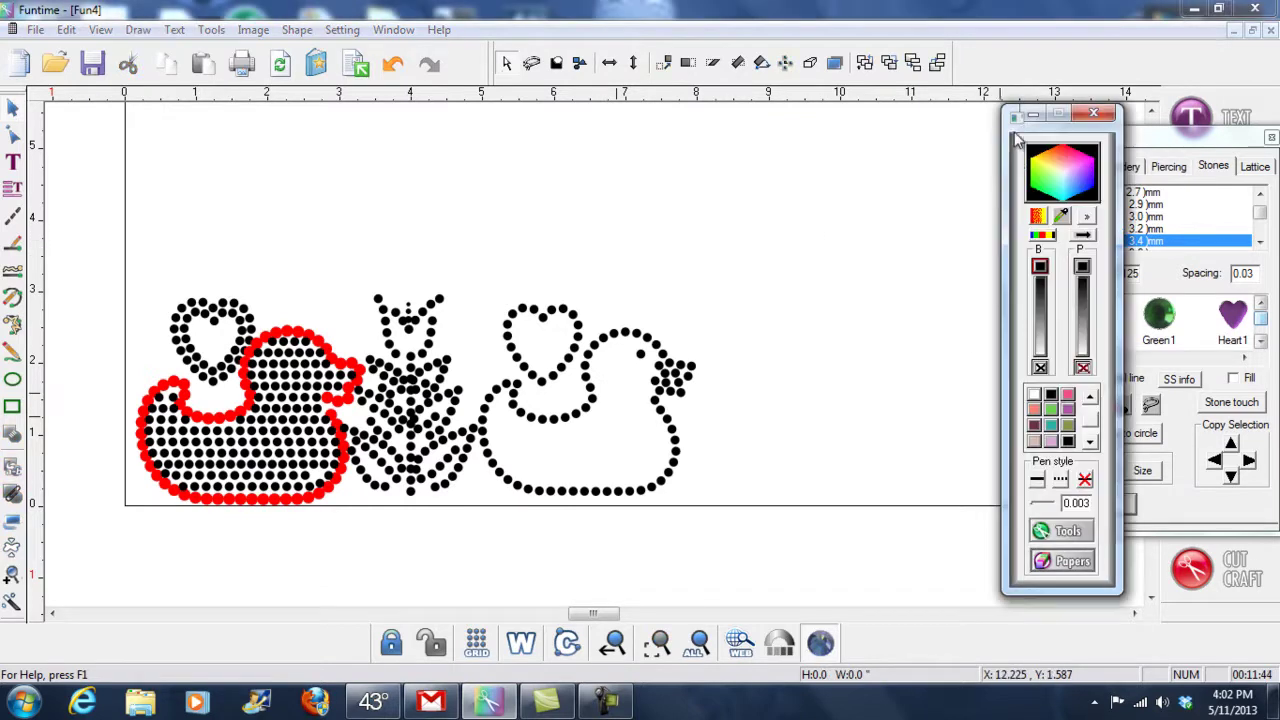
left_click_drag(1053, 135, 880, 78)
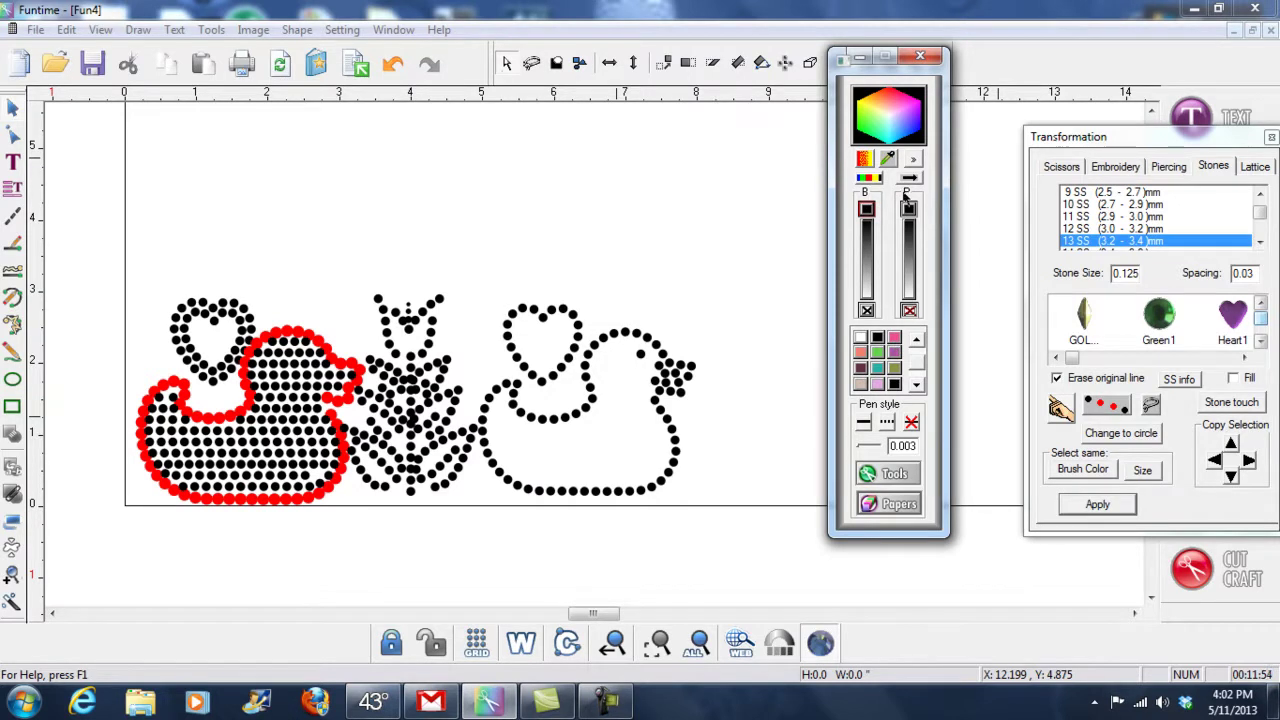
left_click_drag(87, 215, 756, 547)
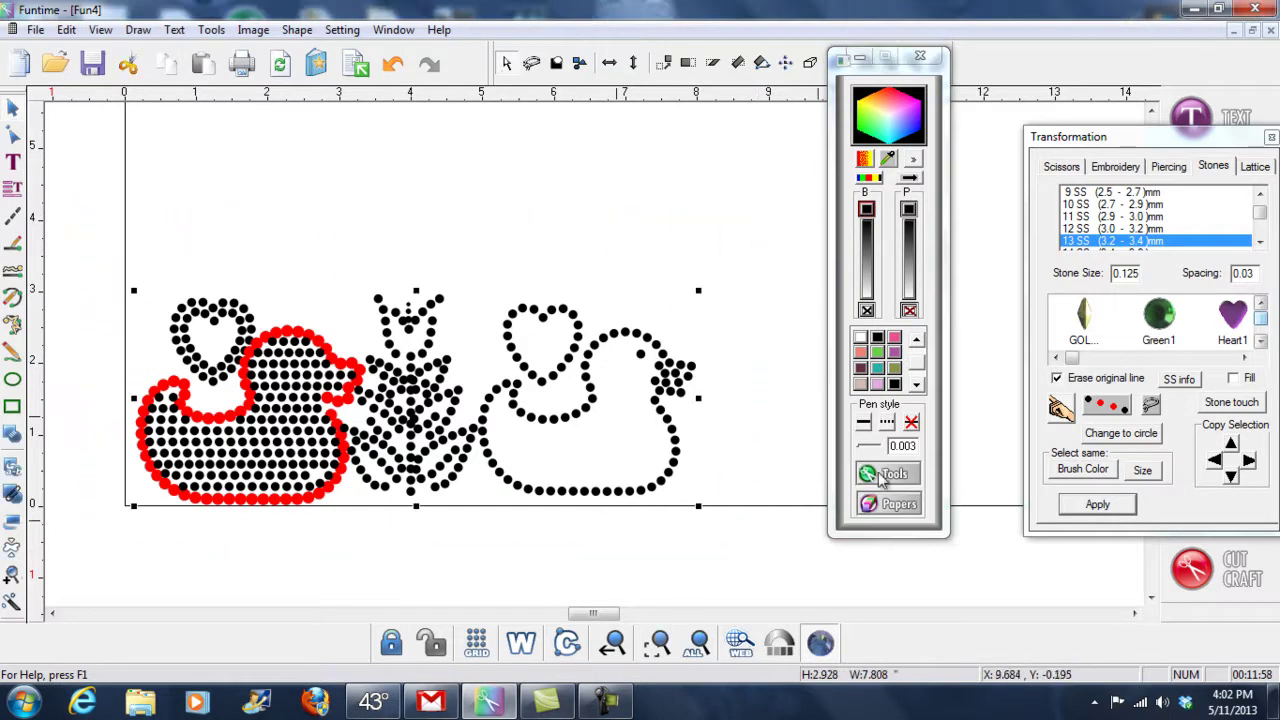
left_click(912, 424)
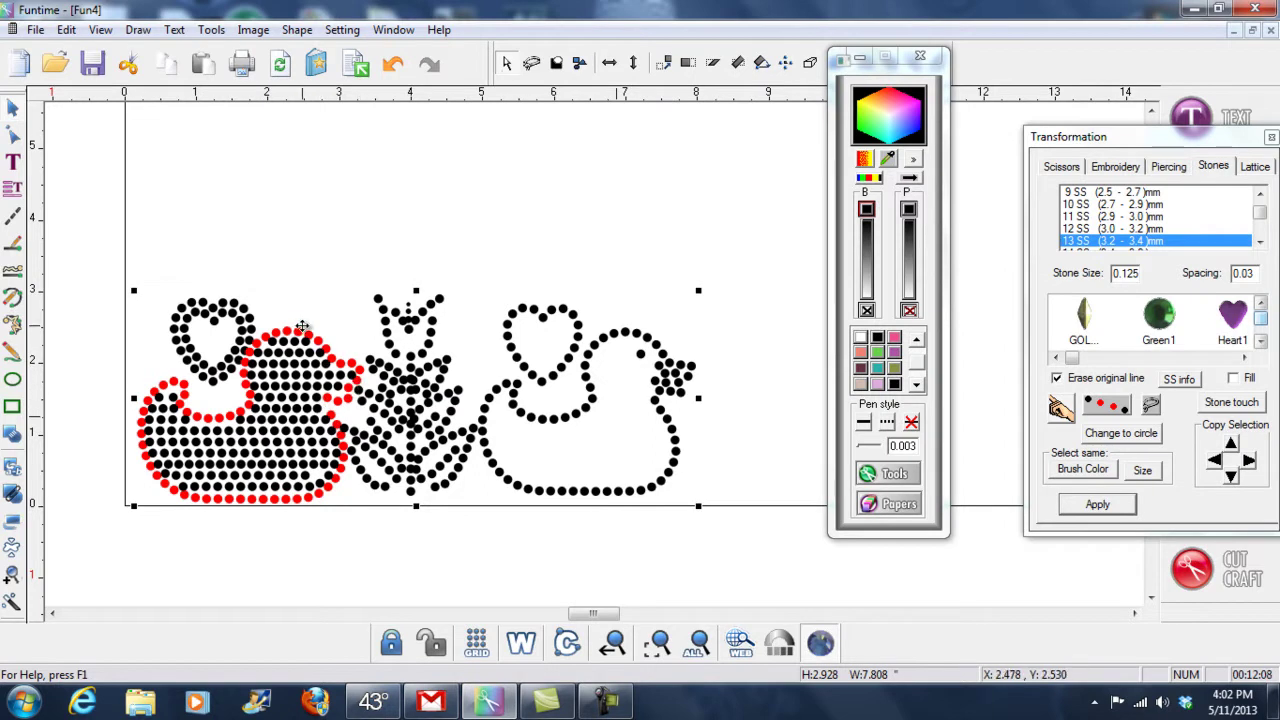
left_click(328, 288)
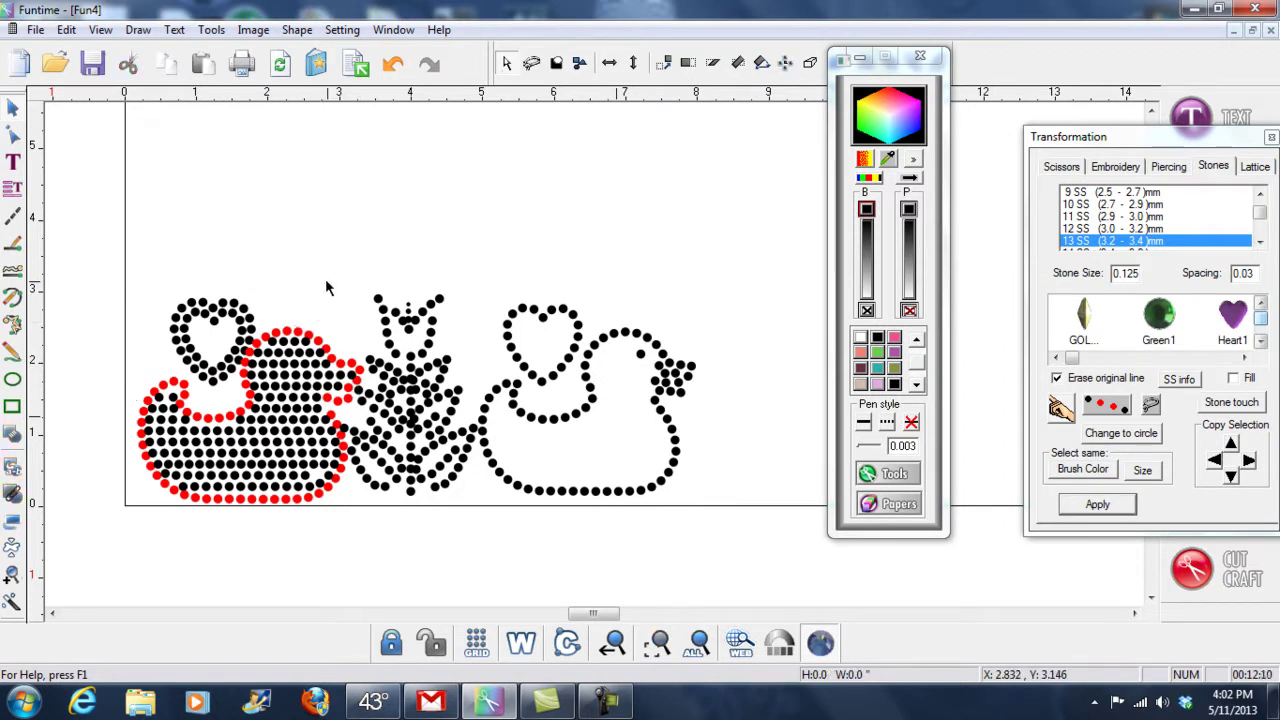
Step: Delete the undersized stones crowding the notch at the centre of the tulip flower
left_click(12, 575)
left_click_drag(98, 254, 777, 560)
left_click(16, 107)
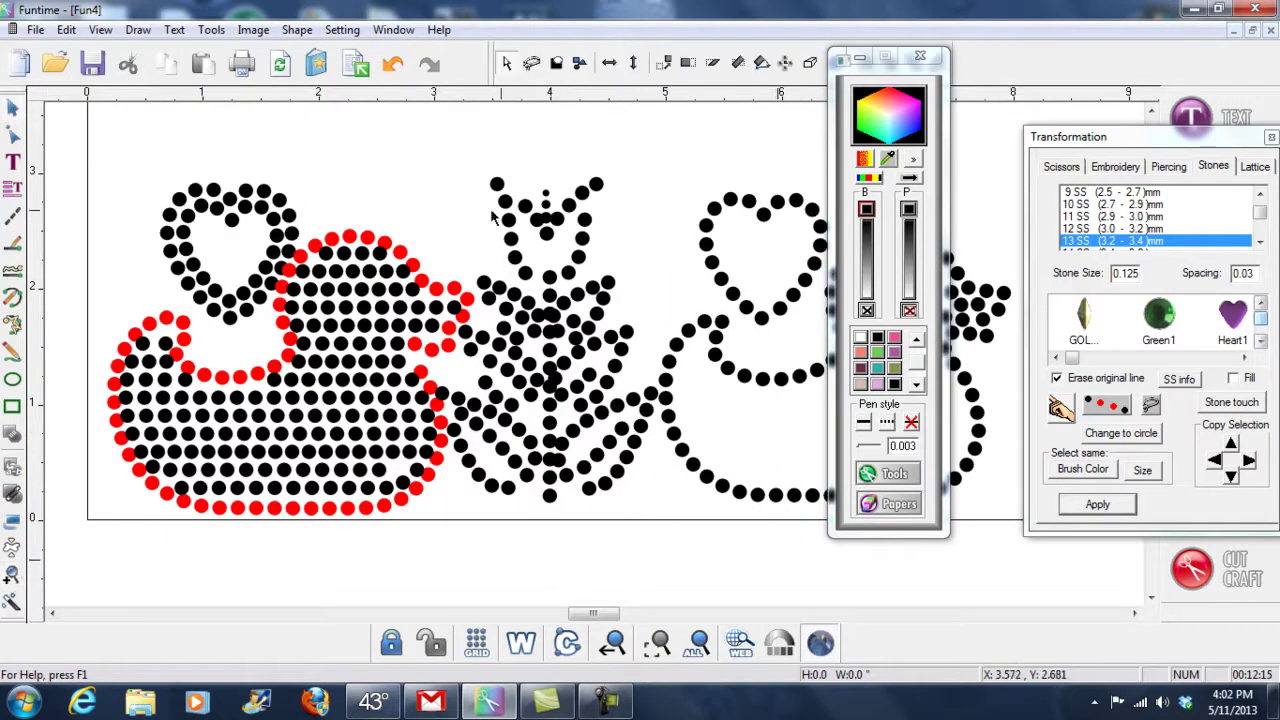
left_click(547, 203)
left_click(546, 206)
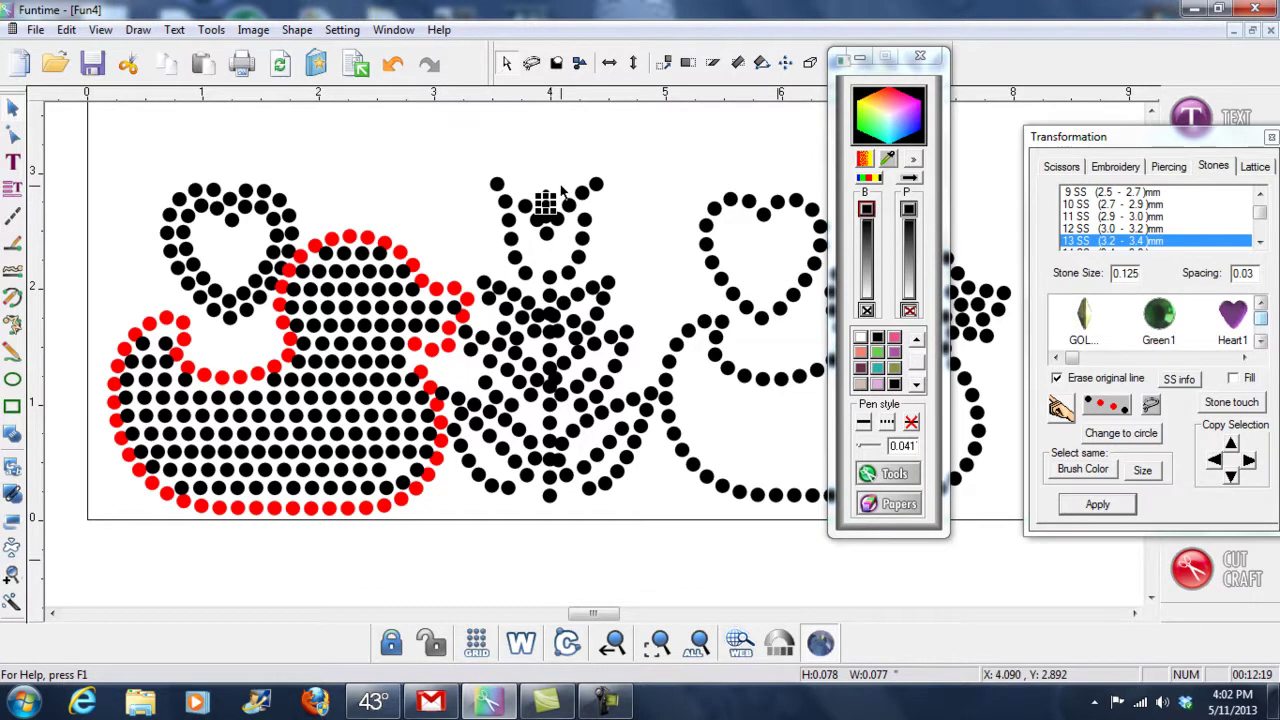
left_click(549, 218)
left_click(622, 270)
Step: Place three single 13 SS stones in a vertical line rising from the centre of the tulip flower
left_click(1063, 414)
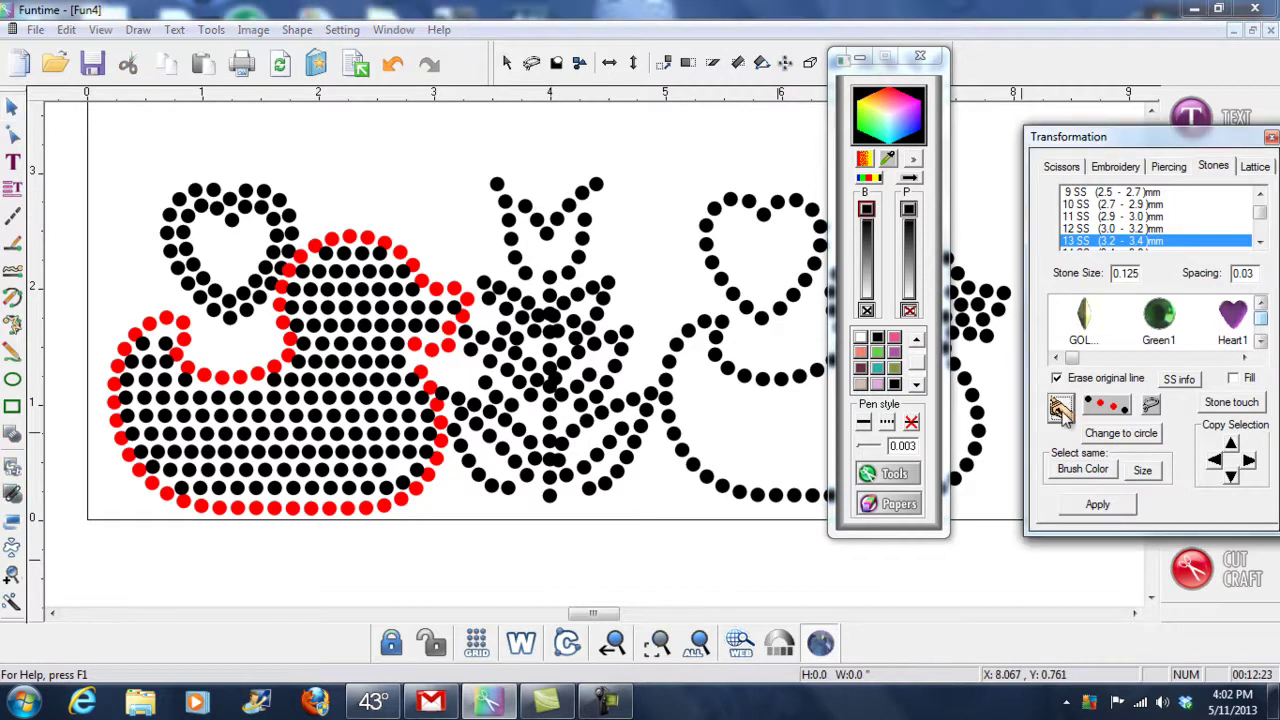
left_click(545, 192)
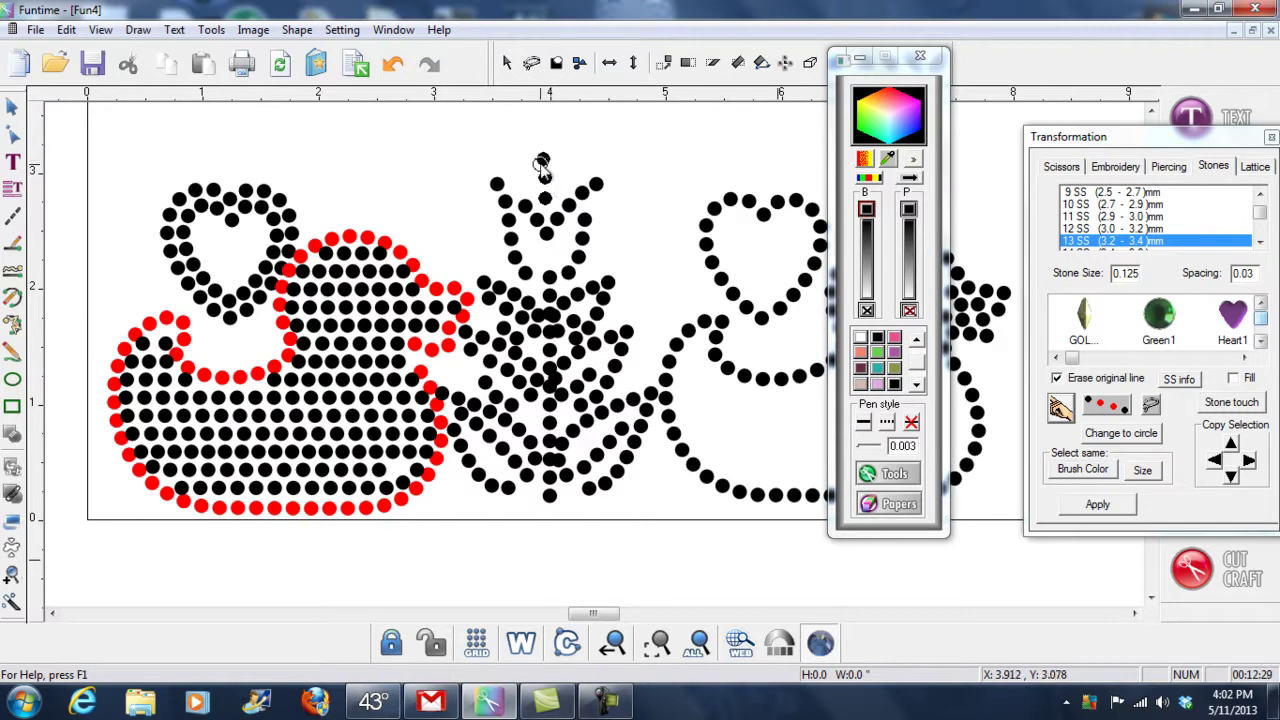
left_click(12, 107)
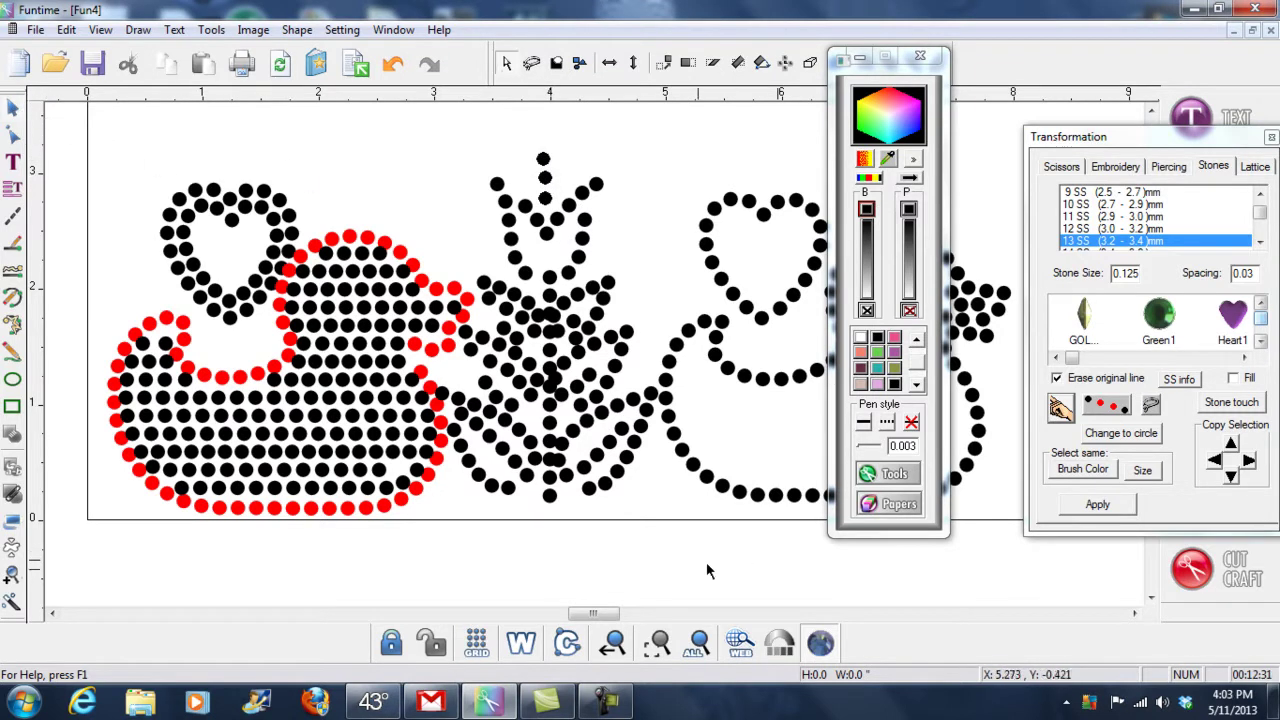
Step: Delete the heart stone overlapping the left duck's neck and space out the neighbouring heart, outline and fill stones
left_click(12, 575)
left_click_drag(142, 222, 438, 398)
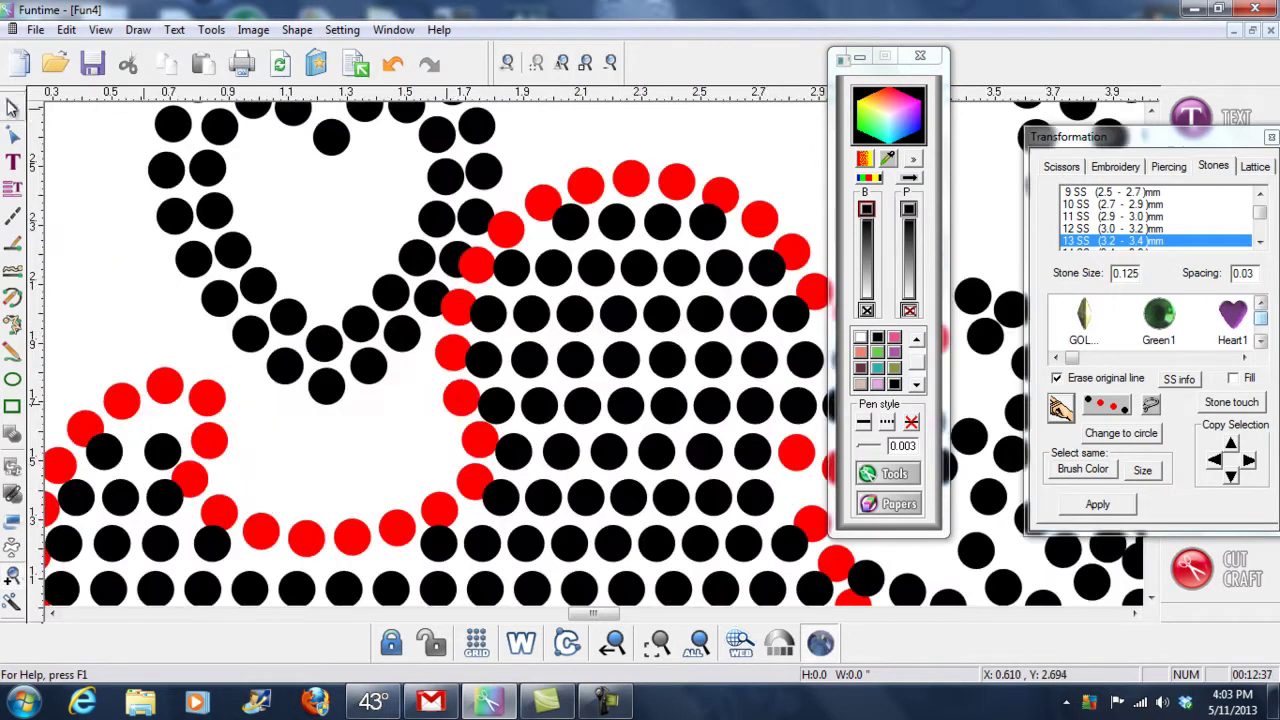
left_click(12, 106)
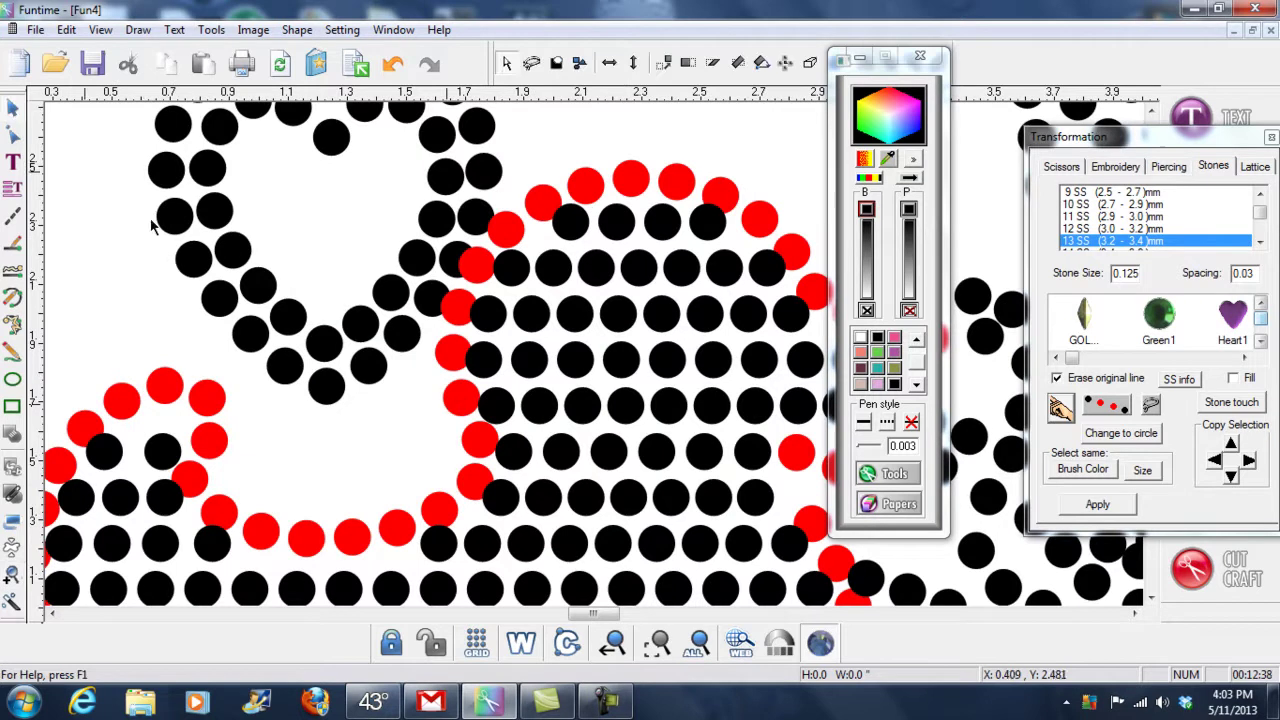
left_click(552, 270)
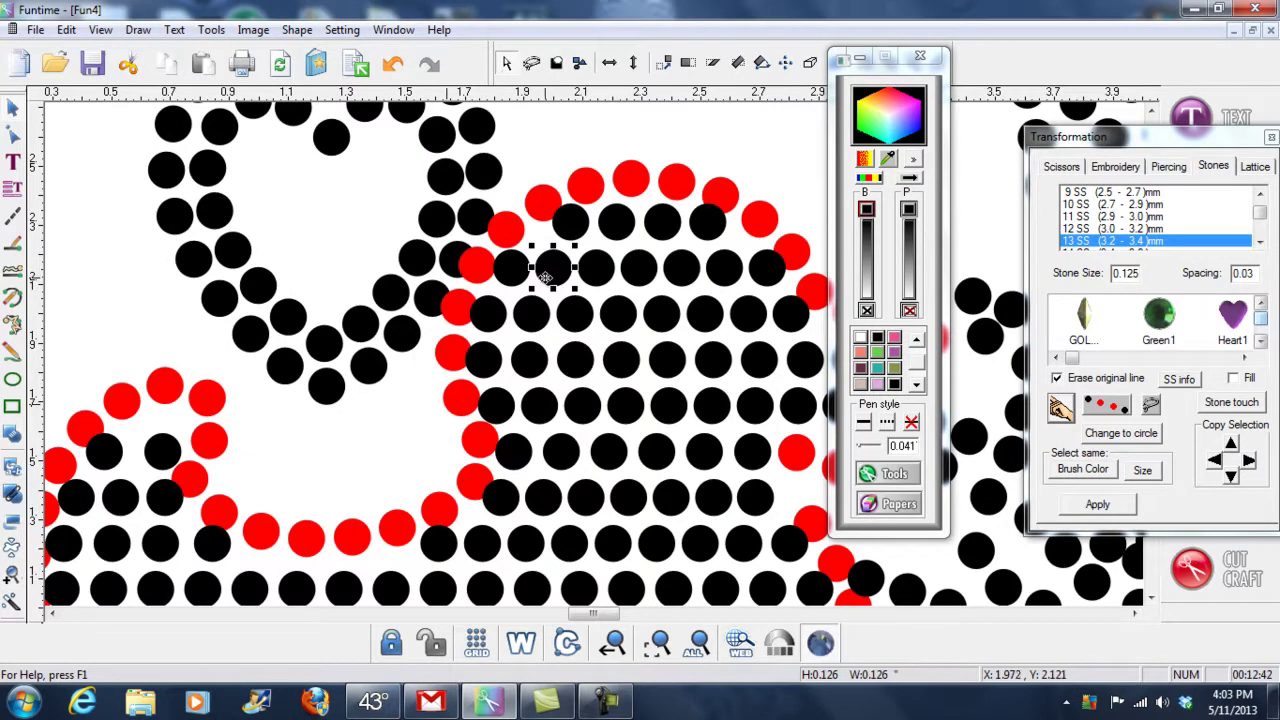
left_click_drag(546, 276, 469, 264)
left_click(478, 218)
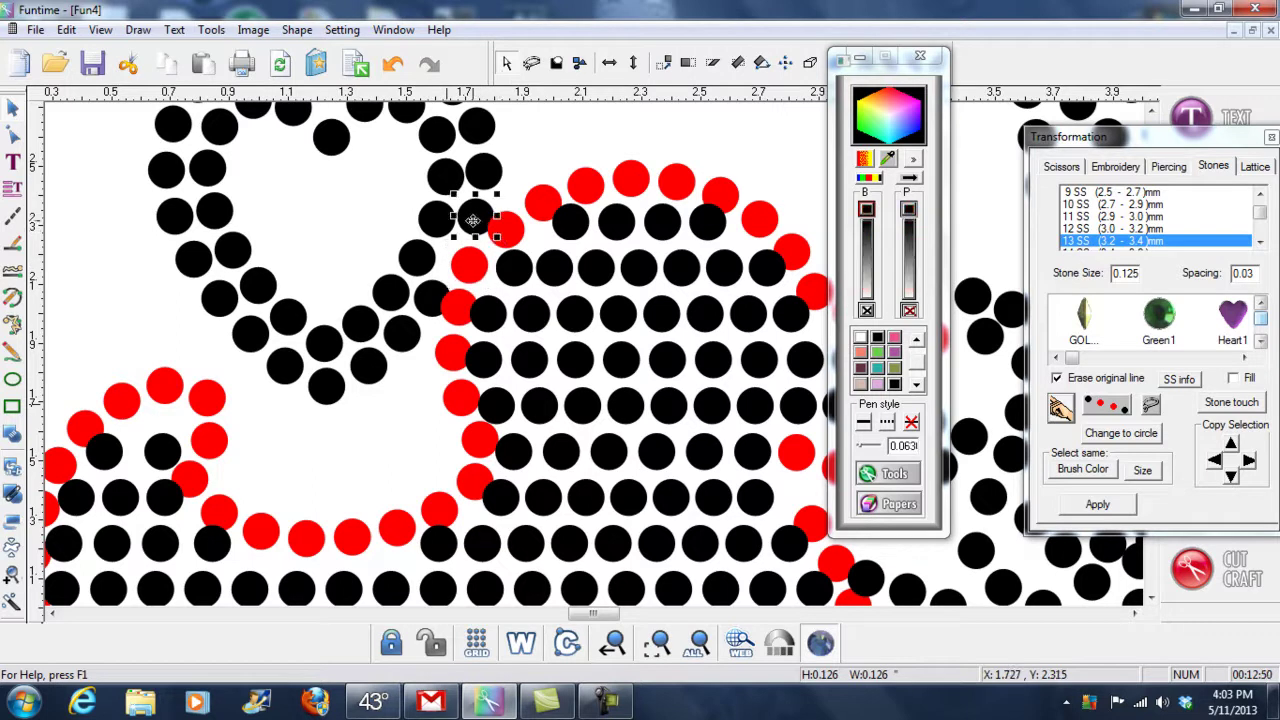
left_click_drag(501, 231, 512, 228)
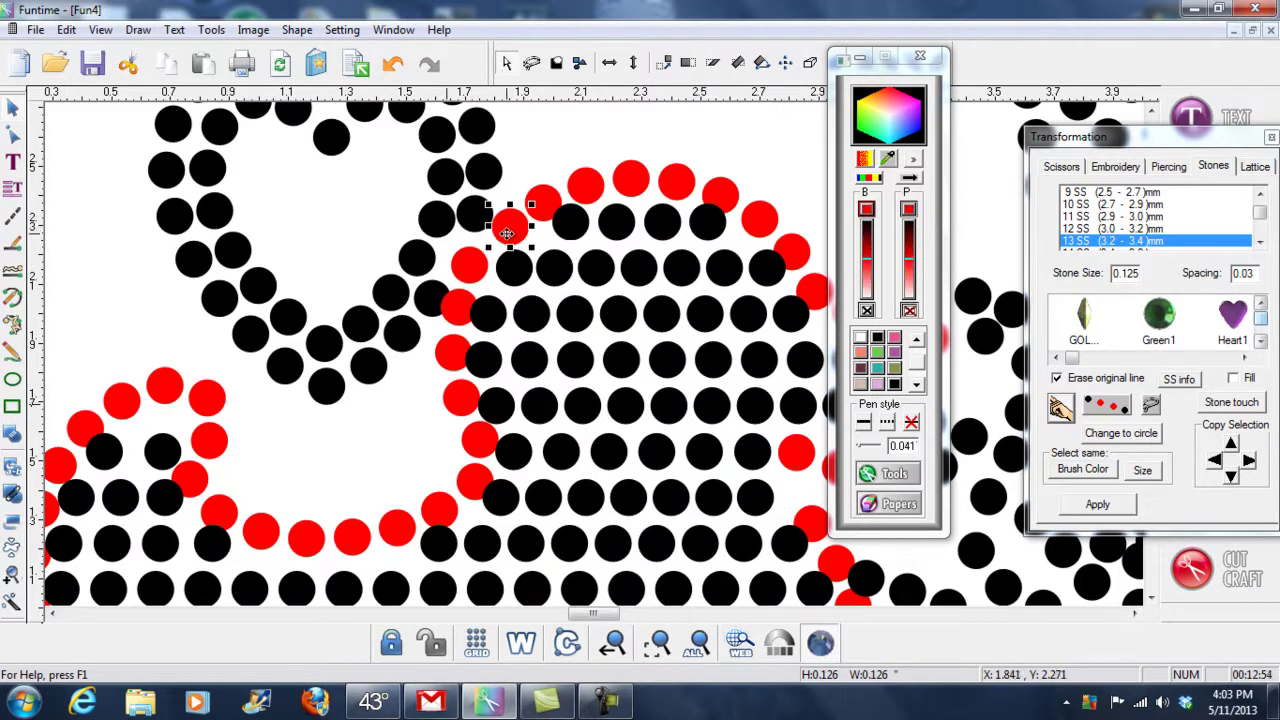
left_click(513, 266)
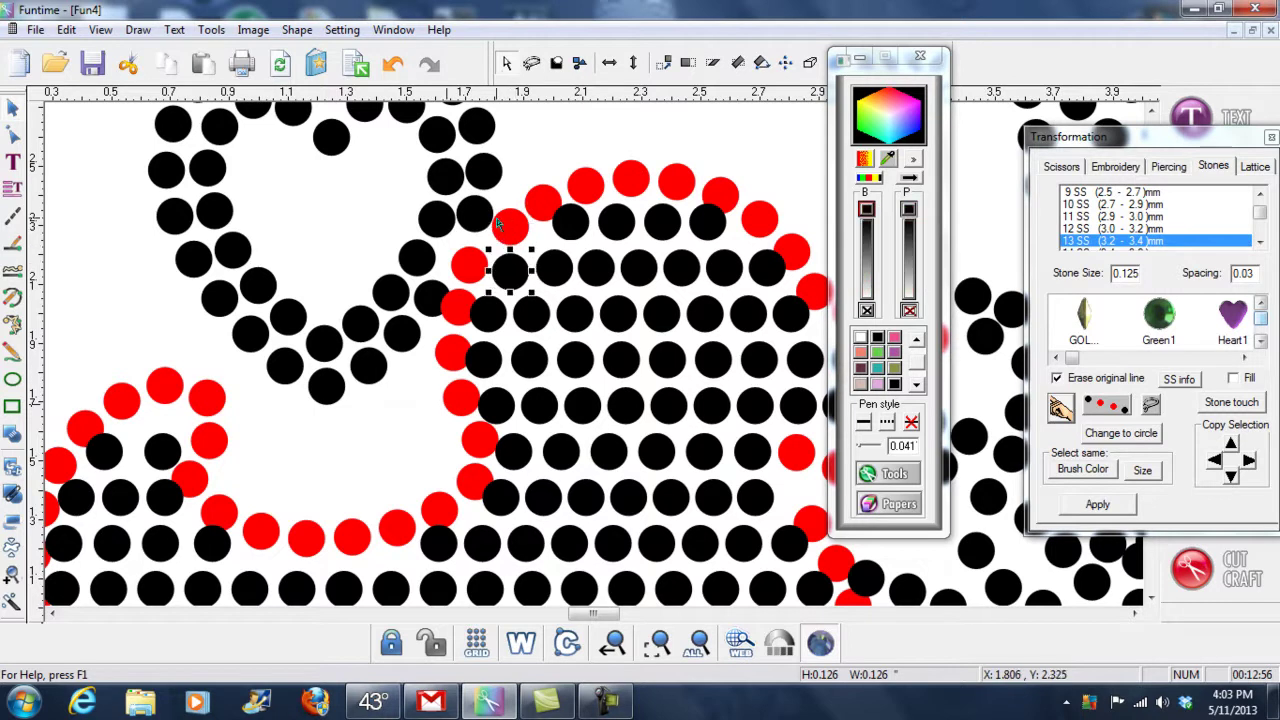
left_click(495, 224)
left_click(473, 213)
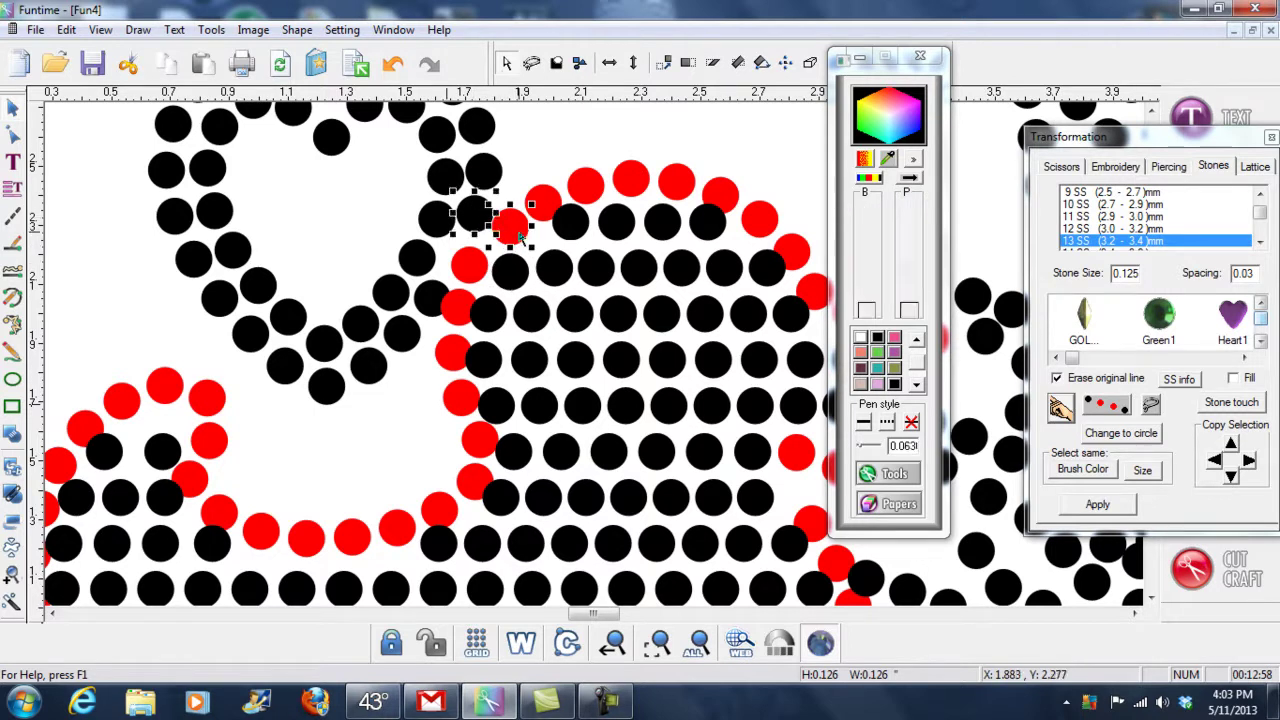
left_click(478, 262)
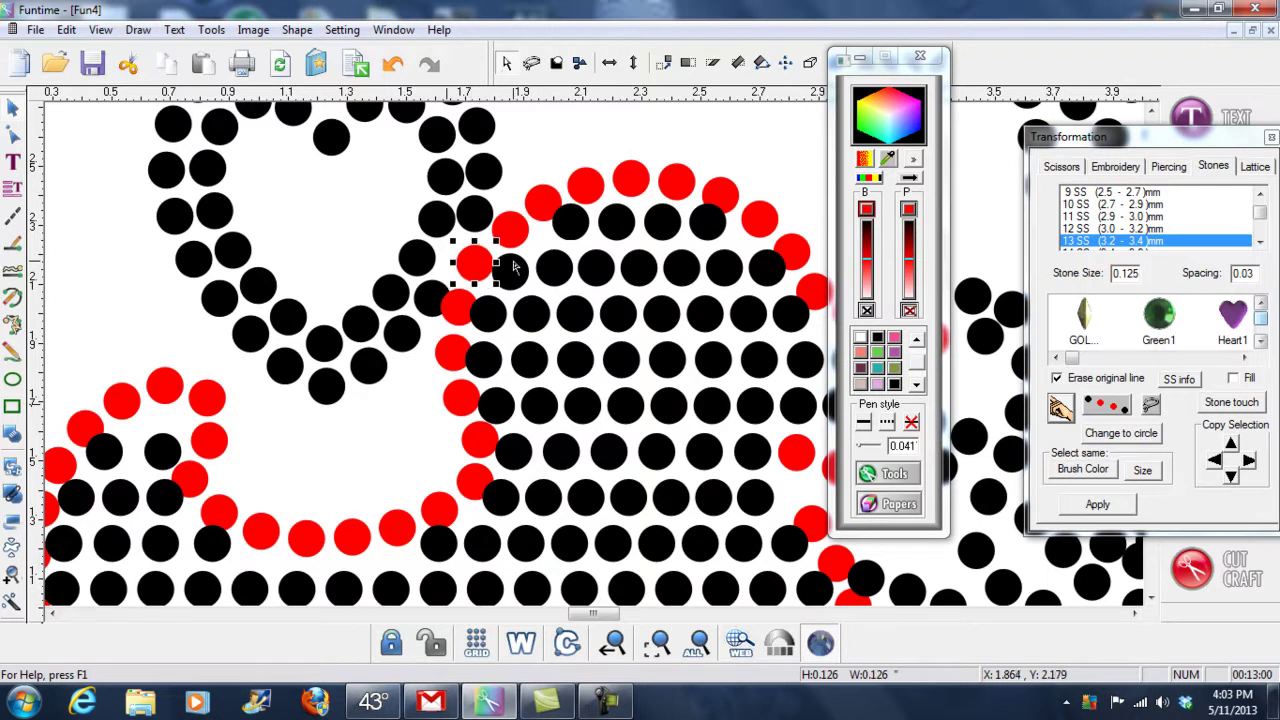
Step: Shift the leftmost fill stones in the top rows of the left duck's head down, clear of the red outline
left_click(571, 224)
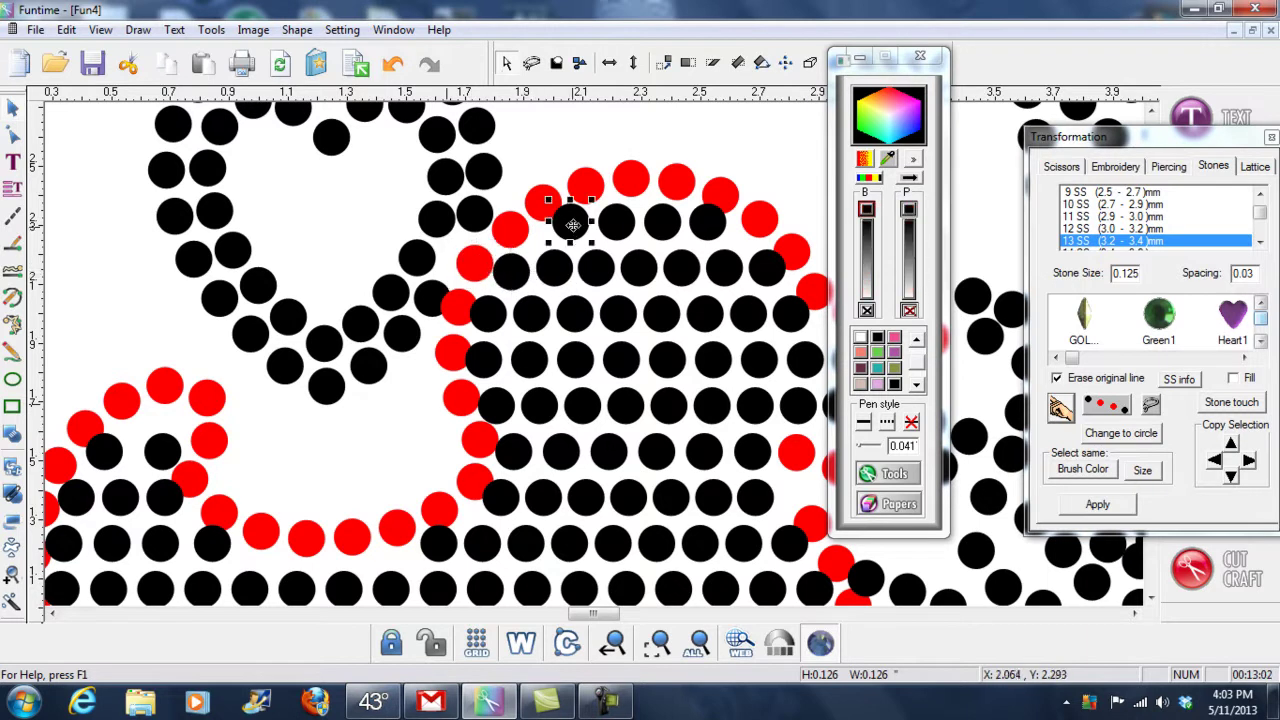
left_click_drag(570, 234, 584, 230)
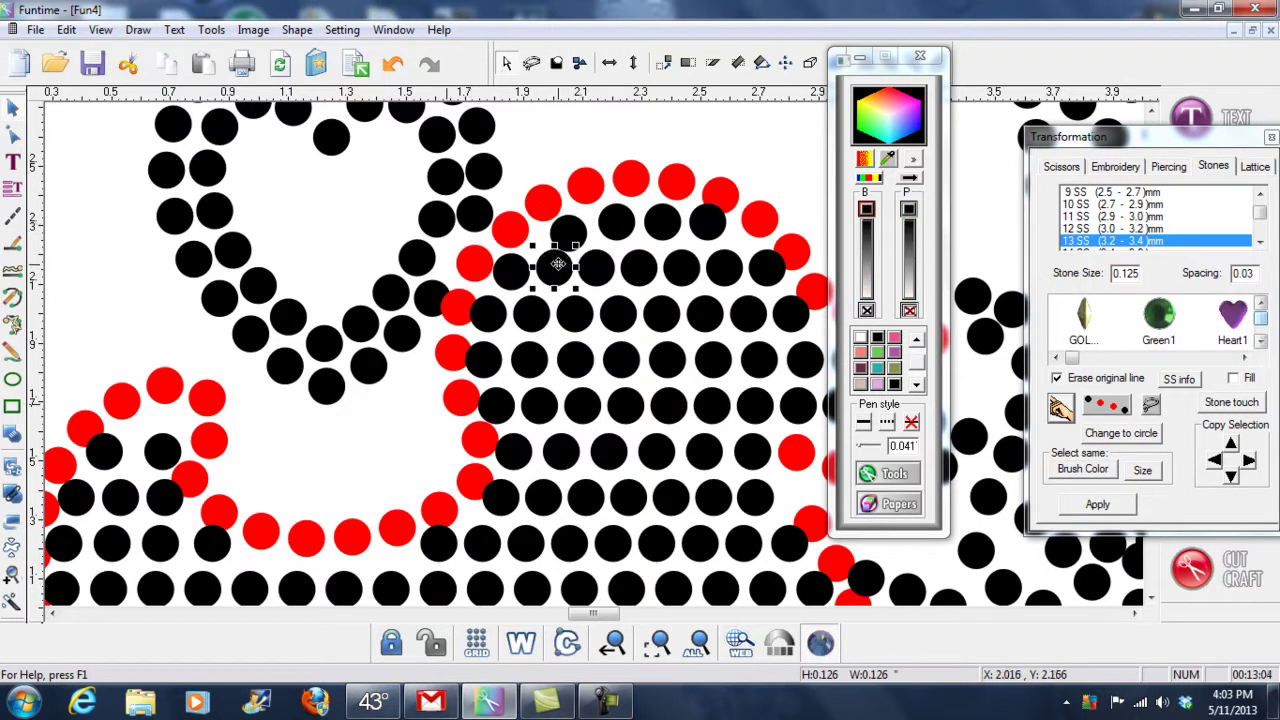
left_click(620, 226, "shift")
left_click(619, 231)
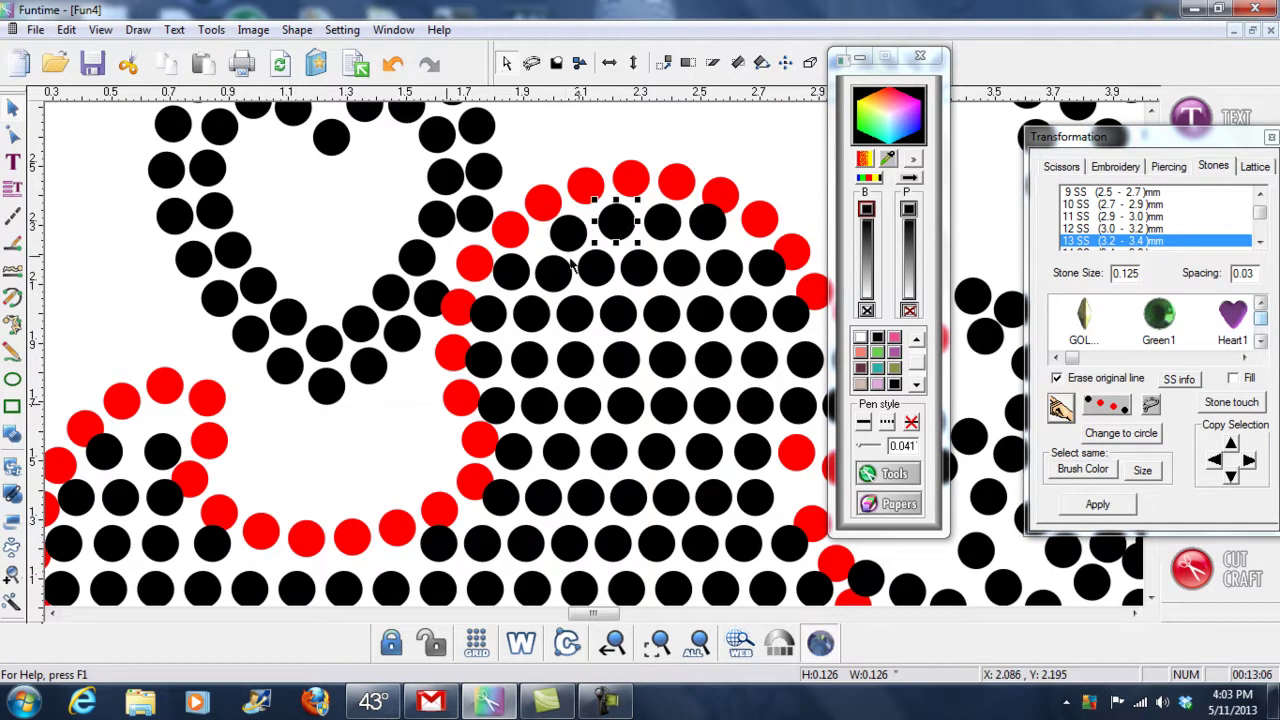
Step: Move the red outline stones along the back of the left duck's neck outward, away from the fill stones
left_click(462, 399)
left_click_drag(462, 399, 447, 352)
left_click_drag(460, 401, 457, 399)
left_click_drag(479, 444, 470, 440)
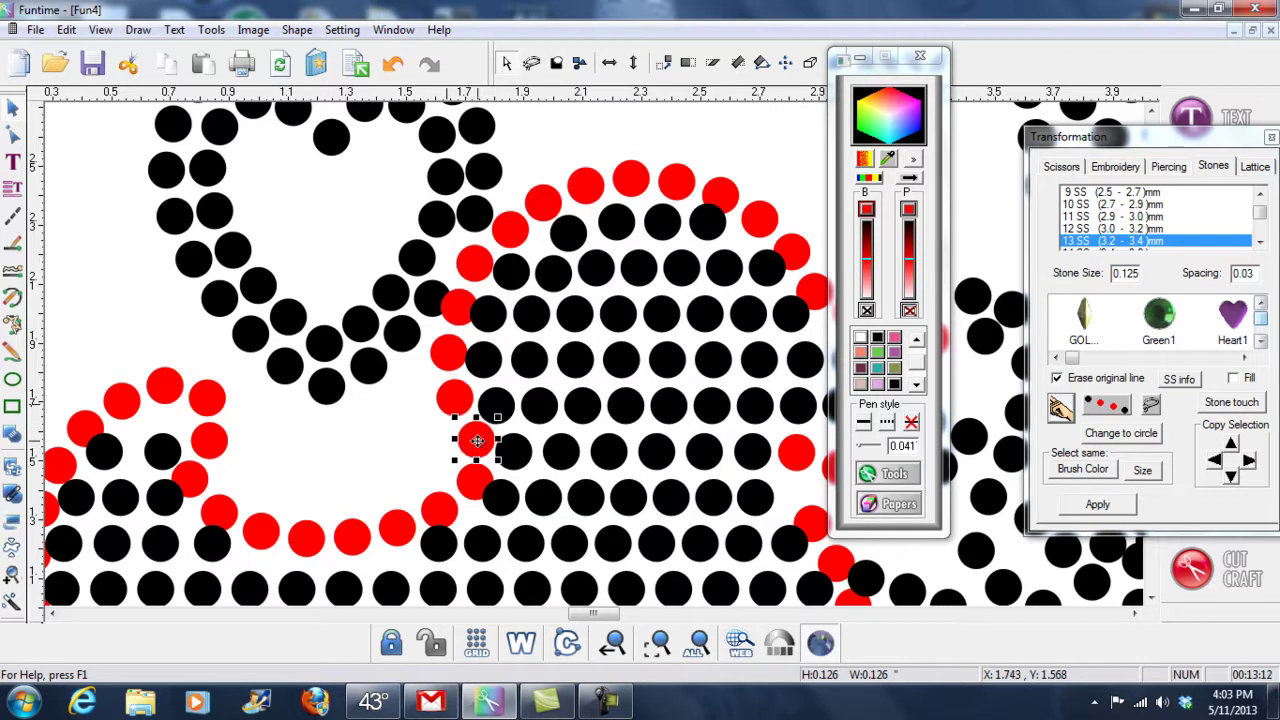
left_click_drag(448, 352, 442, 351)
left_click(450, 398)
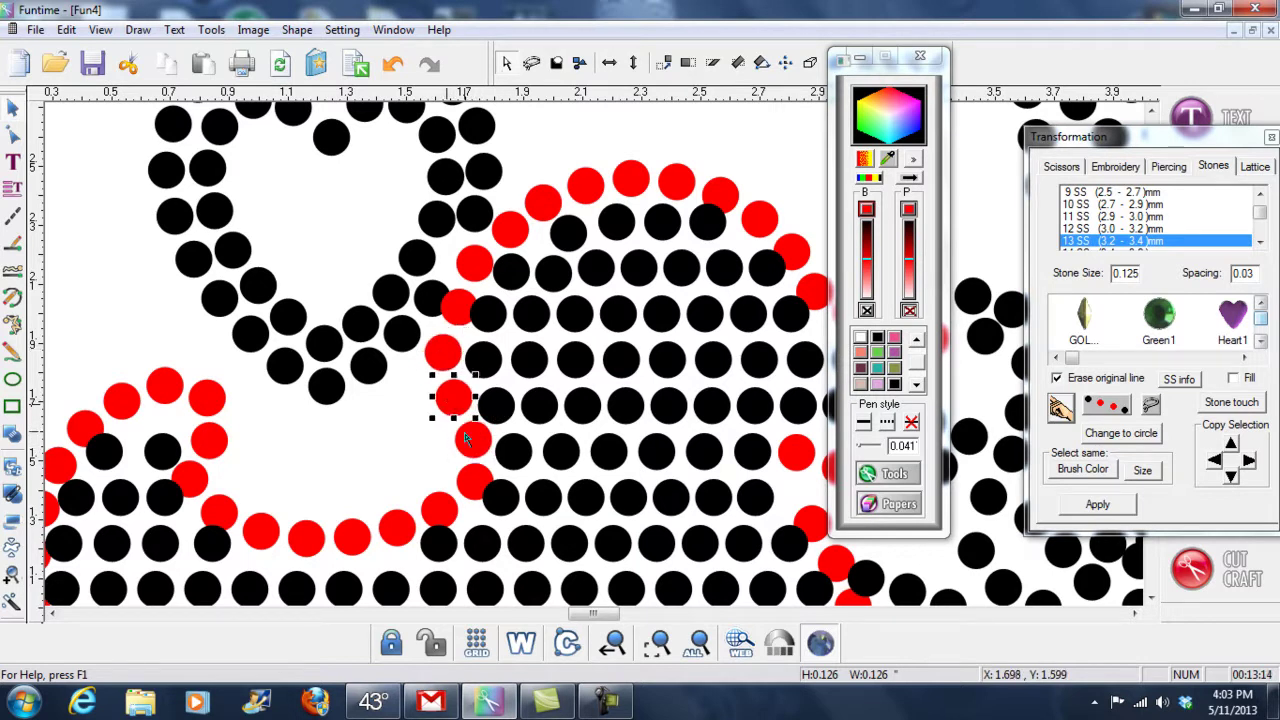
Step: Reposition the red outline stones where the left duck's neck curves into its back so they clear the fill
left_click_drag(468, 497, 395, 540)
left_click(439, 508)
left_click(394, 530)
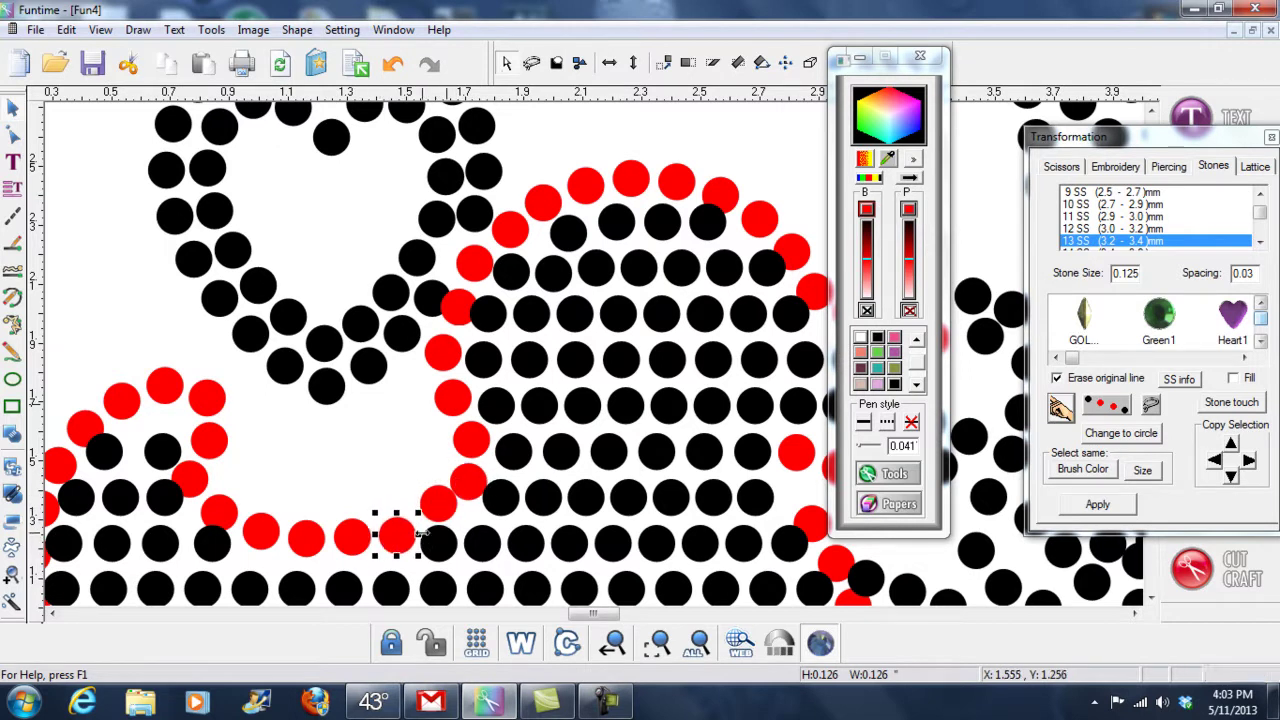
left_click(437, 502)
left_click_drag(437, 502, 428, 502)
left_click(352, 540)
left_click(397, 540)
Step: Even out the red outline stones from the left duck's back up the inner edge of its tail
left_click(304, 539)
left_click_drag(304, 539, 211, 472)
left_click(262, 531)
left_click(218, 511)
left_click(186, 474)
left_click(218, 450)
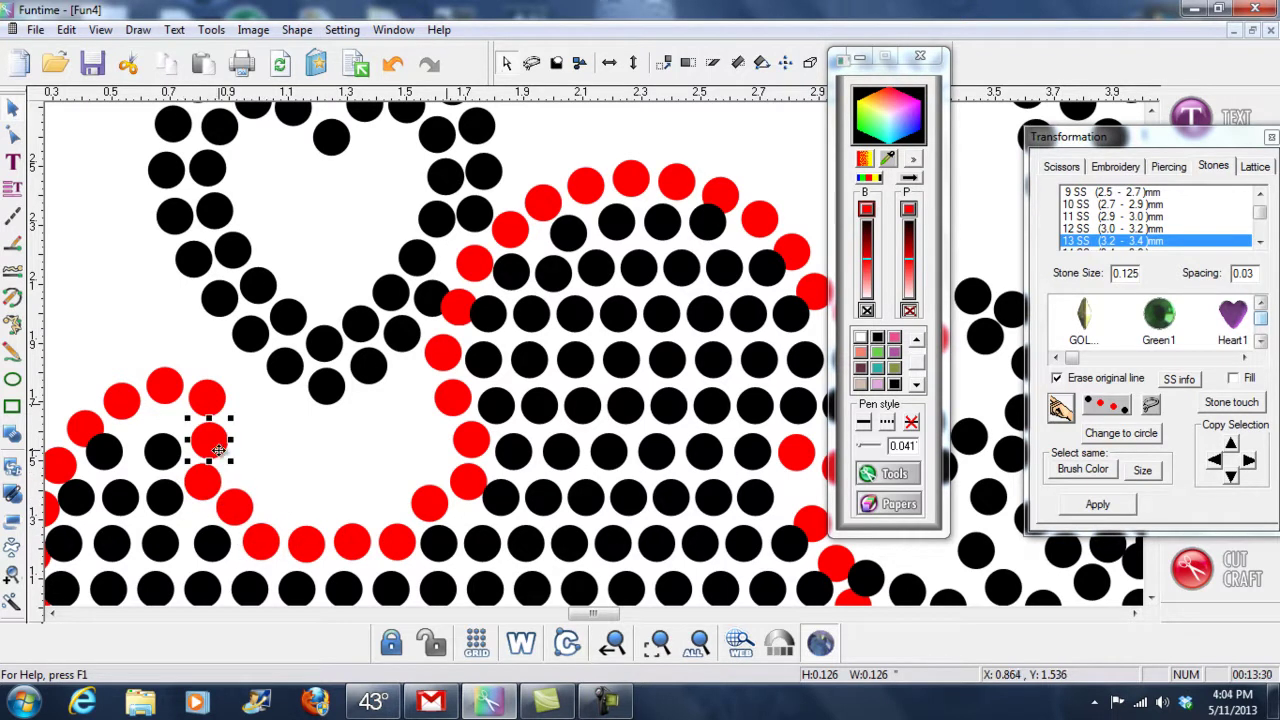
Step: Shift the leftmost fill stones in the left duck's tail and upper body rows inward from the red outline
left_click(121, 452)
left_click_drag(121, 452, 134, 453)
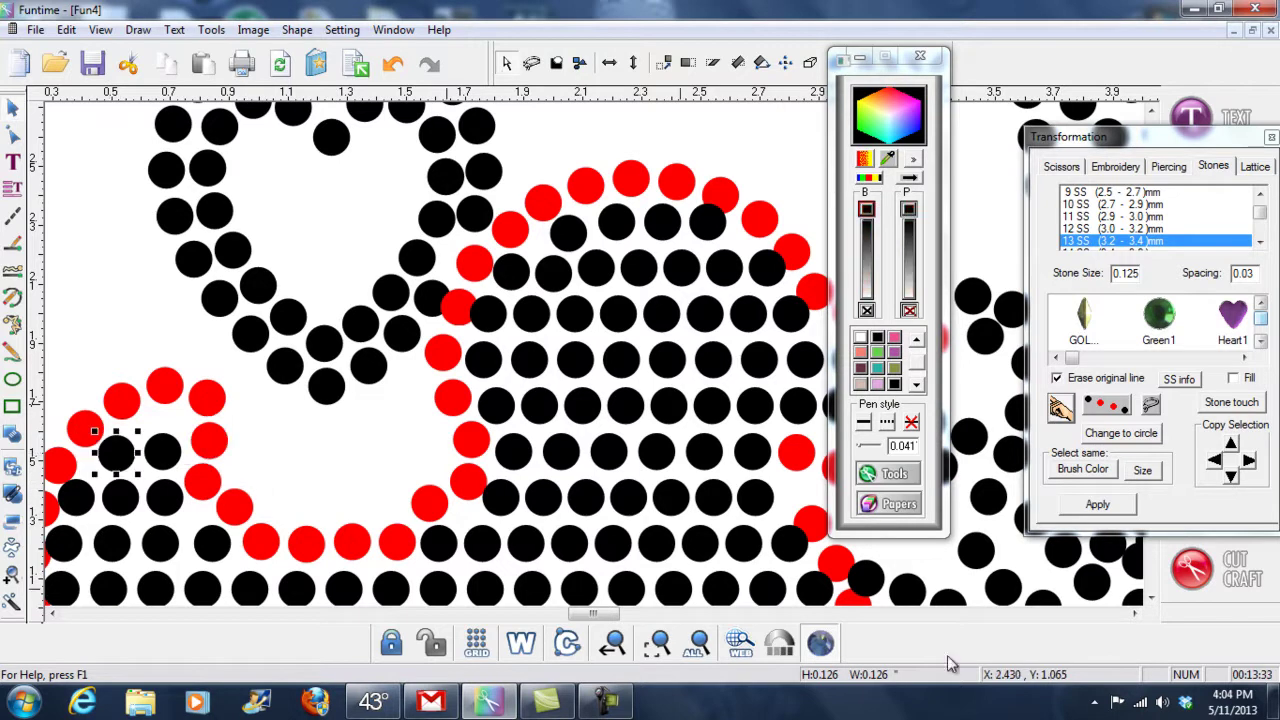
left_click(1151, 597)
left_click(1151, 597)
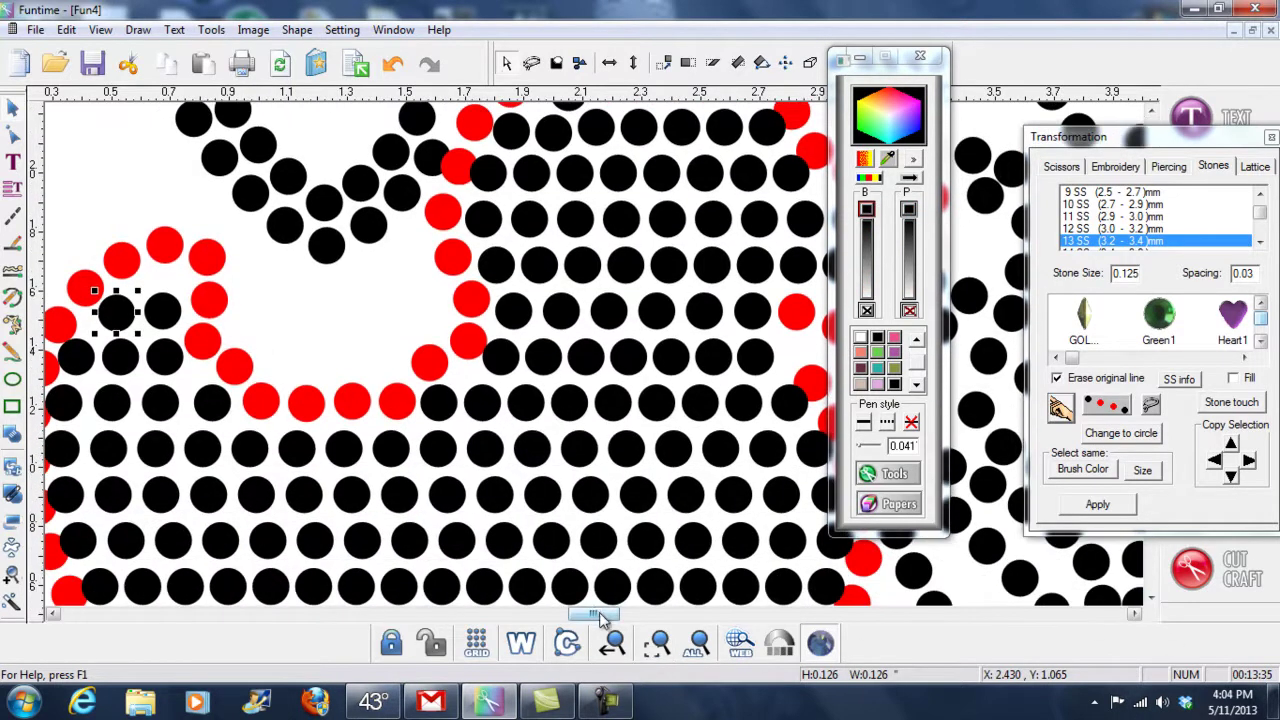
left_click_drag(600, 618, 593, 618)
left_click(197, 357)
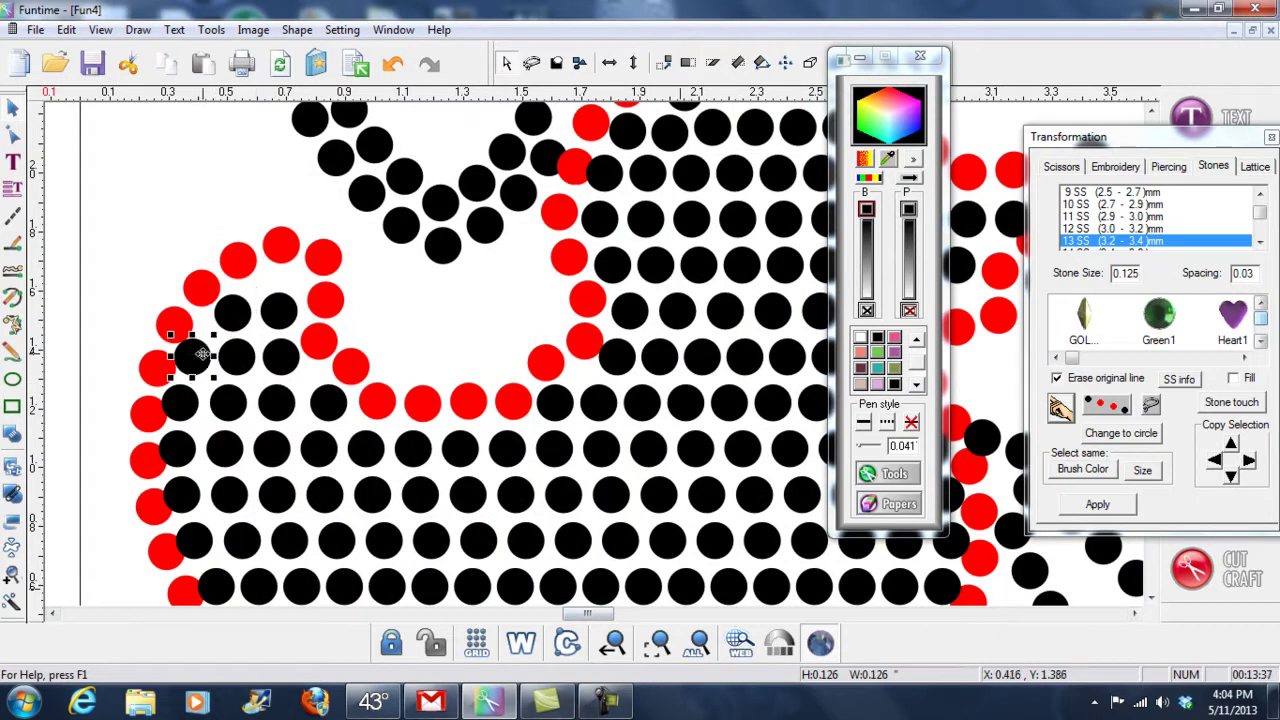
left_click(236, 360)
left_click(229, 398)
left_click(180, 401)
left_click_drag(180, 401, 186, 401)
left_click(180, 447)
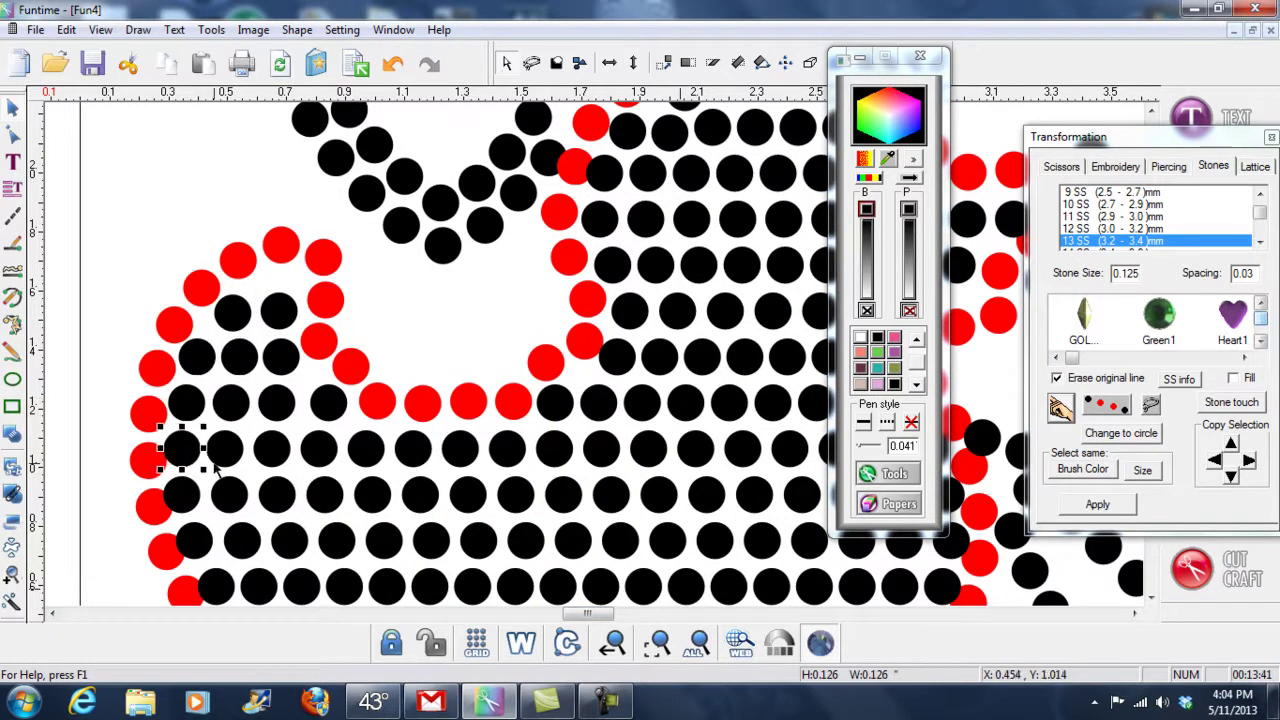
Step: Move the leftmost fill stones of the left duck's middle and lower body rows inward and space their neighbours evenly
left_click(180, 491)
left_click(228, 505, "shift")
left_click(228, 505)
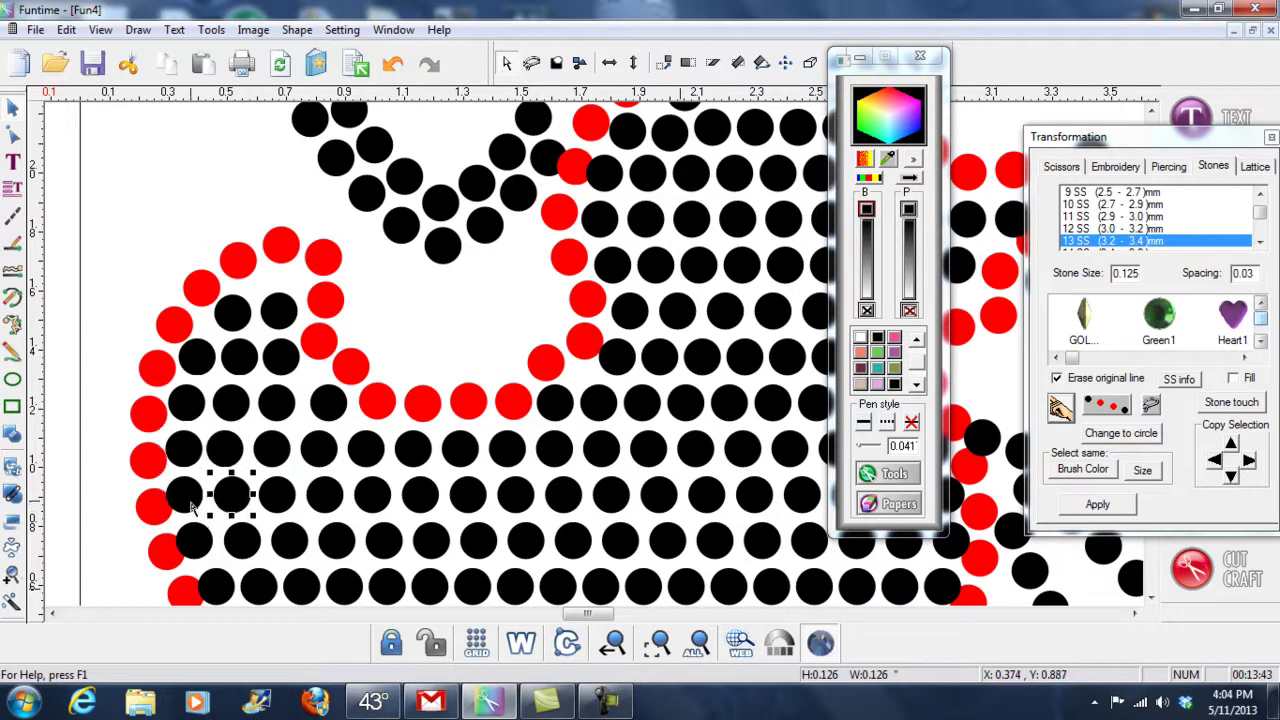
left_click(195, 545)
left_click(243, 541)
mouse_move(196, 540)
left_mouse_down()
mouse_move(246, 541)
mouse_move(207, 540)
left_mouse_up()
left_click(243, 541)
left_click(203, 540)
scroll(230, 560, "down", 1)
left_click(262, 580)
left_click(300, 580)
left_click_drag(233, 577, 240, 577)
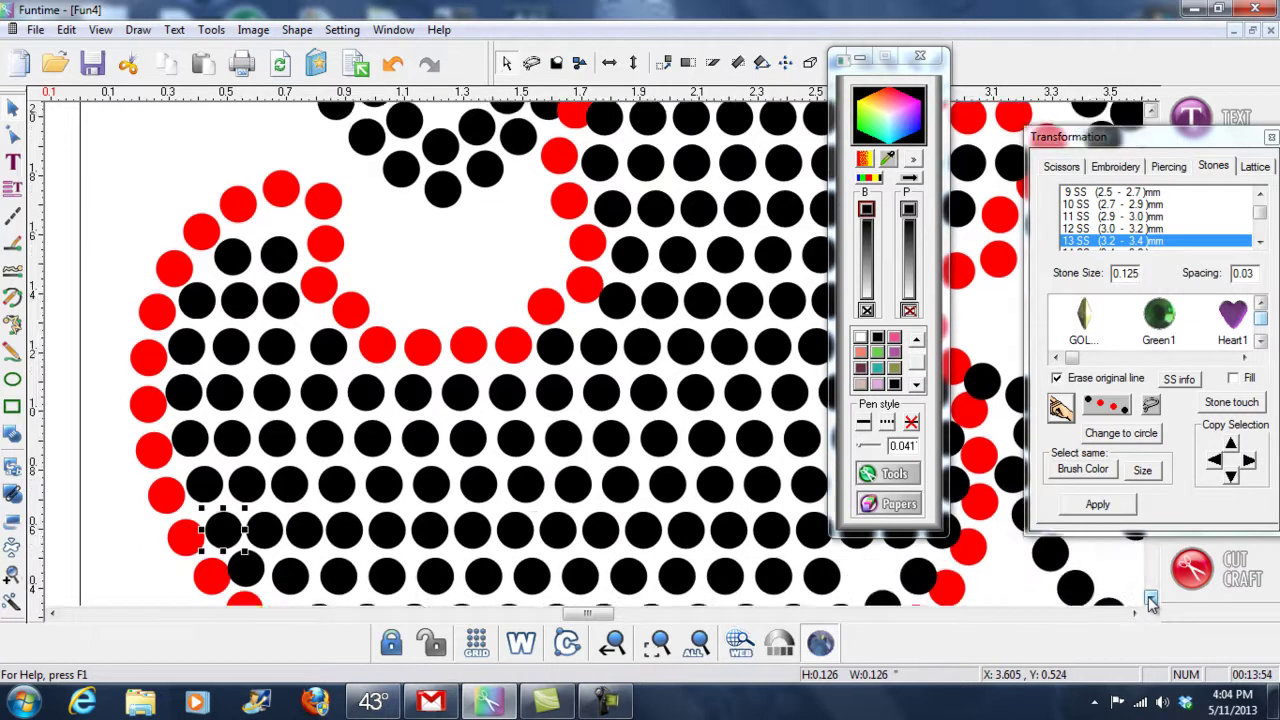
Step: Rearrange the fill stones at the left end of the left duck's two bottom rows so they clear the outline
scroll(1151, 598, "down", 3)
left_click(258, 477)
left_click_drag(264, 471, 377, 485)
left_click(290, 483)
left_click(339, 483)
left_click(386, 482)
left_click(320, 527)
left_click_drag(320, 527, 335, 497)
left_click(331, 499)
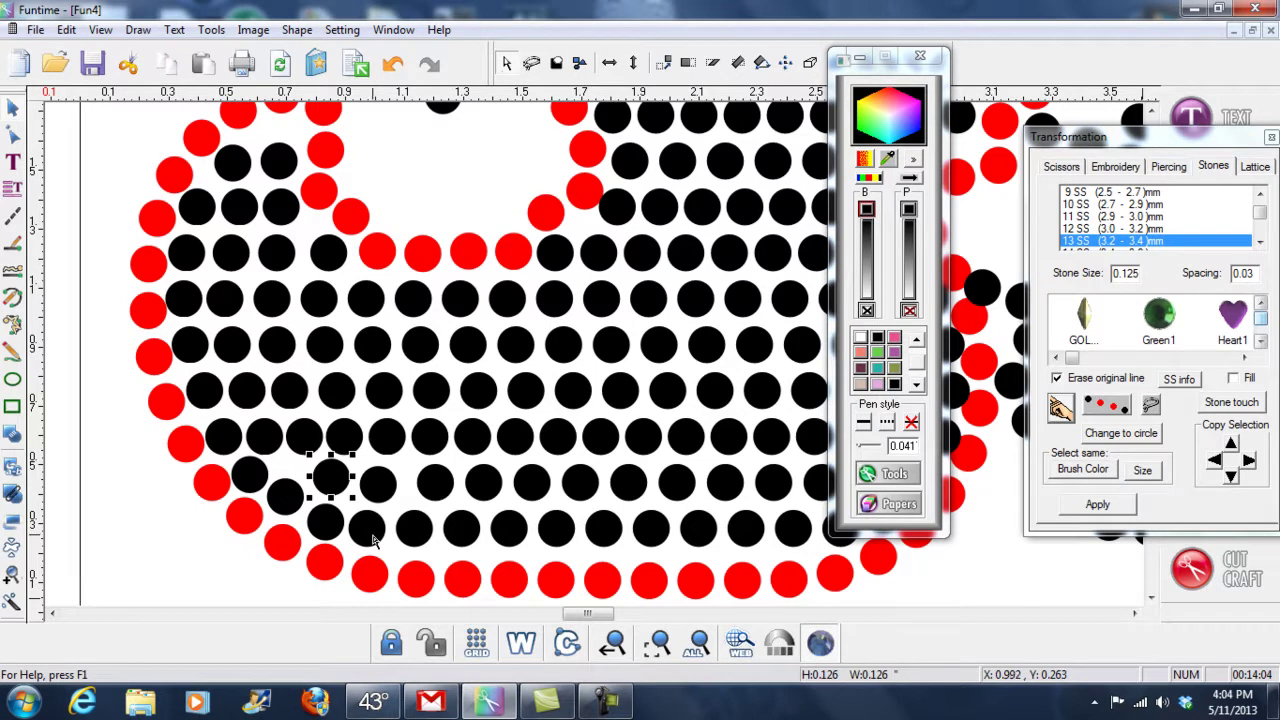
Step: Nudge the red outline stones along the left duck's bottom edge slightly up toward the fill
left_click(410, 587)
left_click_drag(410, 587, 835, 570)
left_click(462, 580)
left_click(509, 580)
left_click(555, 580)
left_click(605, 585)
left_click(655, 590)
left_click(715, 590)
left_click(749, 586)
left_click(797, 581)
left_click(835, 574)
Step: Duplicate a fill stone near the left duck's lower-left corner and rearrange the surrounding stones to close the gap
left_click(376, 484)
left_click_drag(376, 484, 302, 426)
right_click(350, 478)
left_click(405, 490)
left_click(284, 498)
left_click(289, 389)
left_click(309, 474)
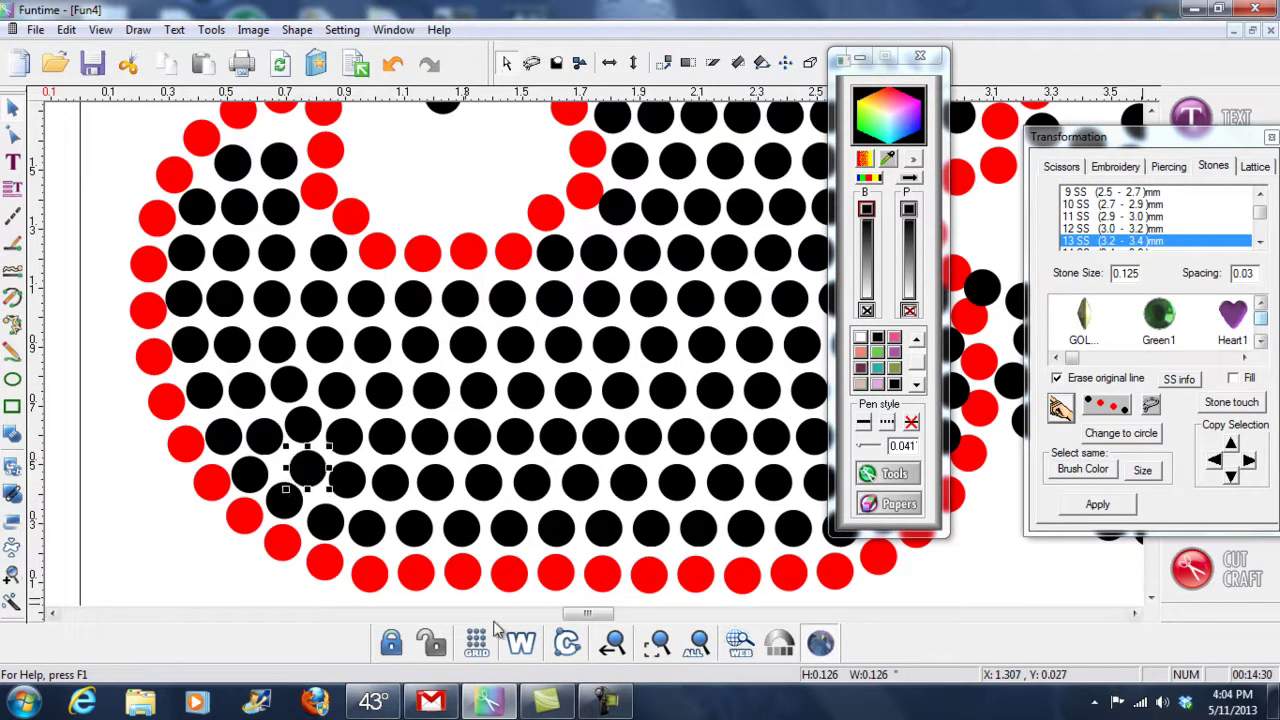
Step: Move the lower-right fill stones off the left duck's outline and place a duplicated stone in the gap beside them
mouse_move(588, 616)
left_mouse_down()
mouse_move(598, 622)
mouse_move(593, 612)
left_mouse_up()
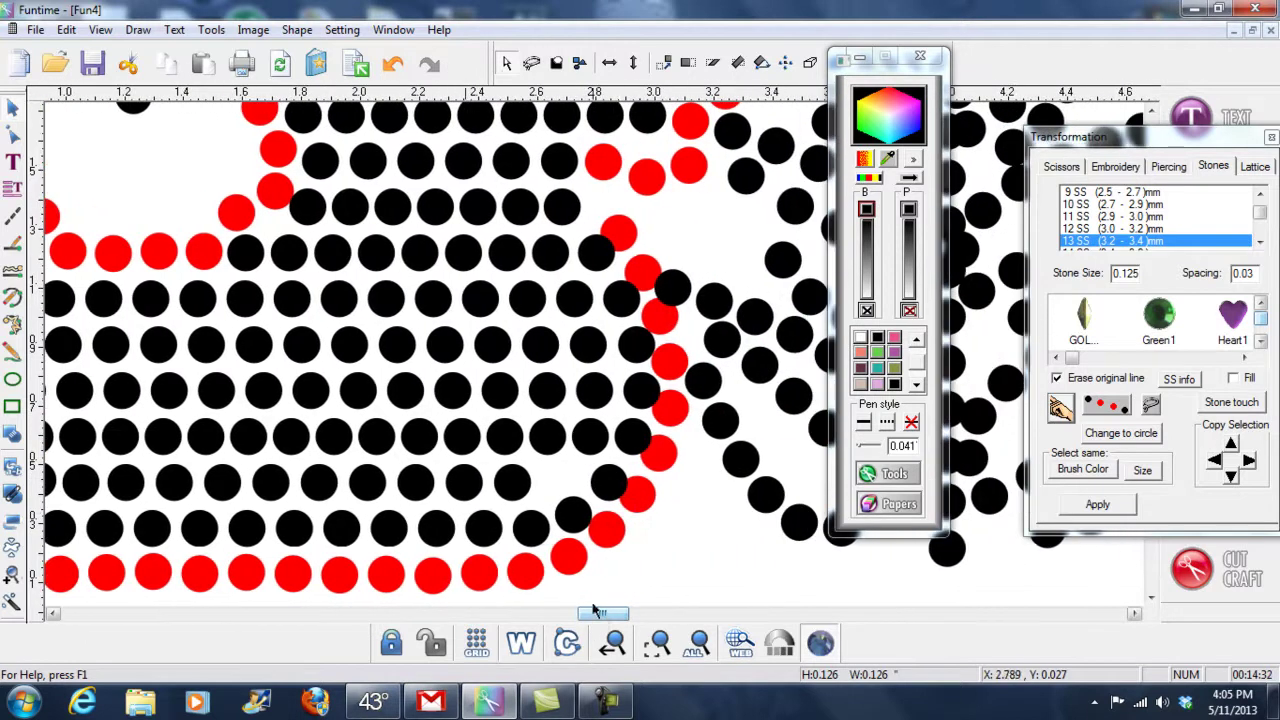
left_click(603, 494)
left_click_drag(603, 494, 596, 492)
left_click(510, 478)
right_click(510, 474)
left_click(562, 489)
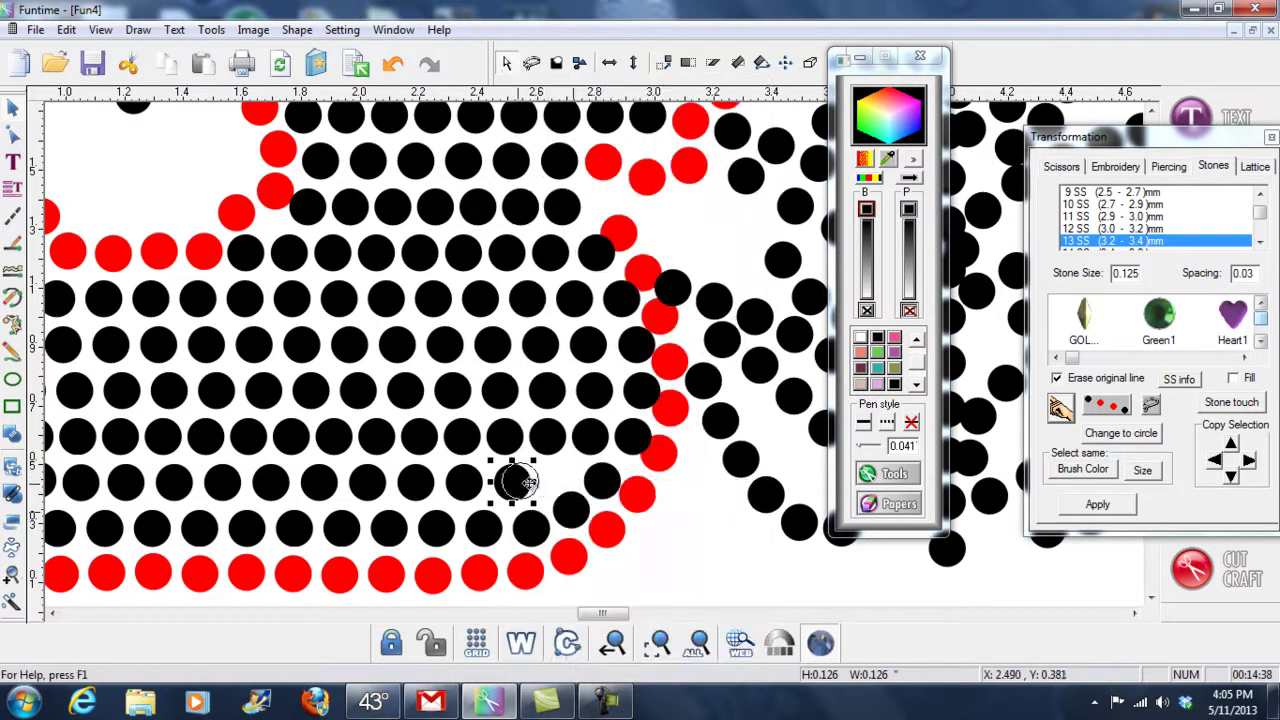
left_click(558, 476)
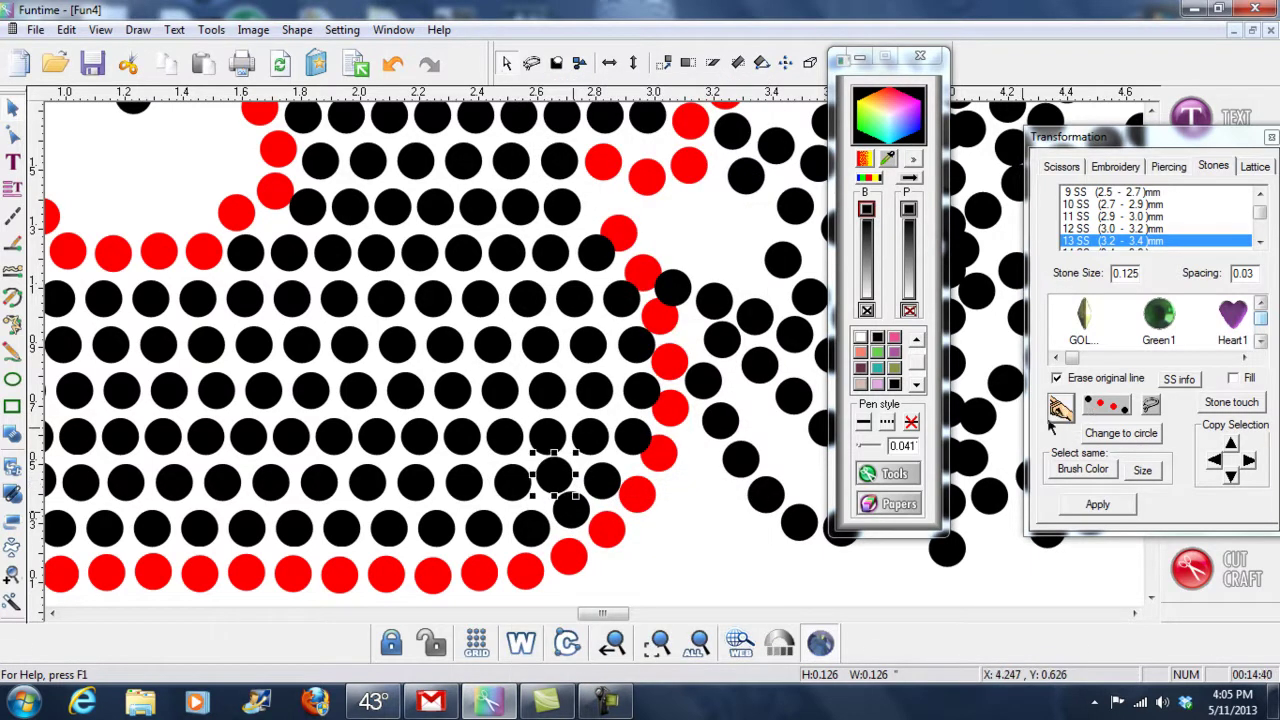
Step: Separate the outline from the fill along the left duck's right side by moving outline stones outward and row-end stones inward
left_click(668, 458)
left_click_drag(676, 458, 671, 424)
left_click(646, 388)
left_click(628, 347)
left_click_drag(628, 347, 607, 299)
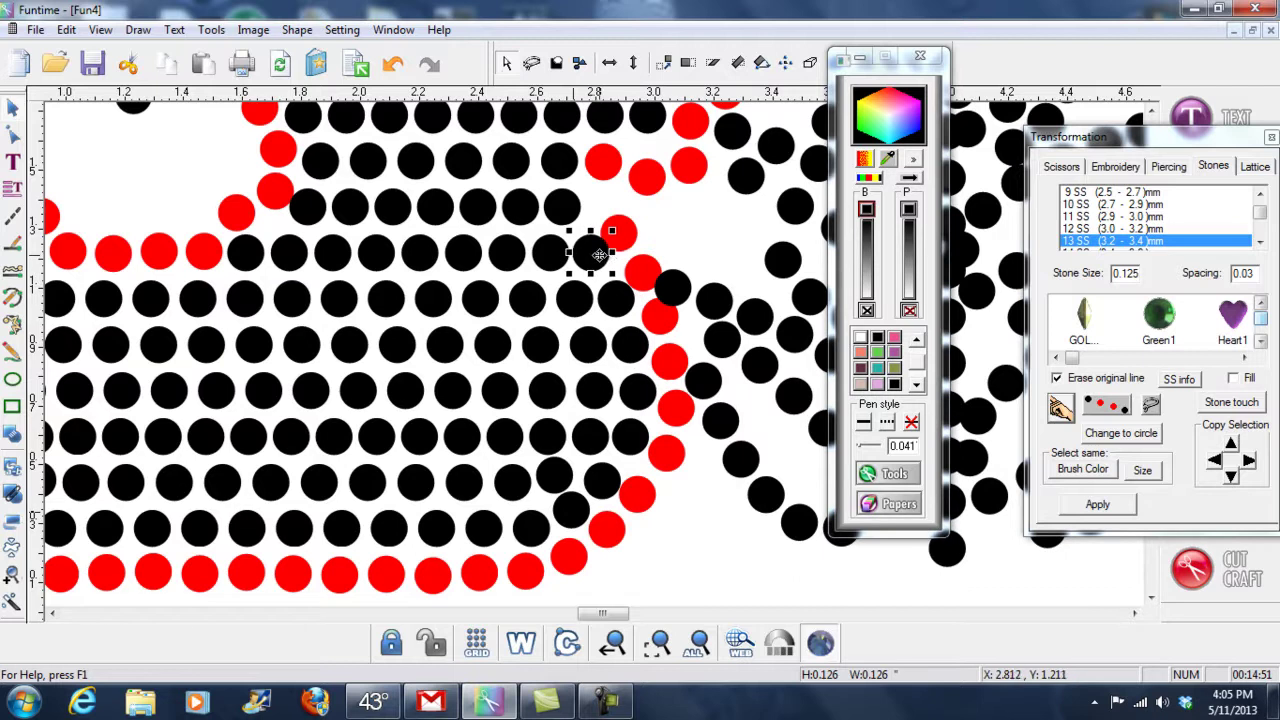
Step: Fill the outline gap below the left duck's beak with a duplicated red stone and delete the tulip leaf stone overlapping its chest
left_click(619, 233)
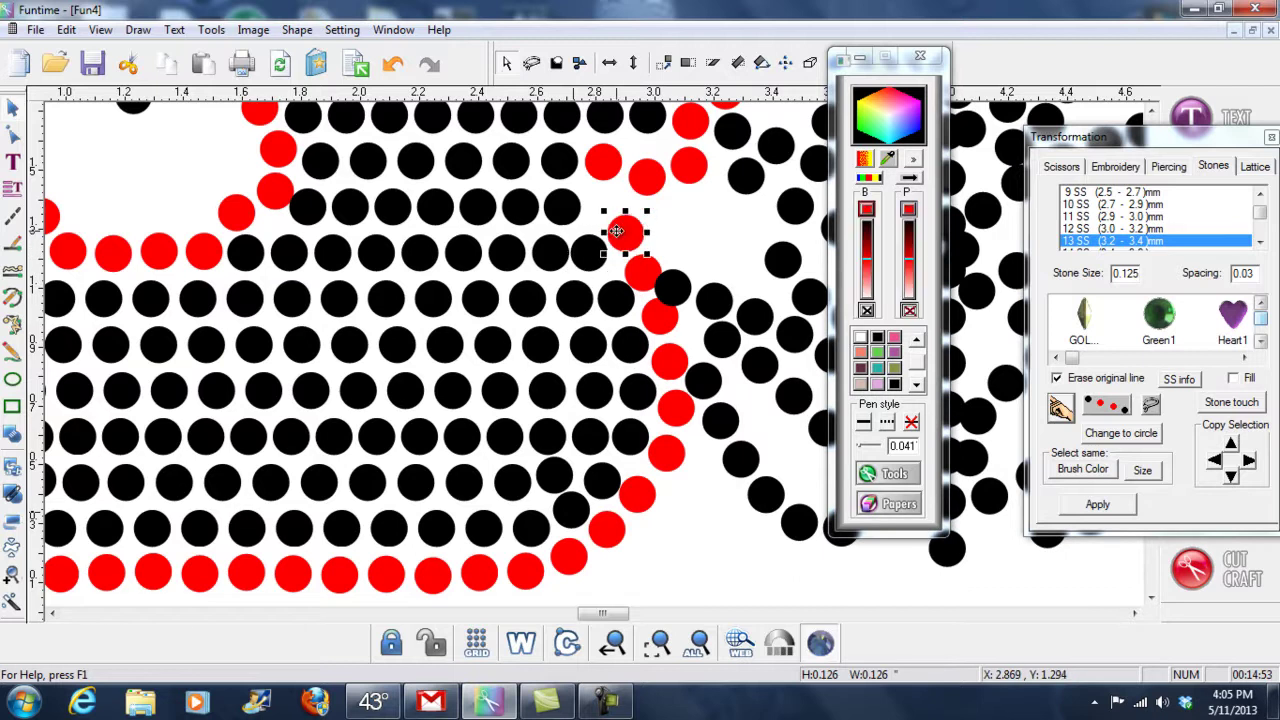
right_click(620, 232)
left_click(663, 491)
left_click_drag(628, 231, 656, 160)
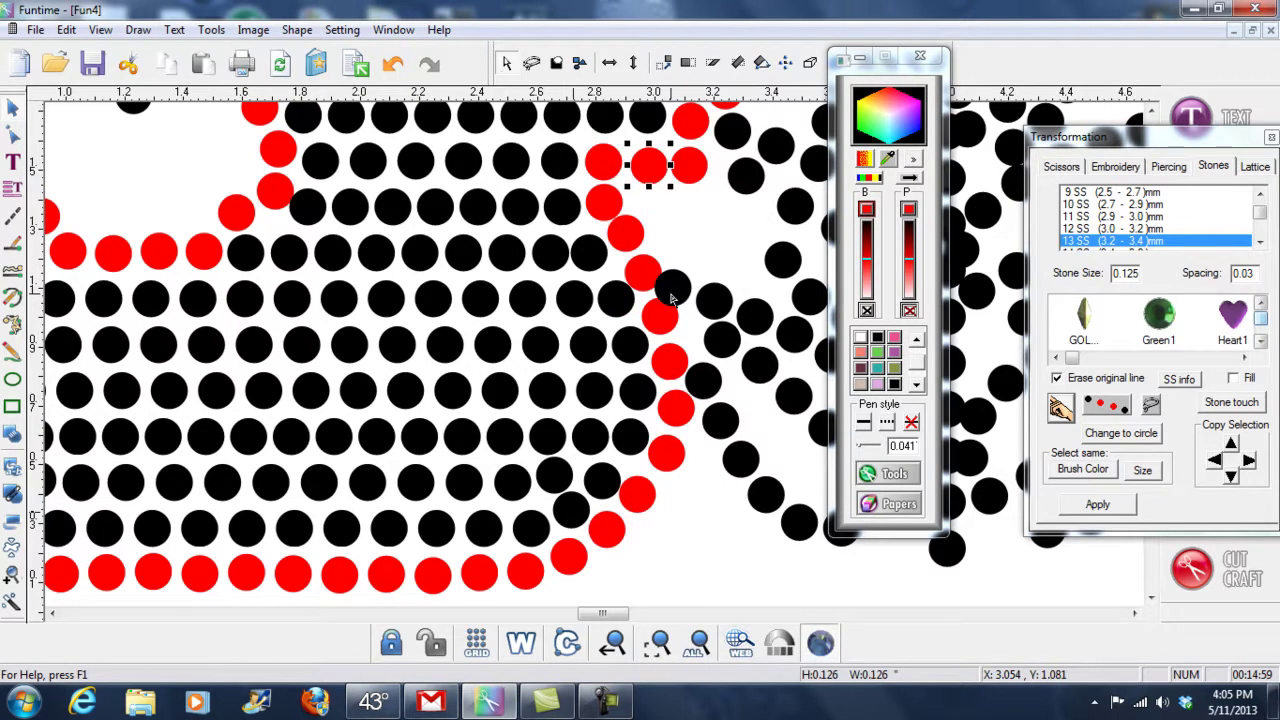
left_click(671, 293)
key("Delete")
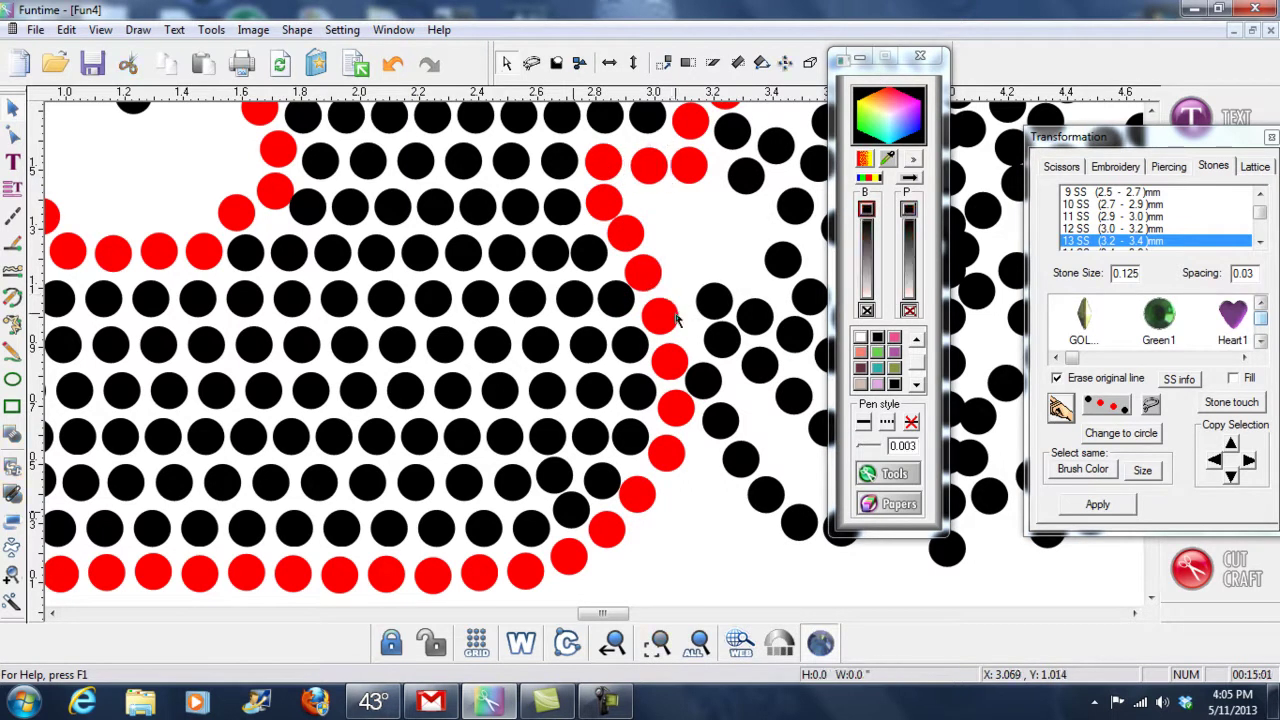
Step: Nudge the crowded stones at the outer tip of the tulip's lower-left leaf apart so they no longer overlap
left_click_drag(602, 612, 616, 612)
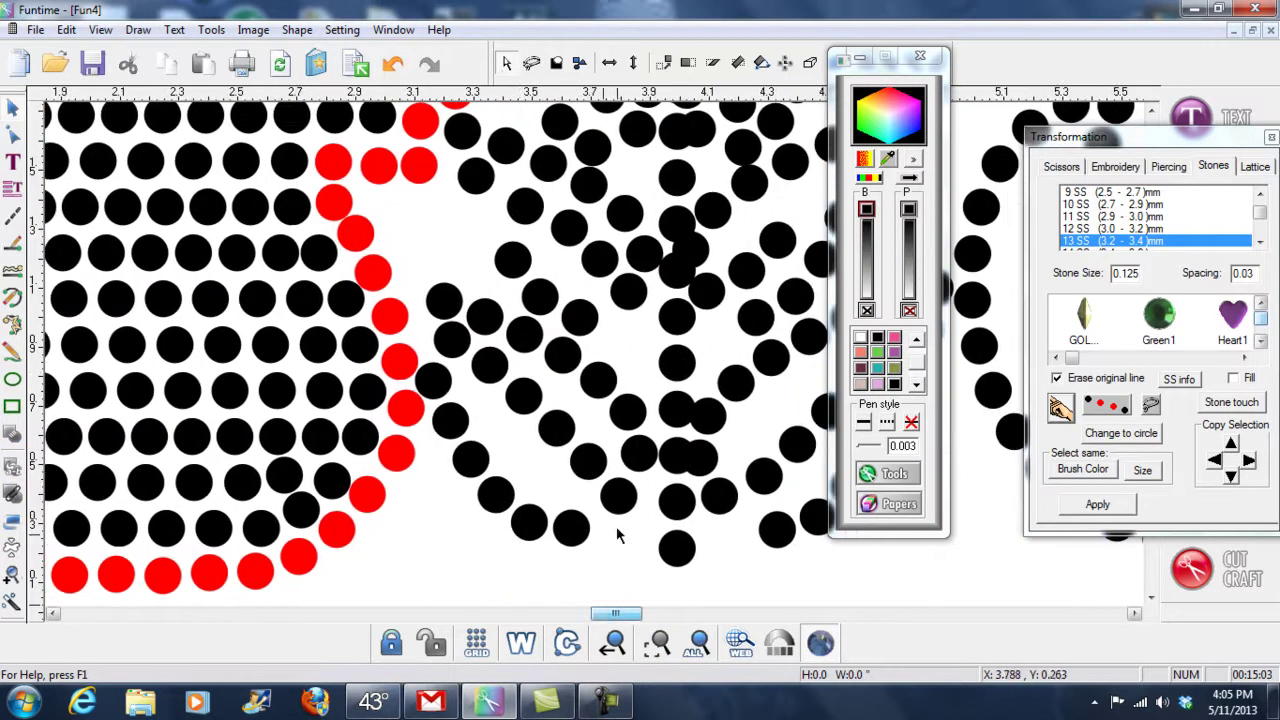
left_click(443, 303)
key("Up")
key("Up")
key("Up")
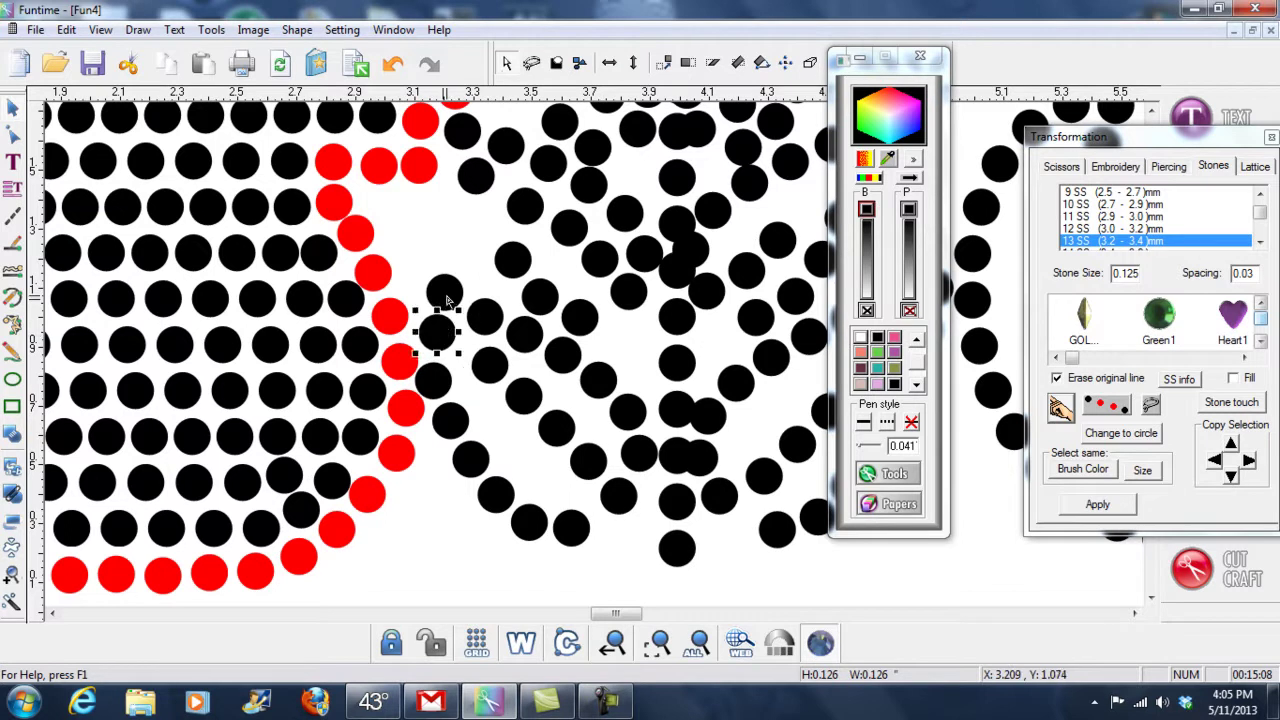
left_click(435, 334)
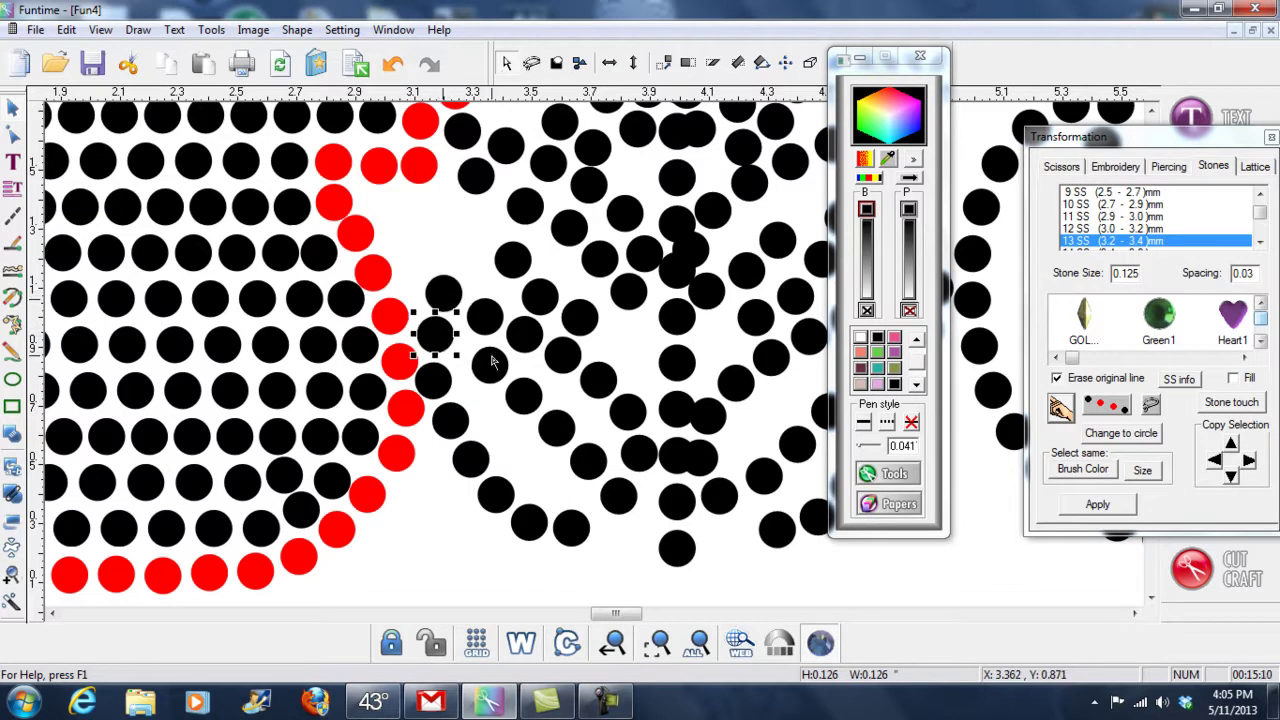
Step: Move the stones overlapping the lower part of the tulip stem outward to its right side and space them evenly
left_click(673, 463)
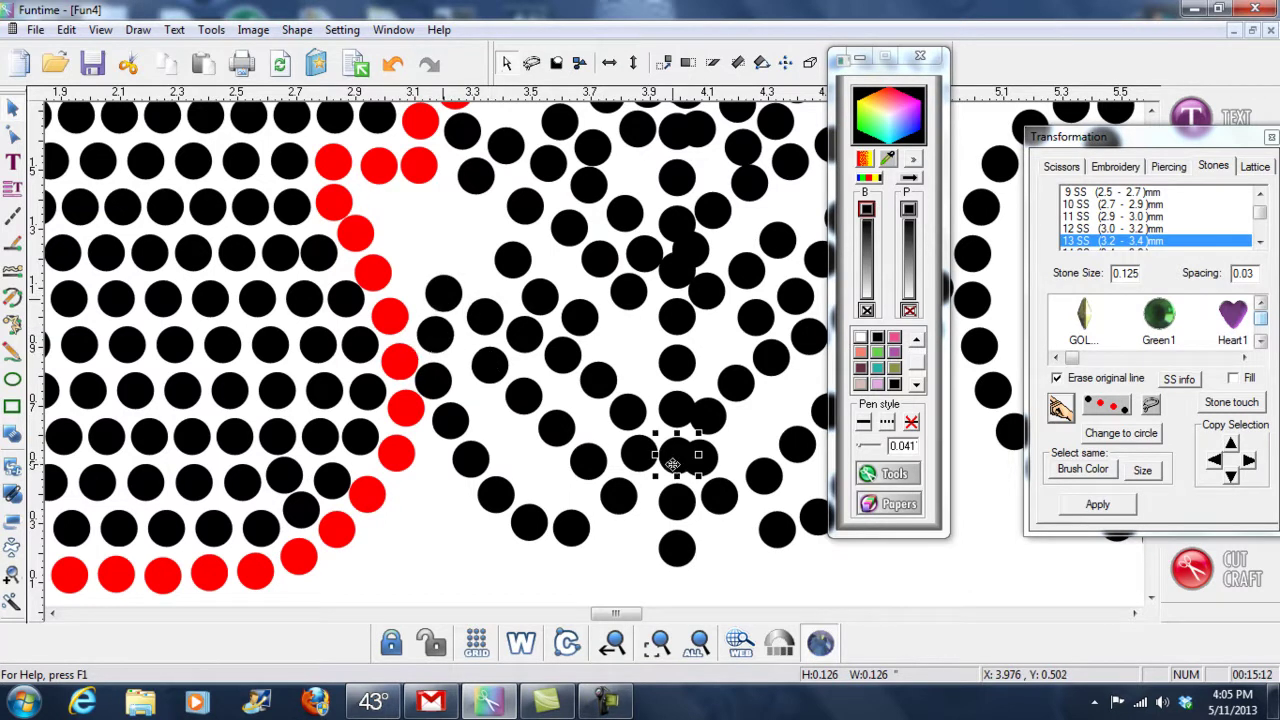
left_click_drag(676, 463, 742, 382)
mouse_move(727, 492)
left_mouse_down()
mouse_move(722, 455)
mouse_move(727, 500)
left_mouse_up()
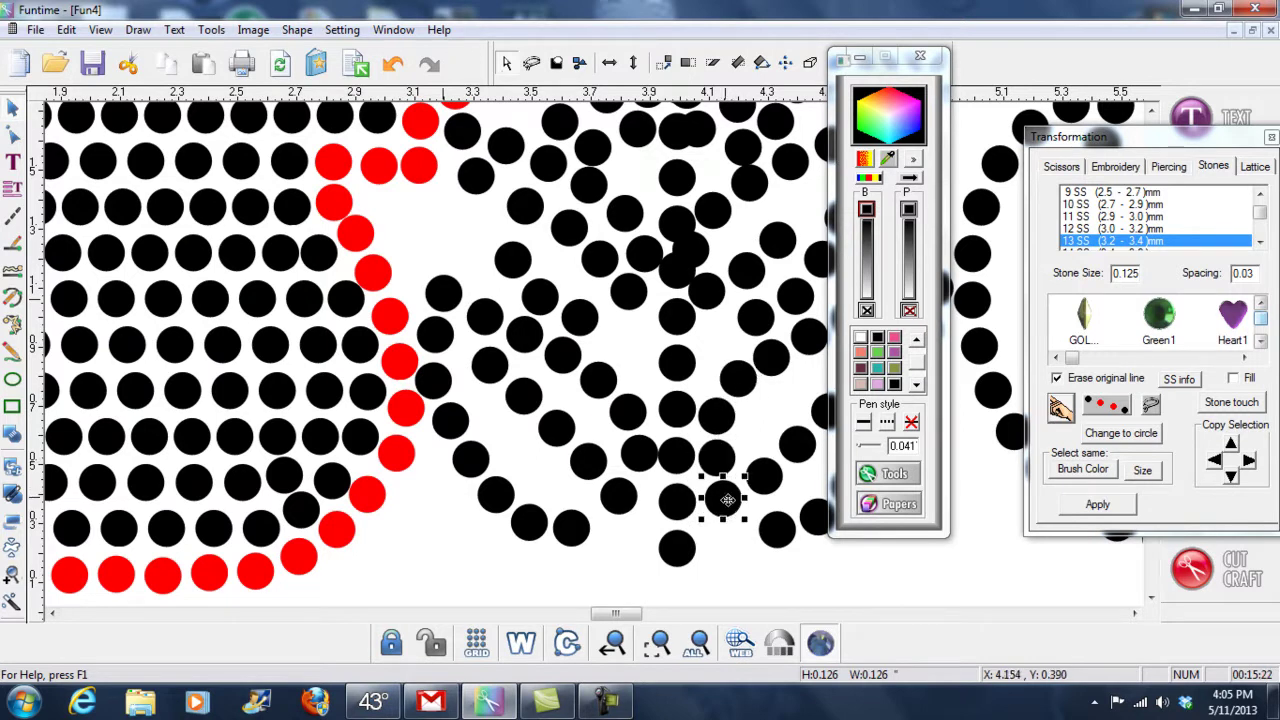
Step: Duplicate a stone of the tulip's lower-right leaf into the gap beside the stem base and adjust the stones left of the stem
left_click(772, 536)
right_click(772, 536)
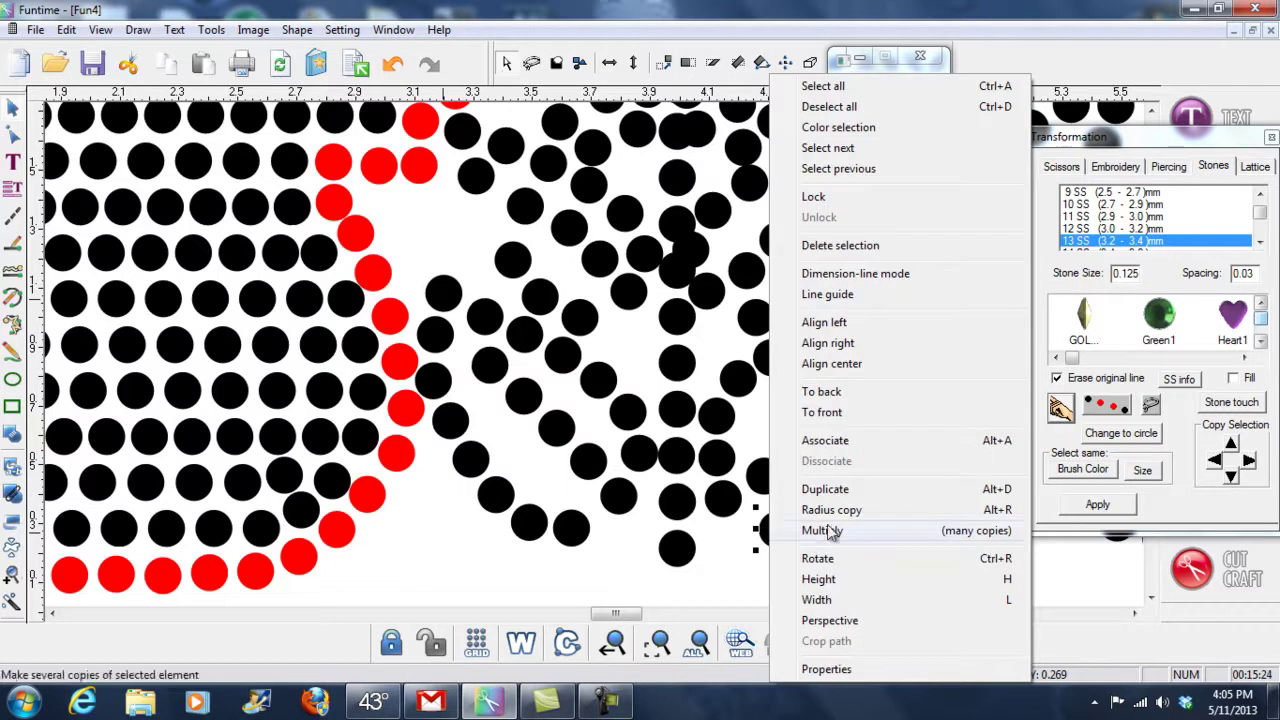
left_click(812, 490)
left_click_drag(800, 515, 759, 525)
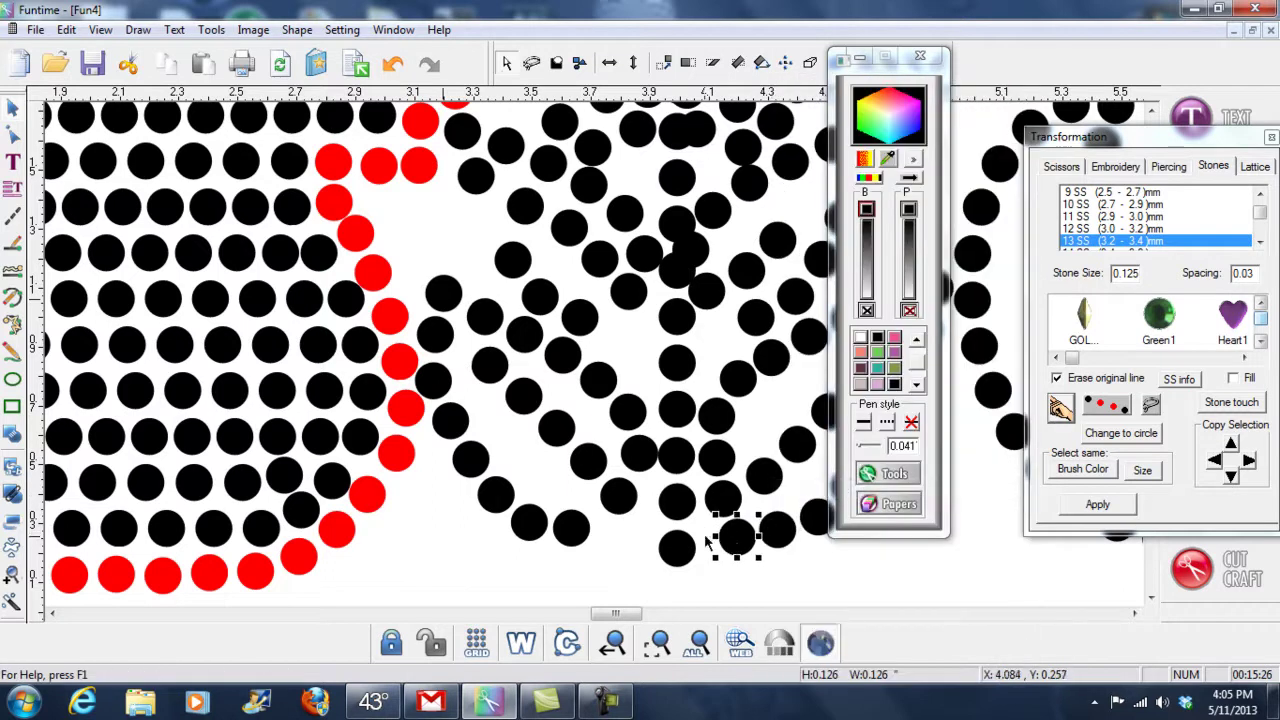
left_click_drag(620, 520, 638, 452)
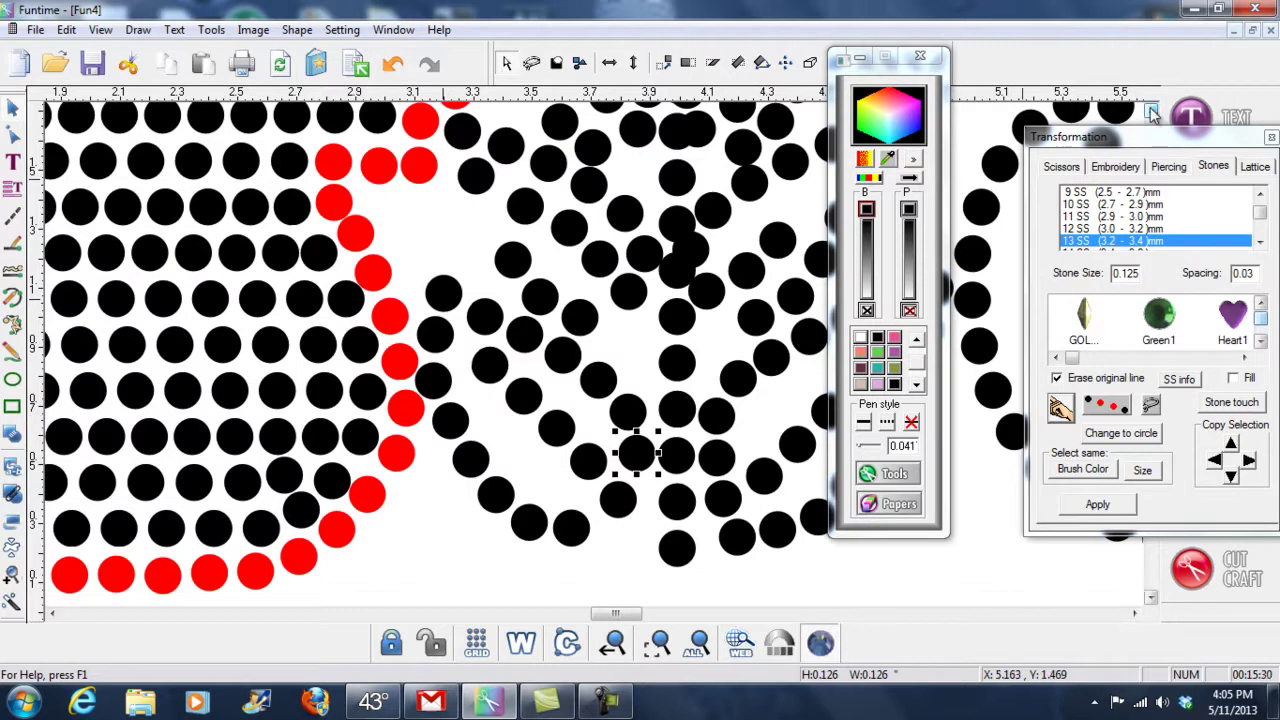
Step: Duplicate an edge stone of the tulip's middle-left leaf into the gap below it and even out the stones along the leaf's lower edge
left_click(1150, 110)
left_click(1150, 110)
left_click(1150, 110)
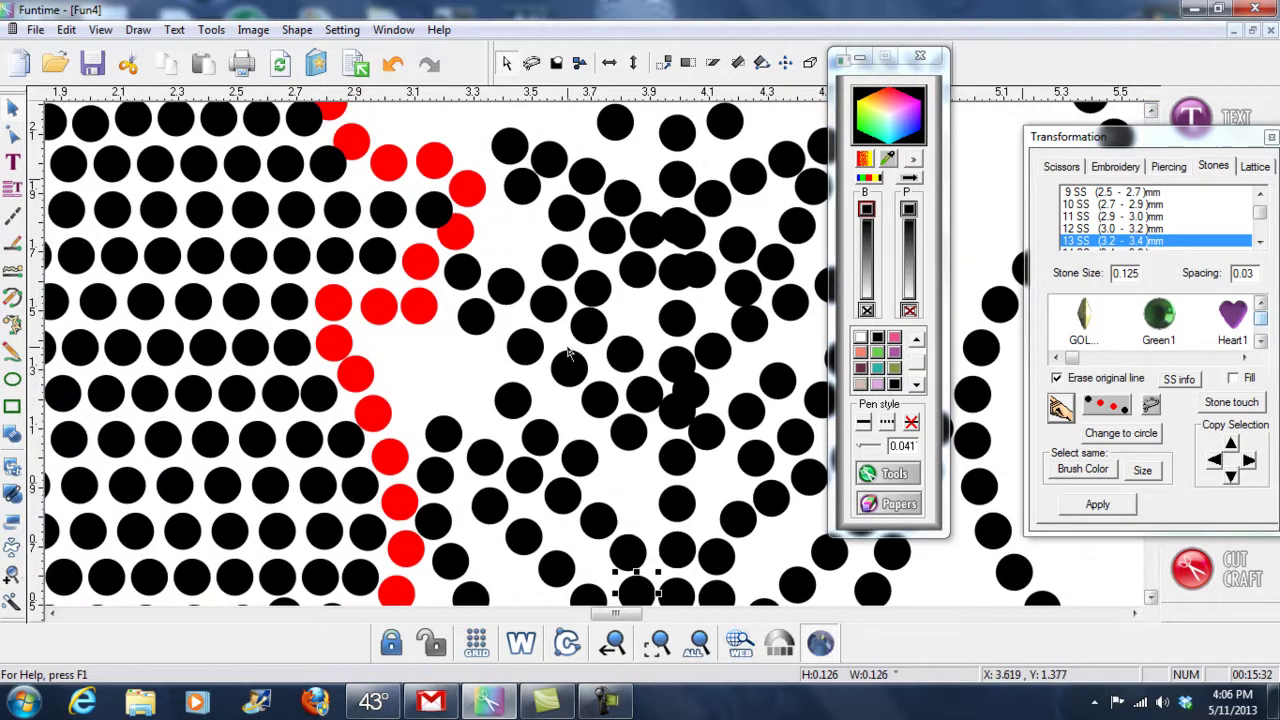
left_click(477, 320)
right_click(477, 320)
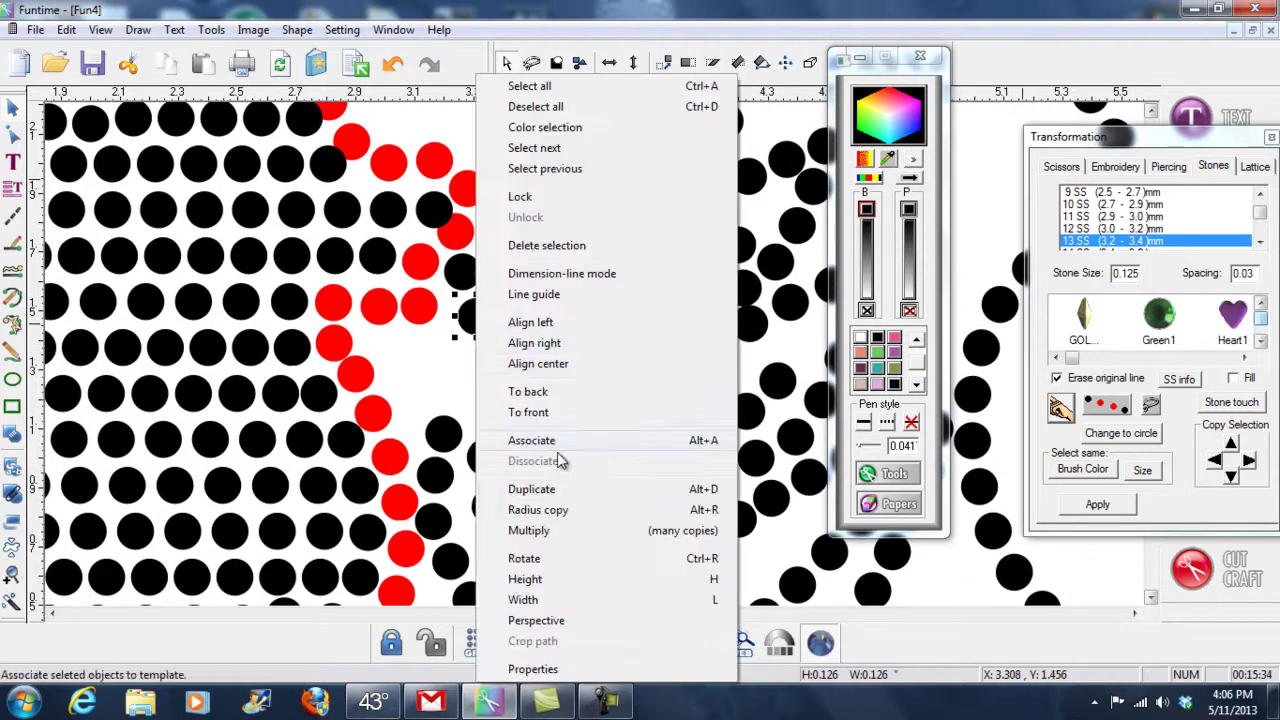
left_click(530, 489)
left_click_drag(480, 322, 492, 362)
left_click_drag(535, 425, 672, 440)
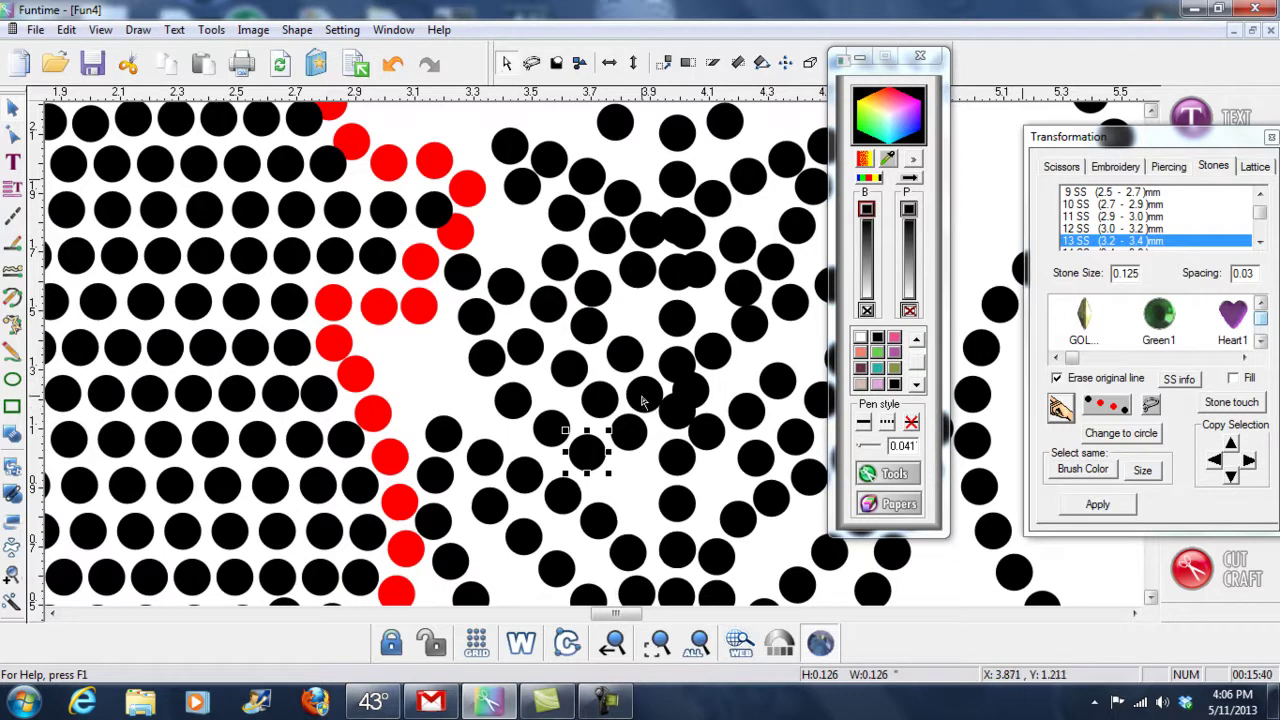
Step: Adjust the outer edge stone of the tulip's upper-left leaf and place a duplicated stone in the gap below it
left_click(521, 188)
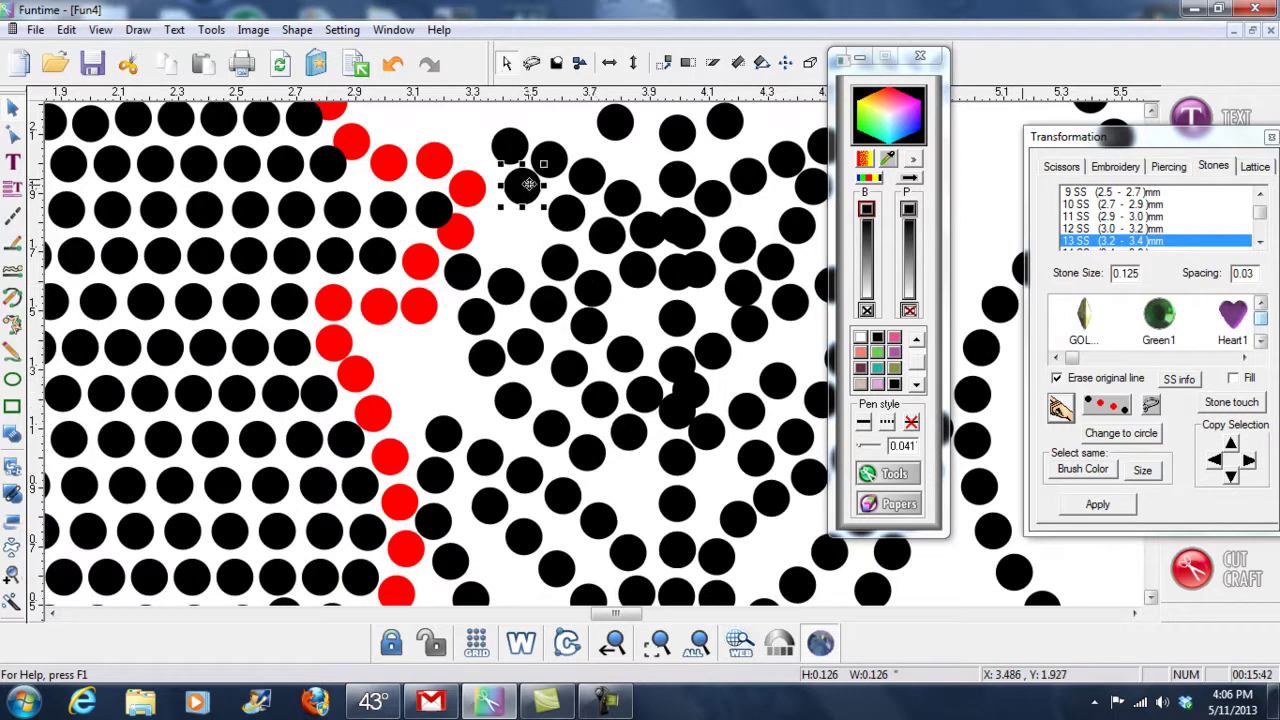
left_click(559, 263)
right_click(560, 264)
left_click(619, 489)
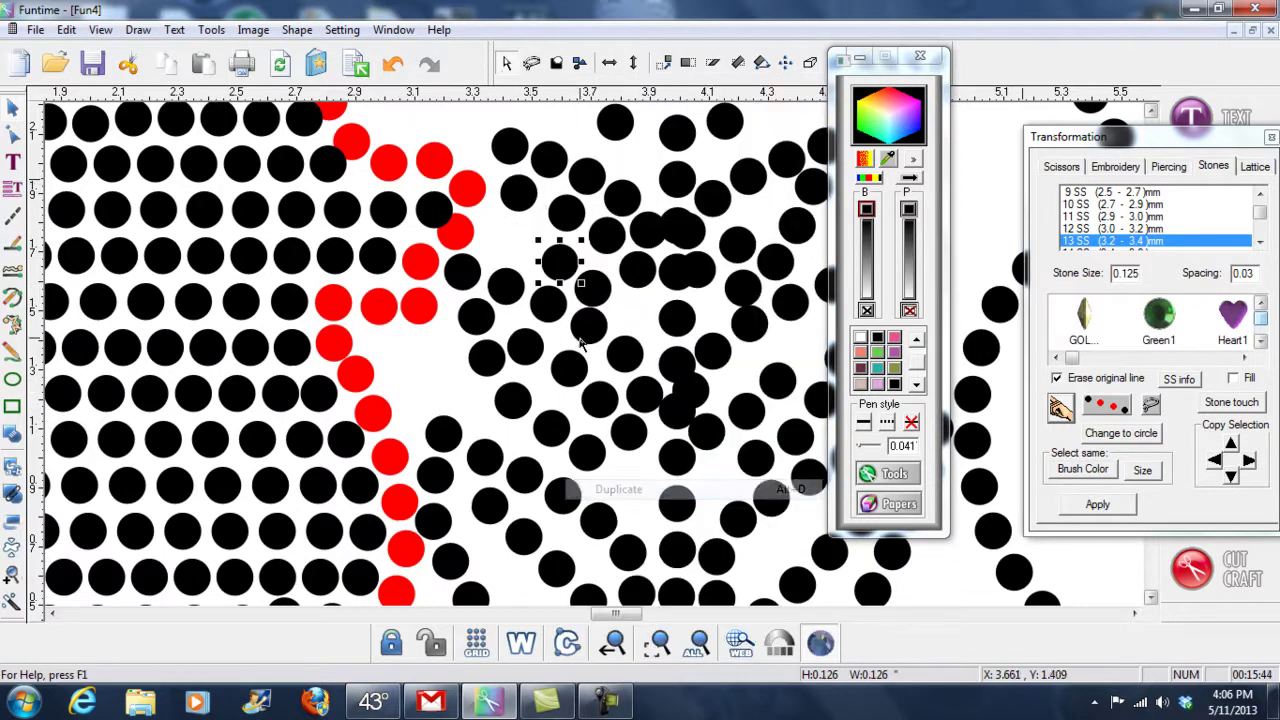
left_click_drag(557, 263, 525, 236)
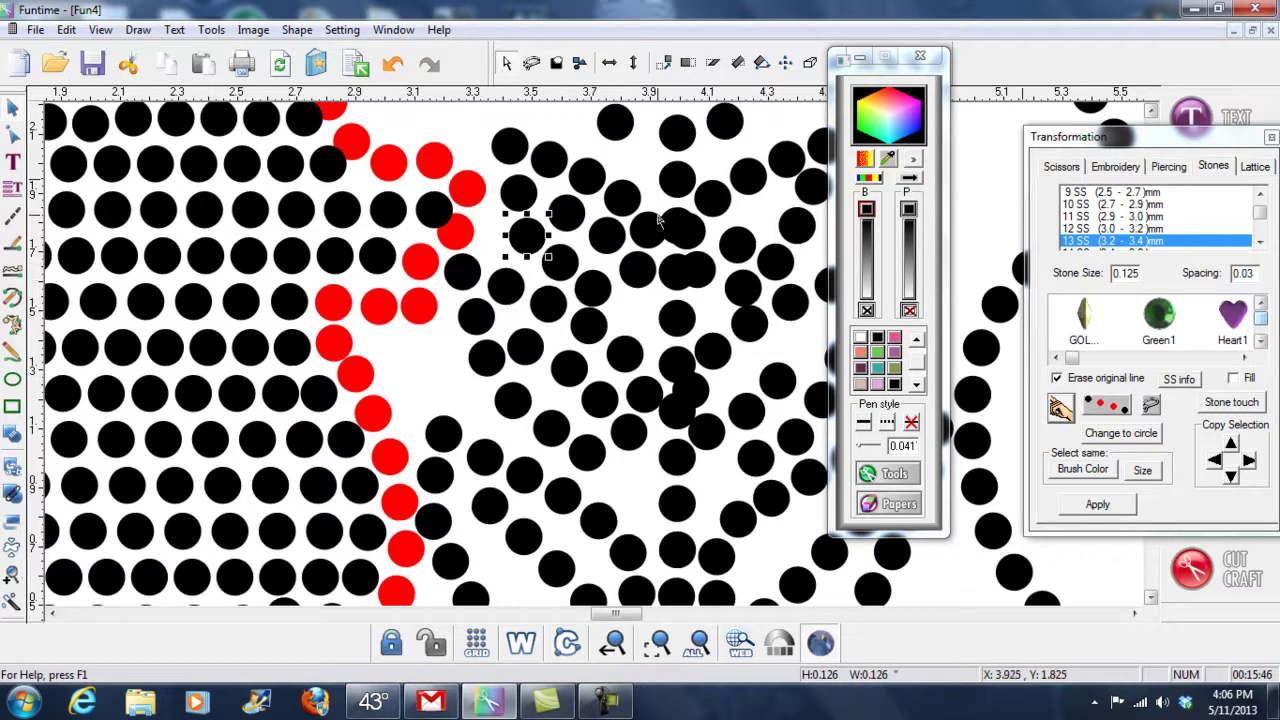
Step: Delete the extra stones overlapping the tulip stem and shift the right-hand leaf stone beside it clear of the stem
left_click_drag(685, 235, 693, 230)
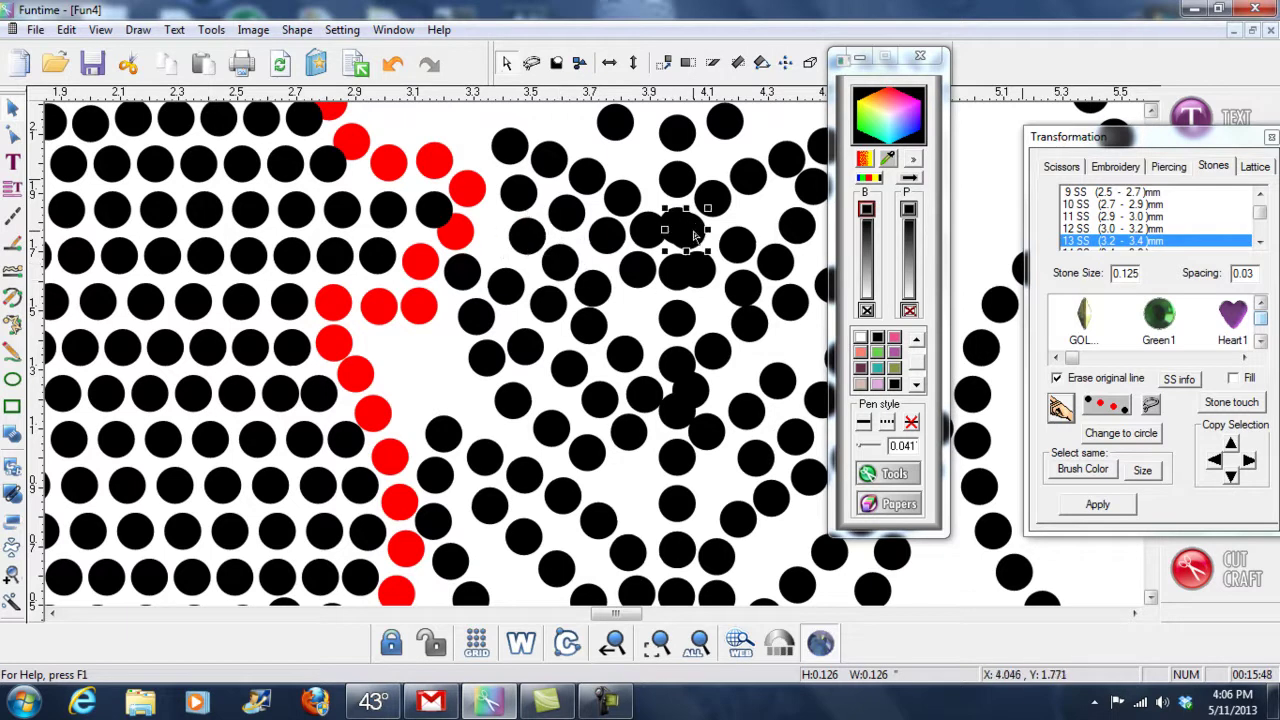
key("ctrl+z")
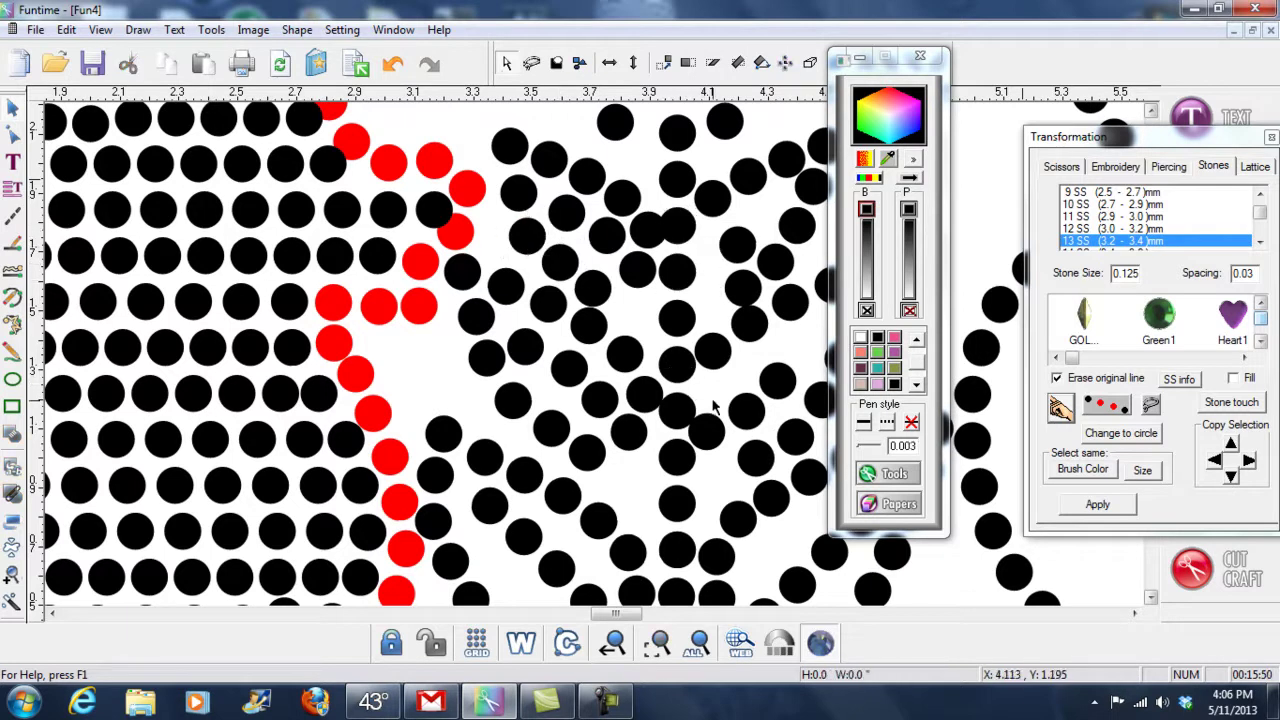
left_click(709, 432)
left_click_drag(709, 431, 713, 431)
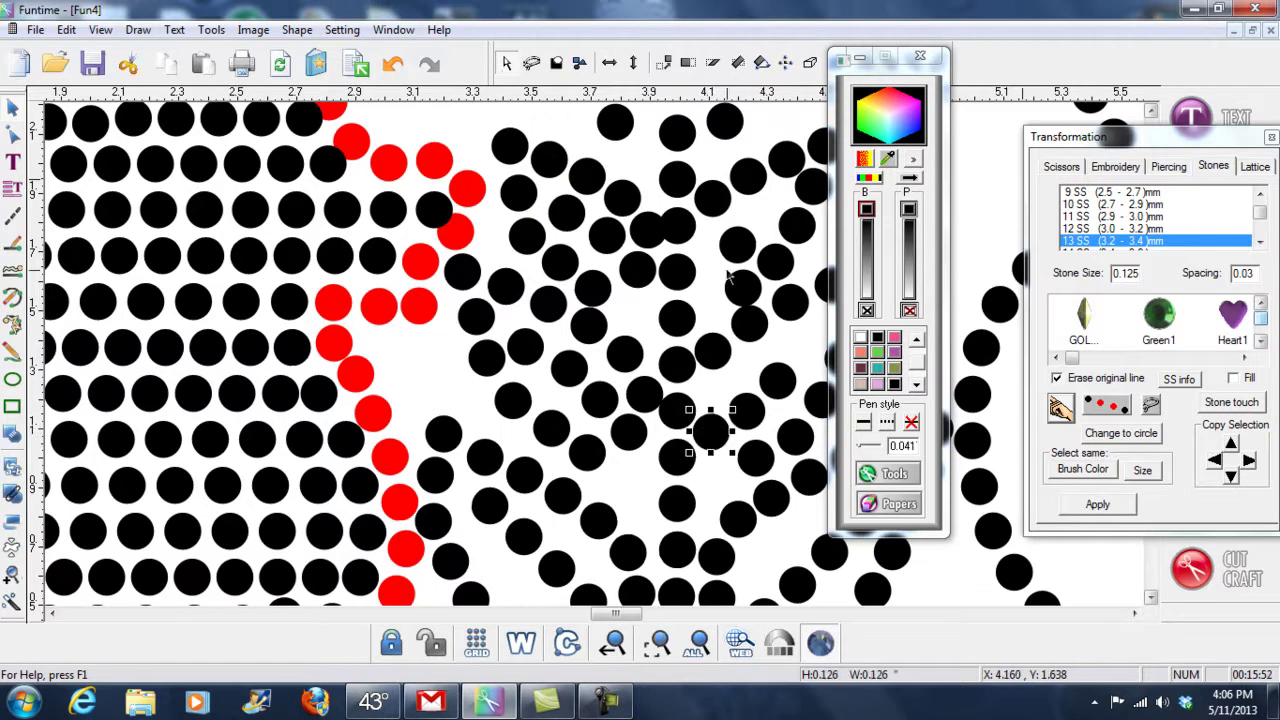
Step: Reposition the crowded stones where the tulip's upper-left leaf meets the stem, undoing a misplaced move along the way
left_click(598, 290)
left_click_drag(598, 290, 609, 289)
left_click(650, 228)
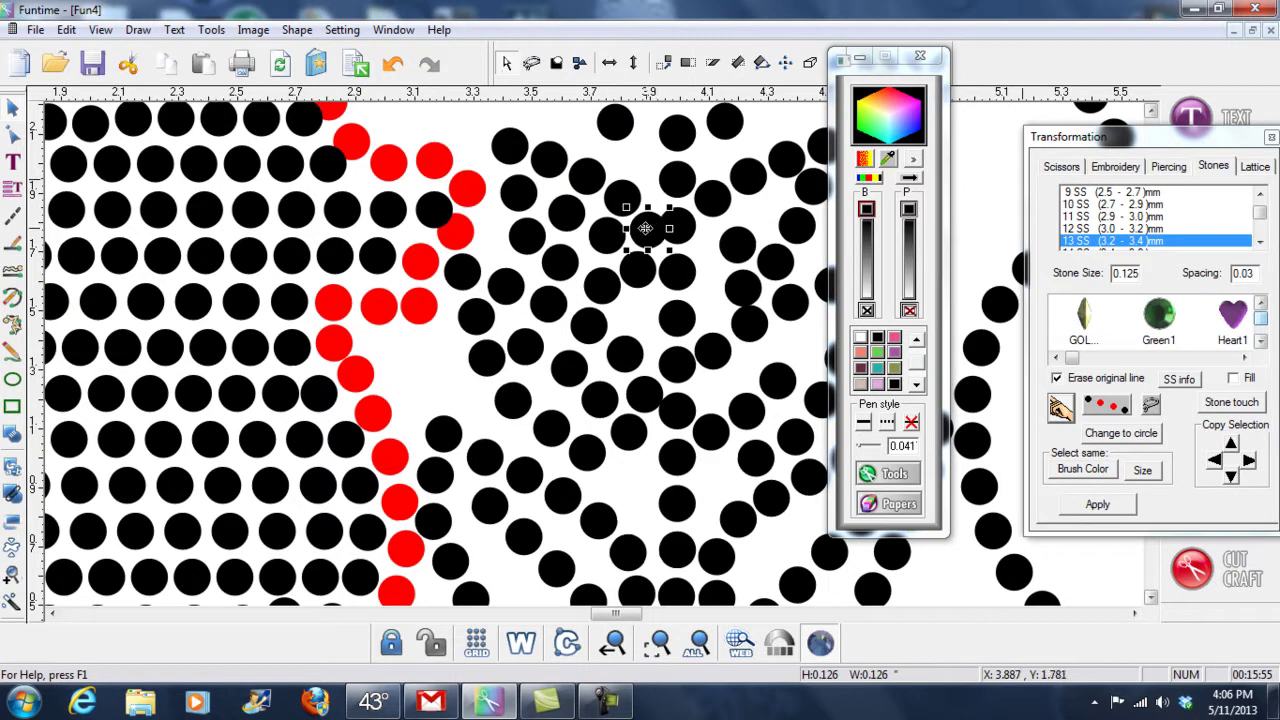
left_click(618, 194)
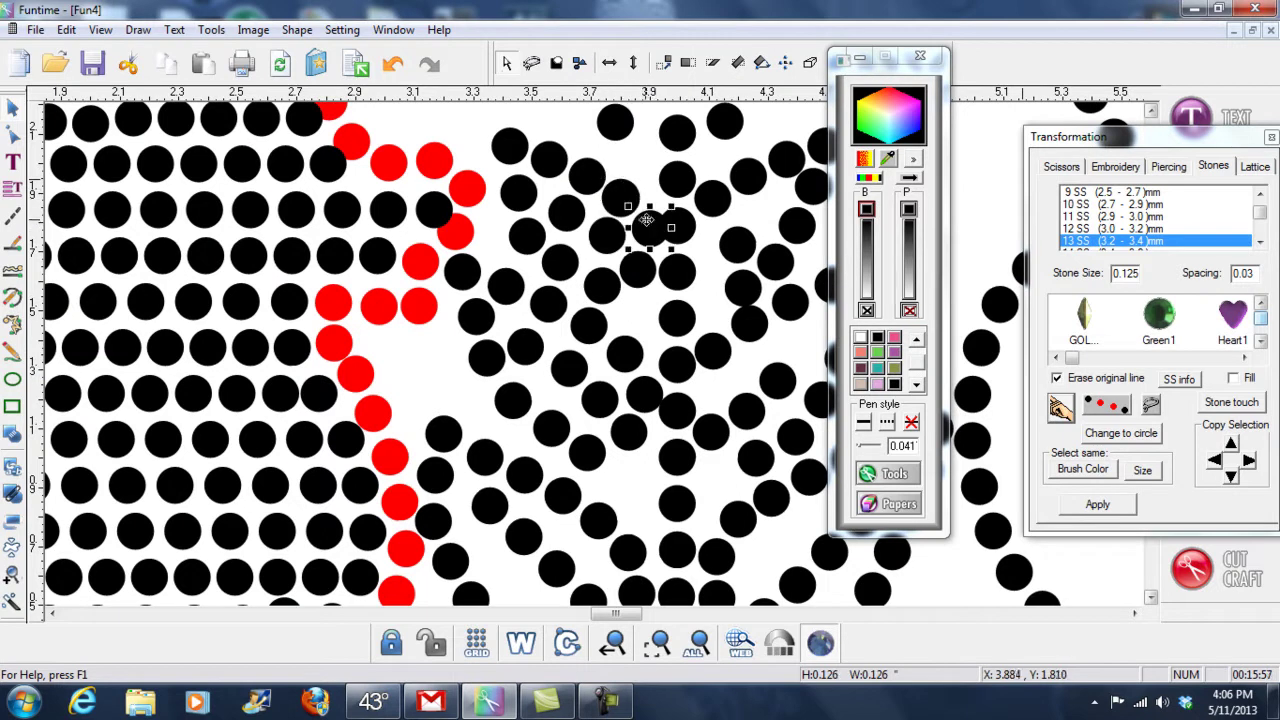
left_click(394, 63)
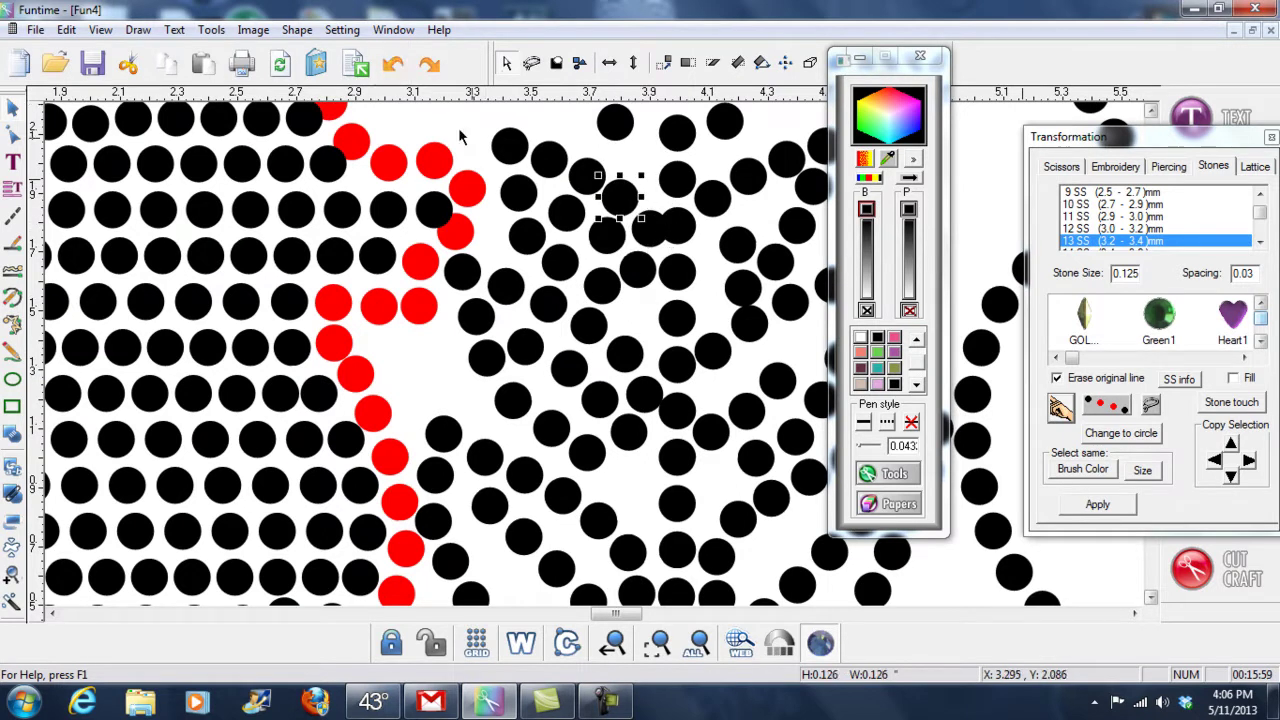
left_click(650, 228)
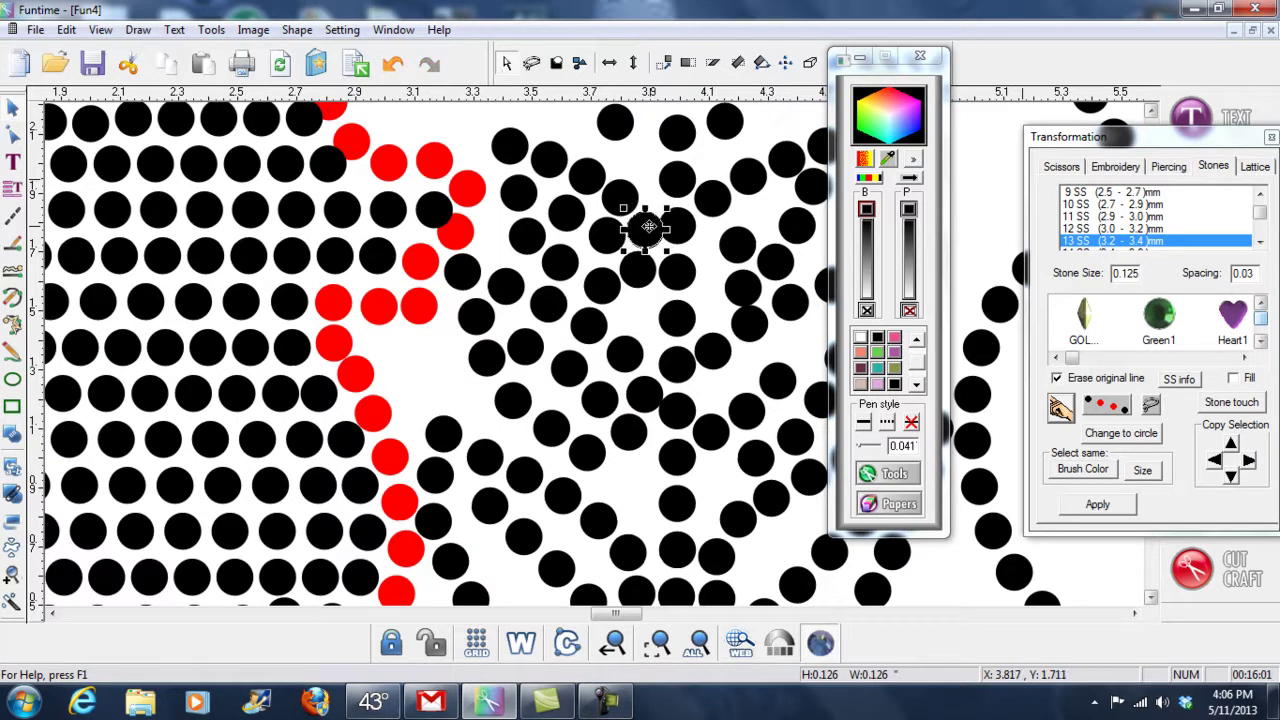
left_click(618, 194)
left_click(645, 225)
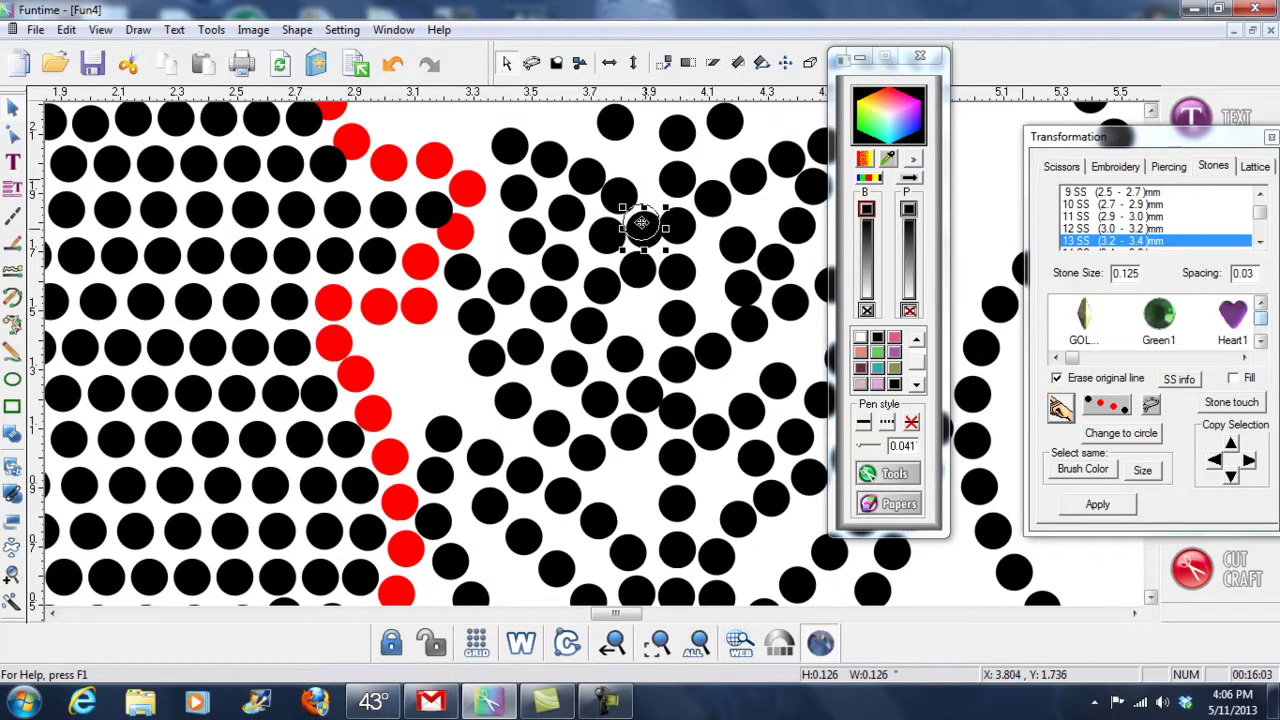
Step: Shift the inner stones of the upper-left leaf outward and line up two of them beside the stem with clear gaps
left_click(603, 235)
left_click(641, 267)
left_click_drag(641, 267, 638, 270)
left_click(641, 223)
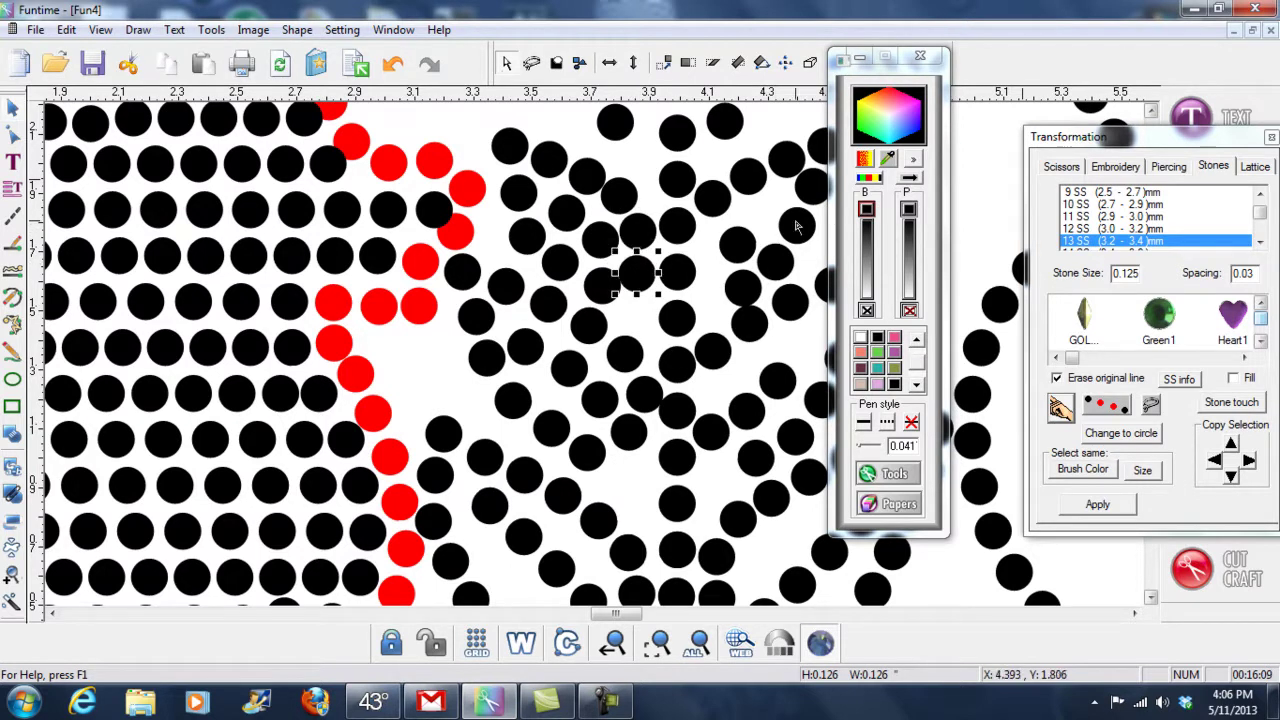
Step: Rearrange the two top stones of the tulip flower's right petal so they continue the petal's outer edge
left_click(1151, 112)
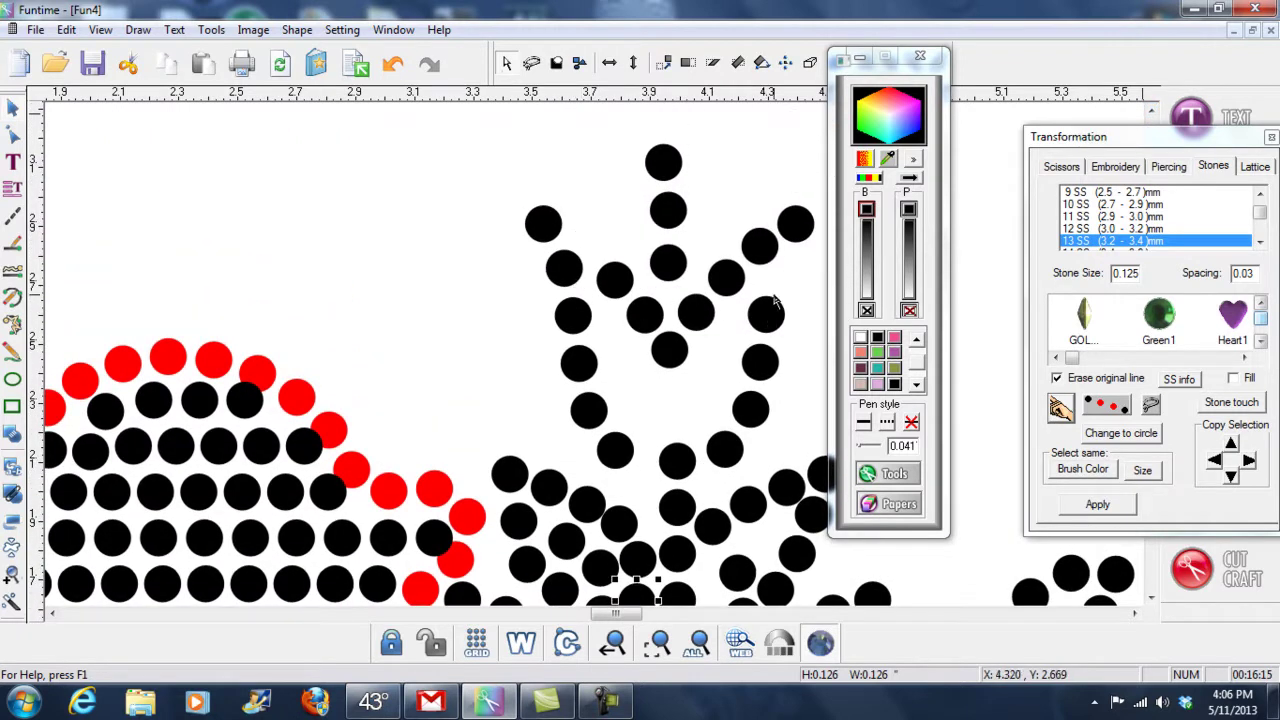
left_click(760, 247)
left_click_drag(760, 247, 779, 220)
left_click(802, 229)
left_click(767, 265)
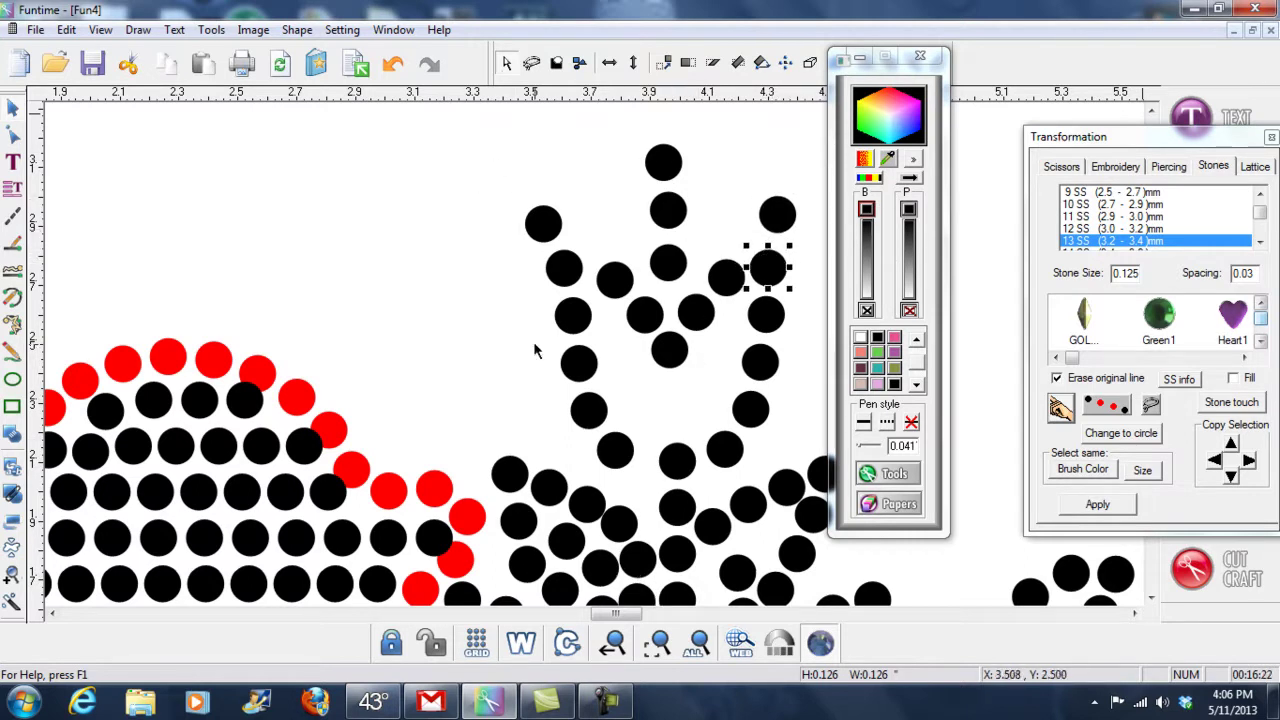
Step: Shift the stones along the tulip flower's left edge slightly downward and inward to even out their spacing
left_click(628, 462)
left_click_drag(628, 462, 640, 463)
left_click(589, 411)
left_click_drag(589, 411, 598, 418)
left_click(580, 364)
left_click_drag(580, 364, 584, 371)
left_click(574, 316)
left_click_drag(574, 316, 574, 322)
left_click(565, 268)
left_click_drag(565, 268, 565, 274)
Step: Spread the crowded stones in the tulip's right leaves beside the stem, filling the open space between them
left_click(1151, 598)
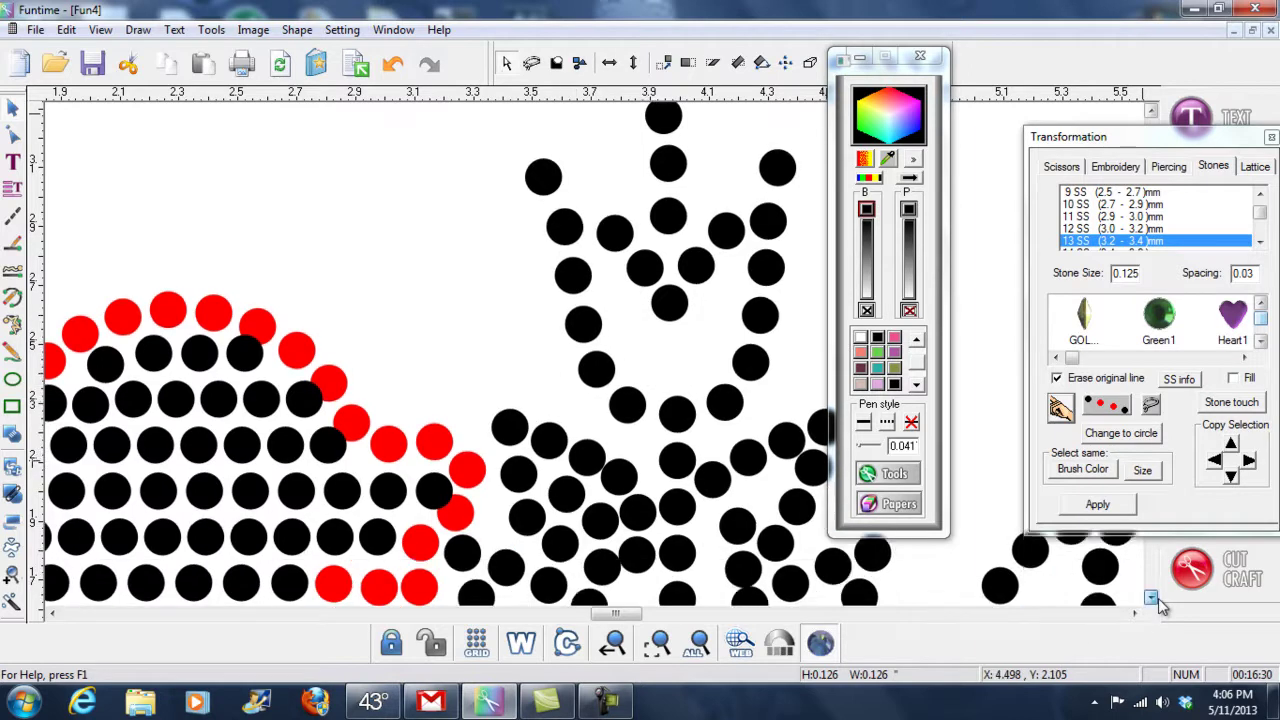
left_click_drag(626, 615, 636, 618)
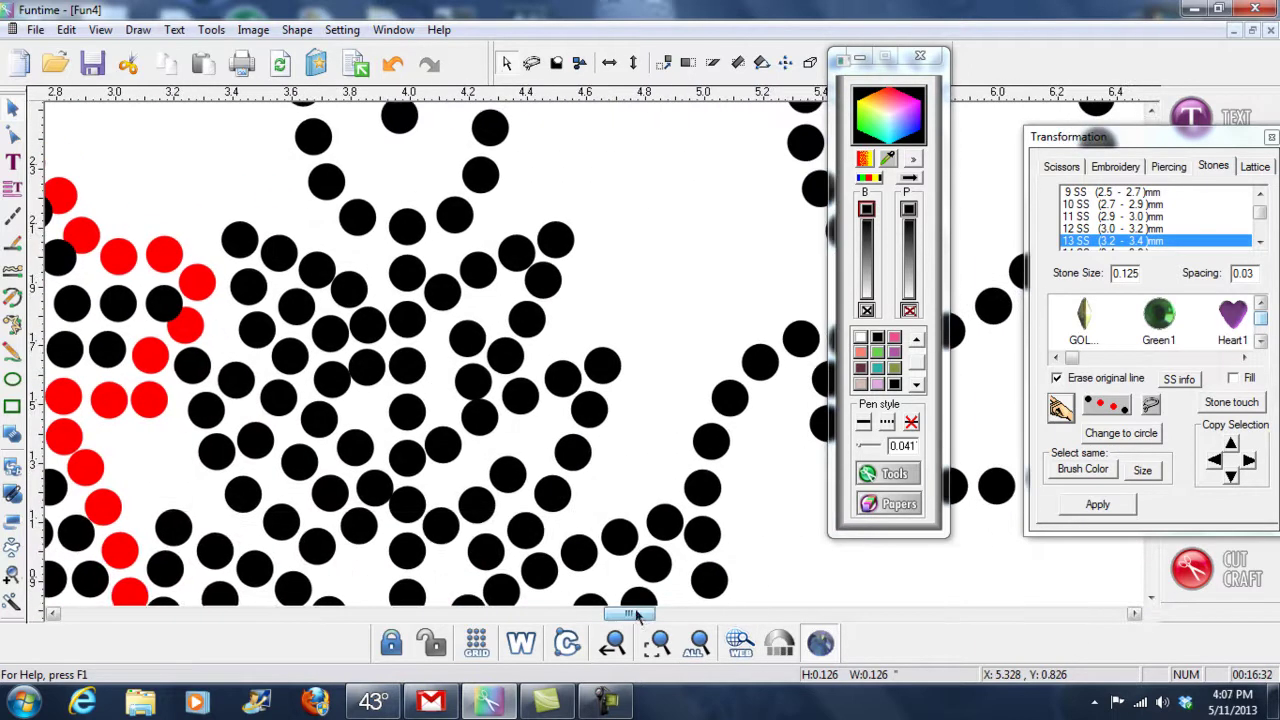
left_click(470, 376)
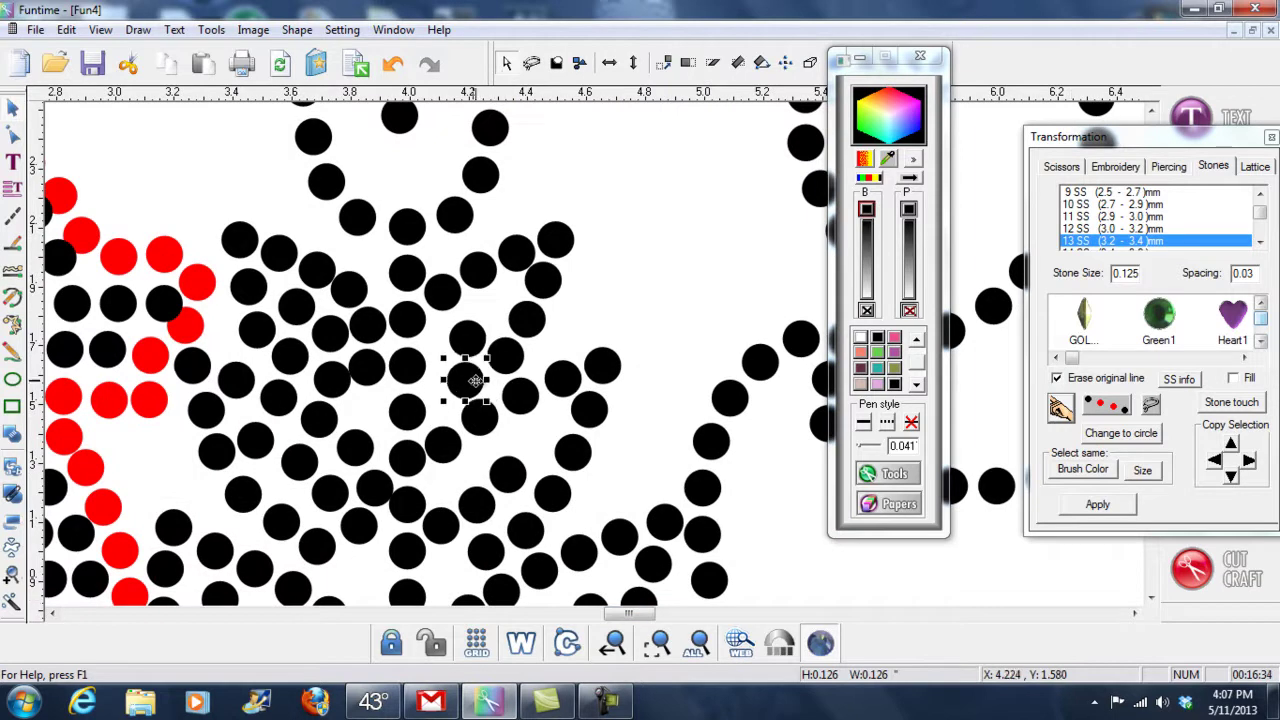
left_click(1151, 598)
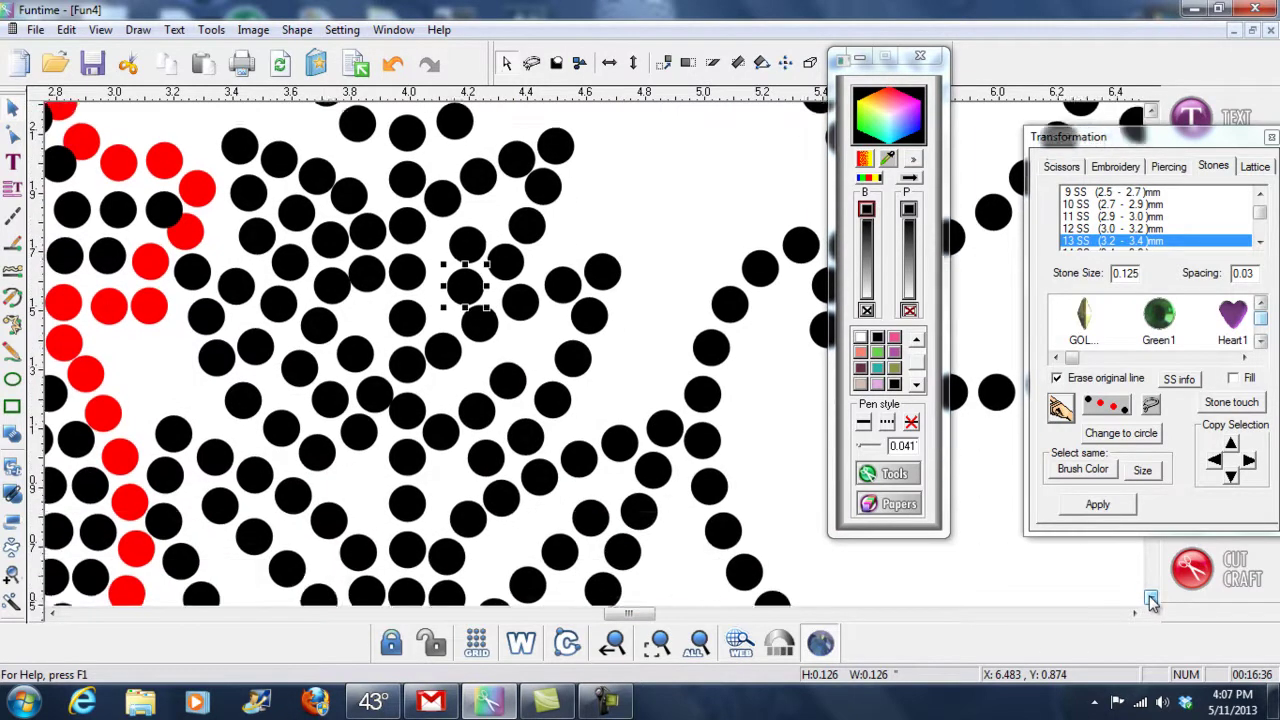
left_click(1151, 598)
left_click(441, 306)
left_click_drag(446, 306, 477, 410)
left_click(1151, 598)
left_click(1151, 598)
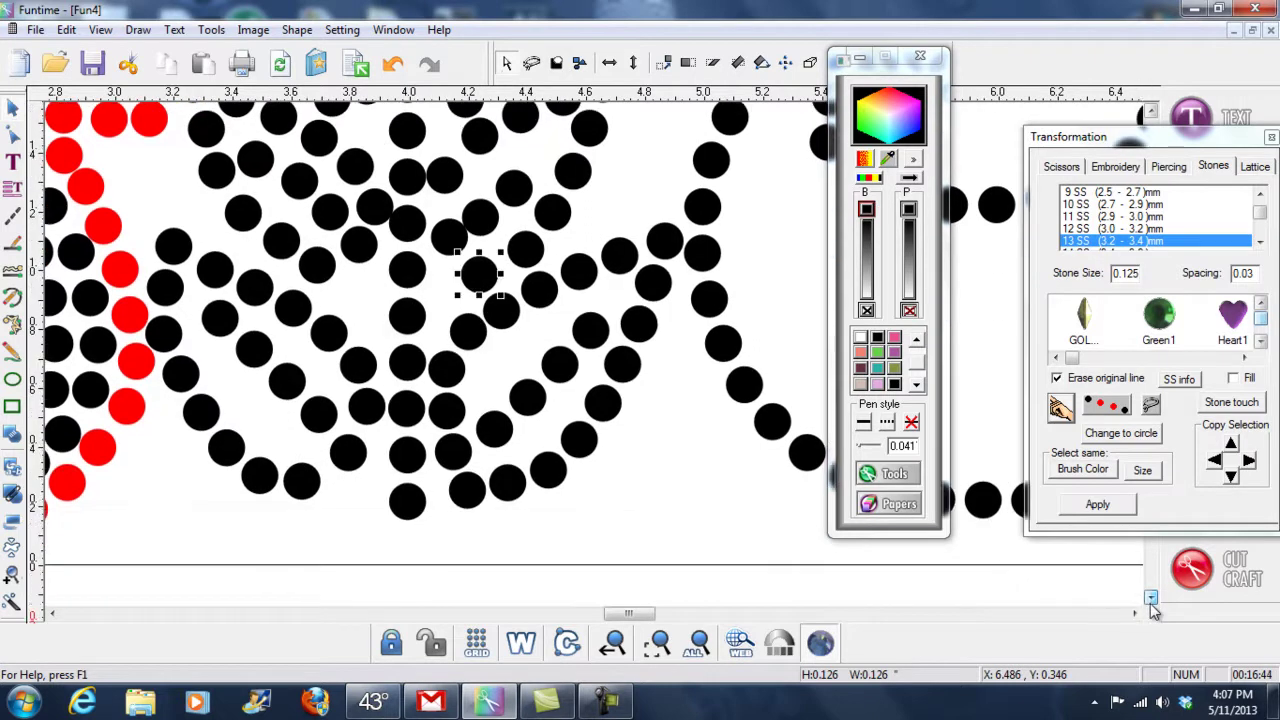
Step: Separate the crowded stones inside the right duck's beak so they no longer touch
left_click_drag(632, 613, 659, 614)
left_click(1151, 112)
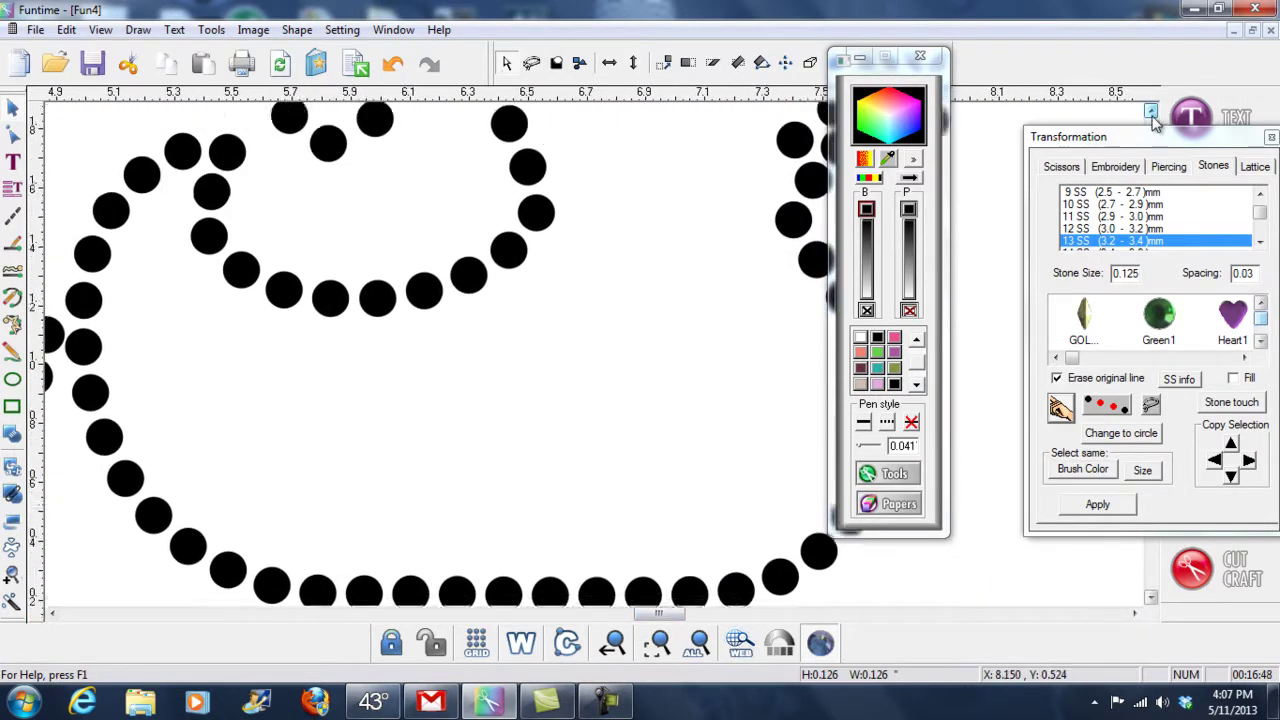
left_click(1151, 112)
left_click_drag(630, 622, 663, 612)
left_click(714, 263)
left_click_drag(714, 263, 722, 265)
left_click(724, 288)
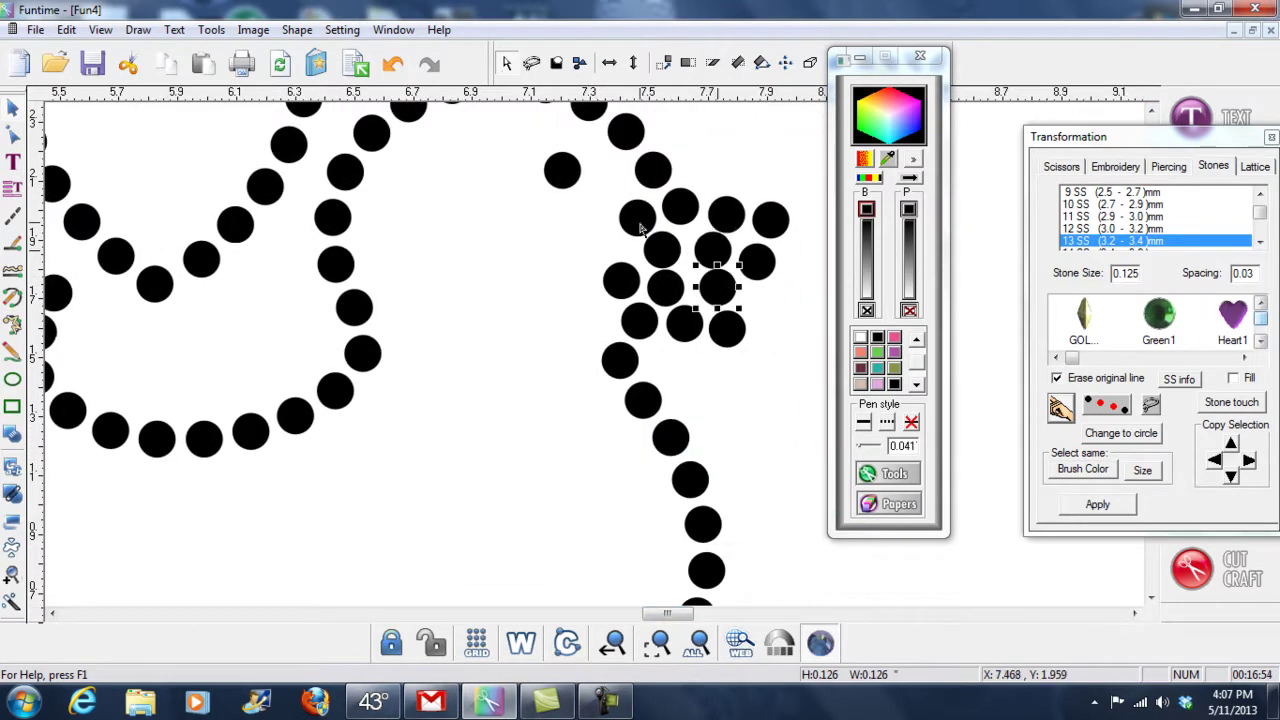
Step: Zoom out to check the stone layout of the whole design and clear the selection
left_click(1151, 113)
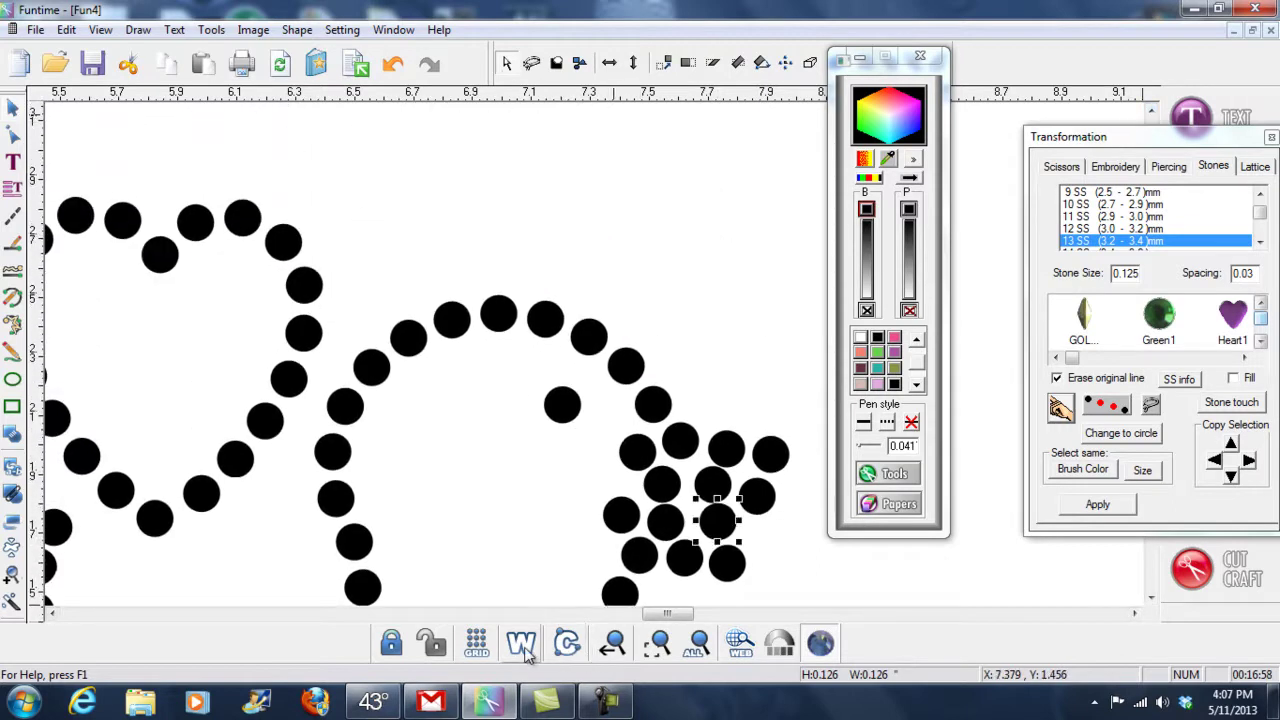
left_click(615, 650)
left_click(613, 646)
left_click_drag(604, 617, 595, 621)
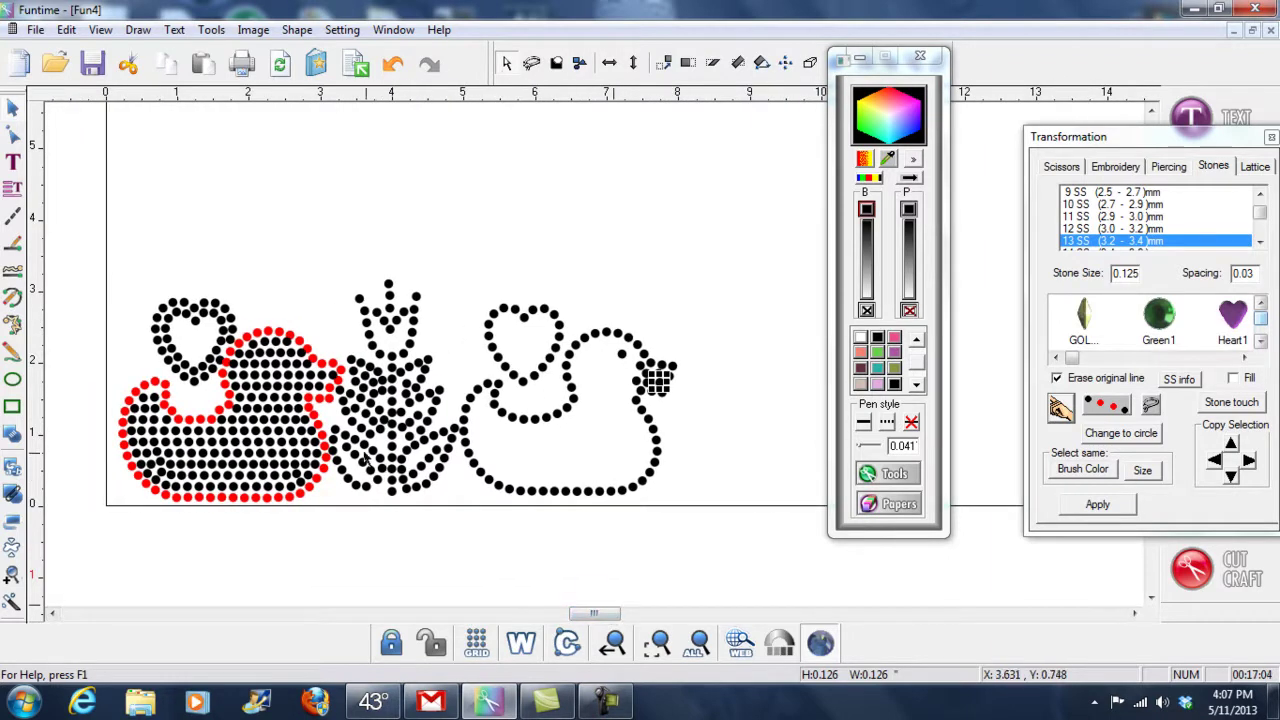
left_click(312, 239)
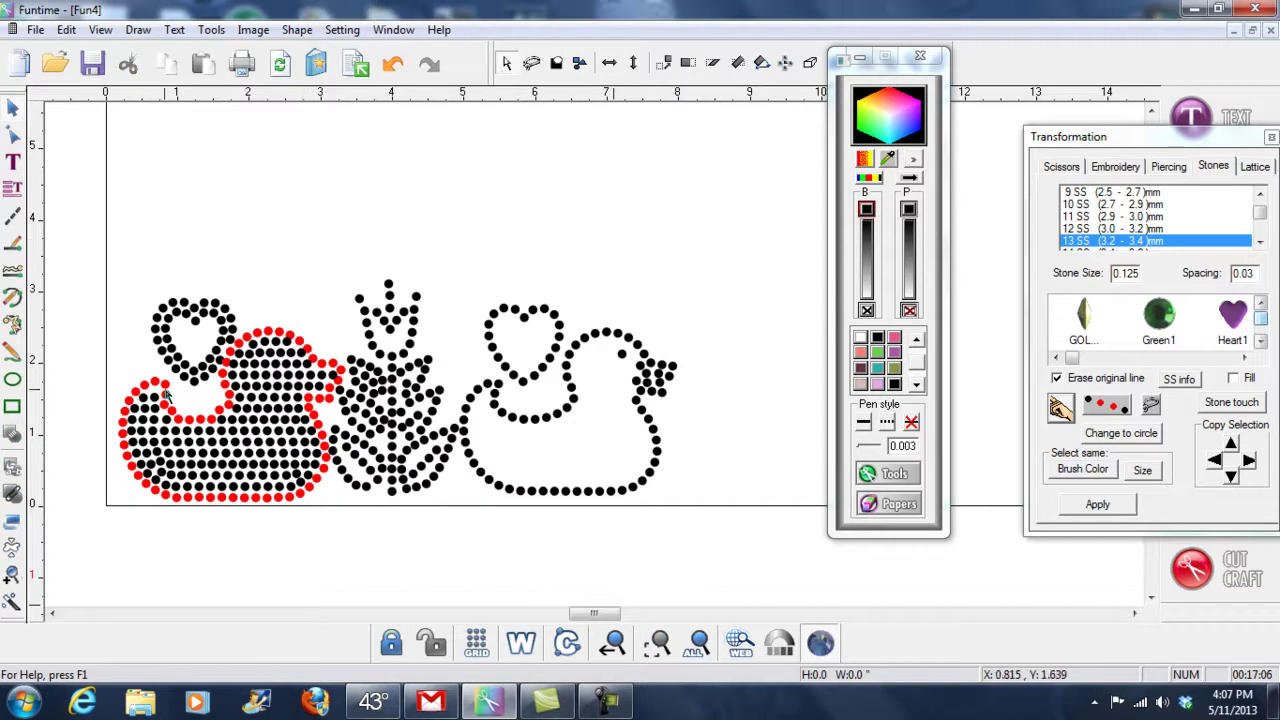
Step: Duplicate a fill stone in the left duck's tail and space it with its neighbours to fill the gap at the tip
left_click(14, 570)
left_click_drag(119, 329, 372, 400)
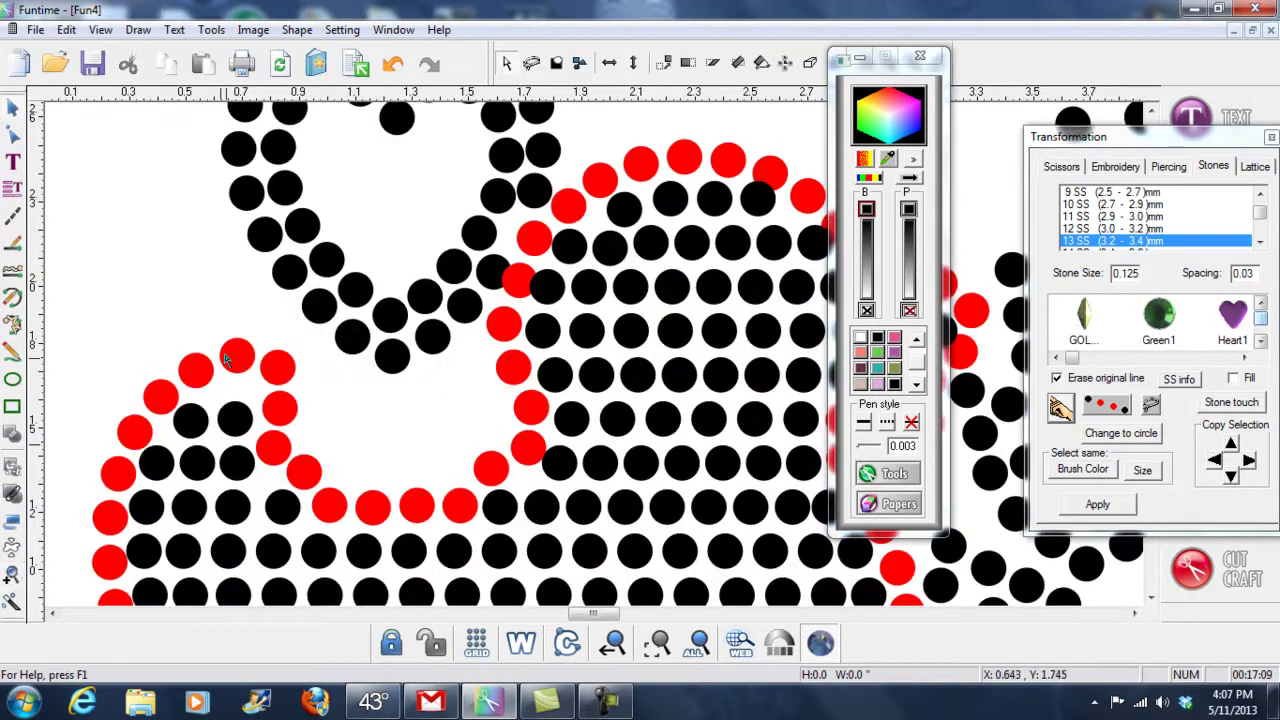
left_click(233, 420)
right_click(233, 420)
left_click(300, 486)
left_click_drag(233, 427, 268, 368)
left_click(274, 371)
left_click(229, 368)
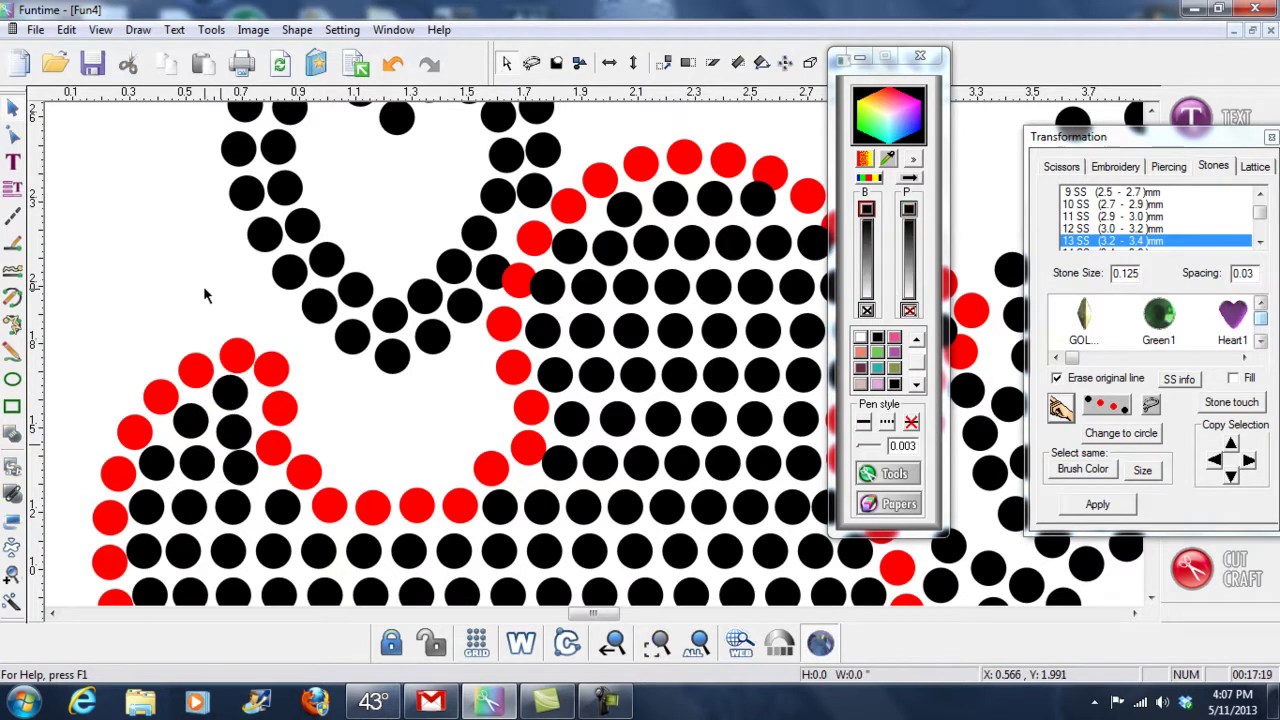
left_click(613, 645)
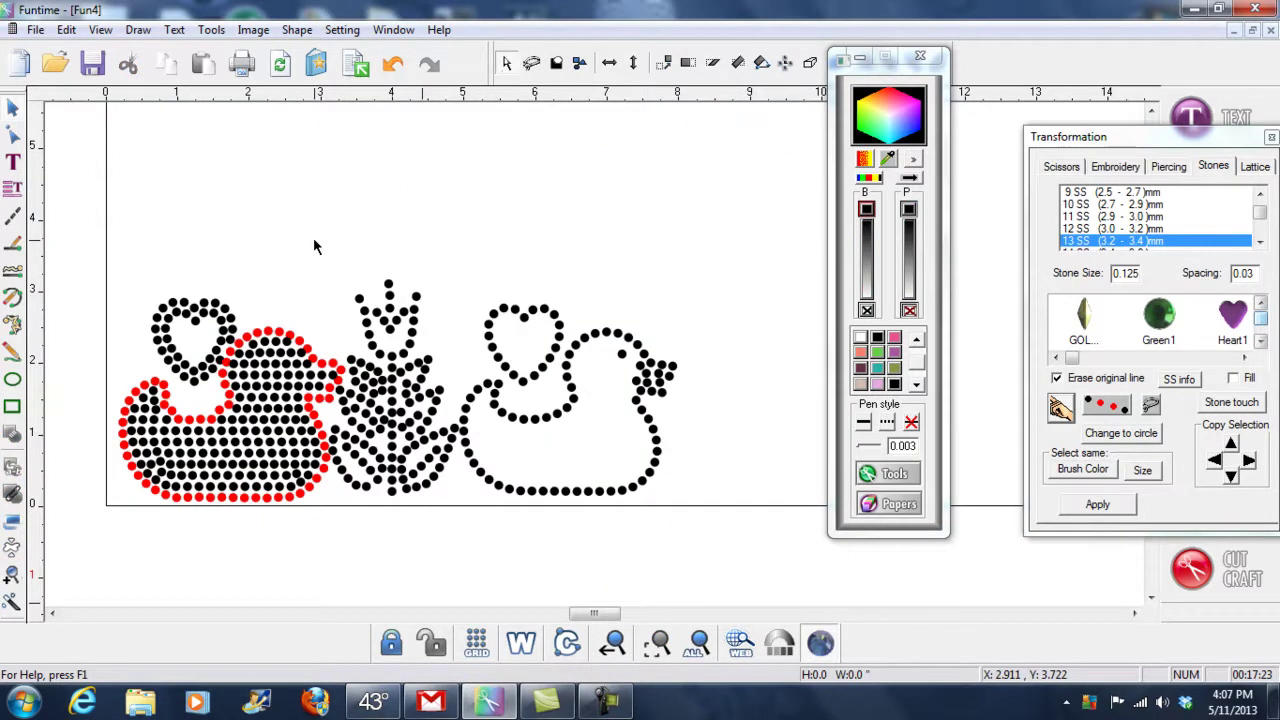
Step: Lasso the fill stones inside the left duck's red outline and colour them yellow
left_click(531, 63)
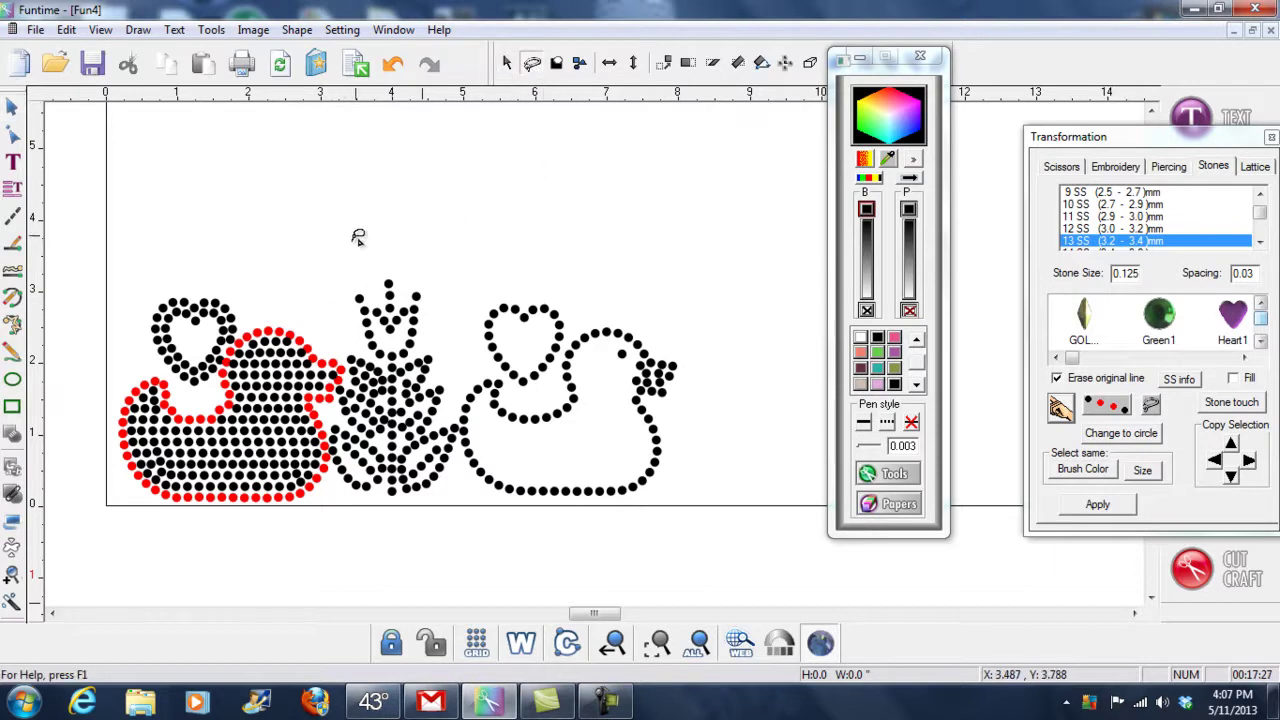
left_click(12, 574)
left_click_drag(88, 282, 396, 512)
left_click(12, 108)
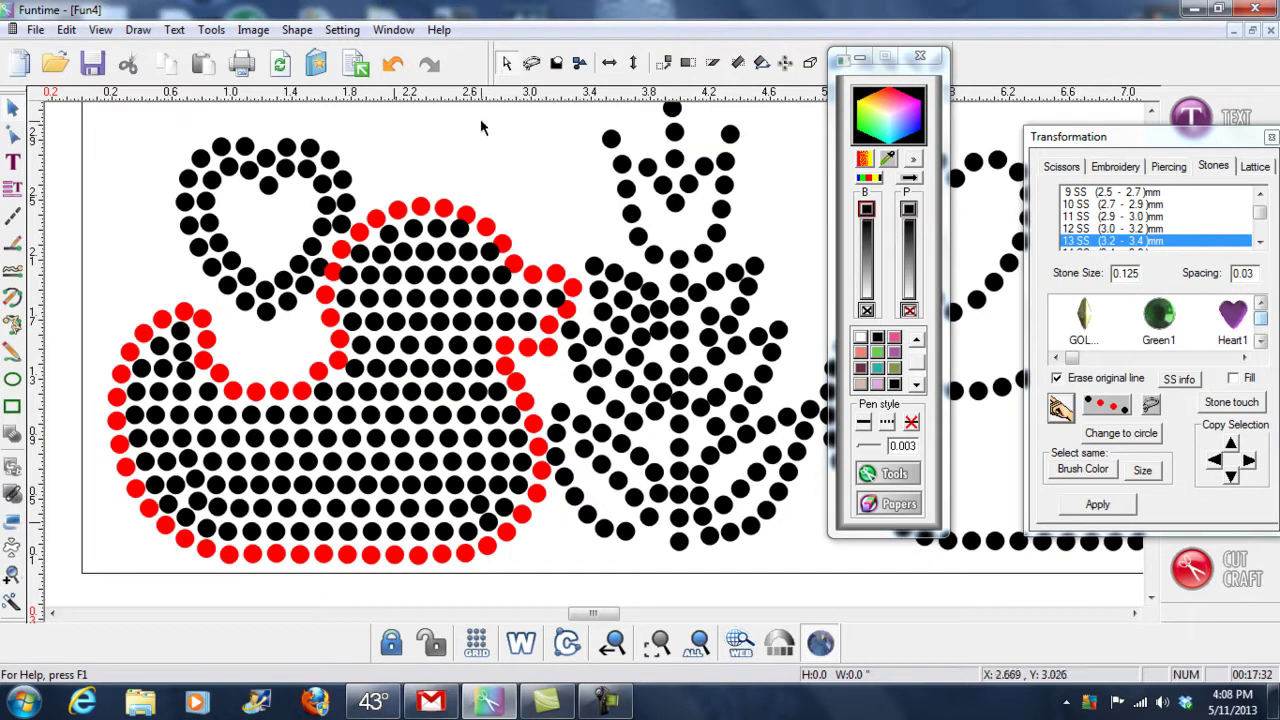
left_click(531, 63)
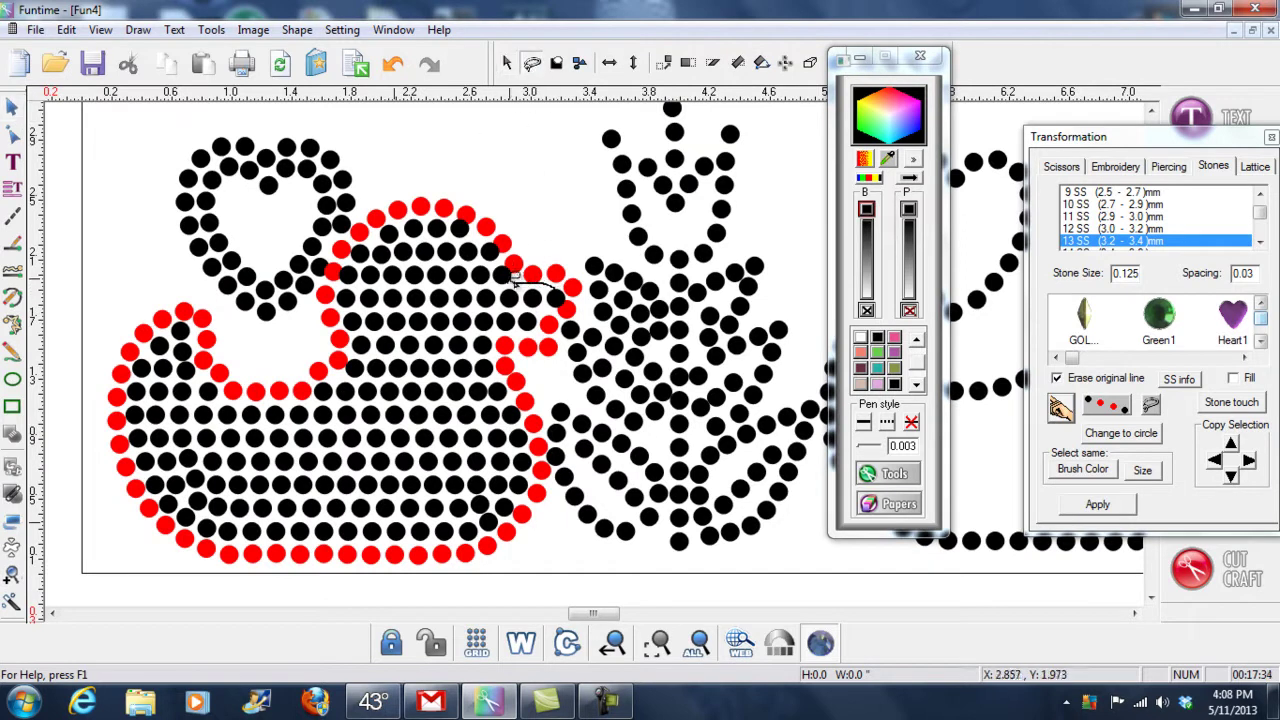
left_click_drag(469, 229, 362, 230)
mouse_move(335, 298)
left_mouse_down()
mouse_move(338, 350)
mouse_move(216, 372)
left_mouse_up()
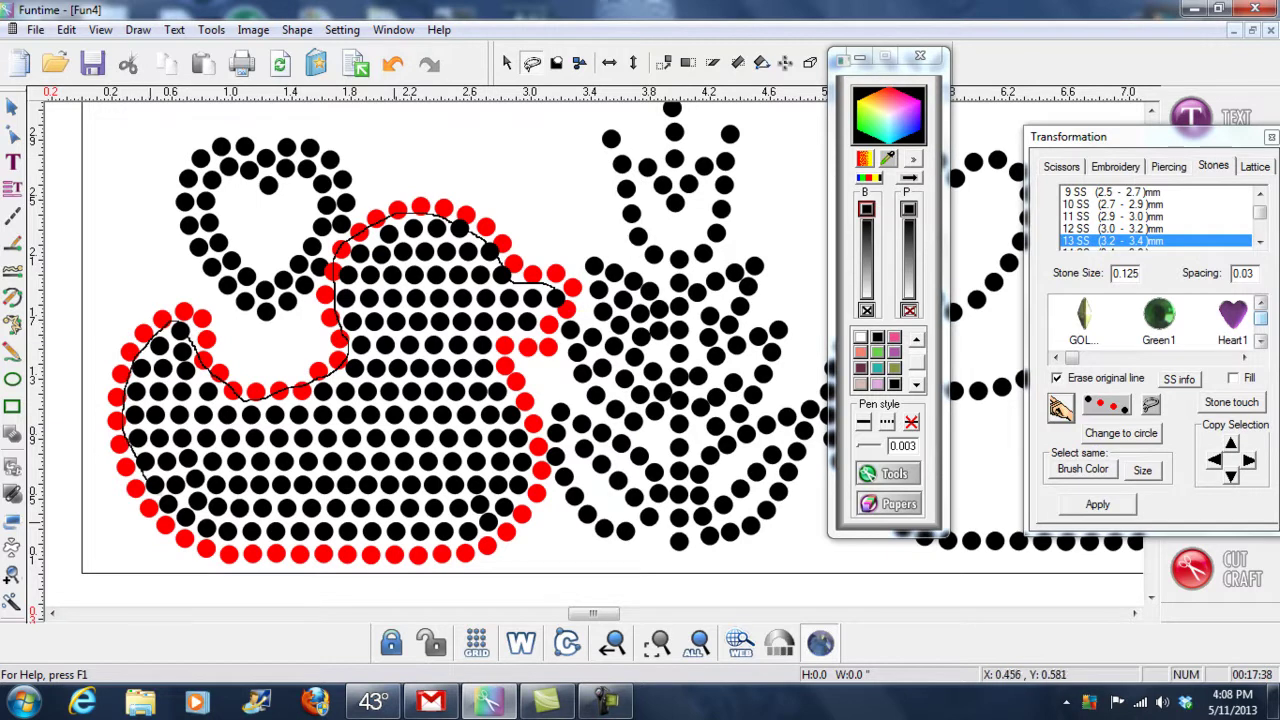
mouse_move(198, 520)
left_mouse_down()
mouse_move(290, 545)
mouse_move(445, 545)
mouse_move(497, 518)
left_mouse_up()
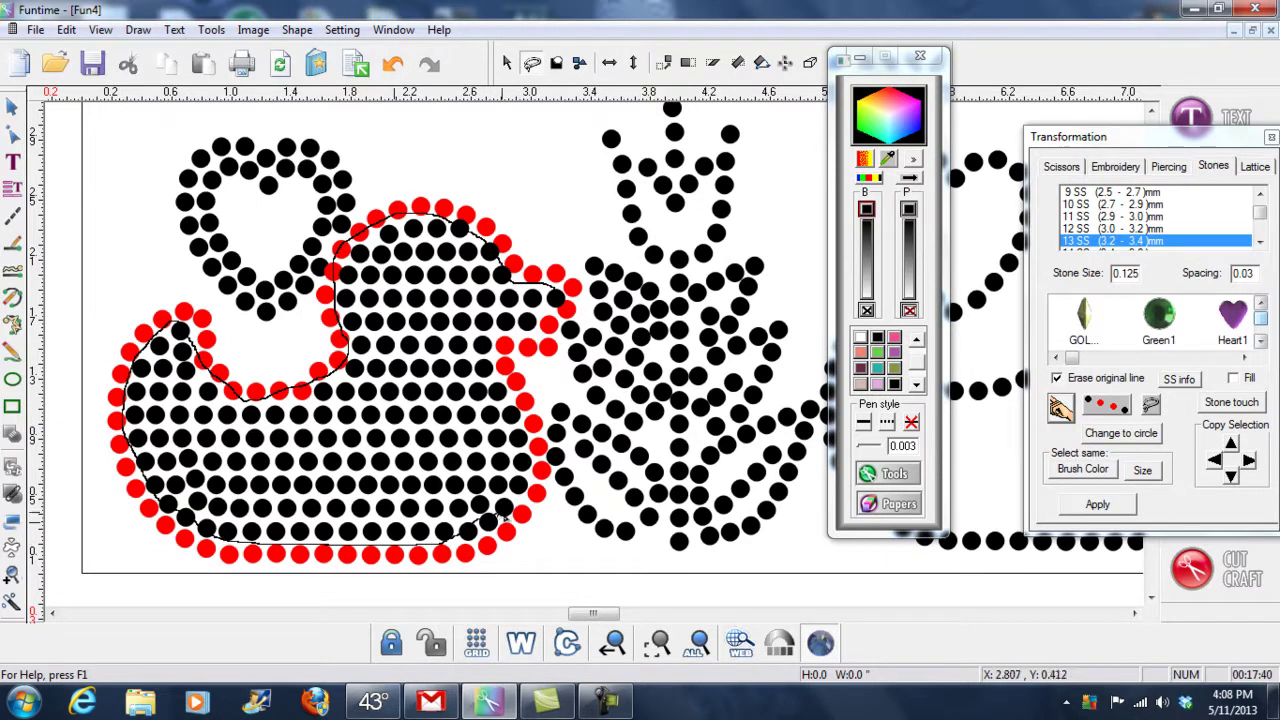
left_click_drag(548, 316, 541, 287)
left_click_drag(519, 244, 510, 236)
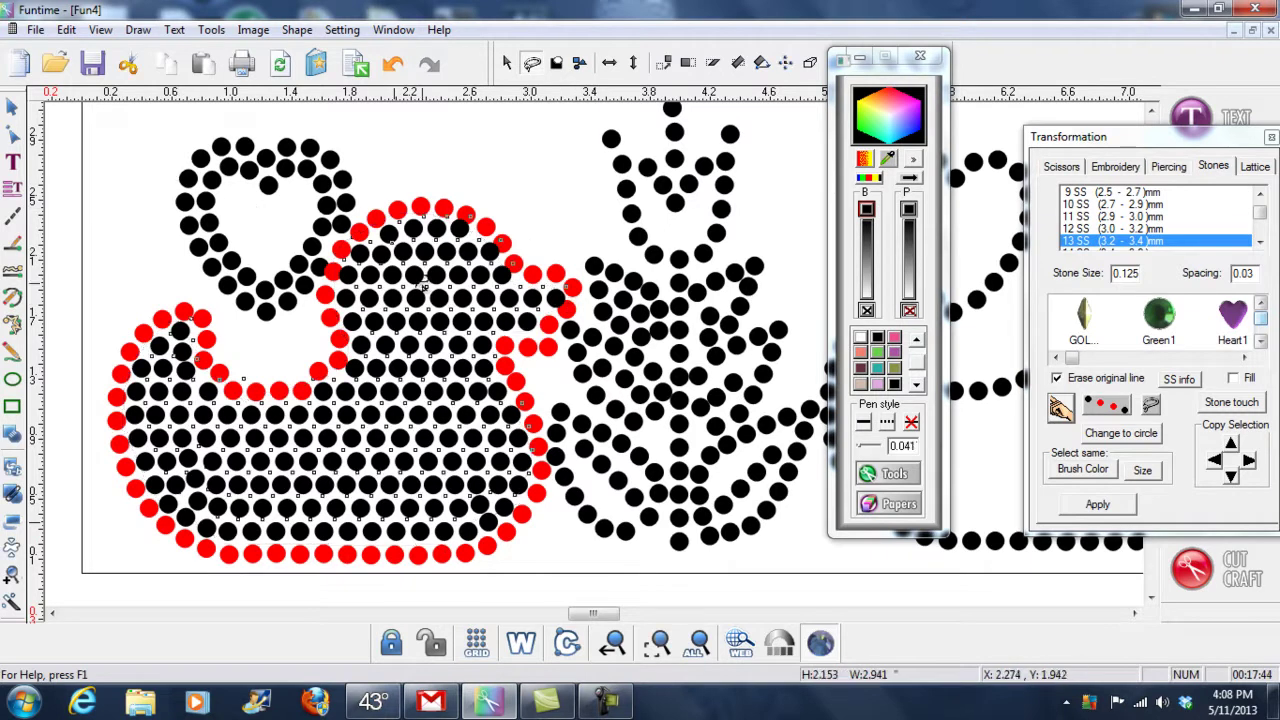
left_click(916, 385)
left_click(916, 386)
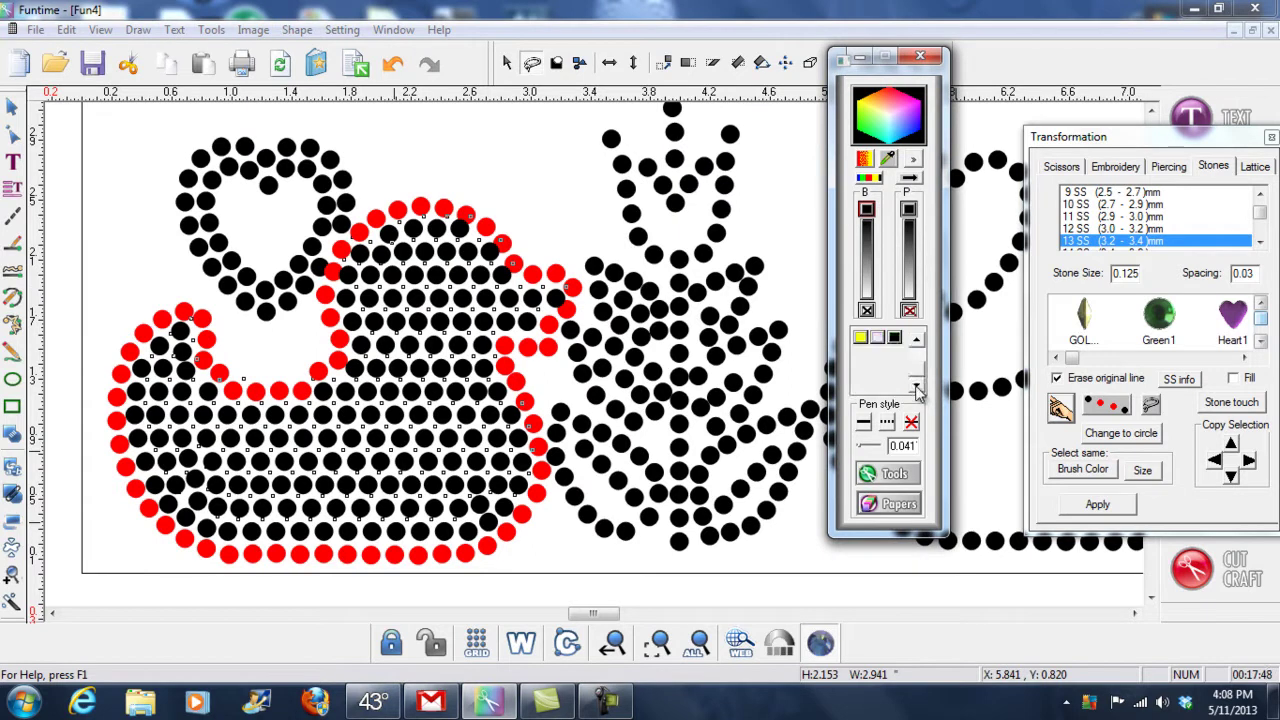
left_click(860, 338)
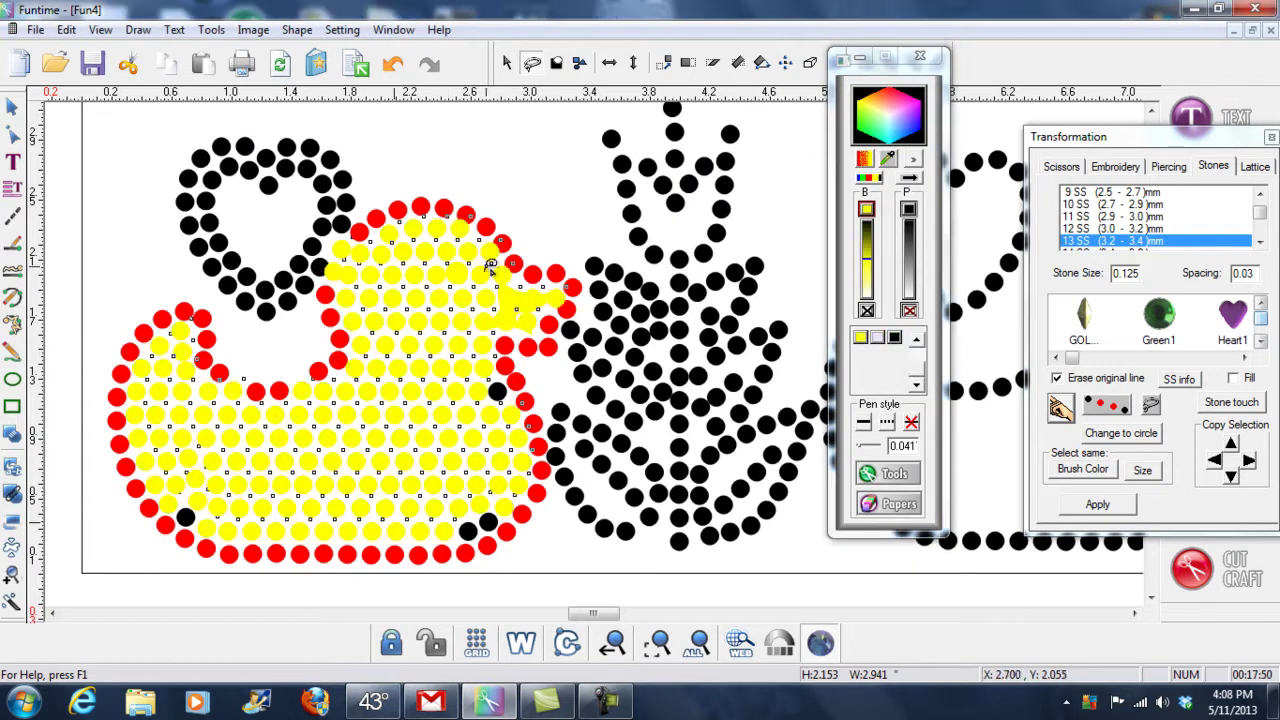
Step: Recolour the left duck's remaining black fill stones at the neck and lower corners of the body yellow
left_click(12, 106)
left_click(531, 63)
left_click(464, 338)
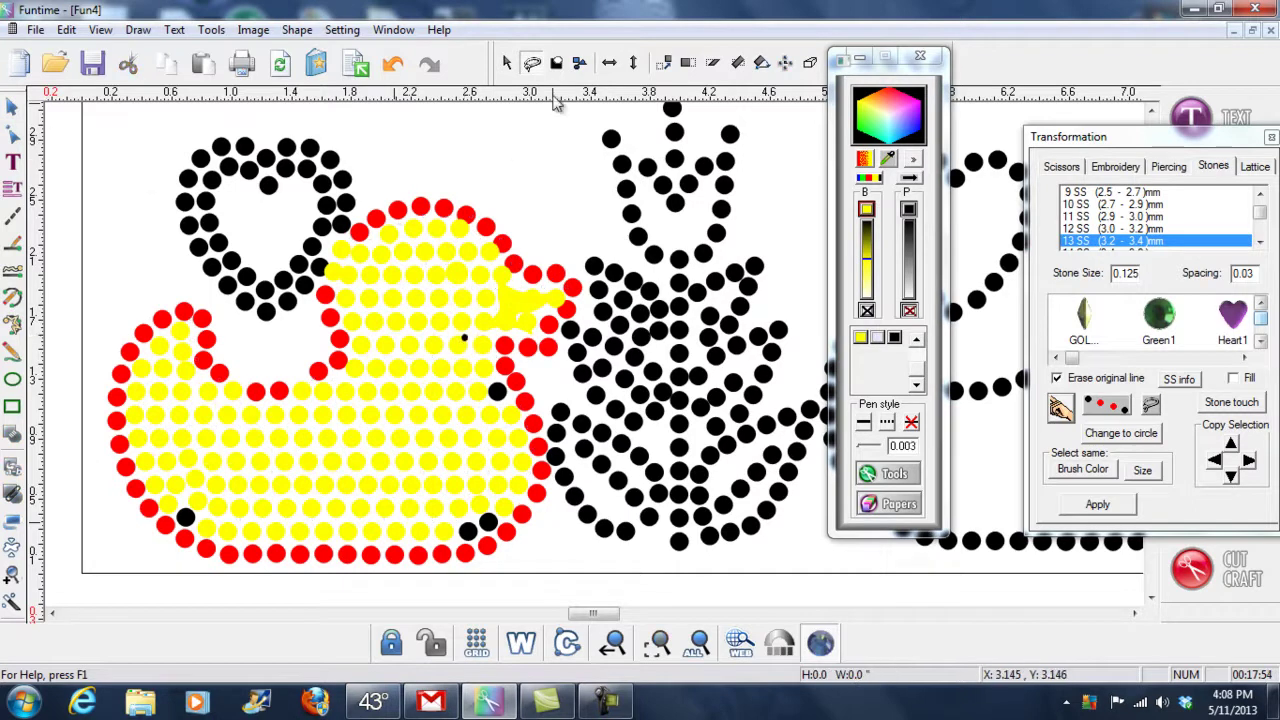
mouse_move(480, 362)
left_mouse_down()
mouse_move(510, 405)
mouse_move(526, 380)
left_mouse_up()
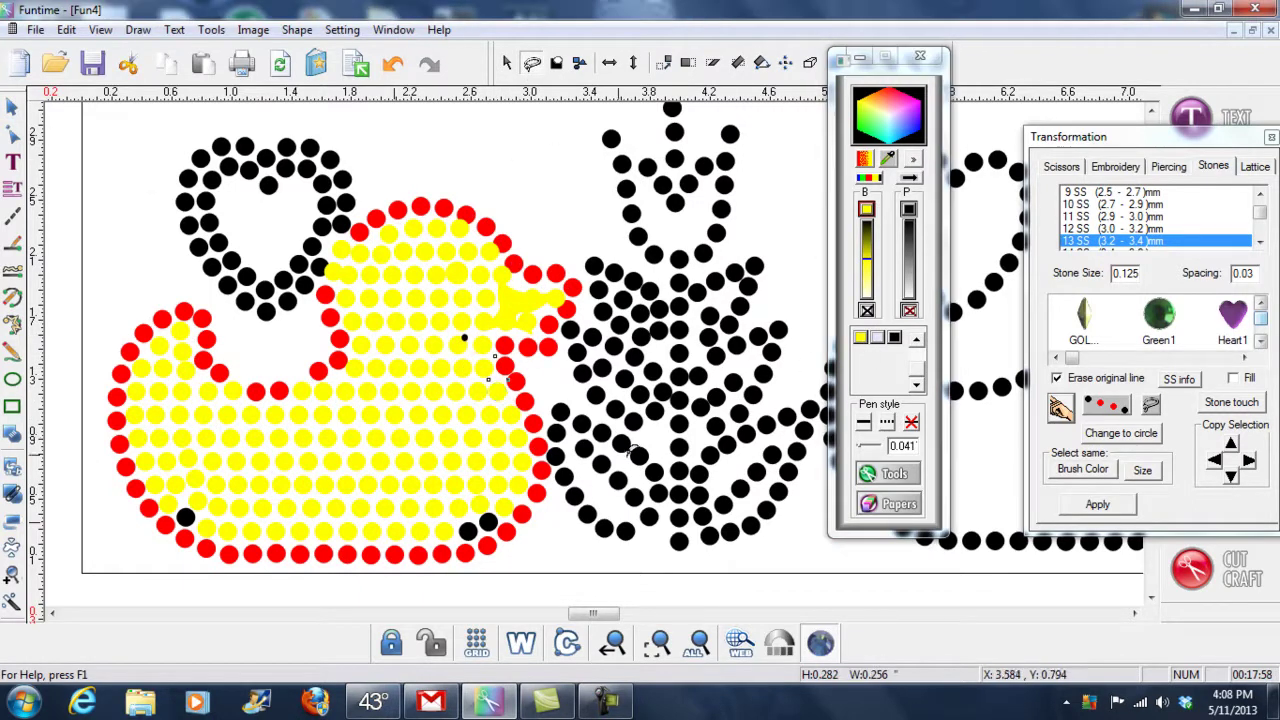
mouse_move(487, 492)
left_mouse_down()
mouse_move(492, 530)
mouse_move(484, 492)
left_mouse_up()
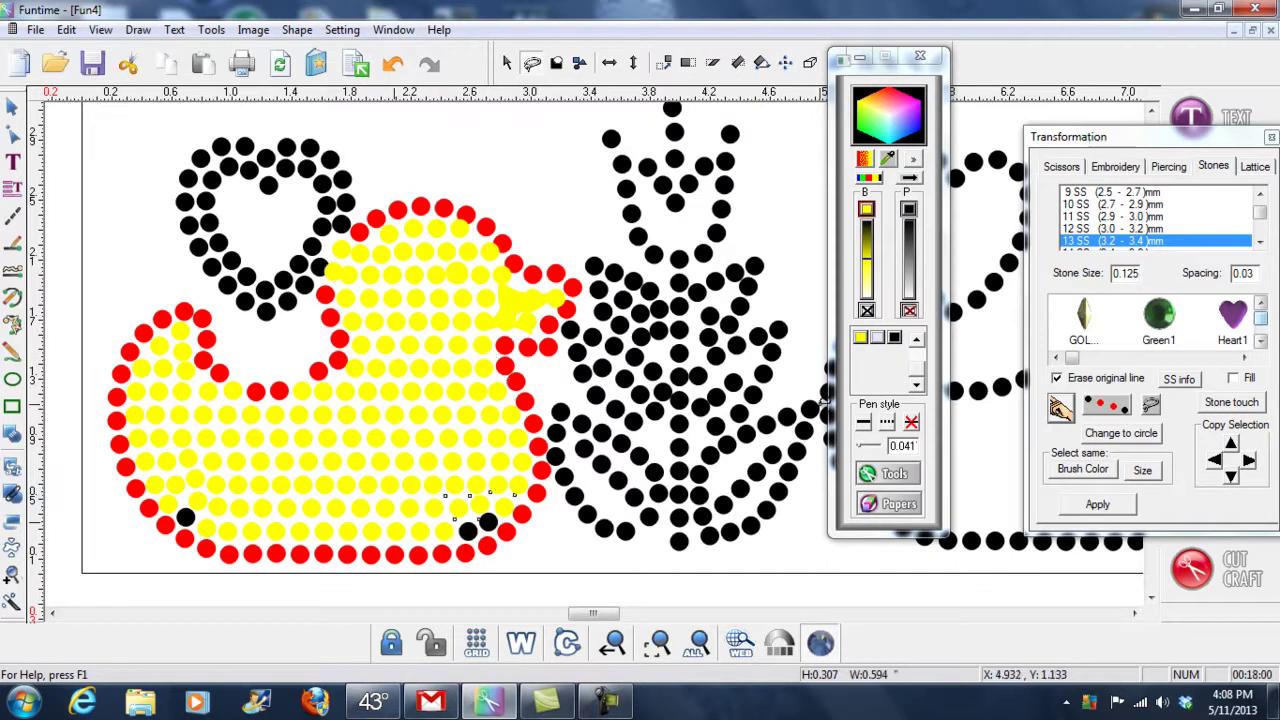
left_click(860, 340)
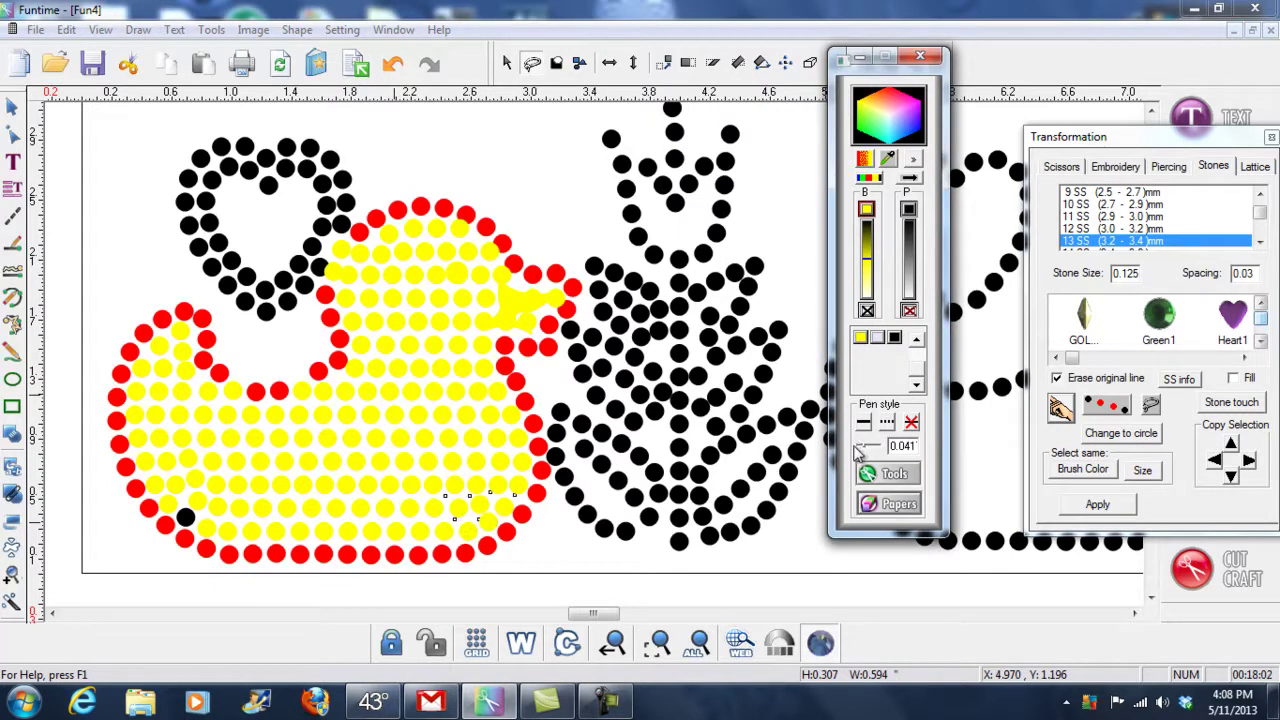
left_click(186, 493)
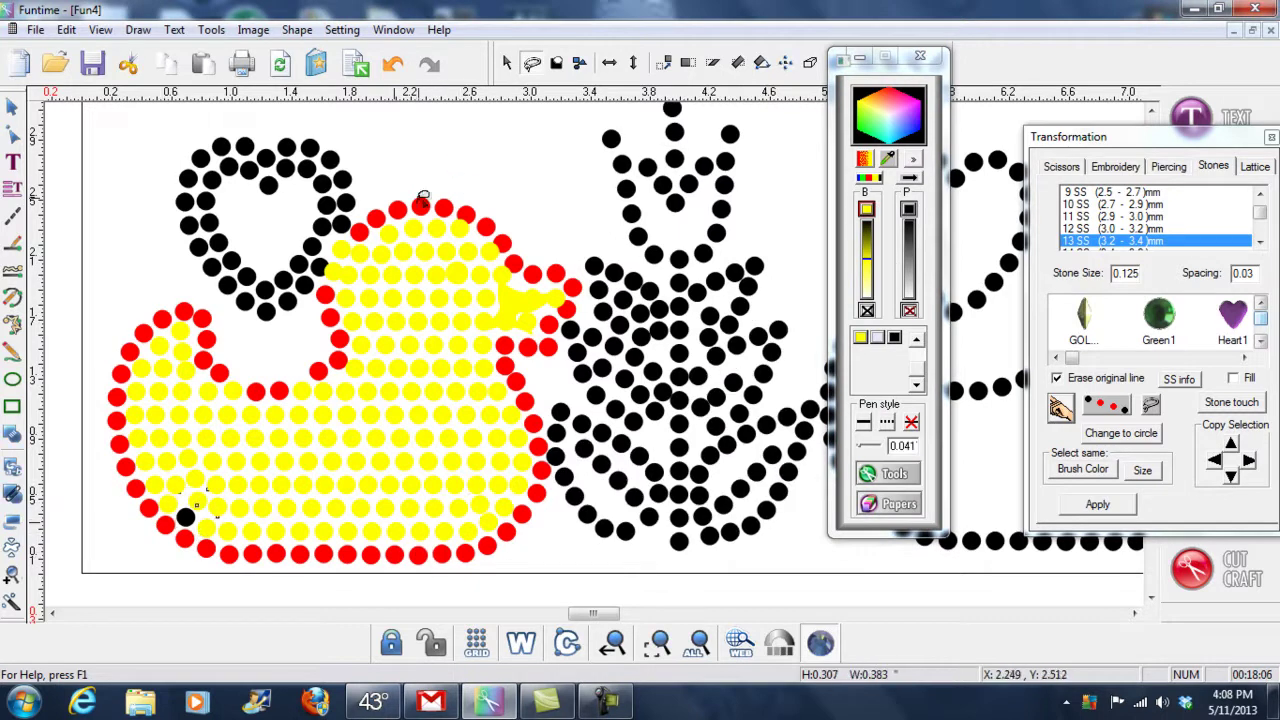
left_click(860, 339)
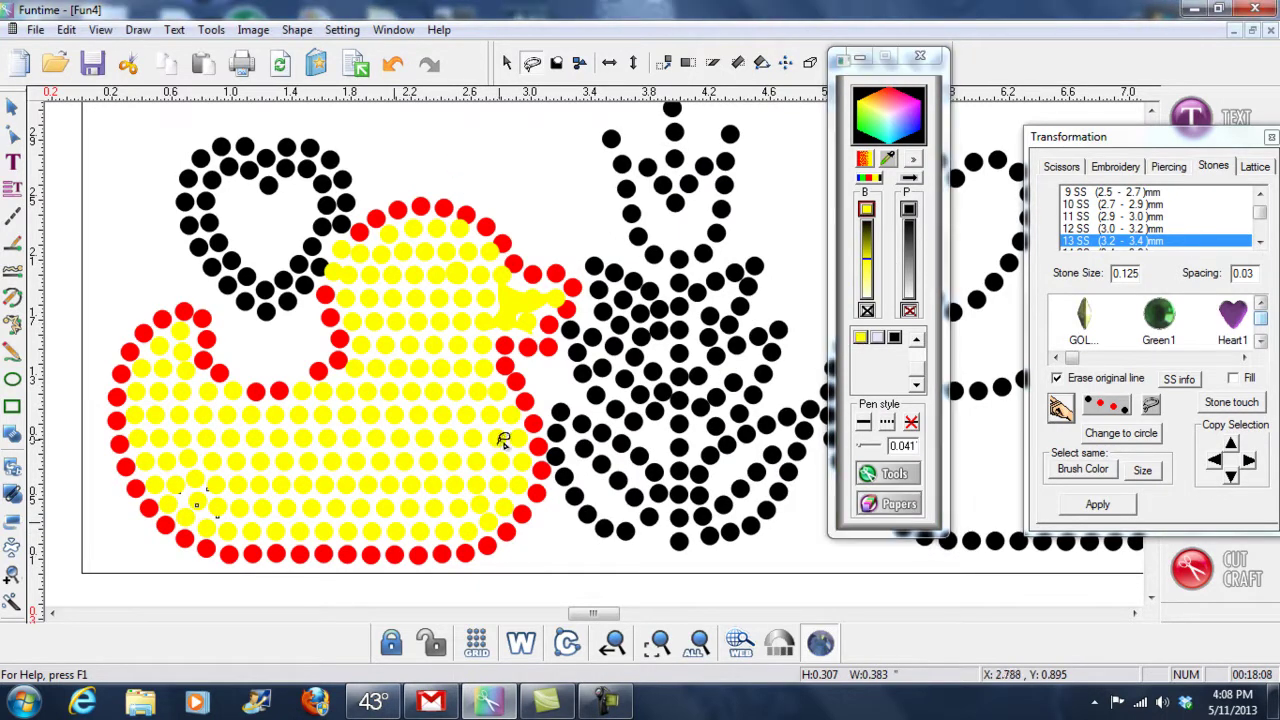
Step: Recolour the left duck's outline stones beside the heart red
mouse_move(360, 253)
left_mouse_down()
mouse_move(338, 236)
mouse_move(325, 275)
mouse_move(352, 248)
left_mouse_up()
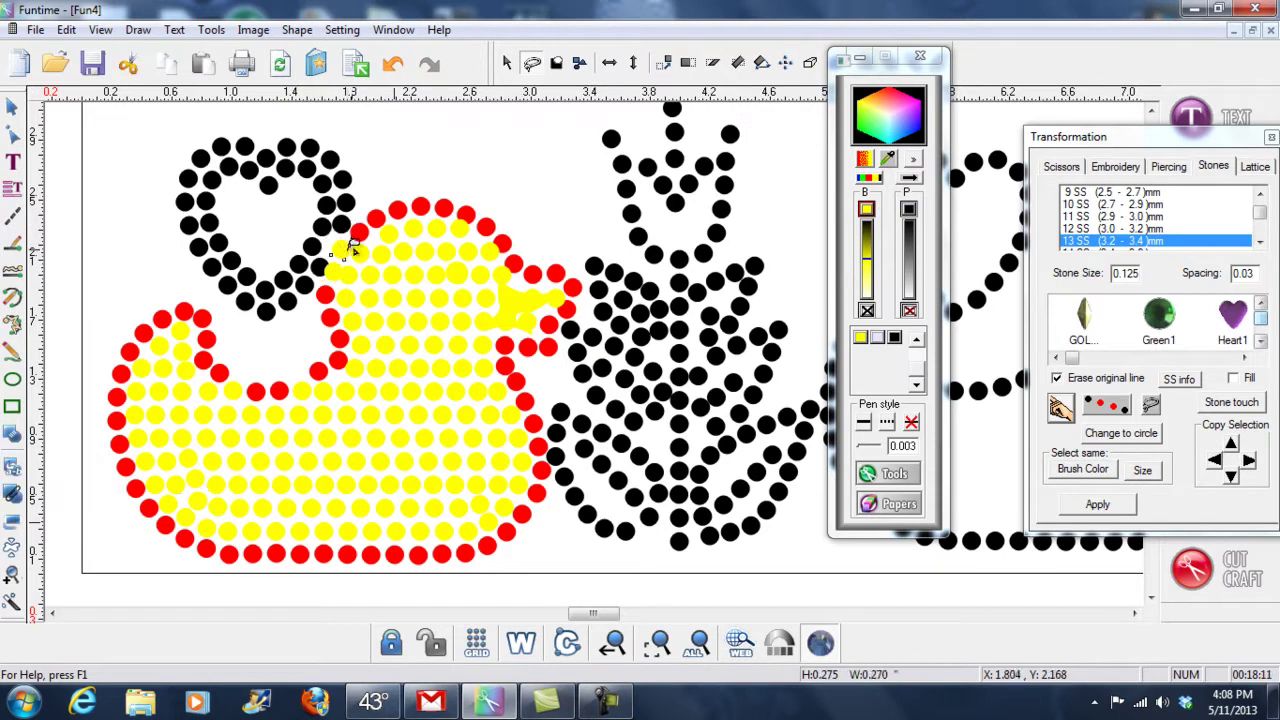
left_click(917, 341)
scroll(905, 372, "down", 2)
left_click(861, 383)
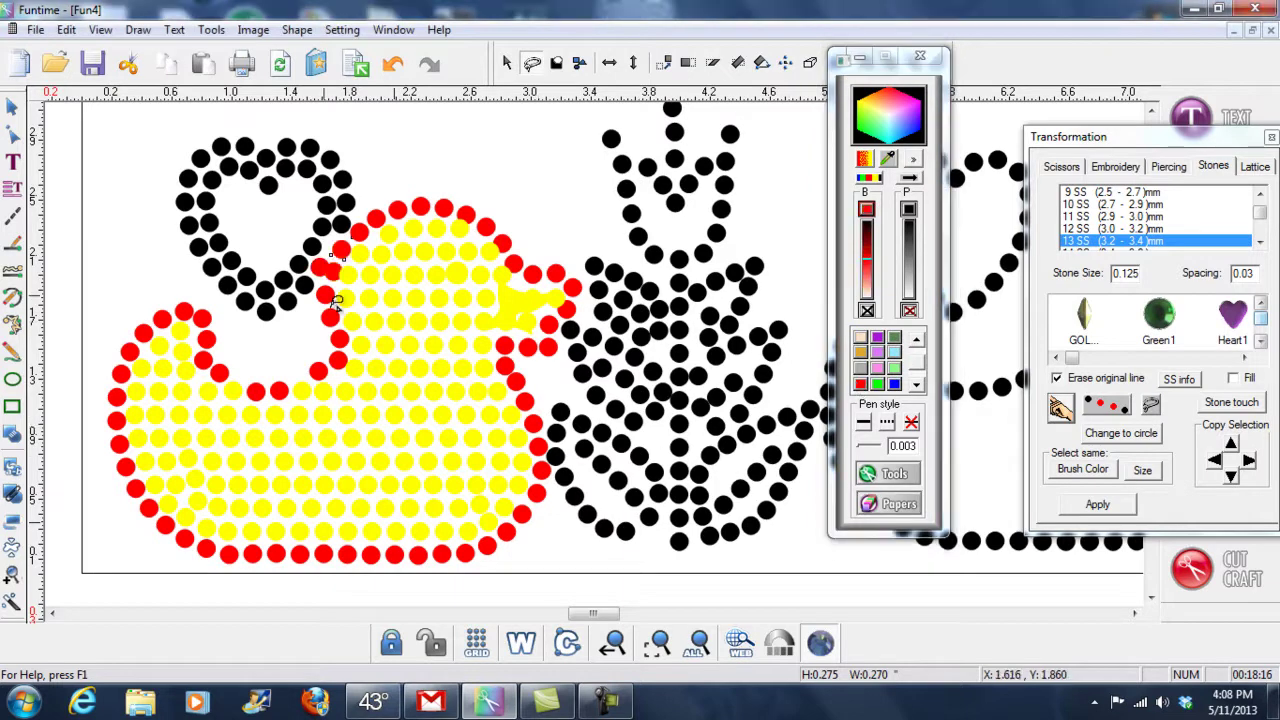
Step: Change the heart stone next to the duck's outline back to black
left_click(321, 270)
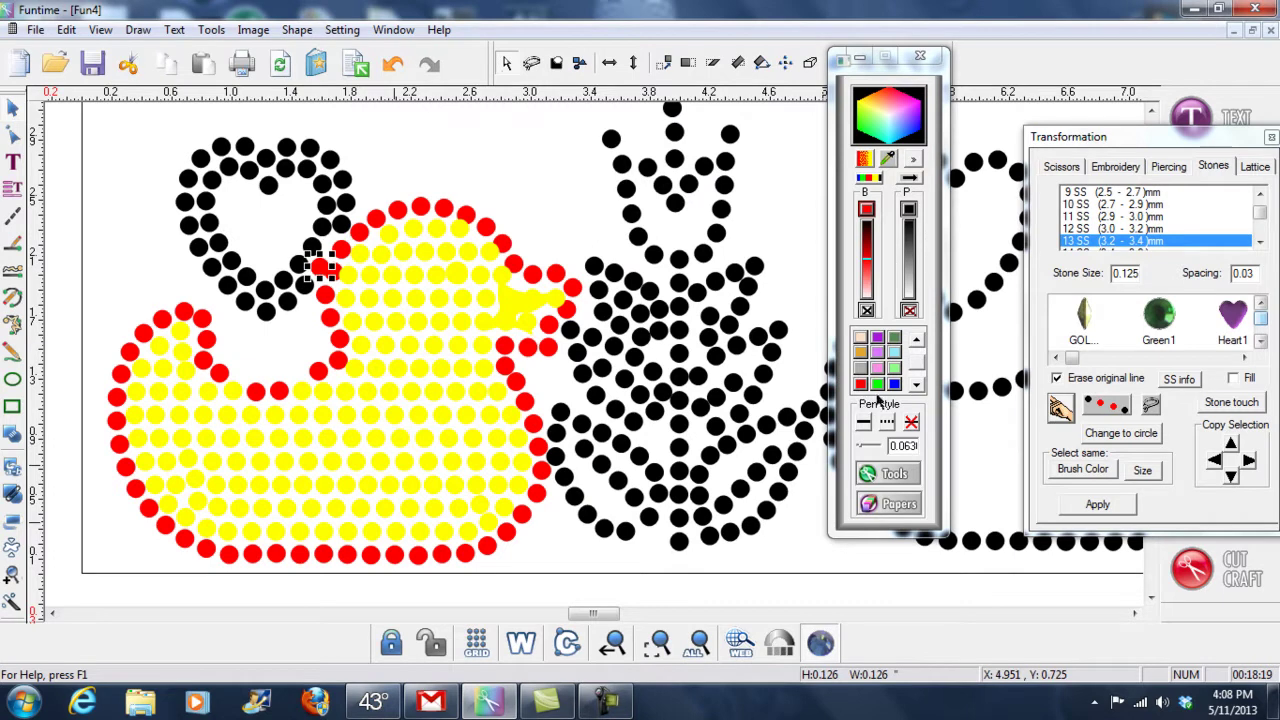
left_click(916, 386)
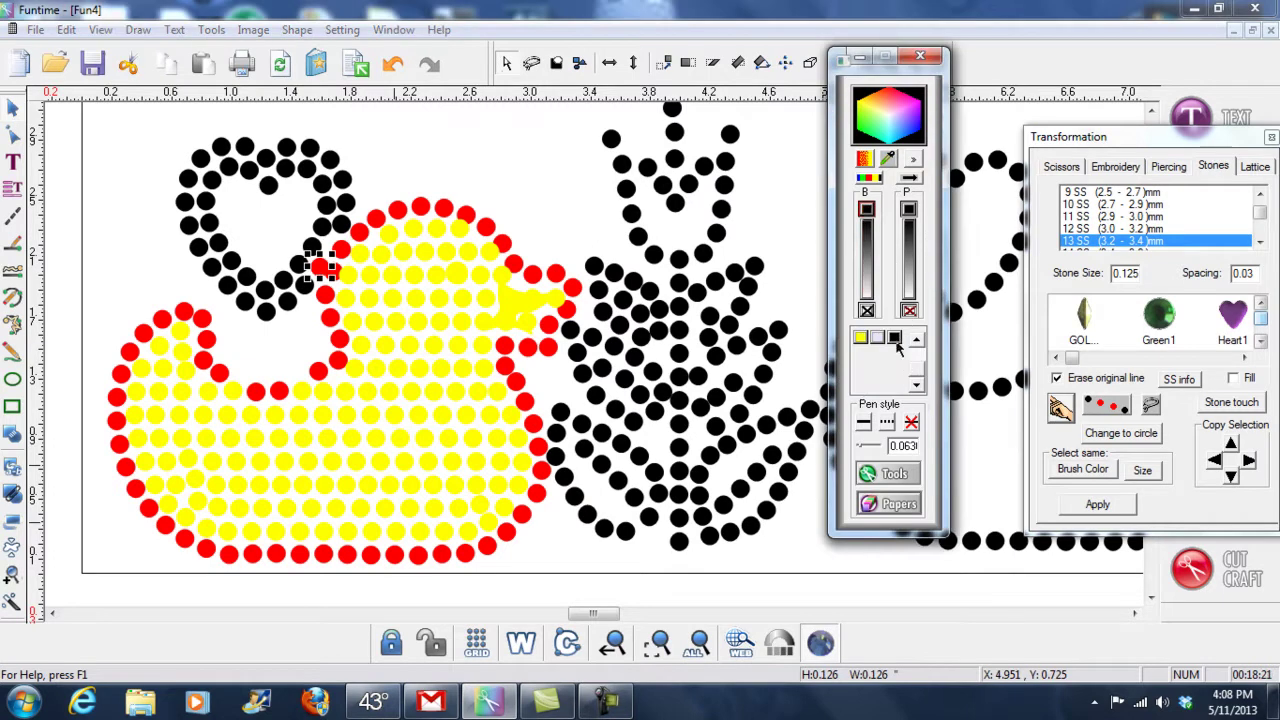
left_click(522, 255)
Step: In wireframe view, delete the left duck's leftover beak and eye outlines, and shift the inner beak stone away from the edge
left_click(511, 301)
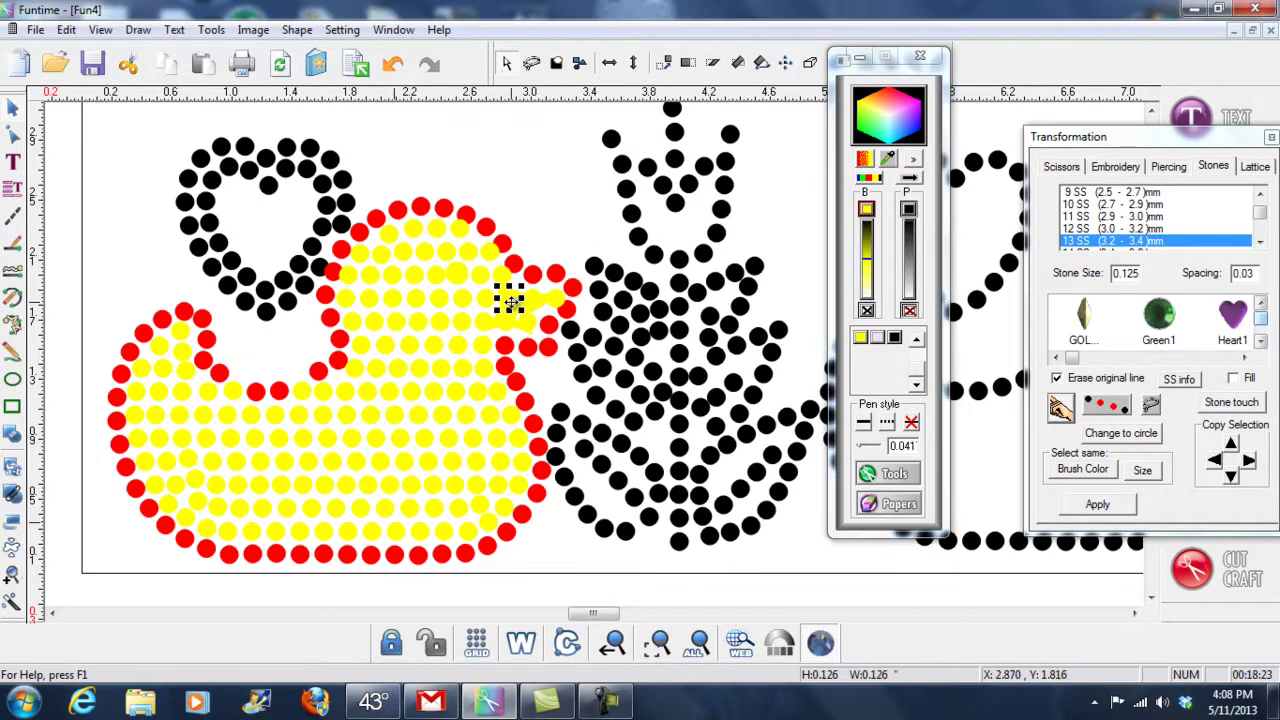
left_click(552, 300)
left_click(521, 643)
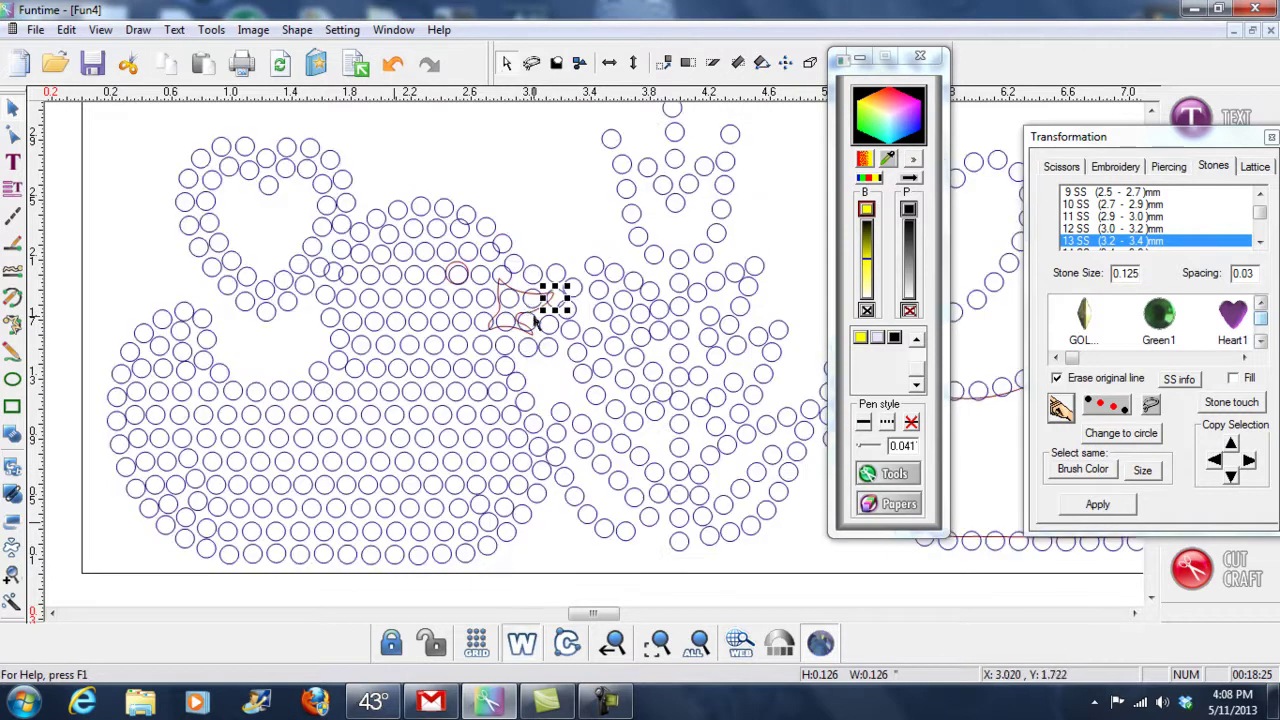
left_click_drag(500, 308, 550, 222)
key("Delete")
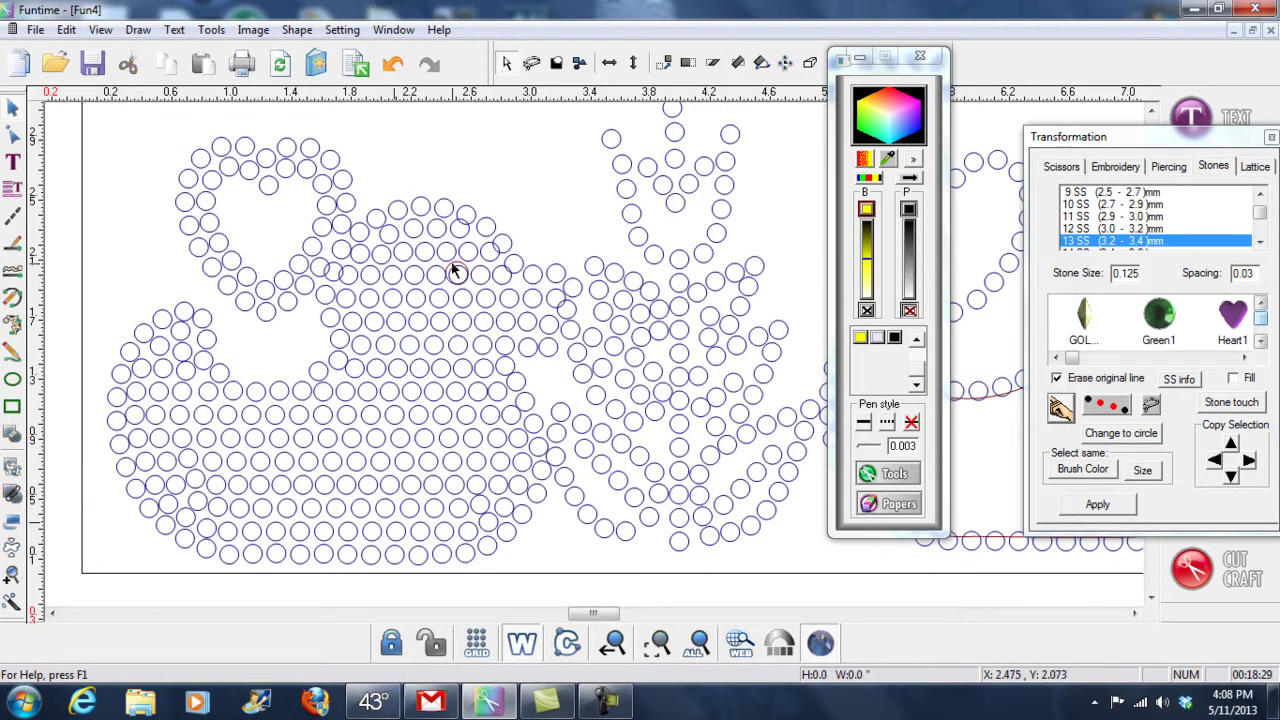
left_click(554, 299)
left_click_drag(553, 297, 550, 299)
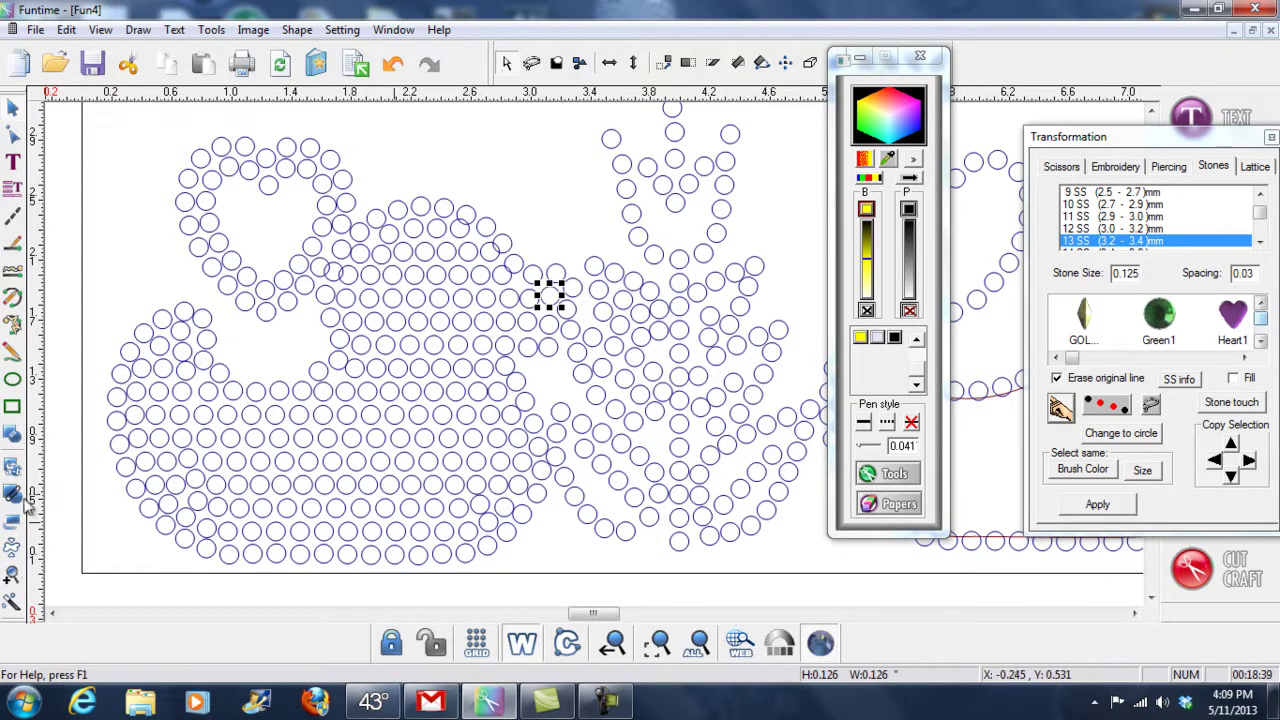
Step: Delete the overlapping stone where the heart meets the left duck, and nudge the neighbouring heart stone into the gap
left_click(12, 573)
left_click_drag(288, 207, 322, 244)
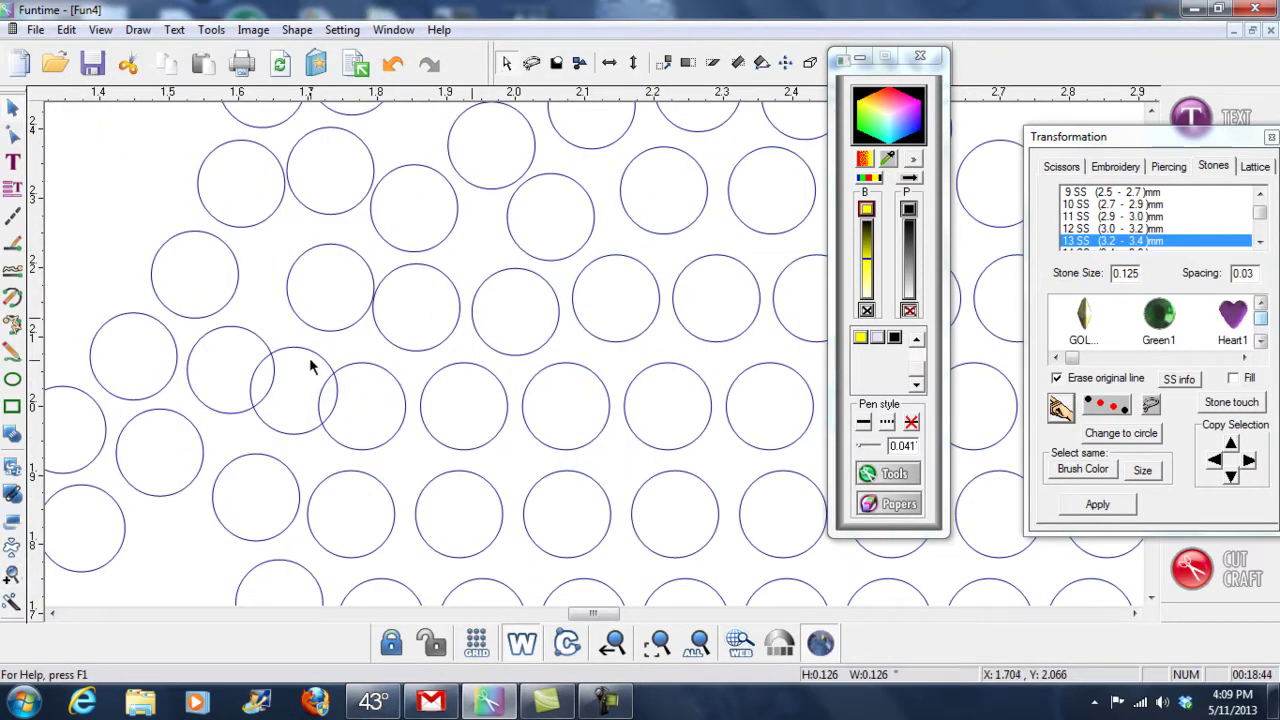
left_click(307, 377)
key("Delete")
left_click(243, 366)
left_click_drag(243, 366, 260, 375)
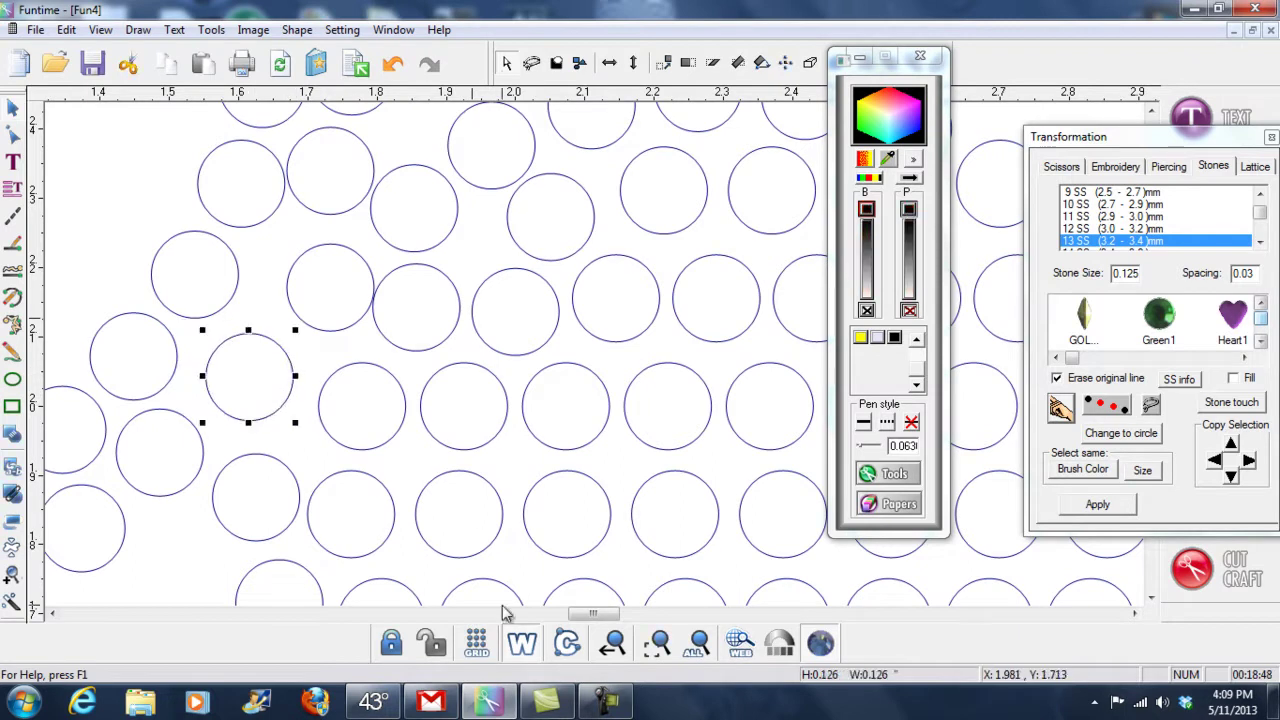
left_click(615, 652)
Step: Separate the crowded stones along the left duck's head toward the beak, and return the whole design to solid view
left_click(458, 230)
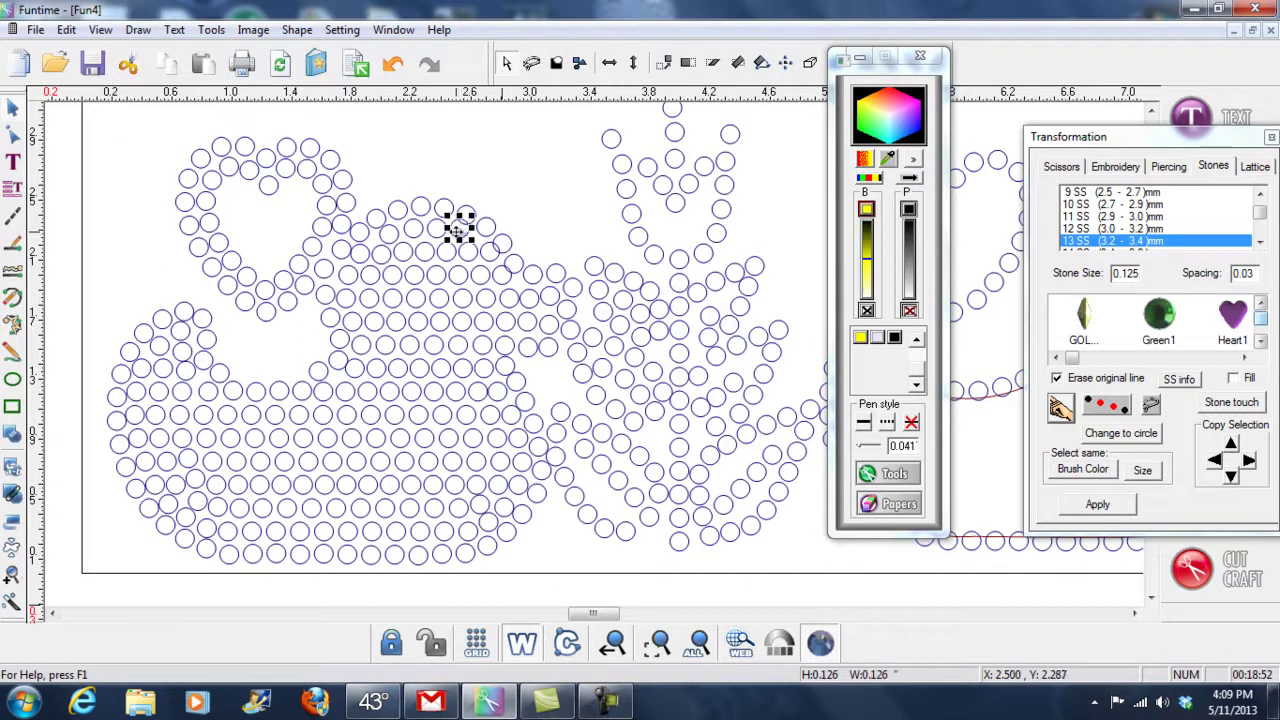
left_click(467, 212)
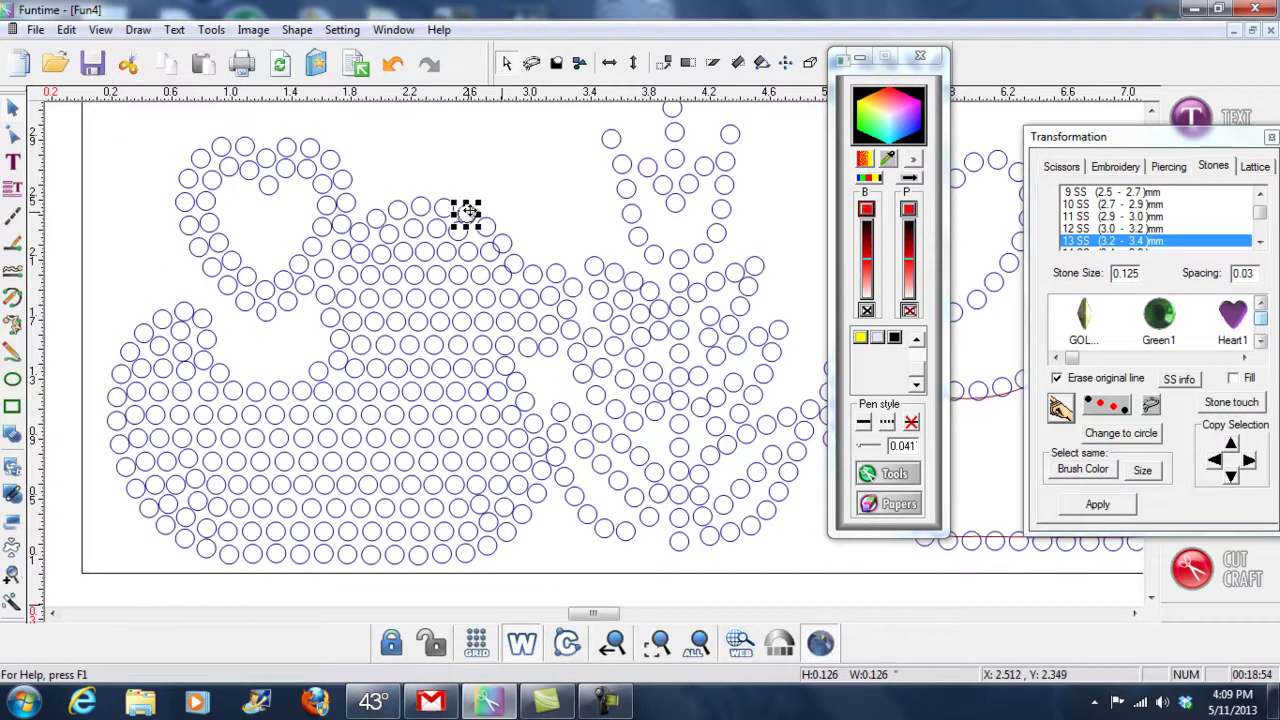
left_click(502, 242)
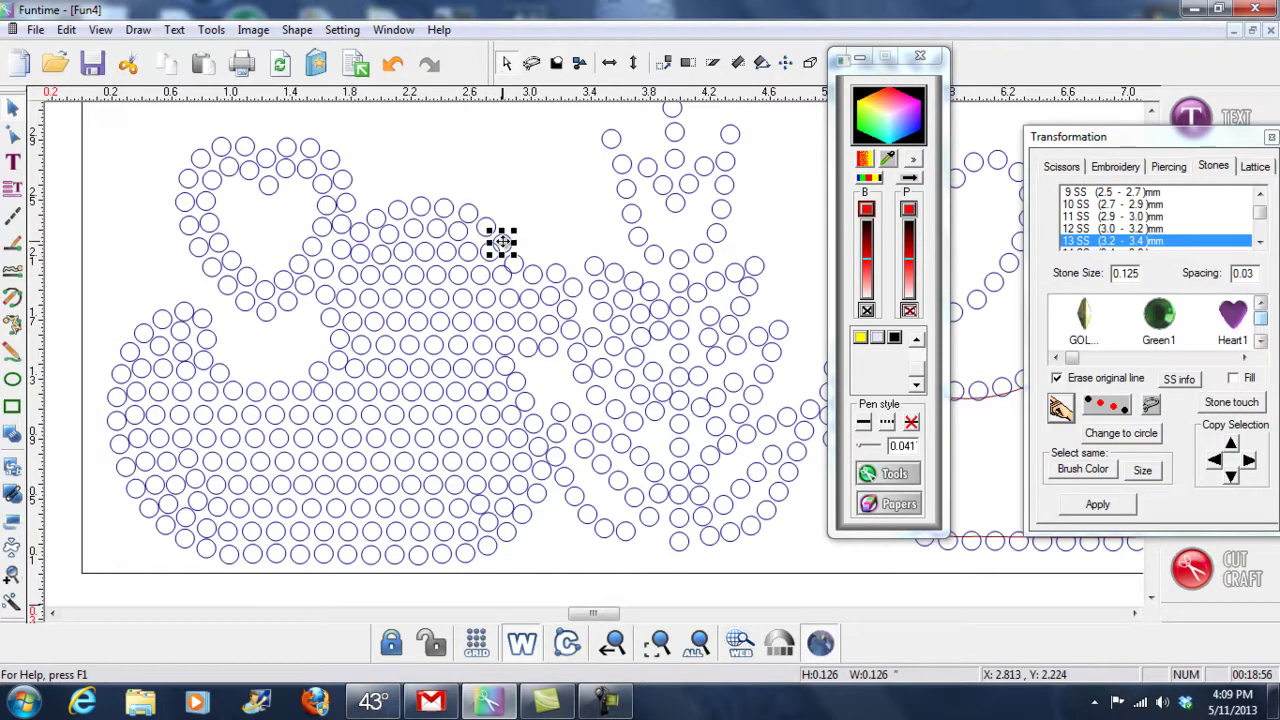
left_click(575, 263)
left_click(518, 264)
left_click(538, 295)
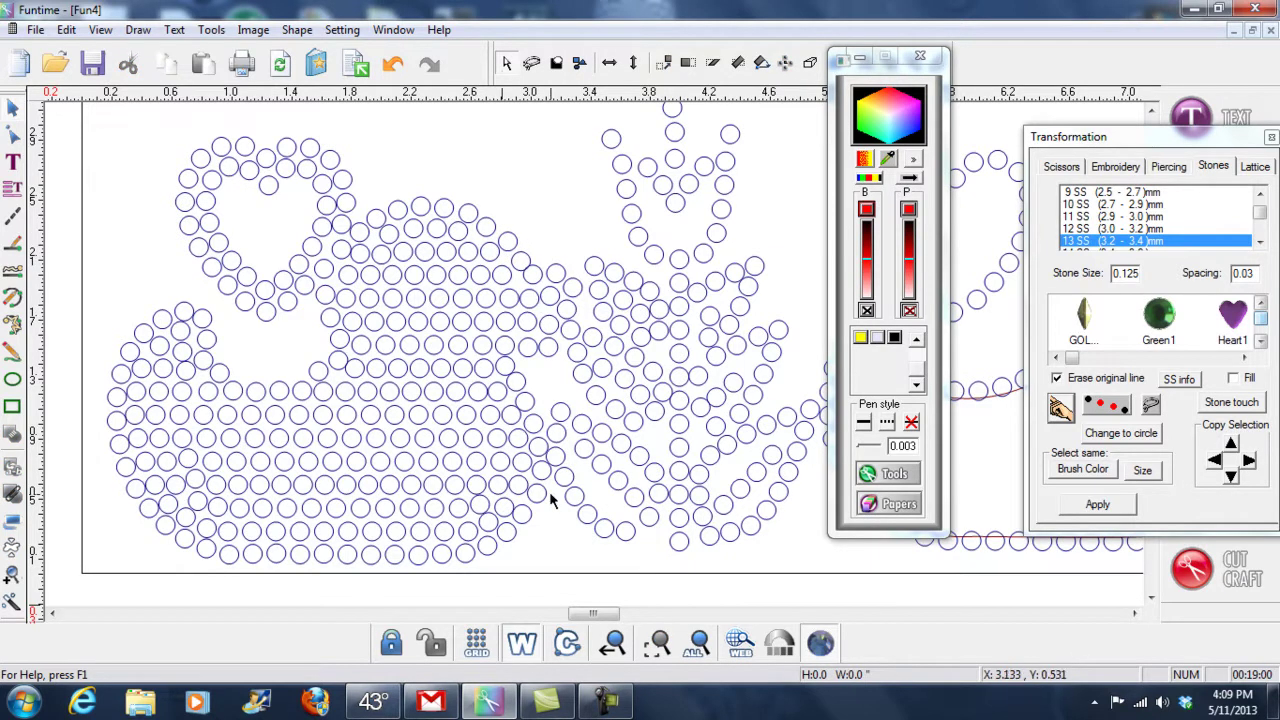
left_click(612, 645)
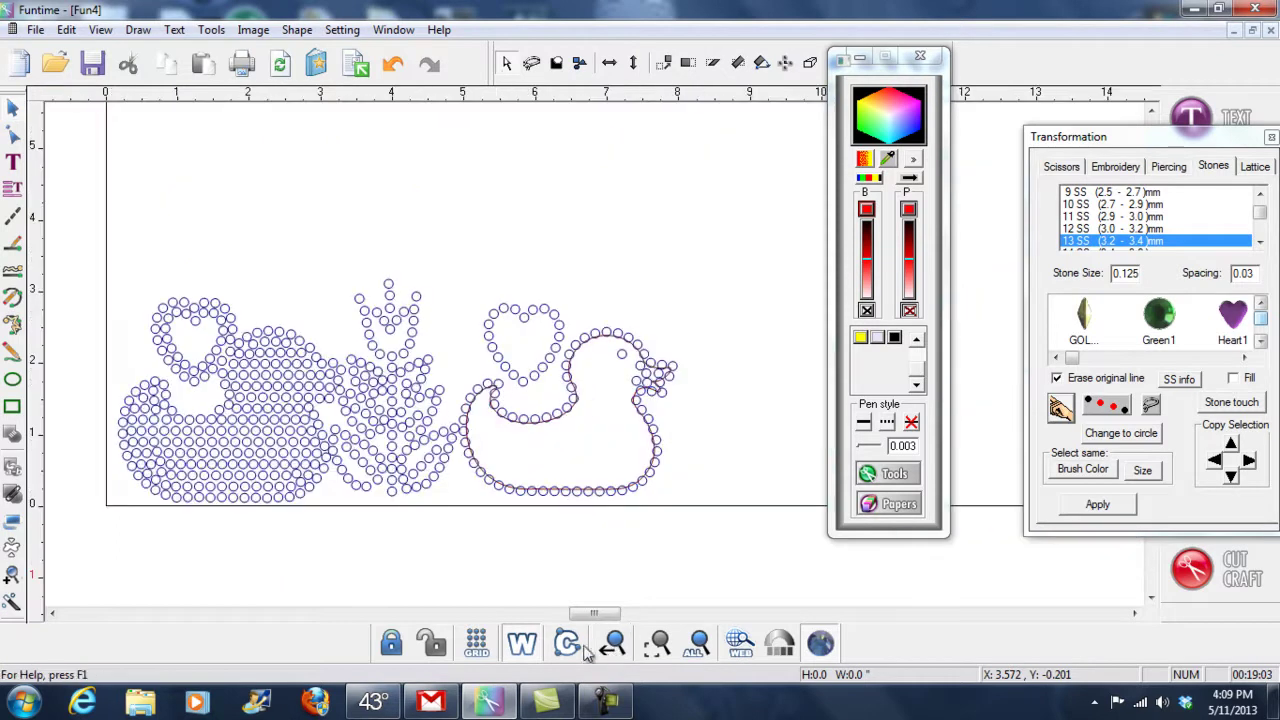
left_click(527, 645)
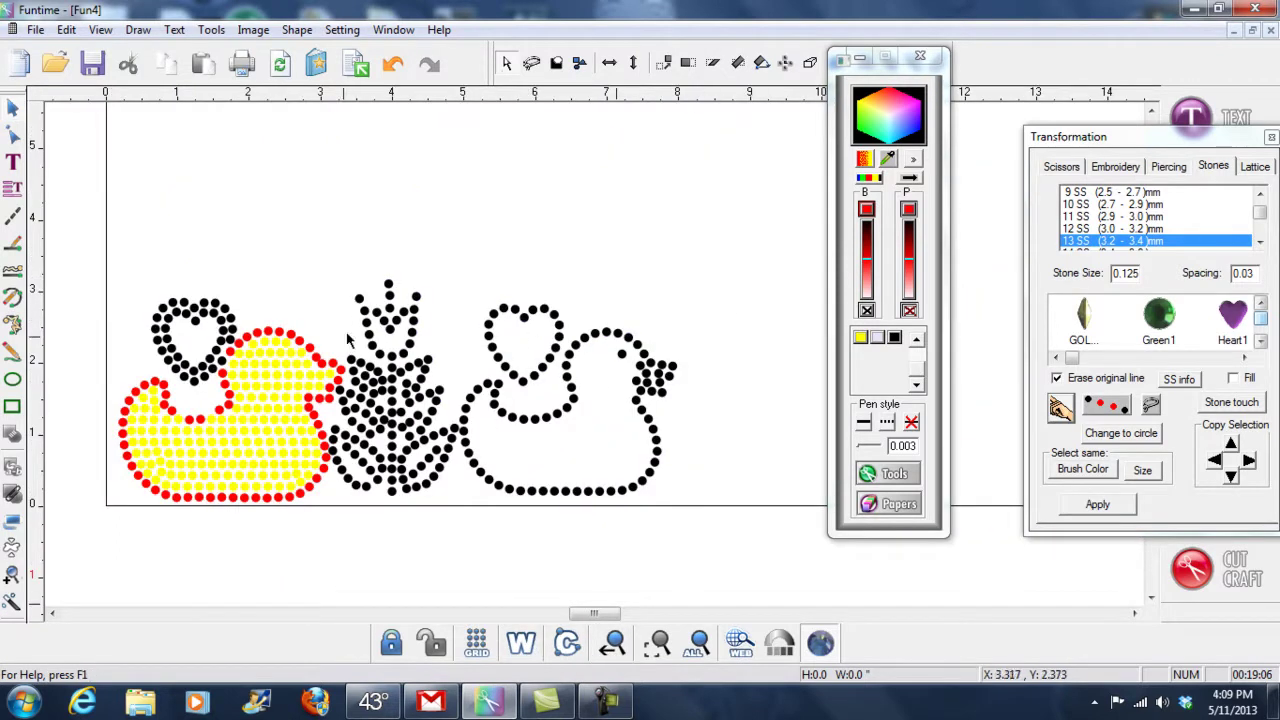
Step: Recolour the yellow outline stone in the curve of the left duck's back red
left_click(180, 420)
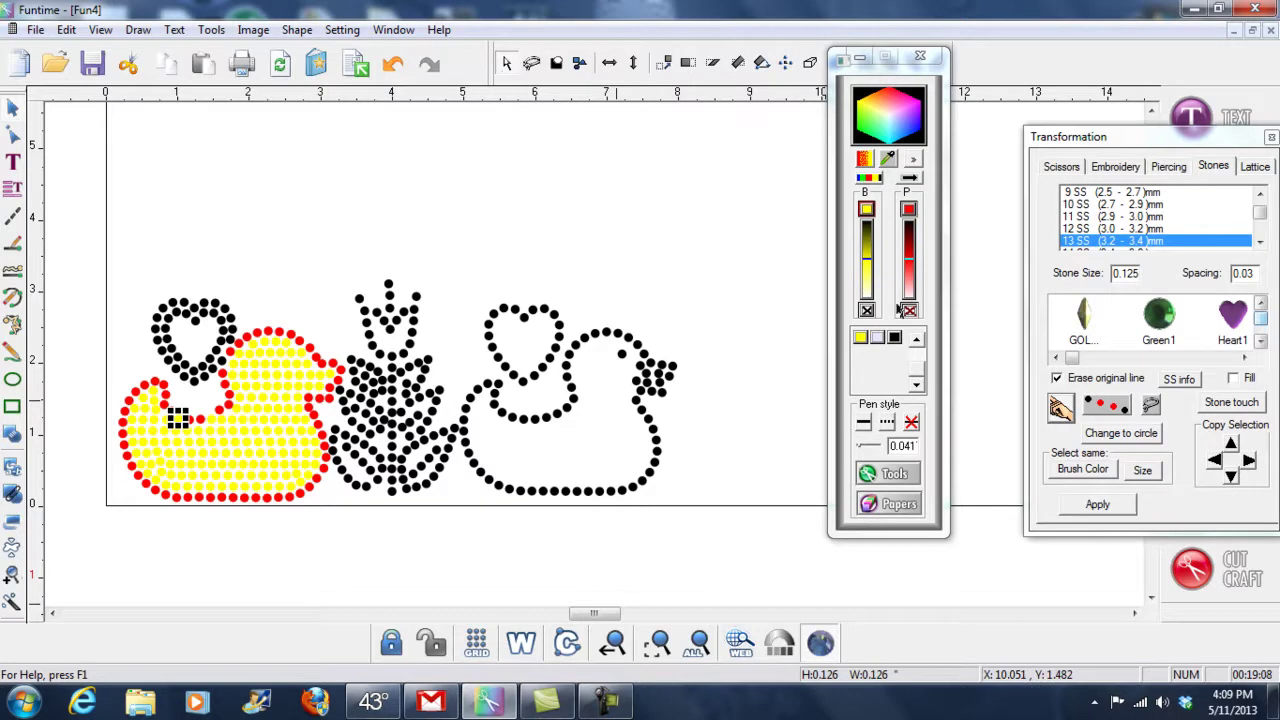
left_click(916, 347)
left_click(862, 388)
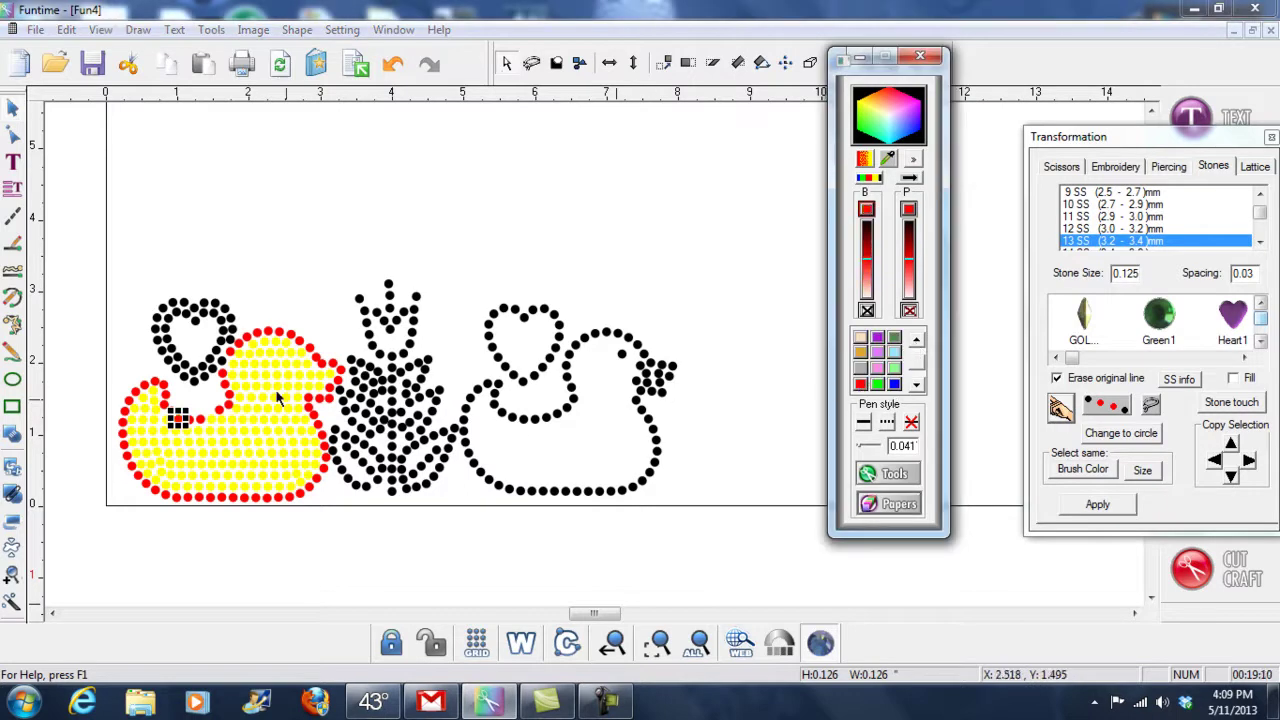
Step: Recolour the next yellow outline stone along the curve of the left duck's back red
left_click(221, 390)
left_click(211, 422)
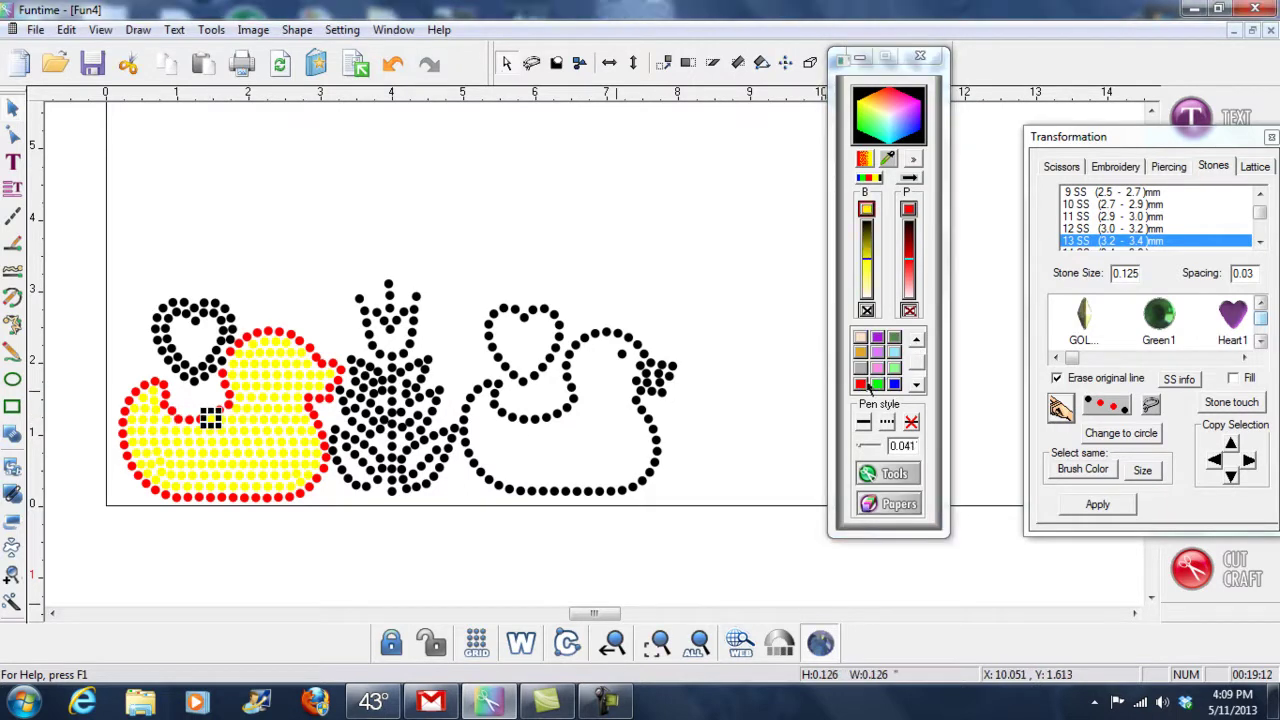
left_click(862, 384)
left_click(309, 143)
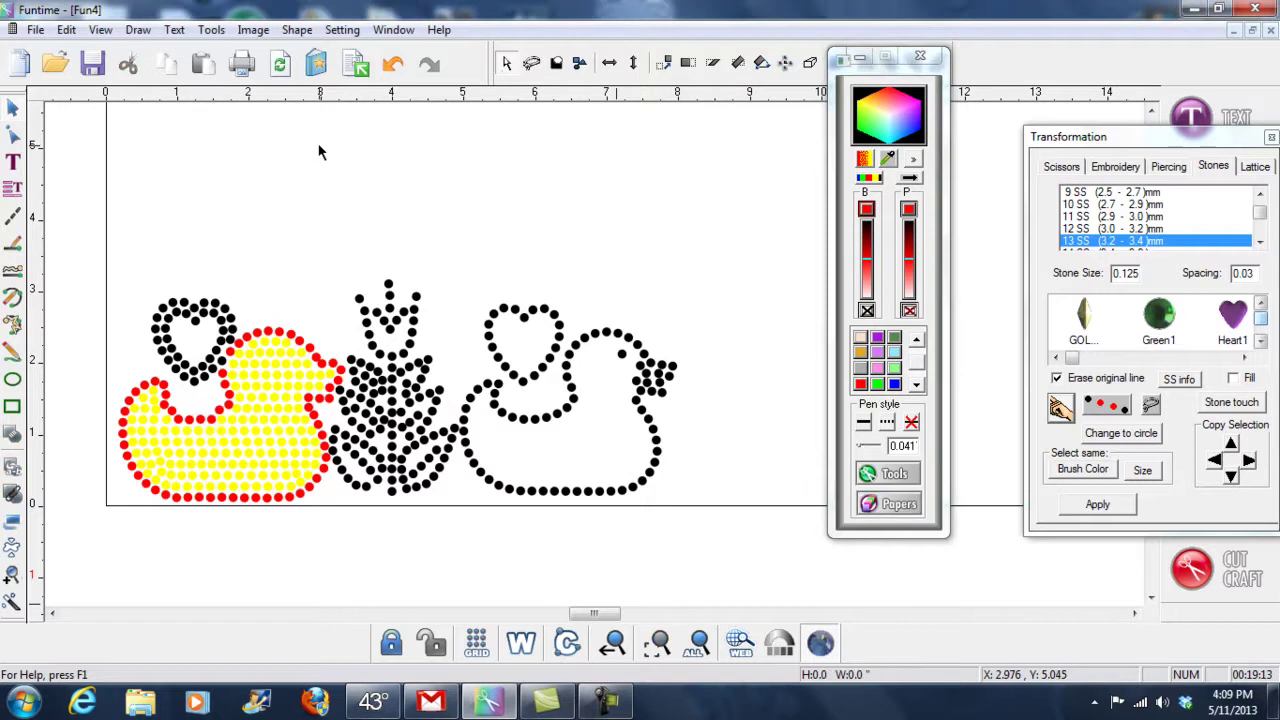
Step: Recolour the black outline stone where the left duck's neck meets the heart red
left_click(309, 346)
left_click(299, 290)
left_click(222, 360)
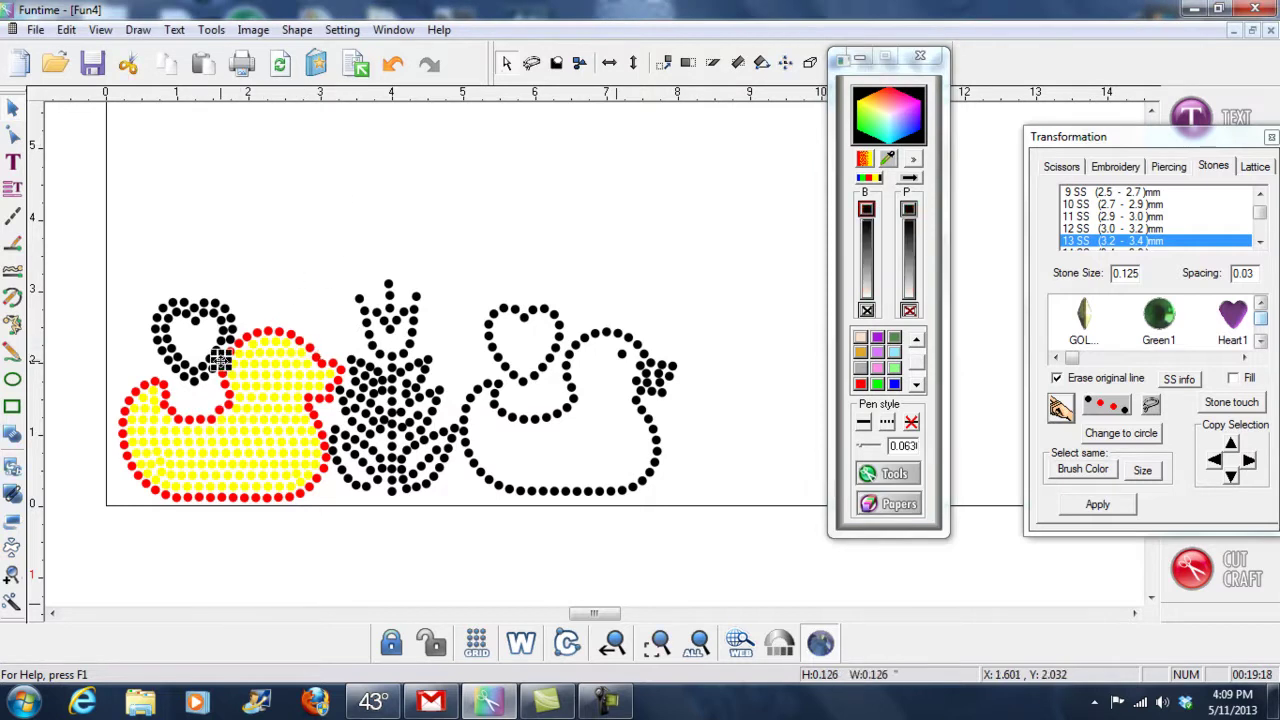
left_click(380, 191)
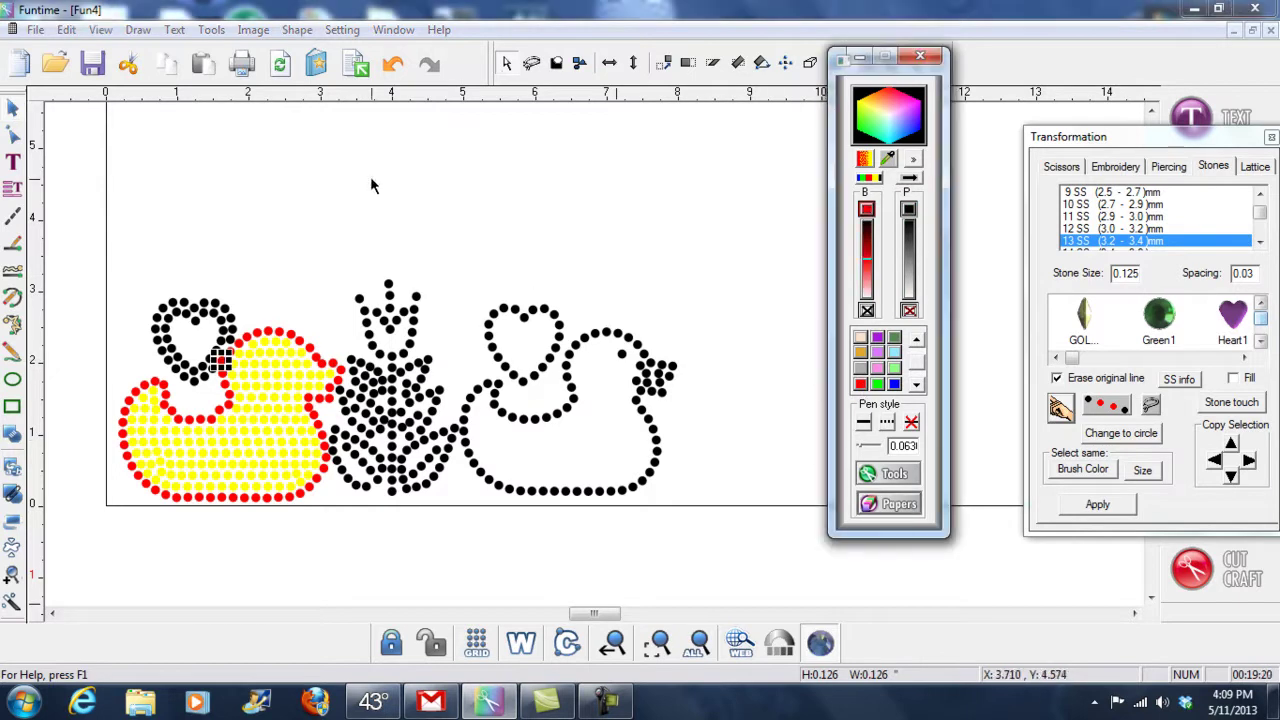
Step: Select all stones sharing the brush colour of the left duck's red outline and recolour them light peach
left_click(300, 342)
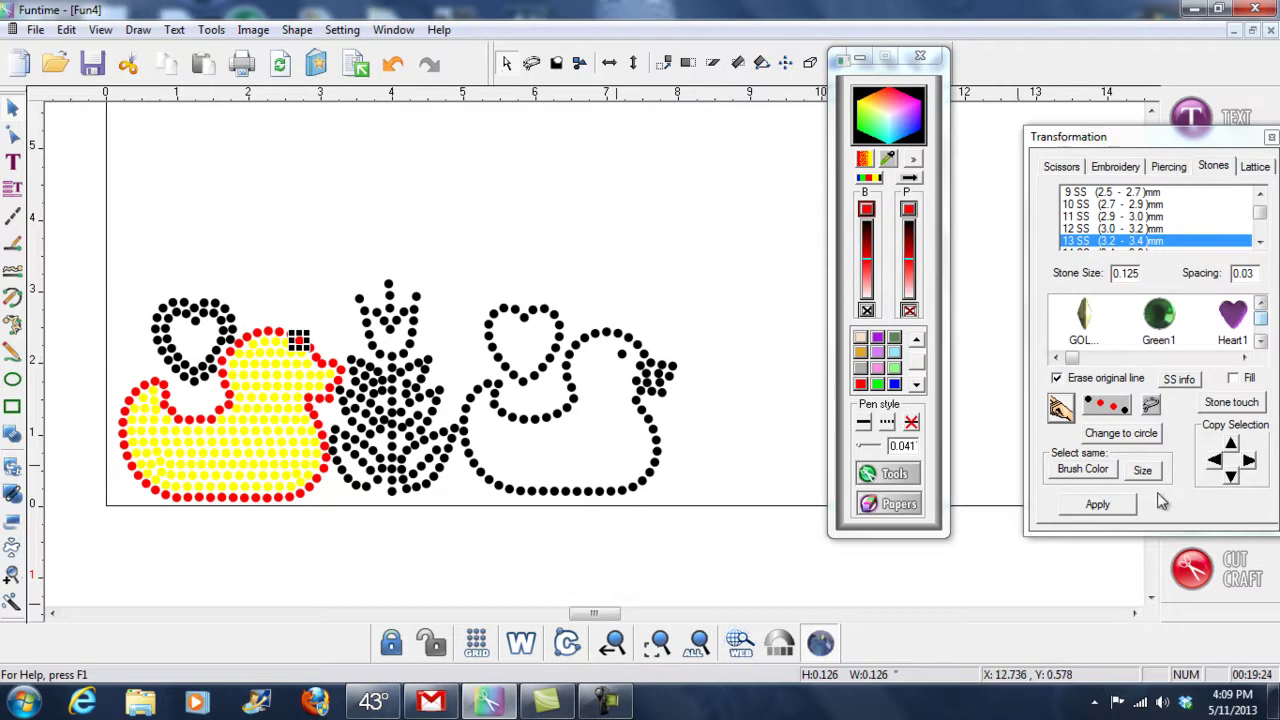
left_click(1097, 472)
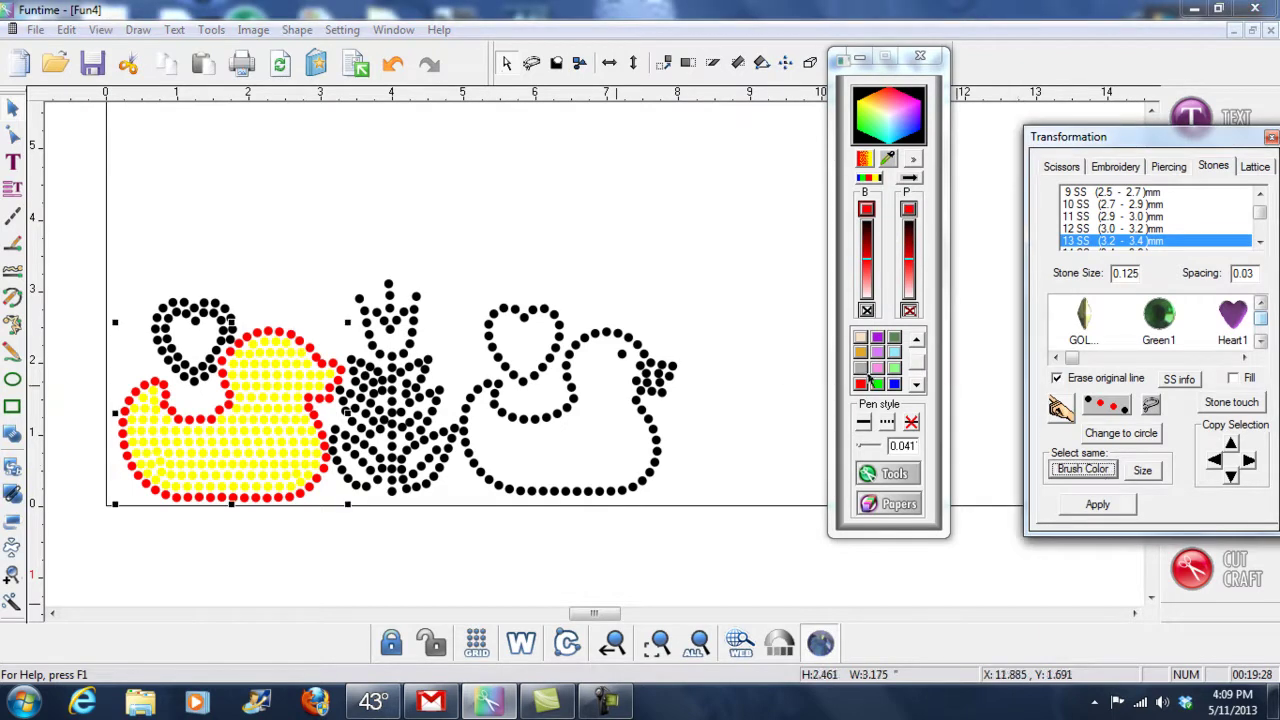
left_click(860, 340)
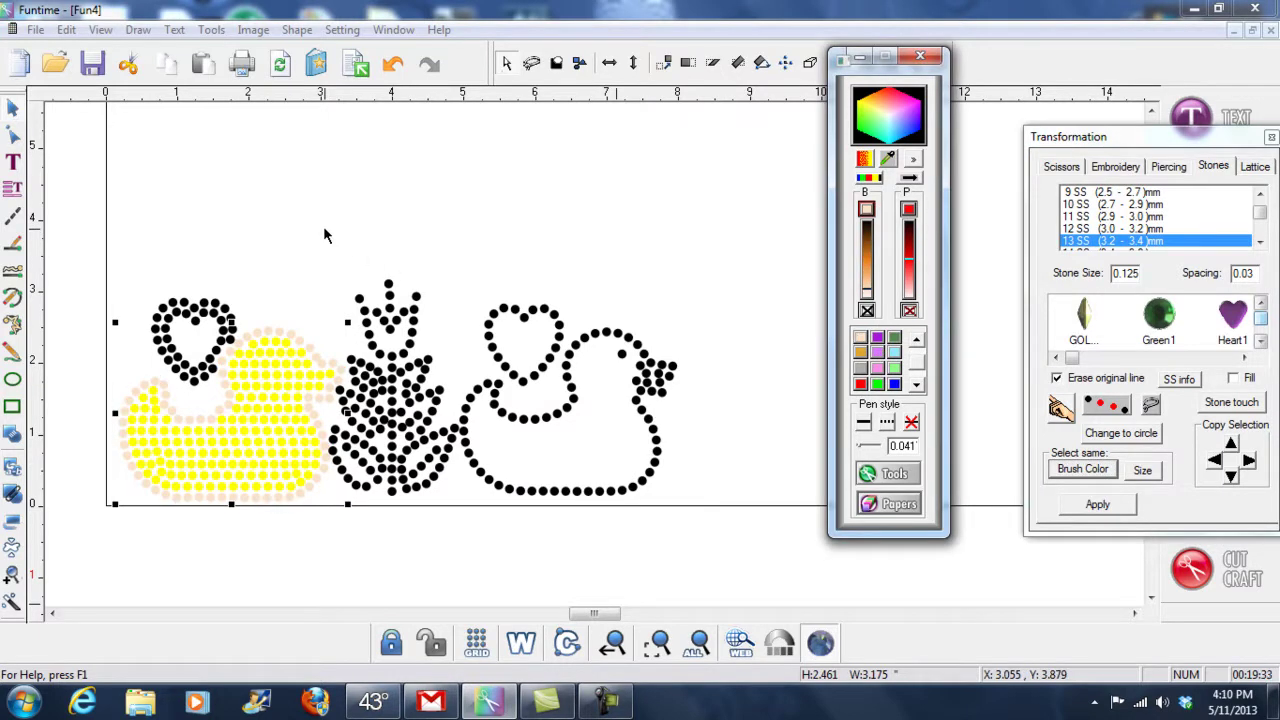
left_click(231, 217)
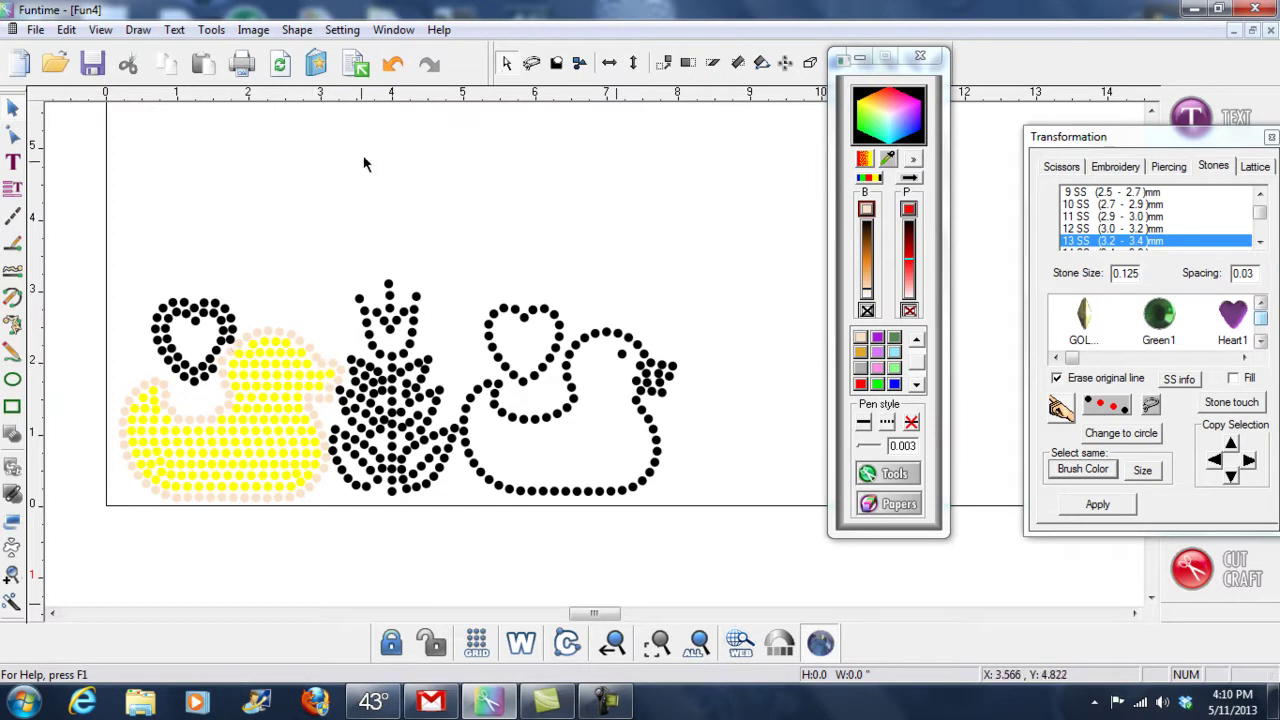
Step: Lasso the left heart's black stones and recolour them red, including the ones missed along its edge near the duck's head
left_click(532, 62)
mouse_move(202, 239)
left_mouse_down()
mouse_move(114, 274)
mouse_move(162, 382)
mouse_move(185, 393)
mouse_move(207, 389)
mouse_move(214, 370)
mouse_move(198, 236)
left_mouse_up()
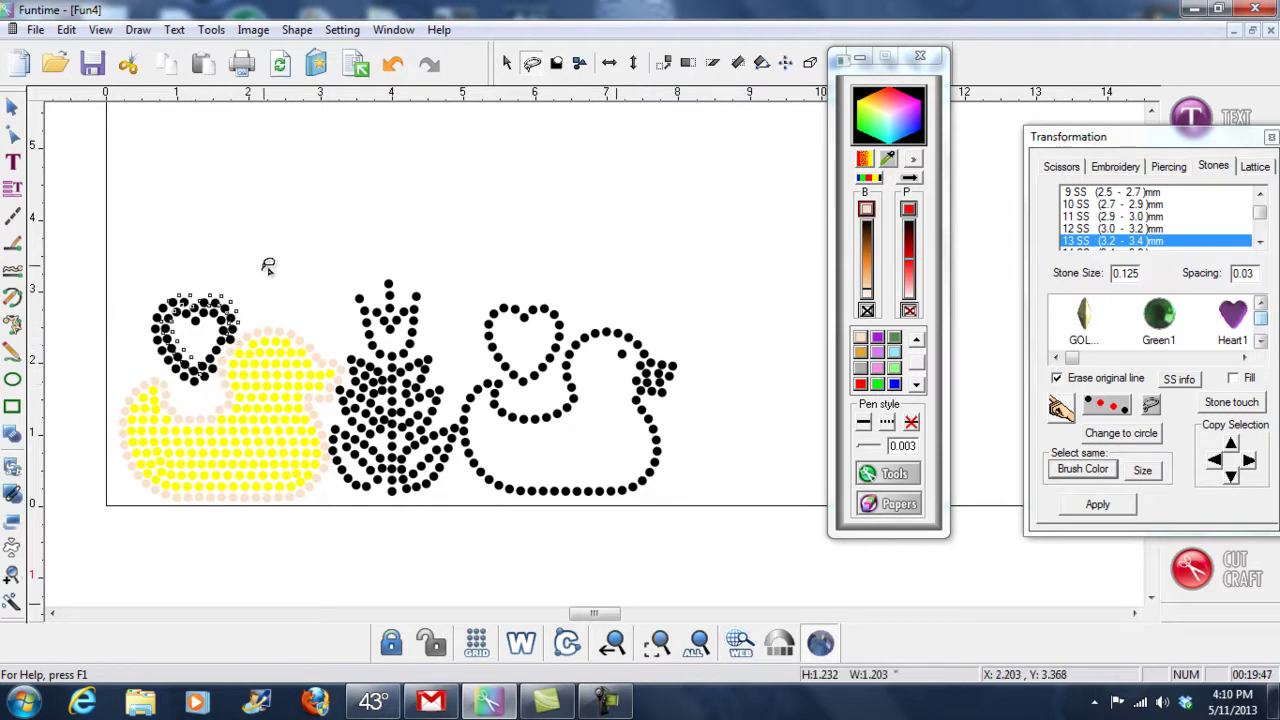
left_click(861, 385)
mouse_move(247, 304)
left_mouse_down()
mouse_move(203, 343)
mouse_move(203, 387)
mouse_move(248, 304)
left_mouse_up()
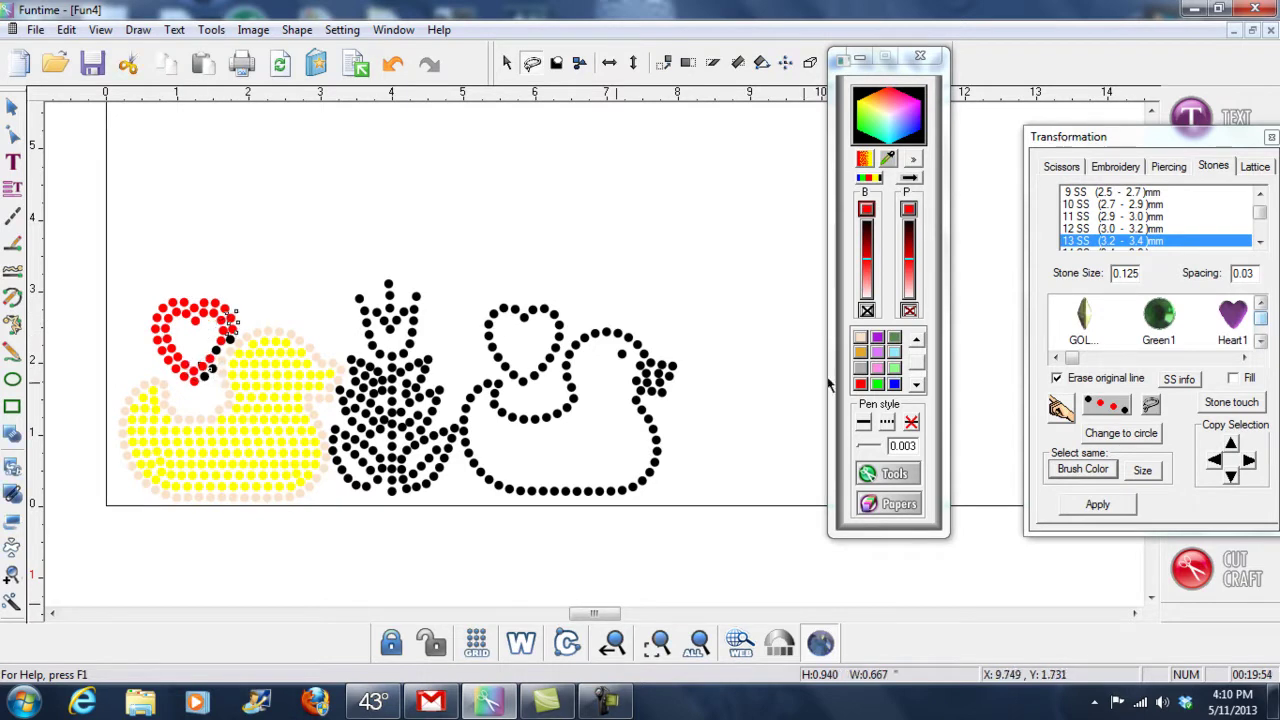
left_click(861, 386)
left_click(183, 284)
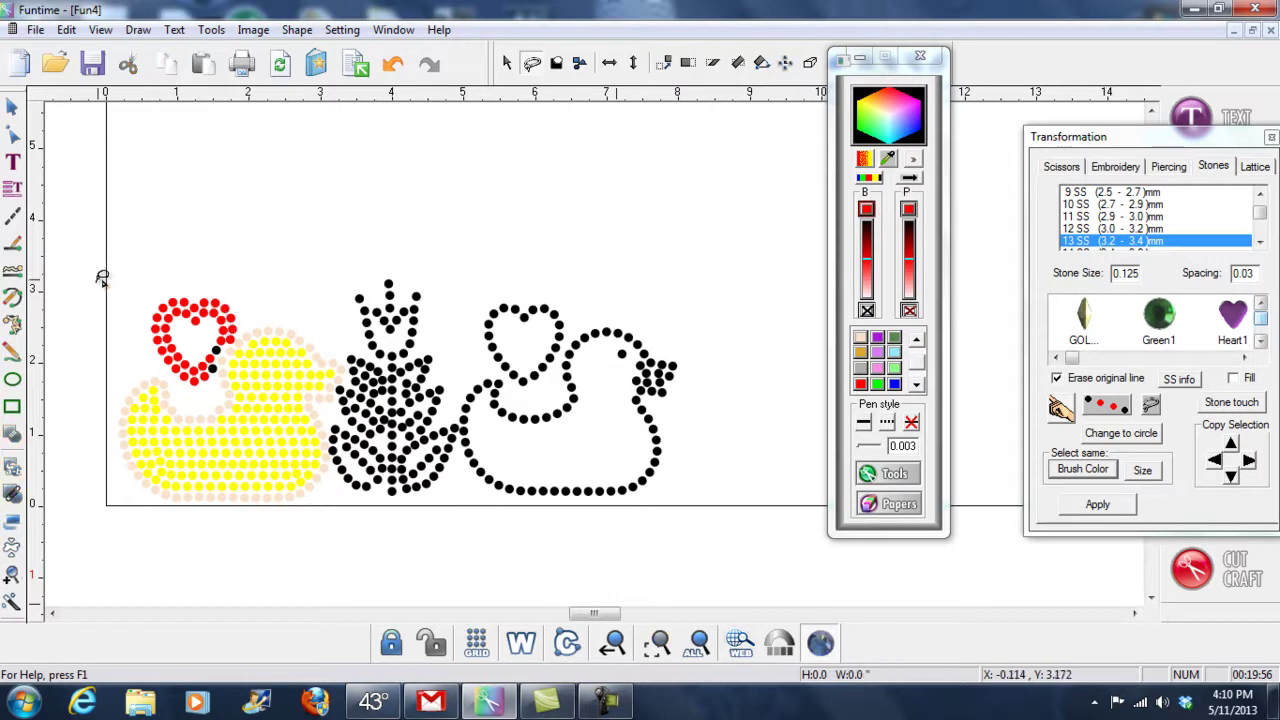
Step: Recolour the last two black stones on the left heart's lower edge beside the duck red
left_click(10, 566)
left_click_drag(149, 271, 266, 386)
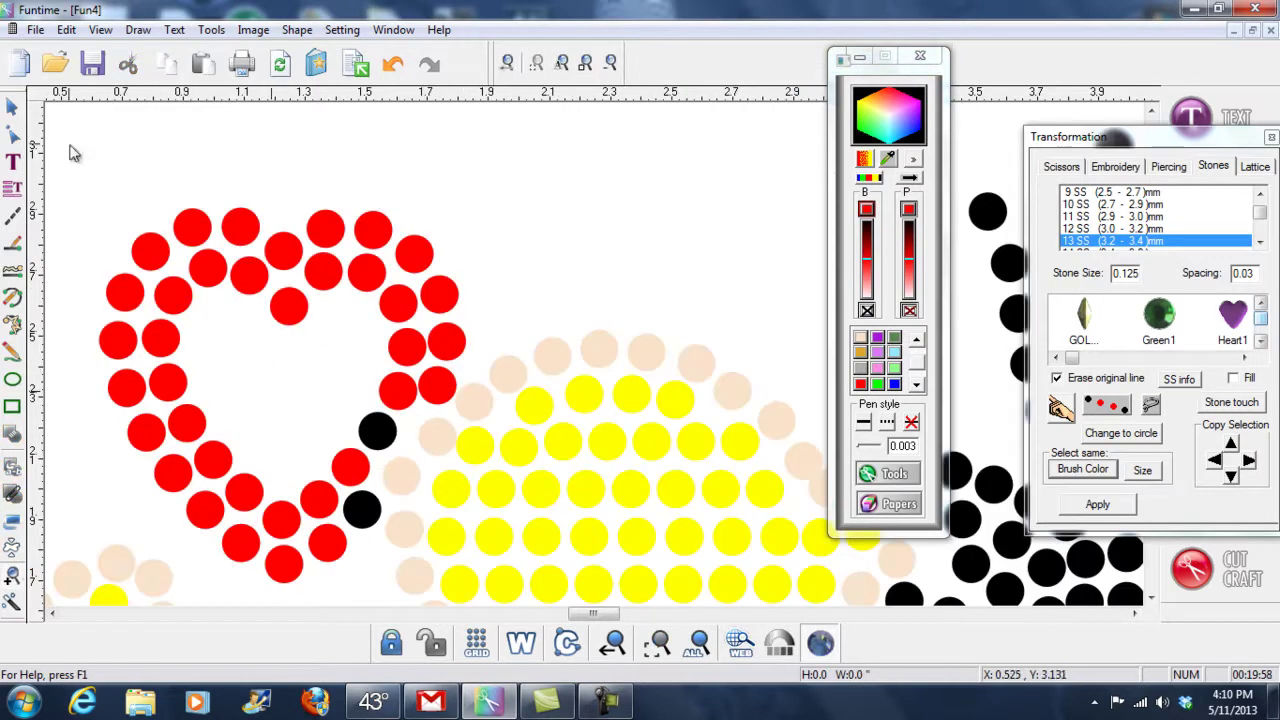
left_click(531, 63)
mouse_move(328, 413)
left_mouse_down()
mouse_move(352, 568)
mouse_move(382, 496)
mouse_move(368, 412)
left_mouse_up()
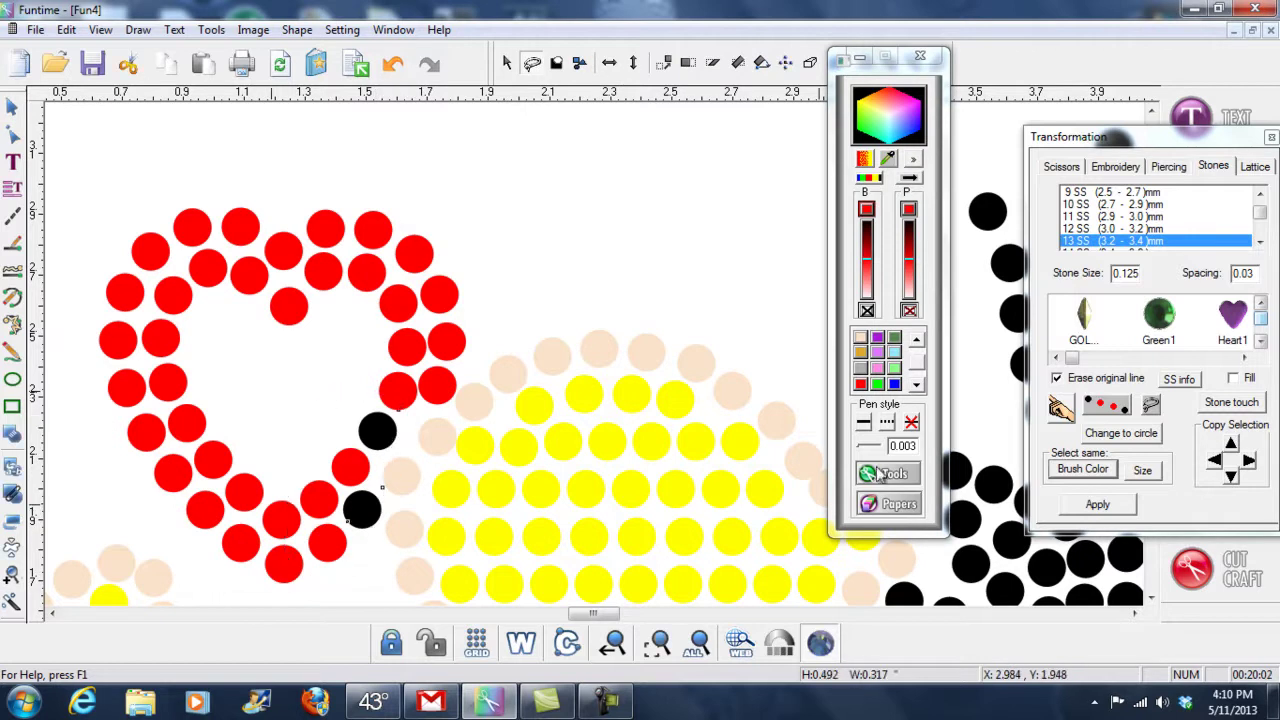
left_click(859, 384)
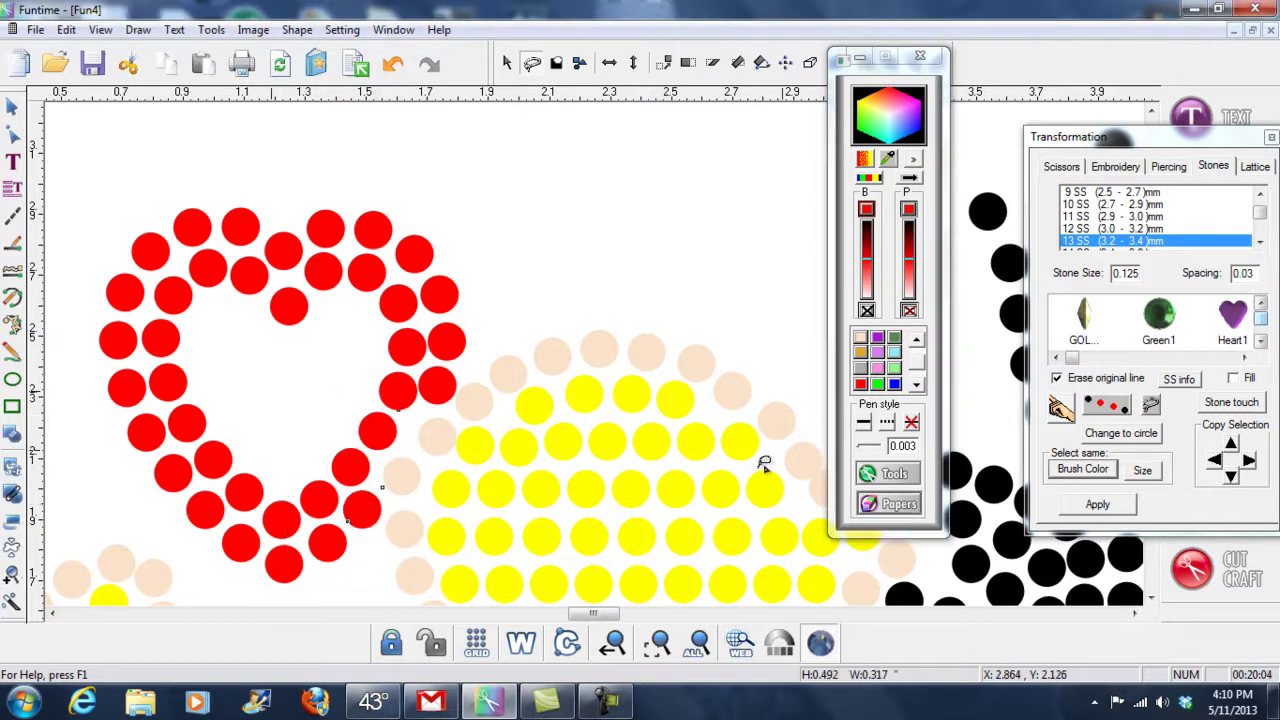
Step: Recolour the inner row of stones in the left heart light peach
mouse_move(403, 255)
left_mouse_down()
mouse_move(325, 252)
mouse_move(280, 268)
mouse_move(206, 248)
mouse_move(158, 305)
mouse_move(156, 397)
mouse_move(243, 517)
mouse_move(290, 540)
mouse_move(348, 496)
mouse_move(415, 398)
mouse_move(408, 290)
mouse_move(386, 257)
left_mouse_up()
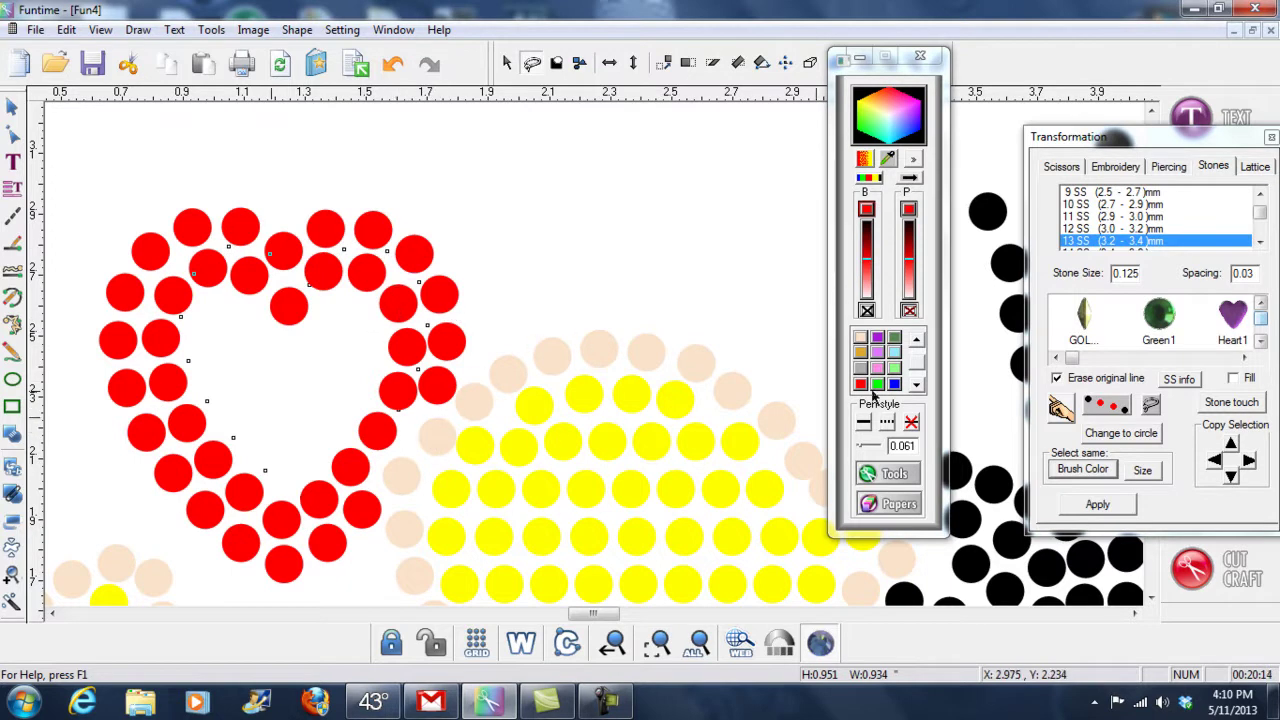
left_click(860, 339)
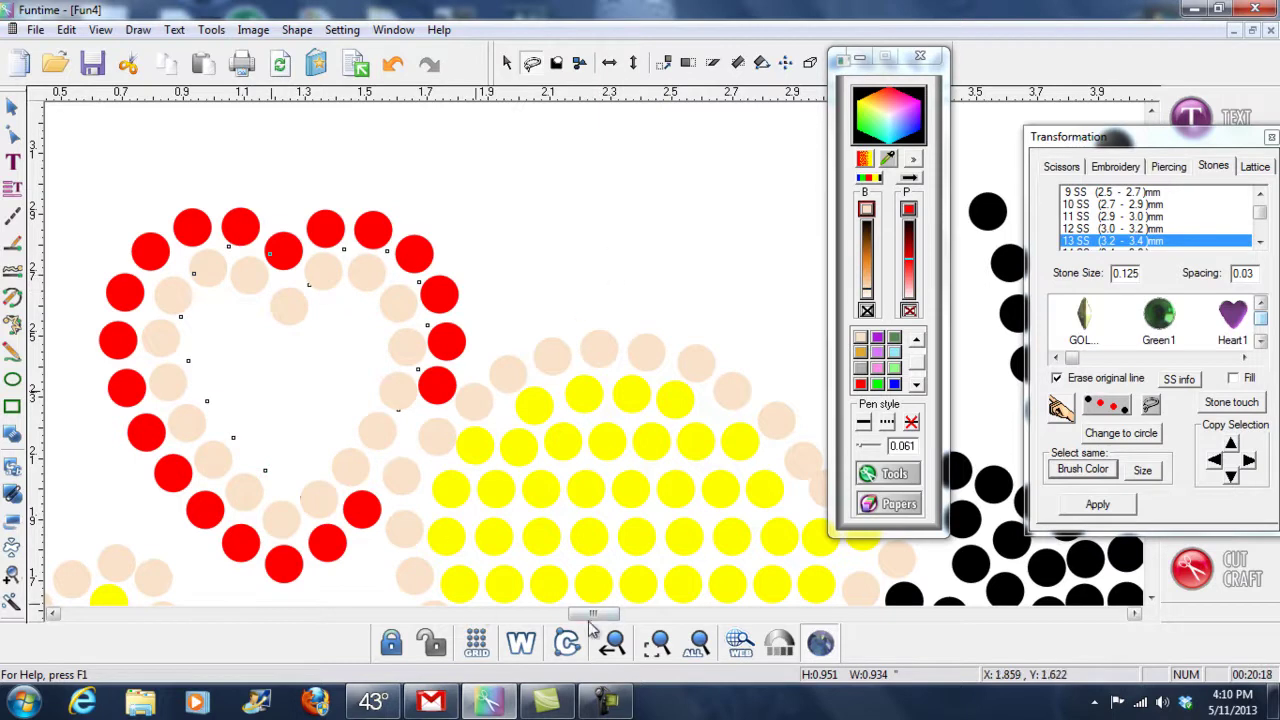
left_click_drag(590, 614, 600, 614)
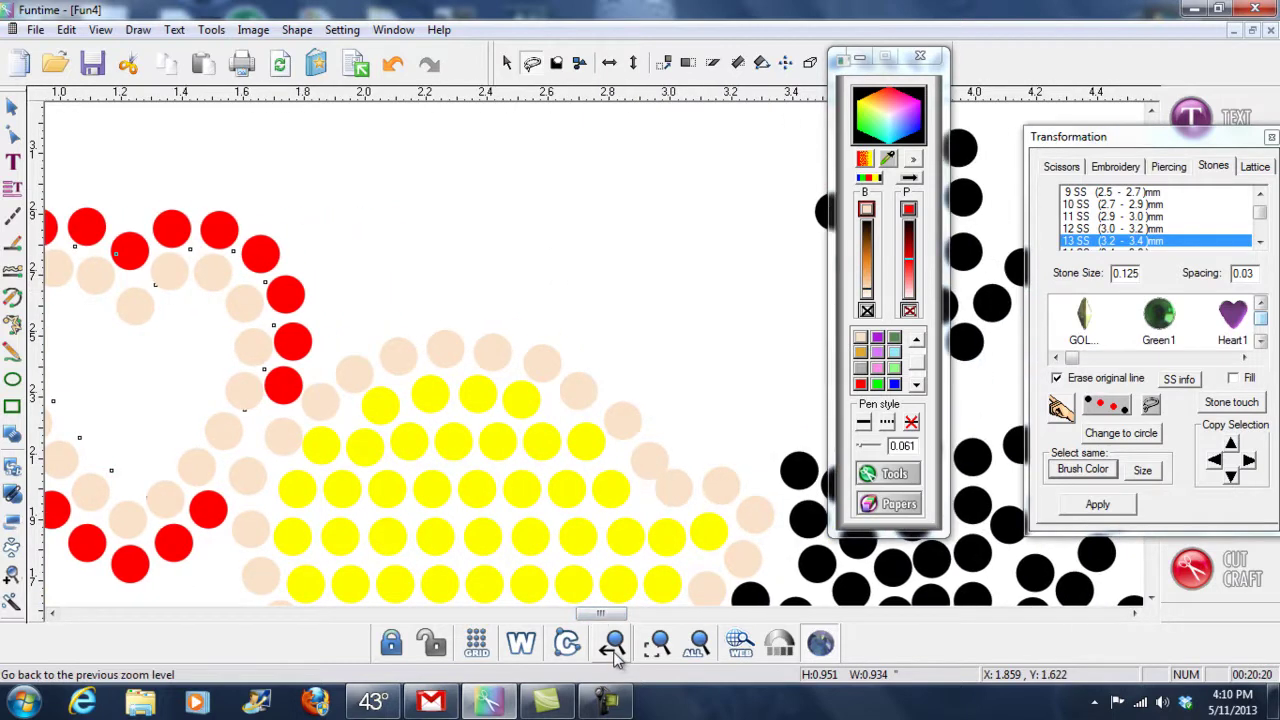
left_click(614, 655)
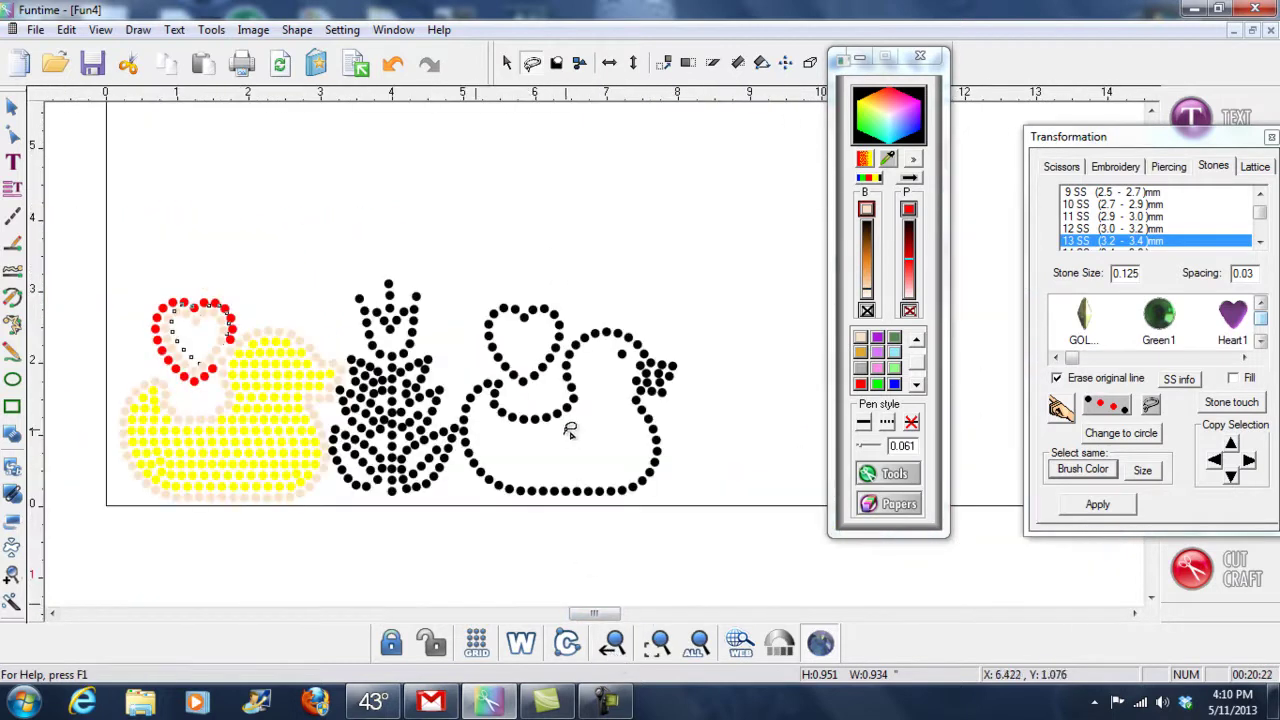
Step: Lasso the right heart's stones and recolour them red
mouse_move(575, 258)
left_mouse_down()
mouse_move(489, 287)
mouse_move(472, 352)
mouse_move(522, 394)
mouse_move(565, 365)
mouse_move(569, 272)
left_mouse_up()
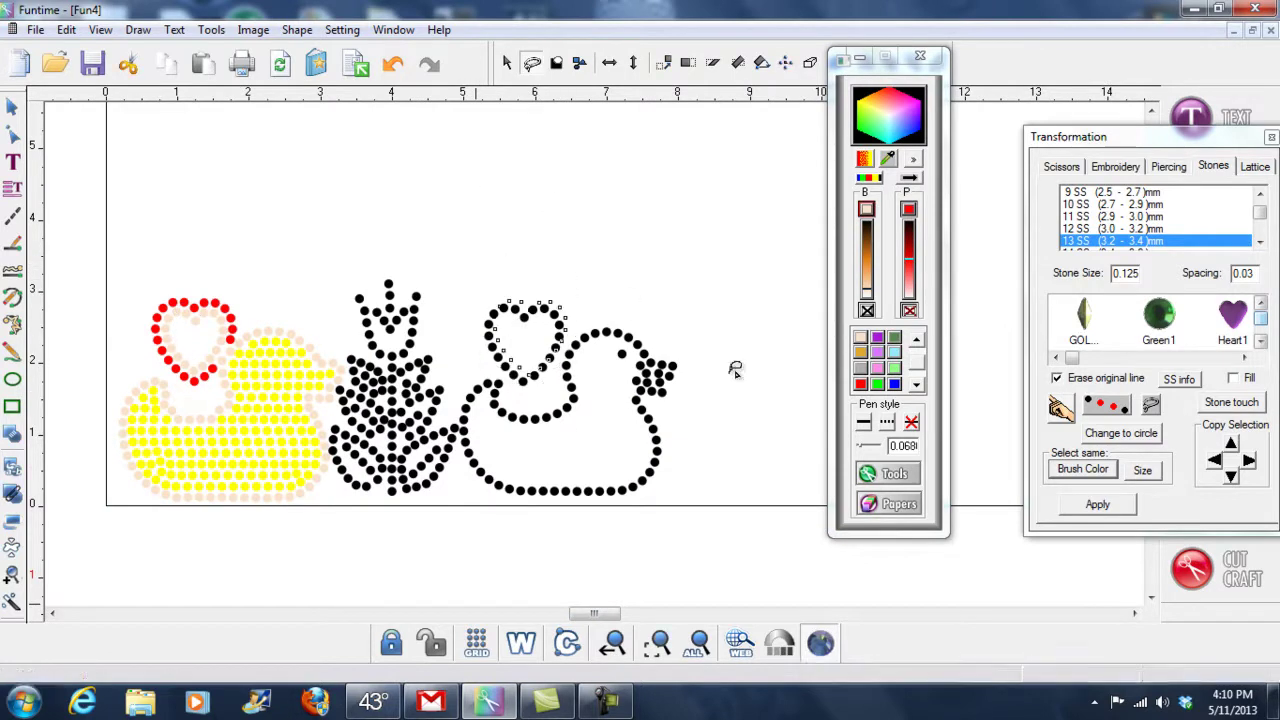
left_click(861, 386)
left_click(749, 392)
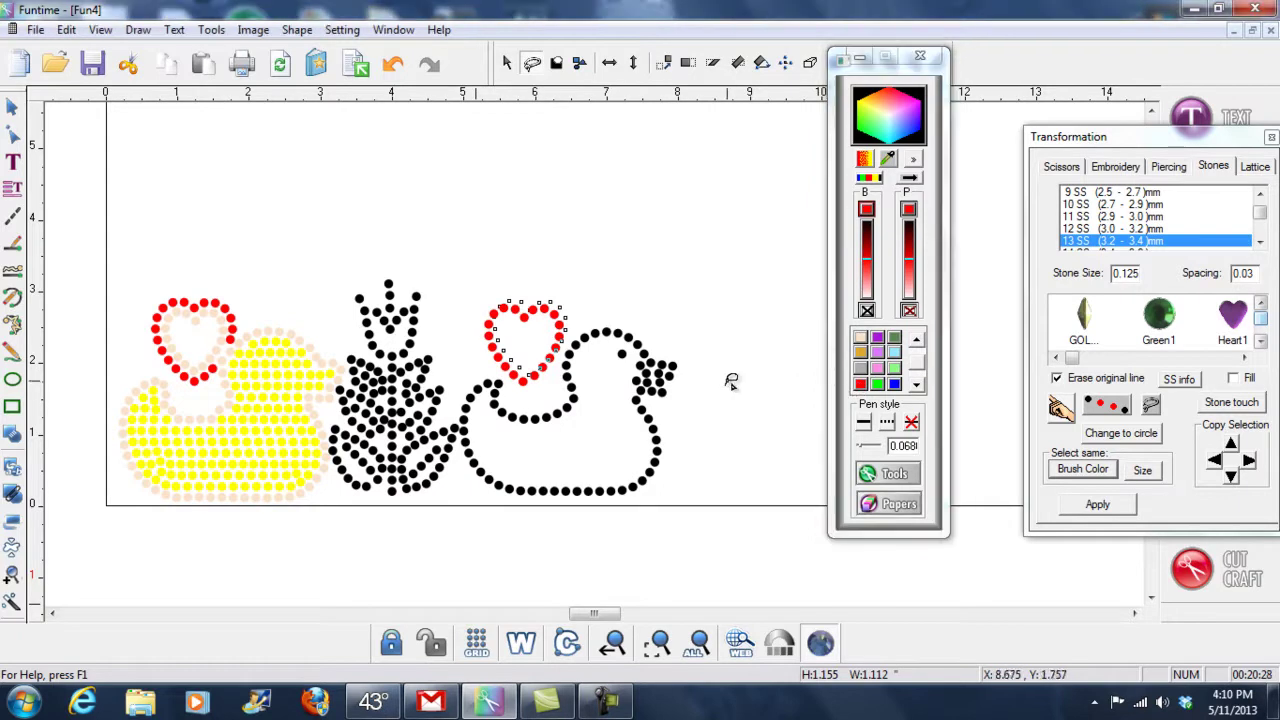
Step: Lasso the right duck's outline, eye and beak stones and recolour them yellow
mouse_move(700, 369)
left_mouse_down()
mouse_move(629, 320)
mouse_move(577, 326)
mouse_move(556, 376)
mouse_move(522, 402)
mouse_move(484, 376)
mouse_move(462, 412)
mouse_move(462, 462)
mouse_move(737, 449)
mouse_move(742, 382)
left_mouse_up()
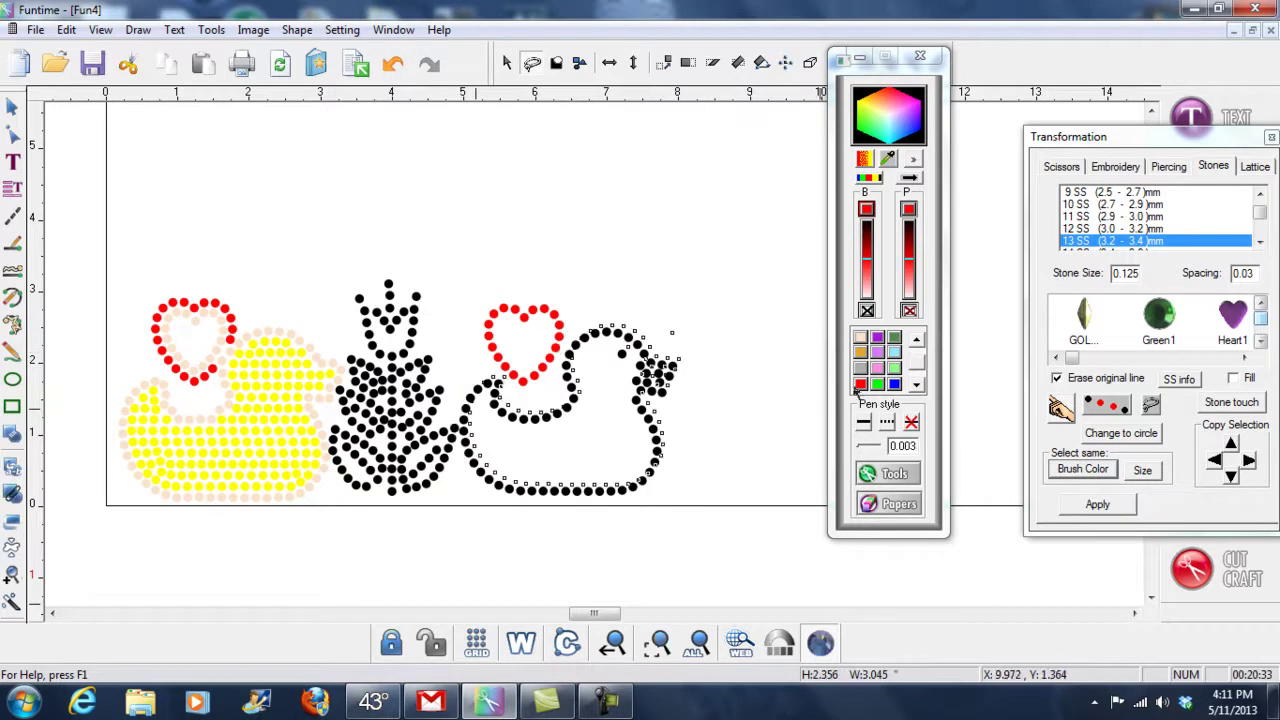
left_click(912, 388)
left_click(860, 338)
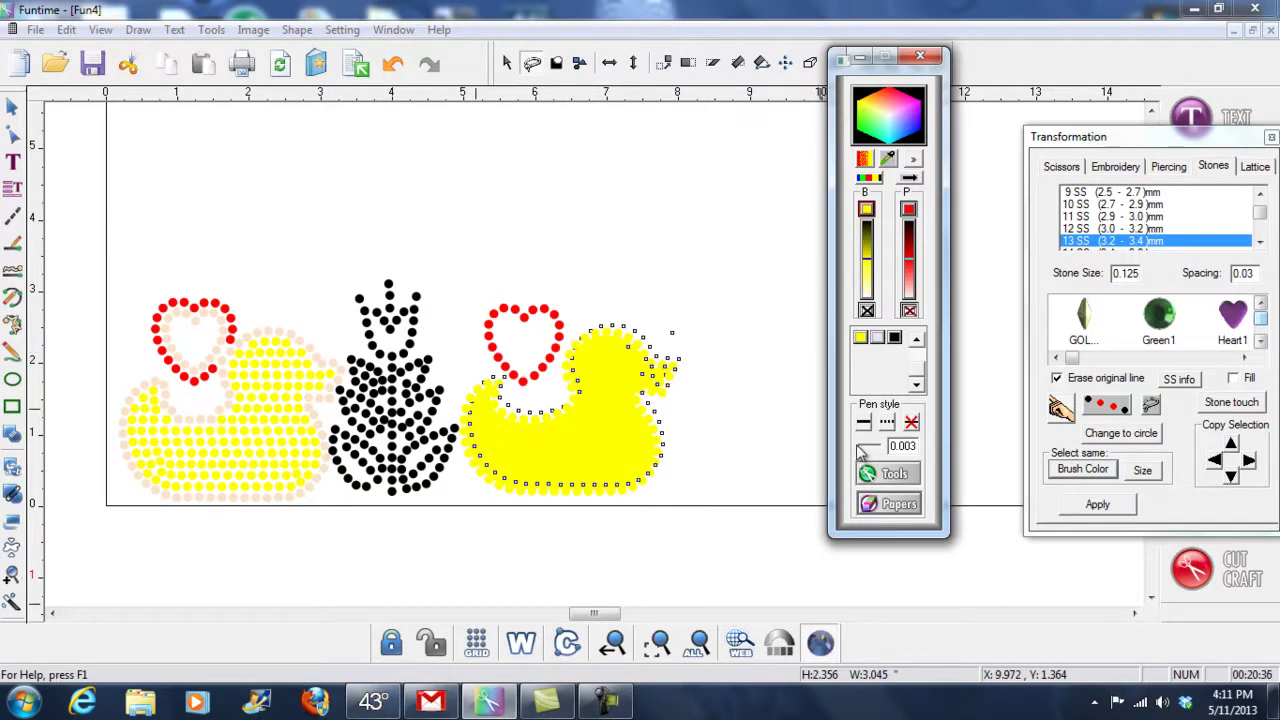
left_click(617, 277)
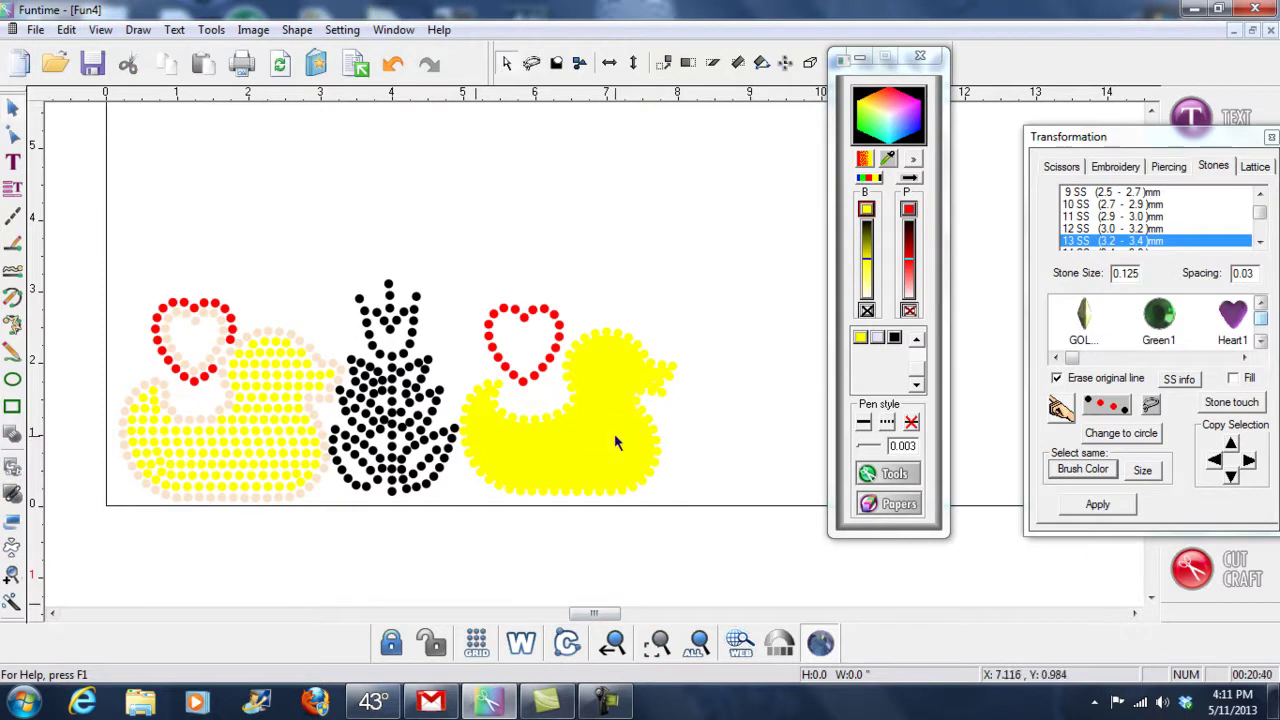
Step: Pull the solid duck shape away from the right duck's stones and delete it
left_click(587, 441)
left_click_drag(587, 441, 717, 246)
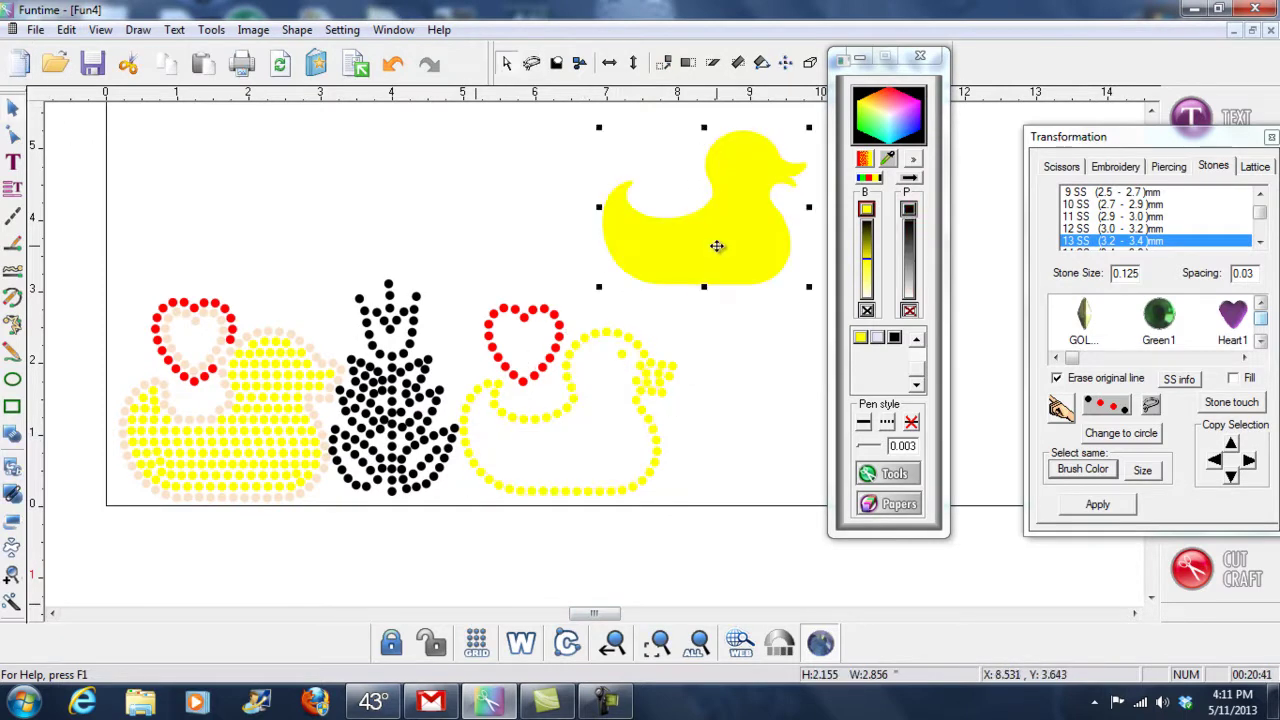
key("Delete")
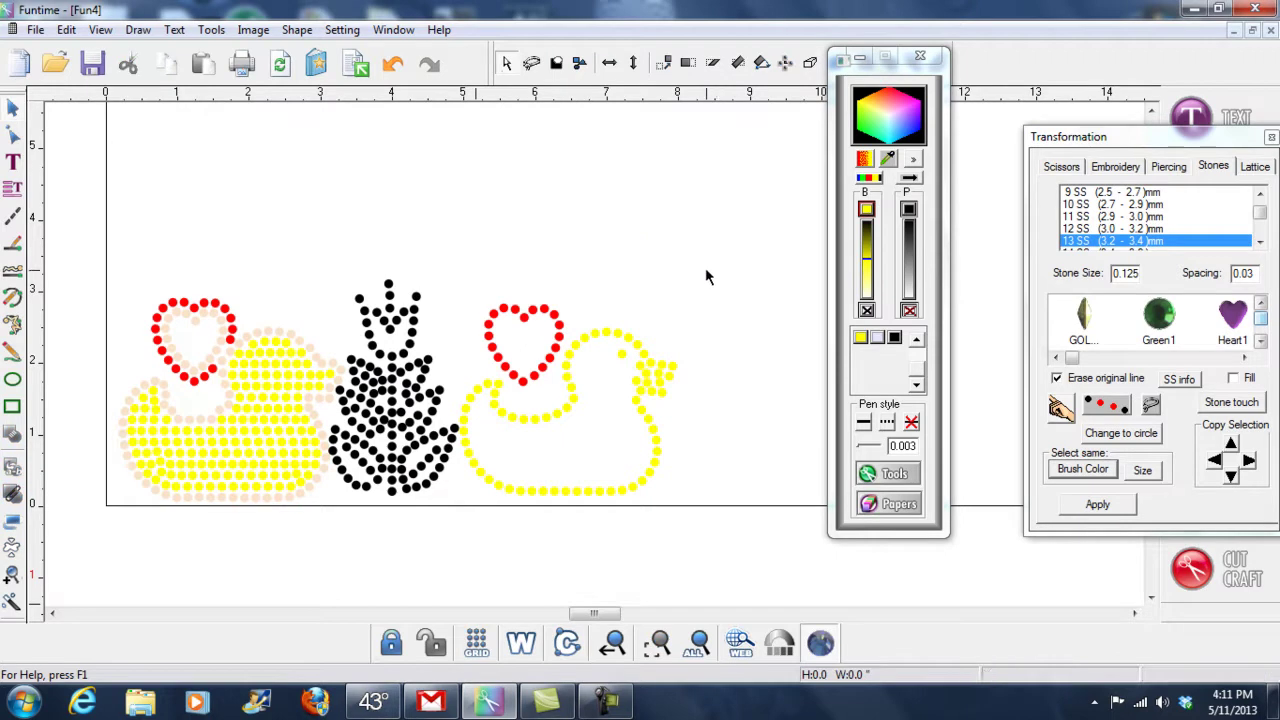
Step: Recolour the tulip's flower head blue and the column of stem stones below it light peach
left_click(532, 63)
mouse_move(465, 276)
left_mouse_down()
mouse_move(342, 262)
mouse_move(356, 327)
mouse_move(375, 347)
mouse_move(445, 318)
left_mouse_up()
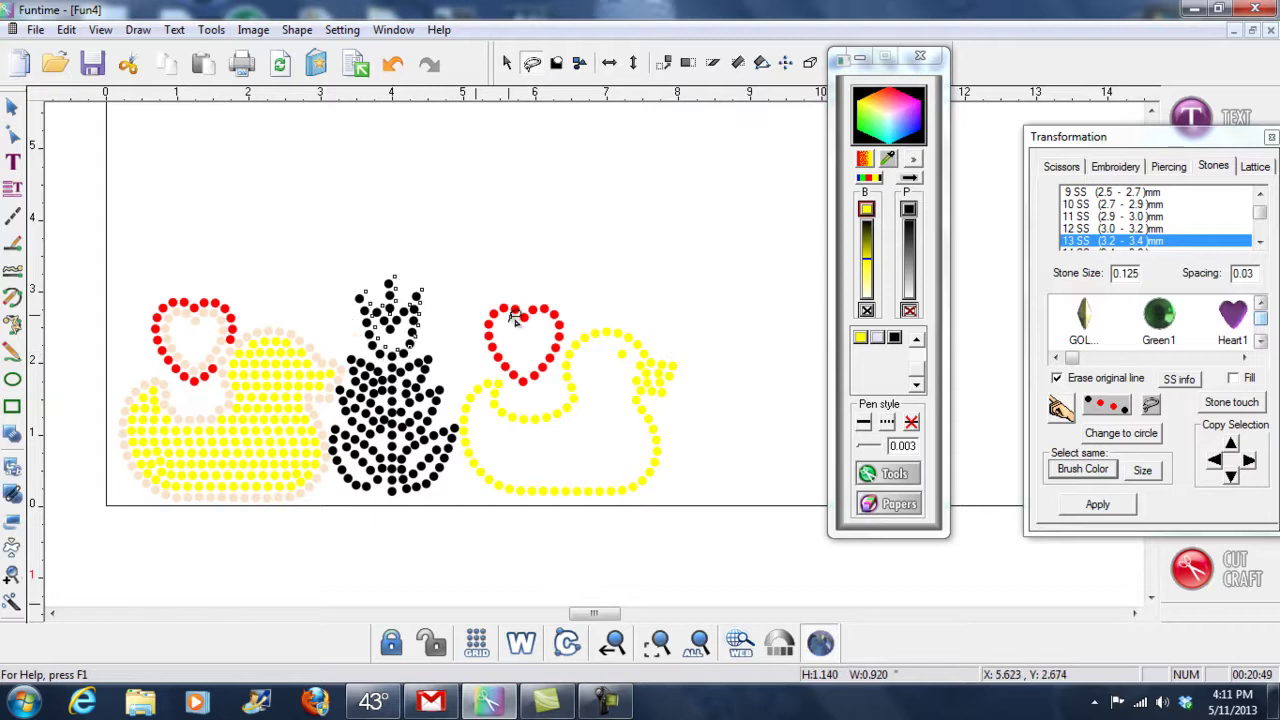
left_click(917, 340)
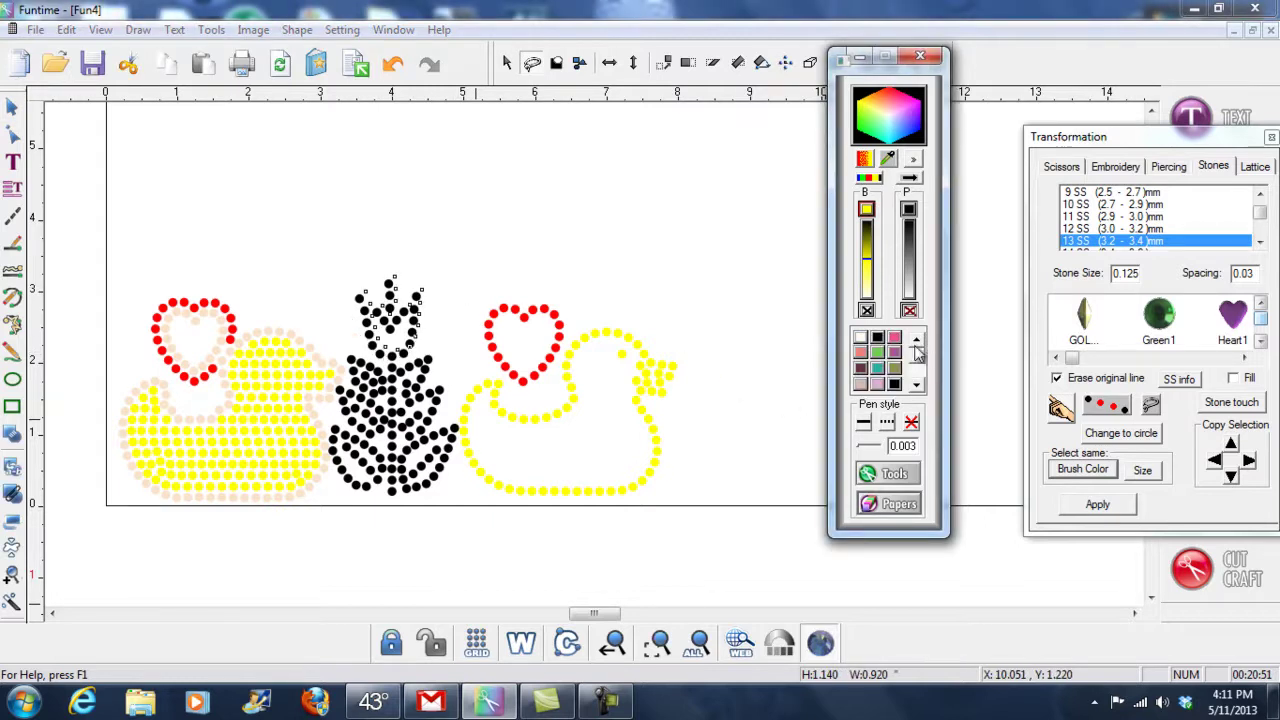
left_click(918, 385)
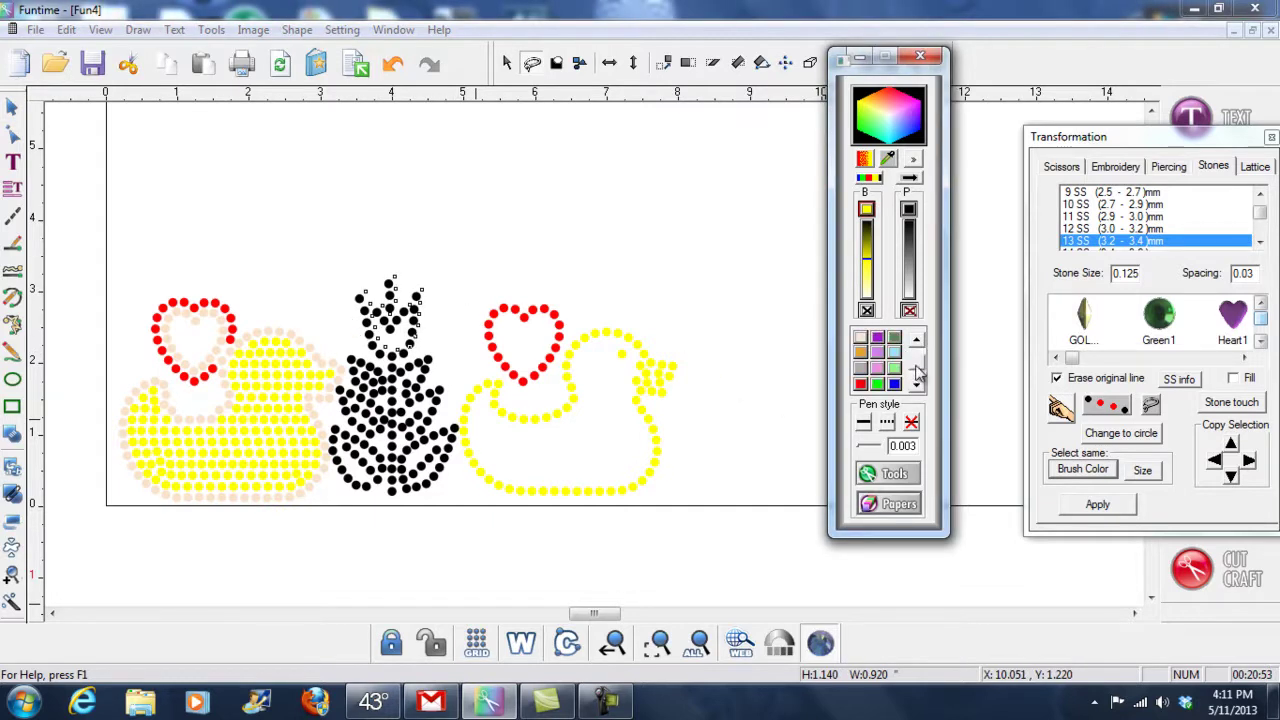
left_click(894, 384)
left_click(554, 249)
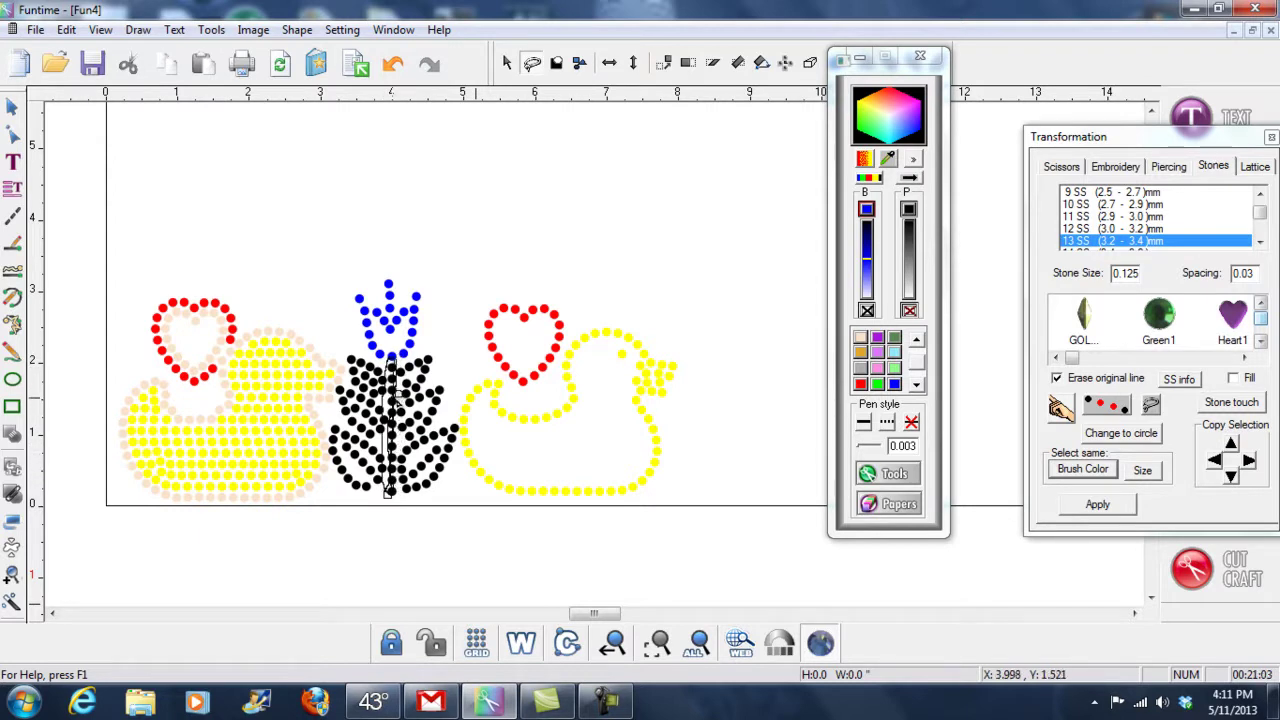
left_click(860, 339)
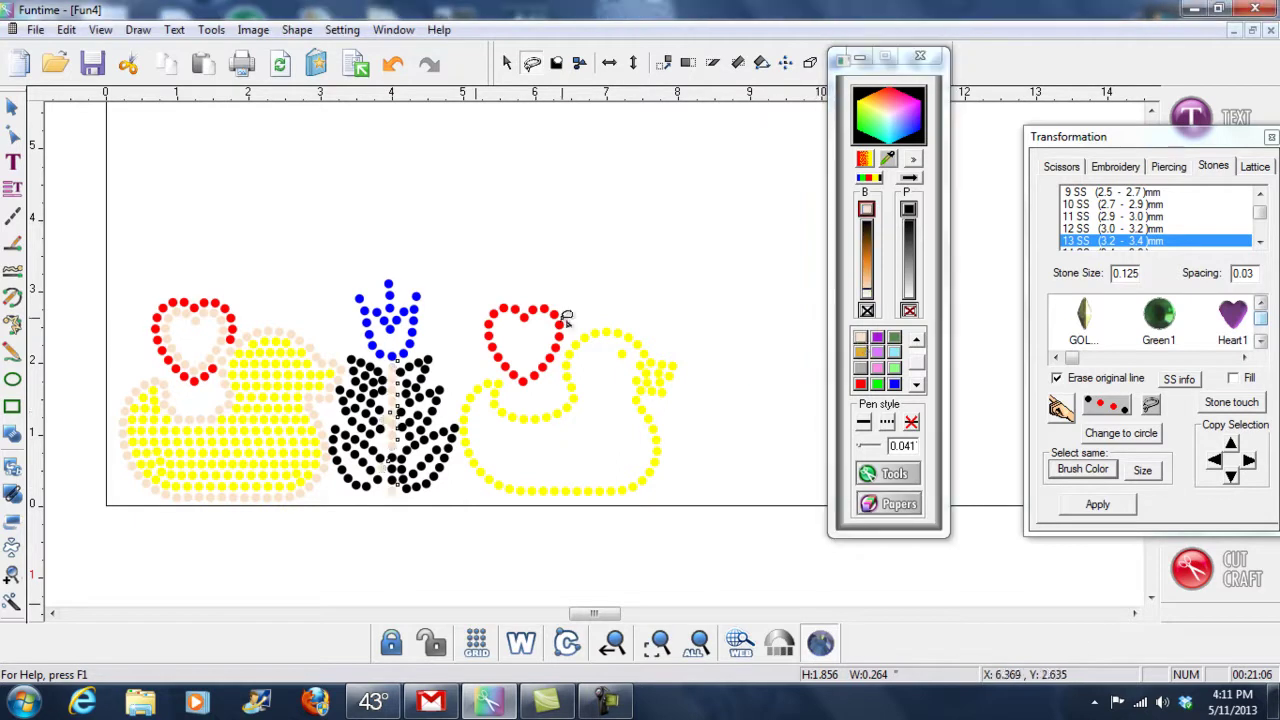
Step: Recolour the stones of the upper and middle leaves on the right side of the tulip's stem green
left_click(12, 574)
left_click_drag(306, 320, 514, 500)
left_click(12, 106)
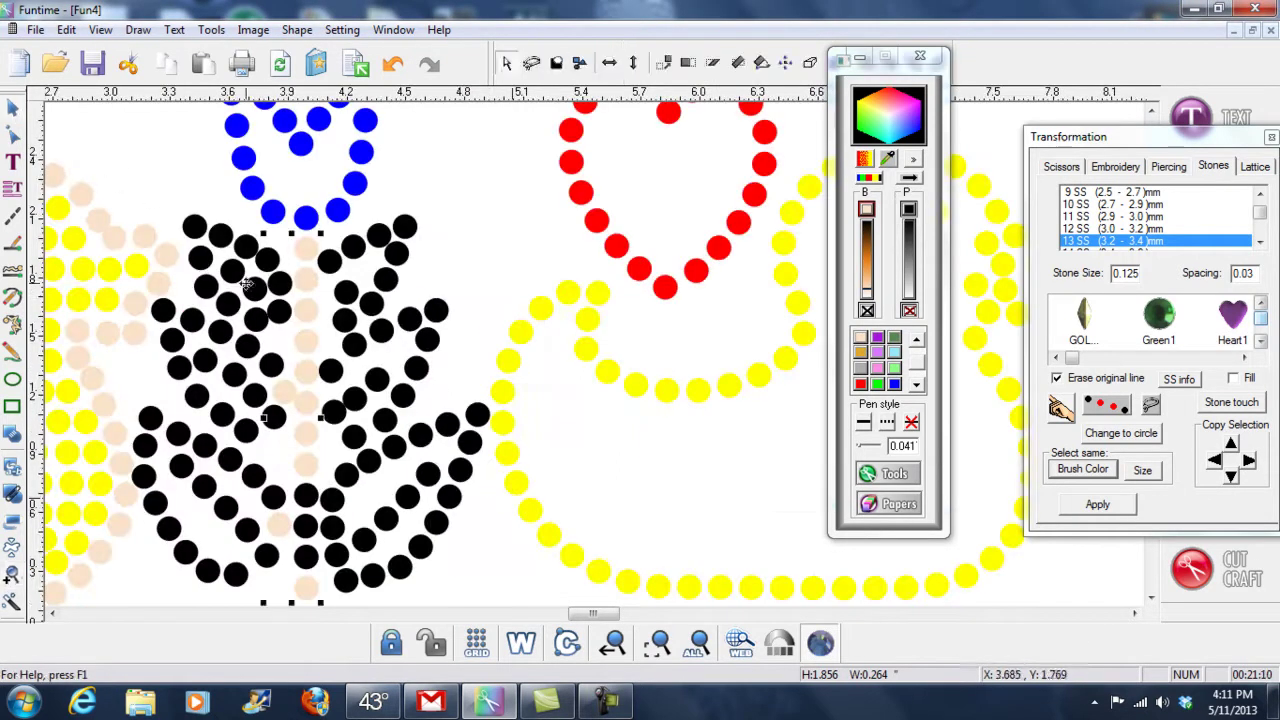
left_click(479, 183)
left_click(532, 63)
mouse_move(455, 206)
left_mouse_down()
mouse_move(345, 234)
mouse_move(312, 270)
mouse_move(330, 320)
mouse_move(409, 309)
mouse_move(455, 200)
left_mouse_up()
left_click(878, 384)
mouse_move(478, 283)
left_mouse_down()
mouse_move(345, 330)
mouse_move(316, 394)
mouse_move(335, 455)
mouse_move(445, 378)
mouse_move(478, 288)
left_mouse_up()
left_click(877, 384)
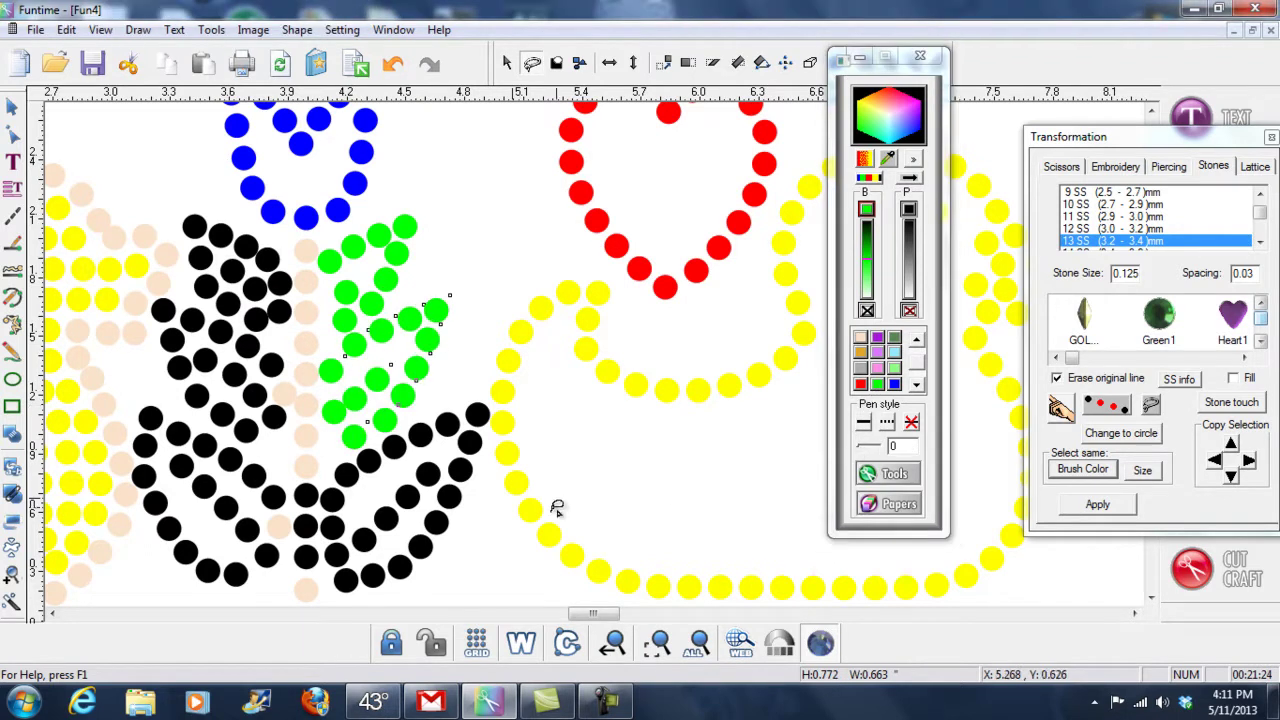
Step: Recolour the stones of the tulip's lower right leaf green and set their pen thickness to 0
mouse_move(464, 385)
left_mouse_down()
mouse_move(322, 478)
mouse_move(315, 578)
mouse_move(423, 451)
mouse_move(492, 203)
mouse_move(462, 161)
left_mouse_up()
left_click(880, 388)
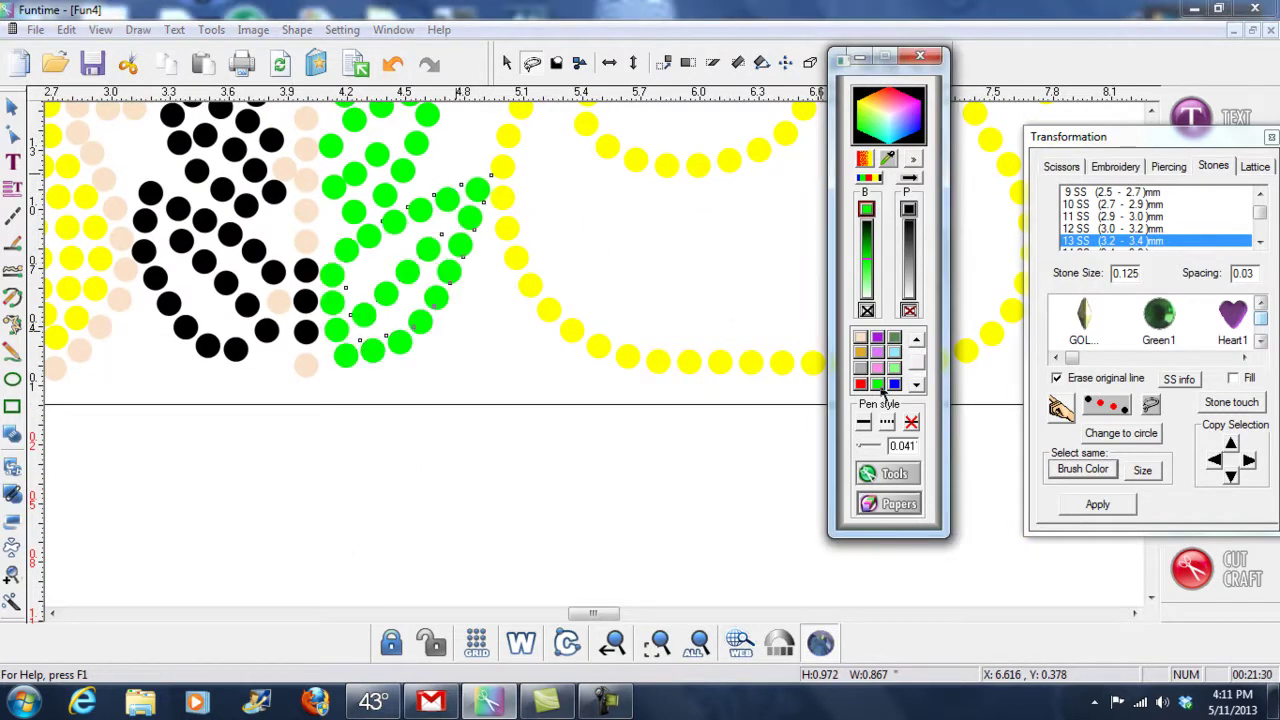
left_click(855, 450)
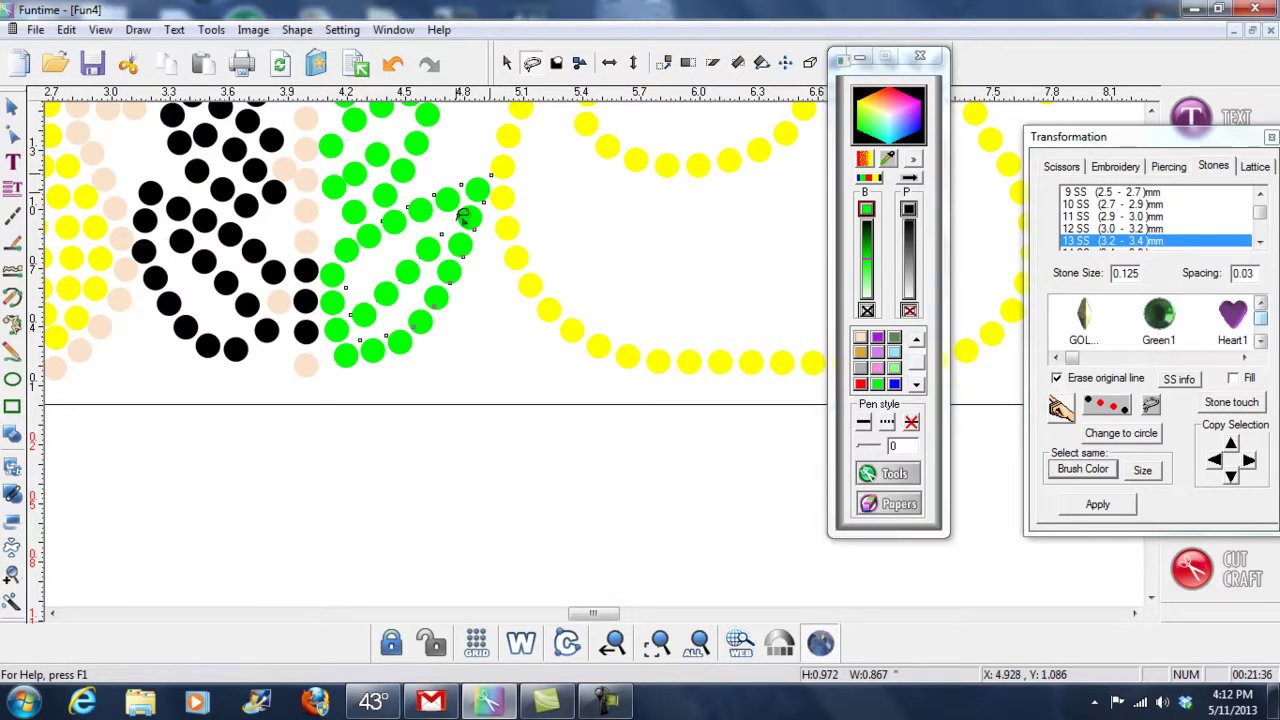
left_click(1151, 110)
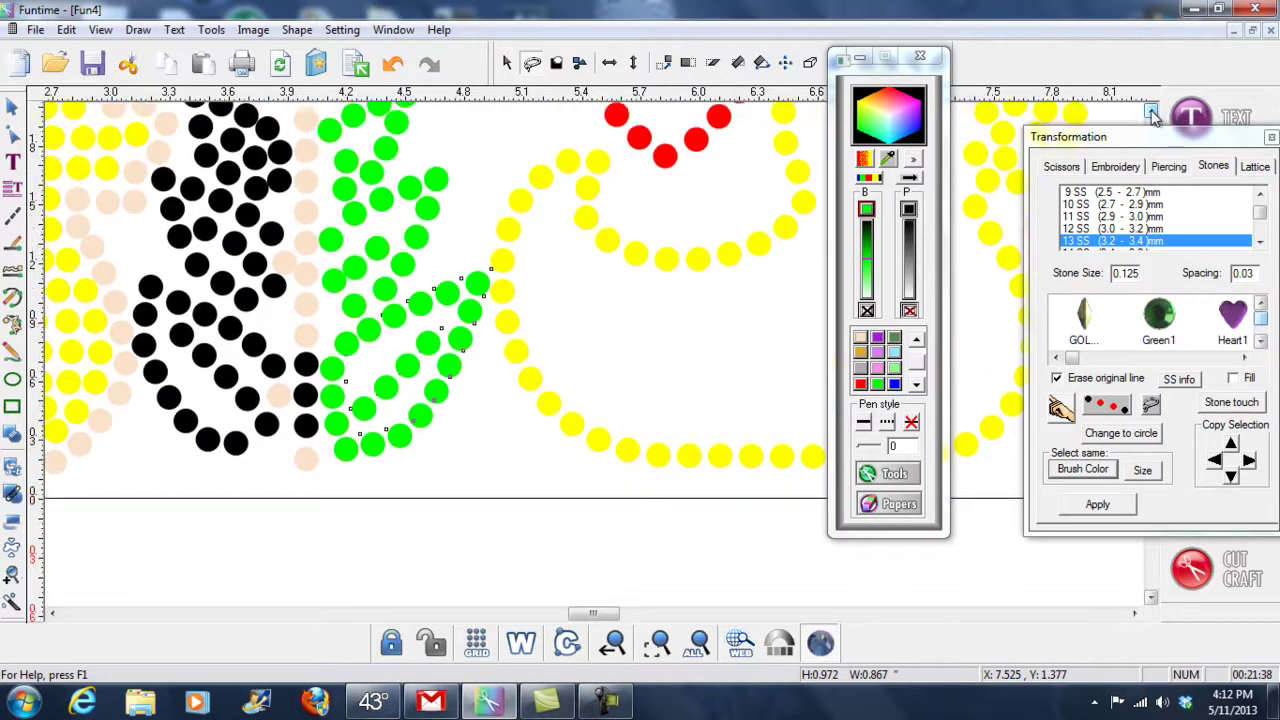
Step: Recolour the stones of the upper and middle leaves on the left side of the tulip's stem green
mouse_move(280, 206)
left_mouse_down()
mouse_move(230, 170)
mouse_move(176, 192)
mouse_move(196, 244)
mouse_move(245, 292)
mouse_move(285, 298)
mouse_move(292, 222)
left_mouse_up()
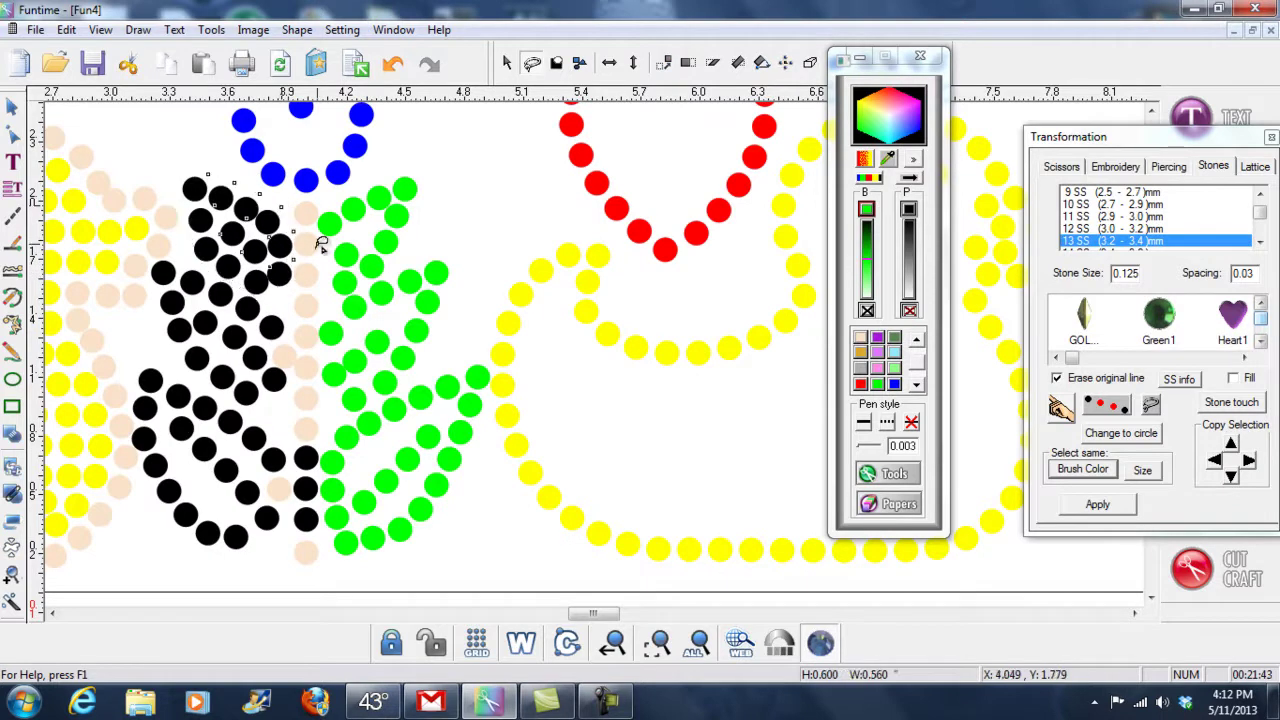
left_click(878, 386)
mouse_move(283, 314)
left_mouse_down()
mouse_move(175, 250)
mouse_move(146, 284)
mouse_move(186, 364)
mouse_move(257, 404)
mouse_move(290, 388)
mouse_move(284, 314)
left_mouse_up()
left_click(878, 388)
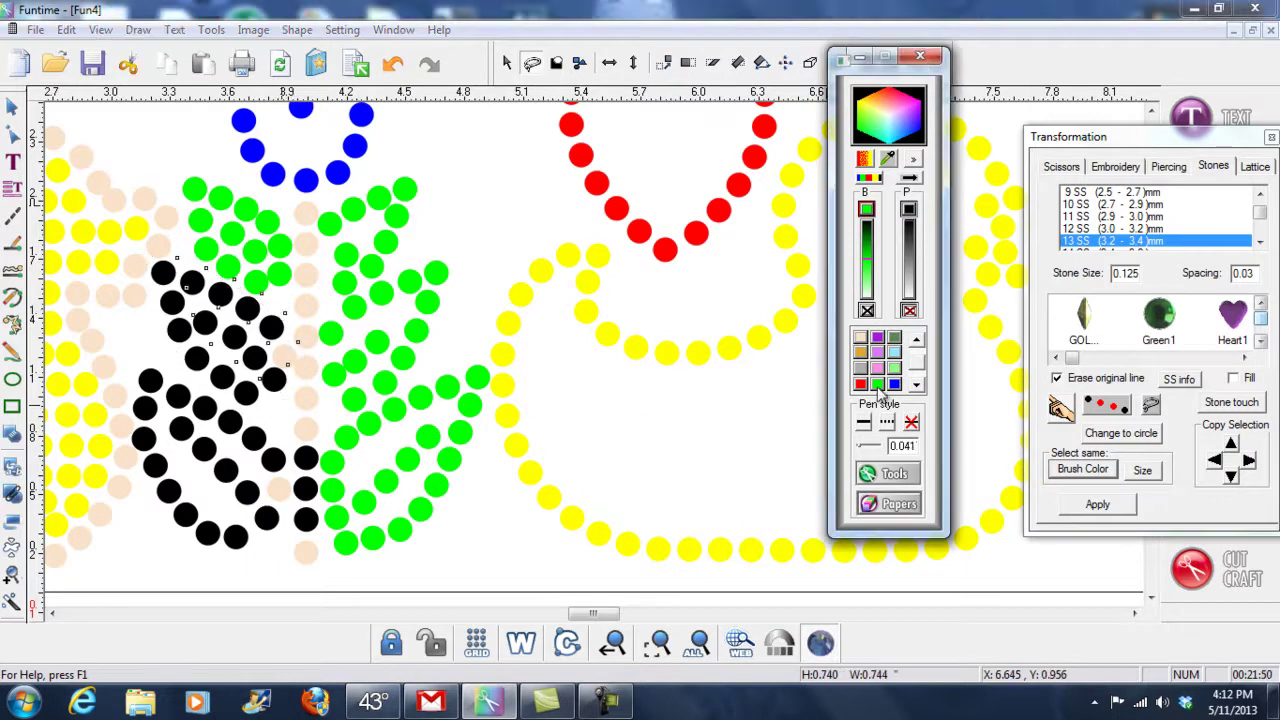
Step: Recolour the stones of the tulip's lower left leaf green and set their pen thickness to 0
mouse_move(272, 419)
left_mouse_down()
mouse_move(136, 356)
mouse_move(130, 387)
mouse_move(182, 532)
mouse_move(260, 558)
mouse_move(290, 500)
mouse_move(274, 410)
left_mouse_up()
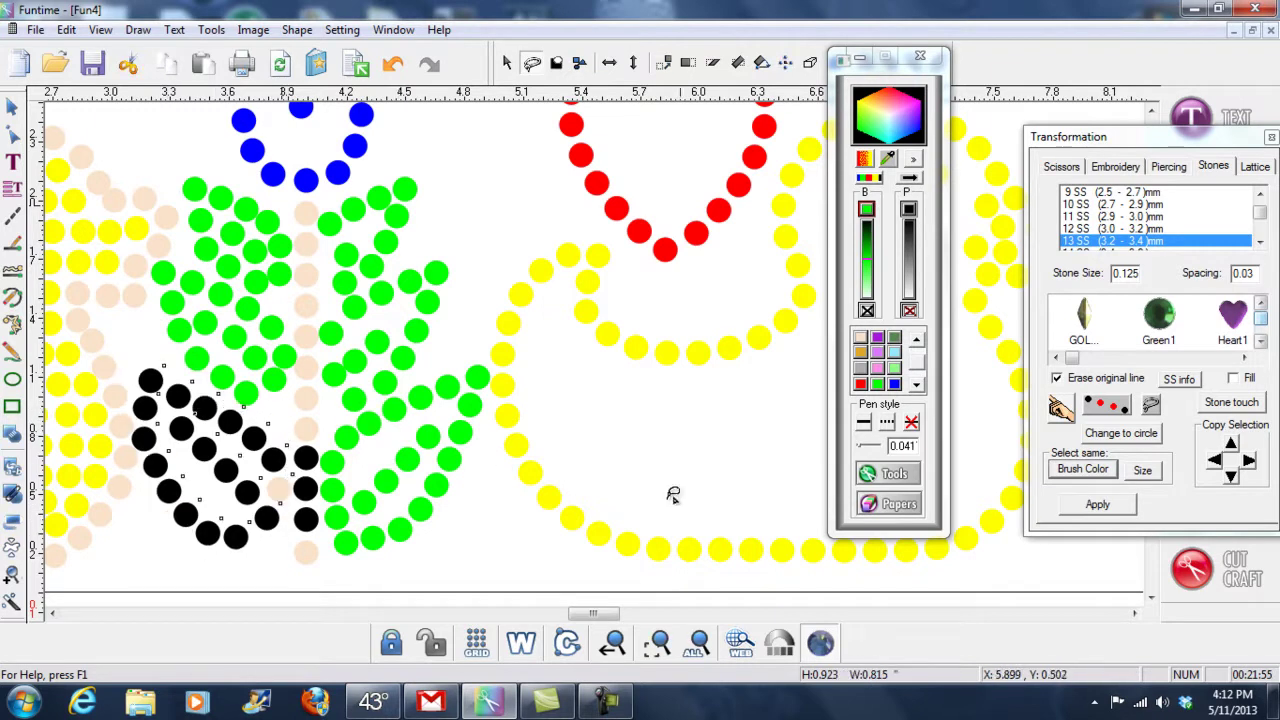
left_click(860, 450)
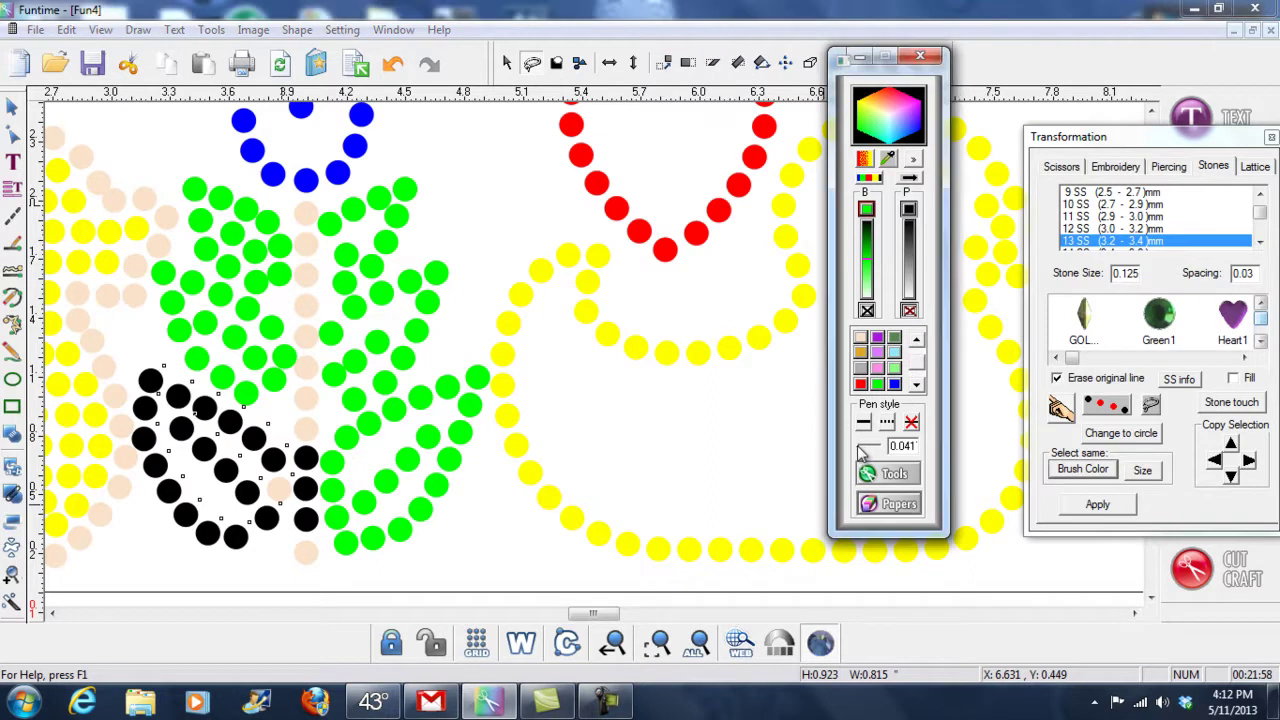
left_click(878, 388)
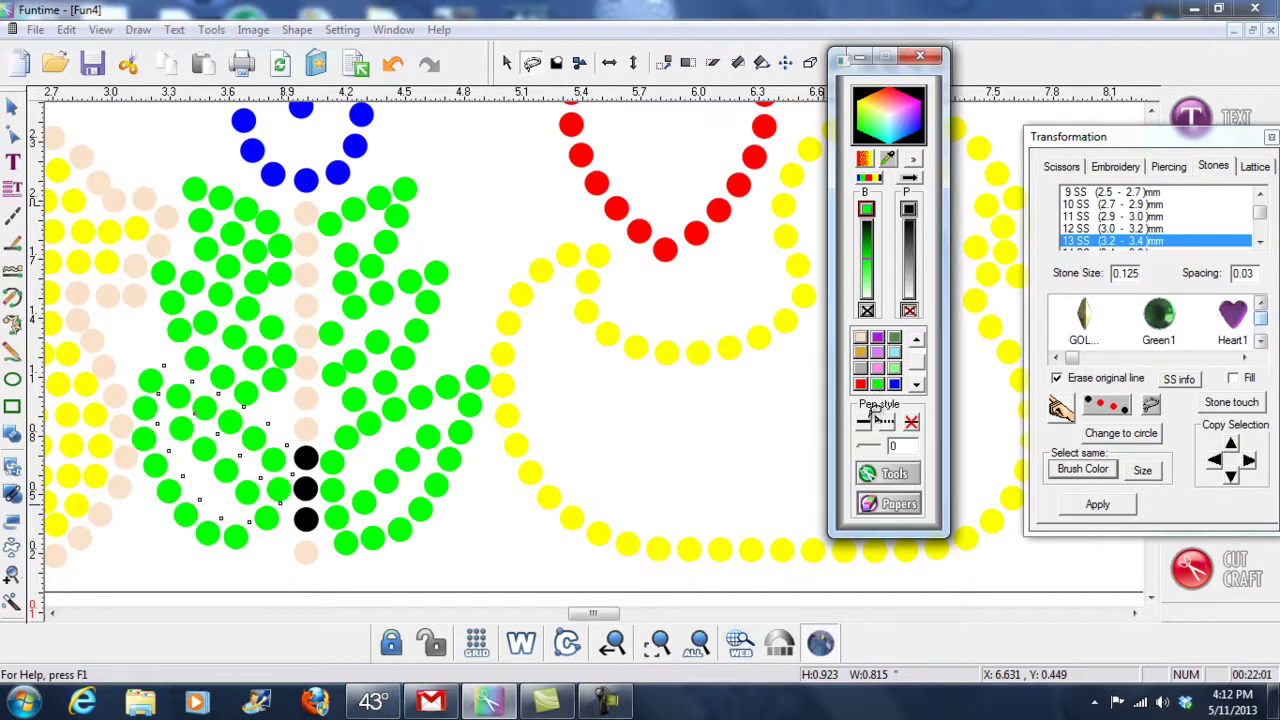
Step: Recolour the three remaining black stones at the bottom of the tulip's stem light peach and clear the selection
mouse_move(306, 562)
left_mouse_down()
mouse_move(320, 485)
mouse_move(300, 435)
mouse_move(304, 560)
left_mouse_up()
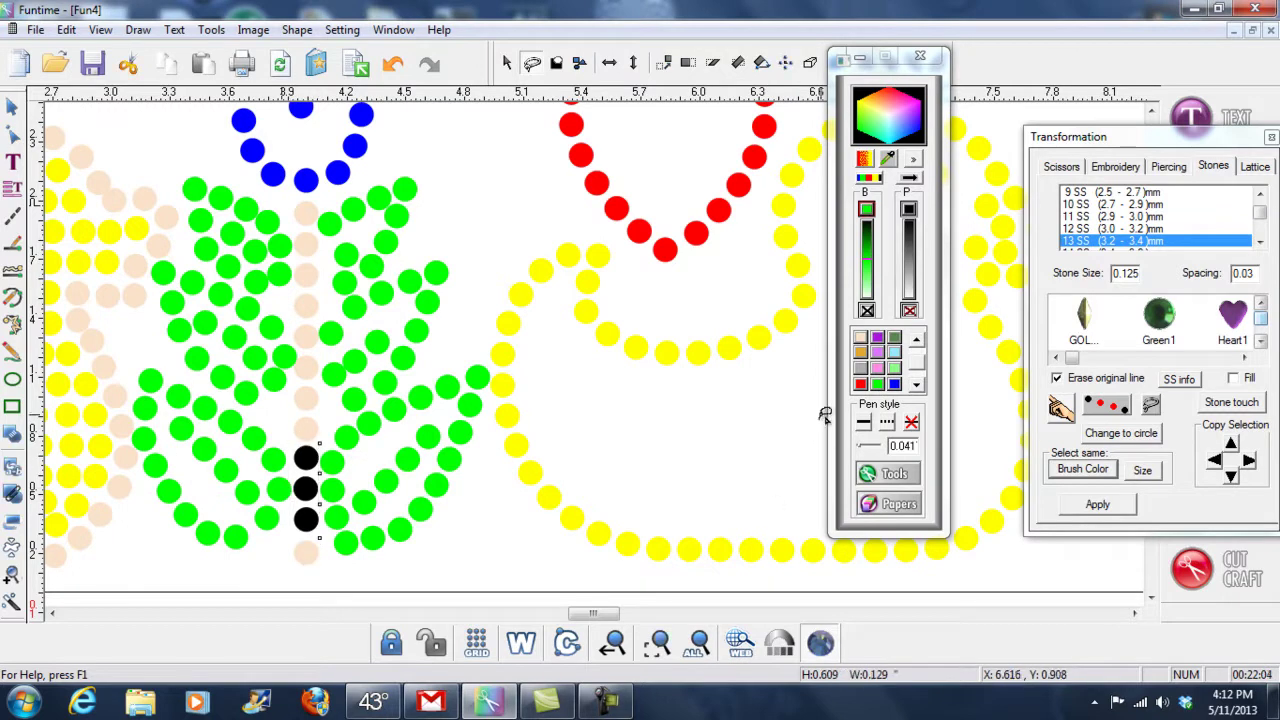
left_click(861, 338)
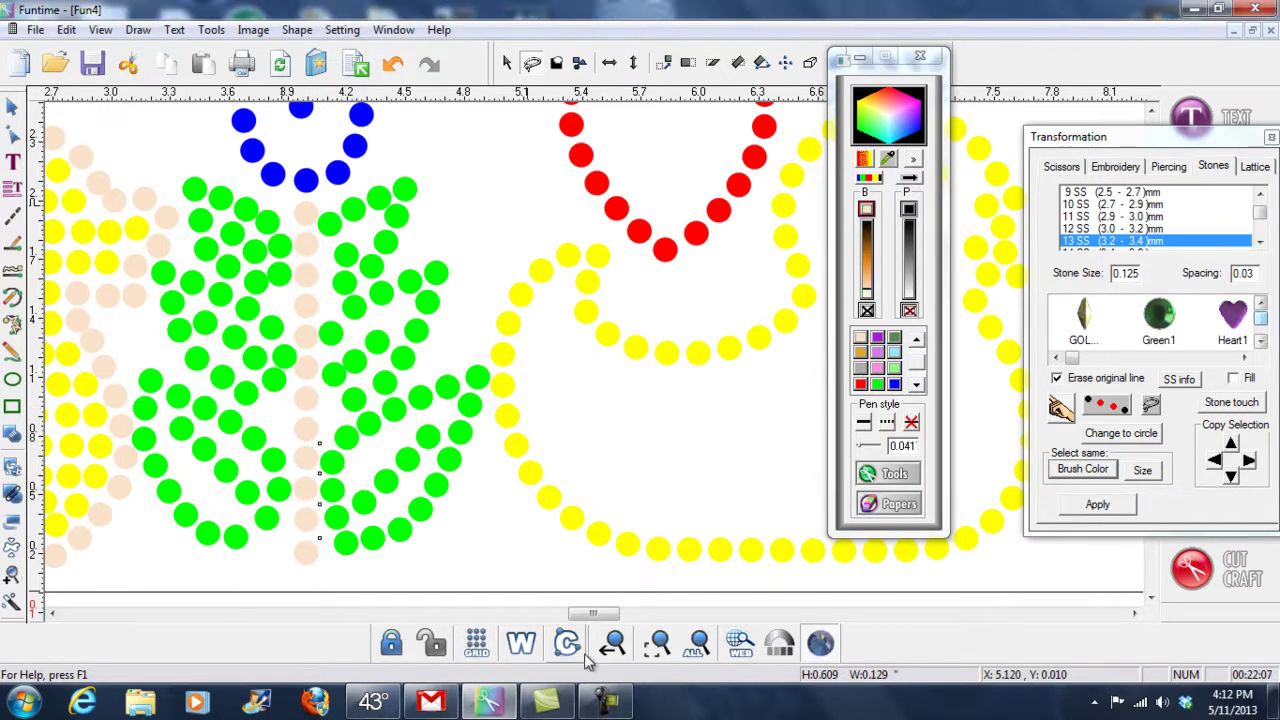
left_click(524, 652)
left_click(526, 655)
left_click(608, 648)
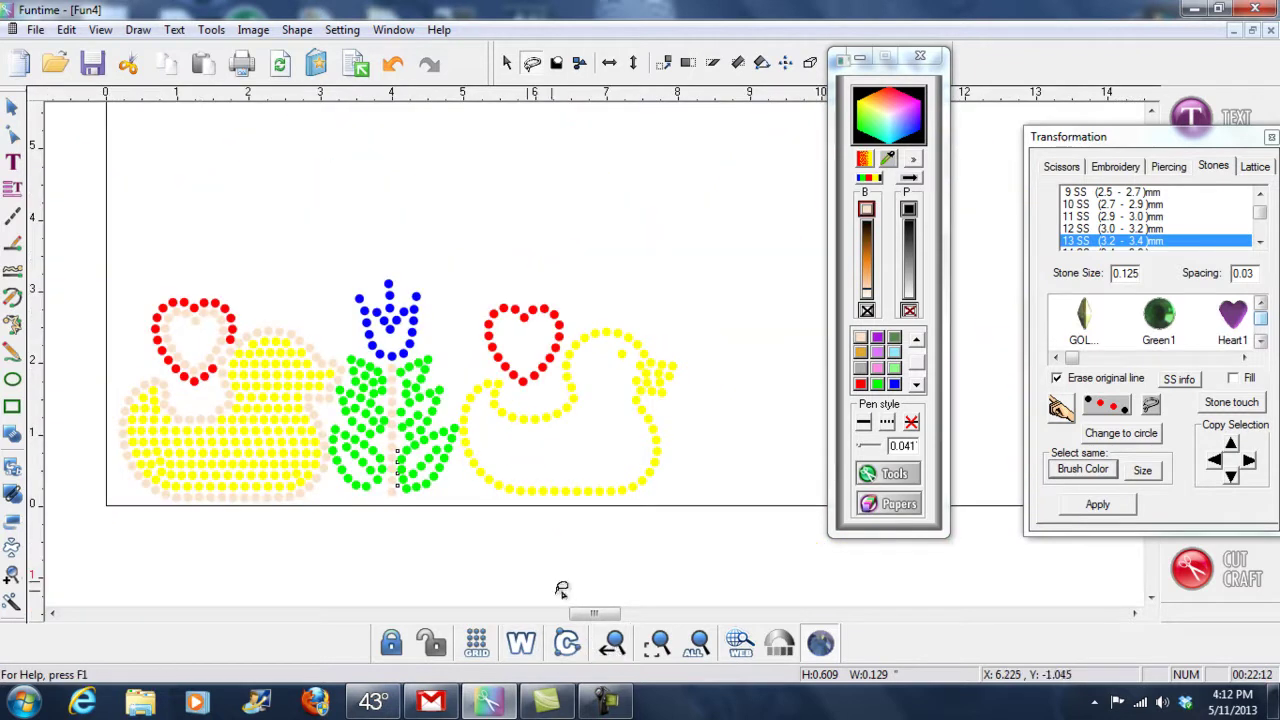
left_click(12, 133)
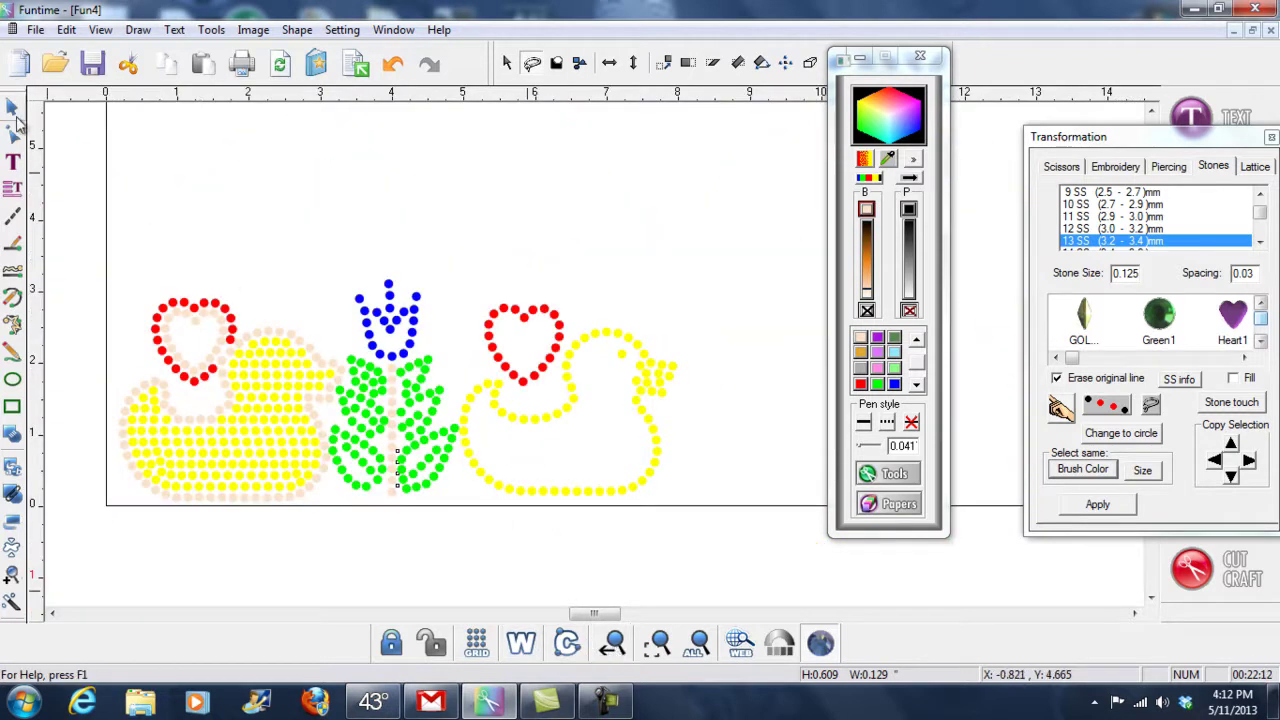
left_click(181, 254)
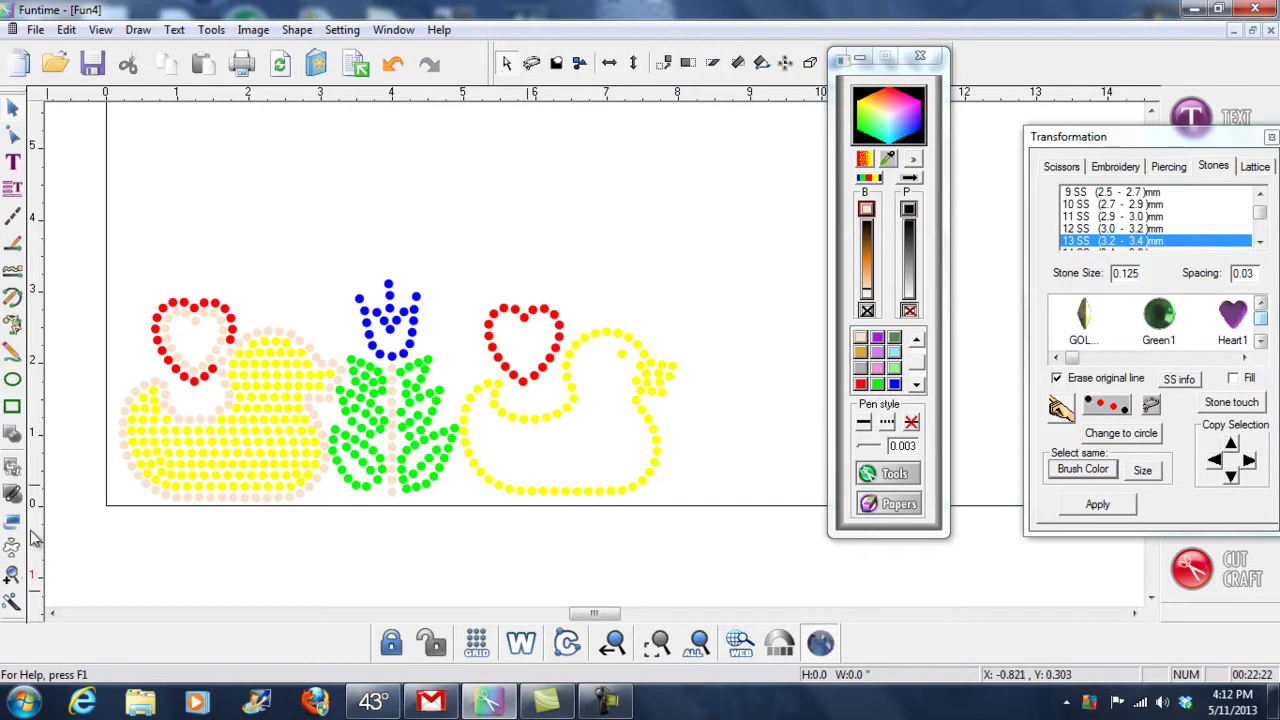
Step: Draw a rectangle about 8.5 by 4.8 inches over all the rhinestone designs and fill it black
left_click(18, 410)
left_click_drag(111, 215, 719, 556)
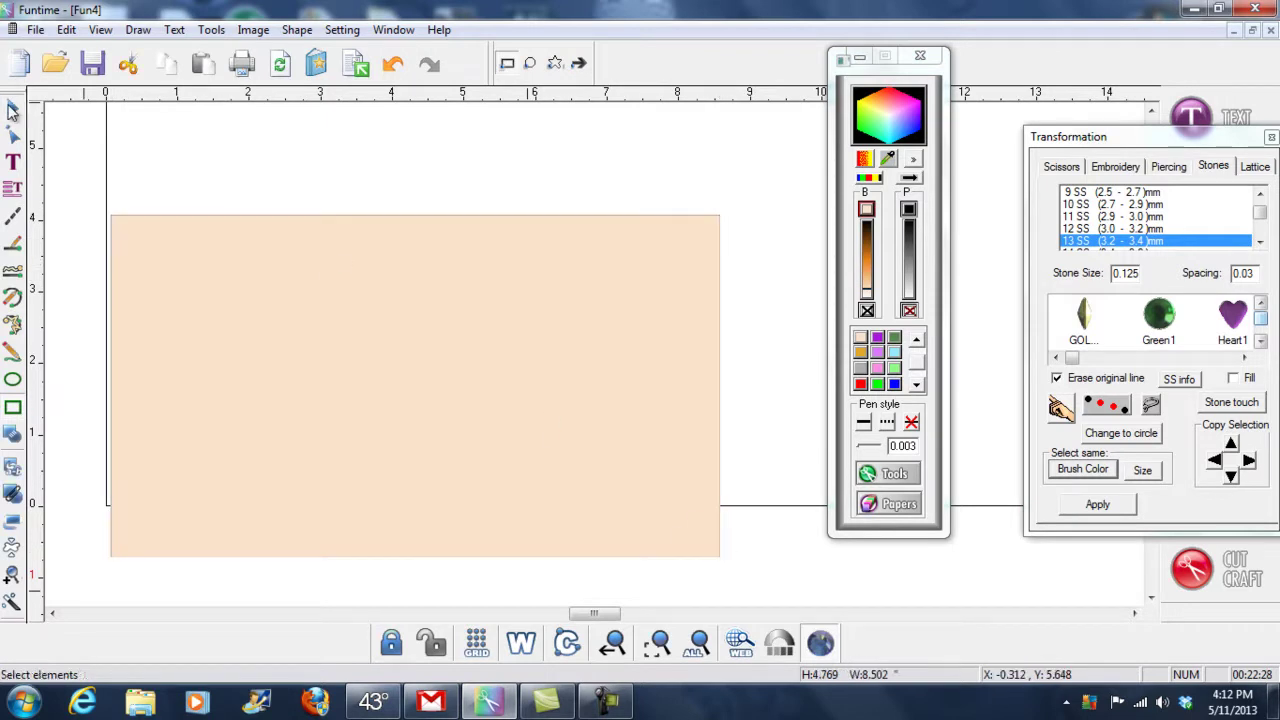
left_click(14, 110)
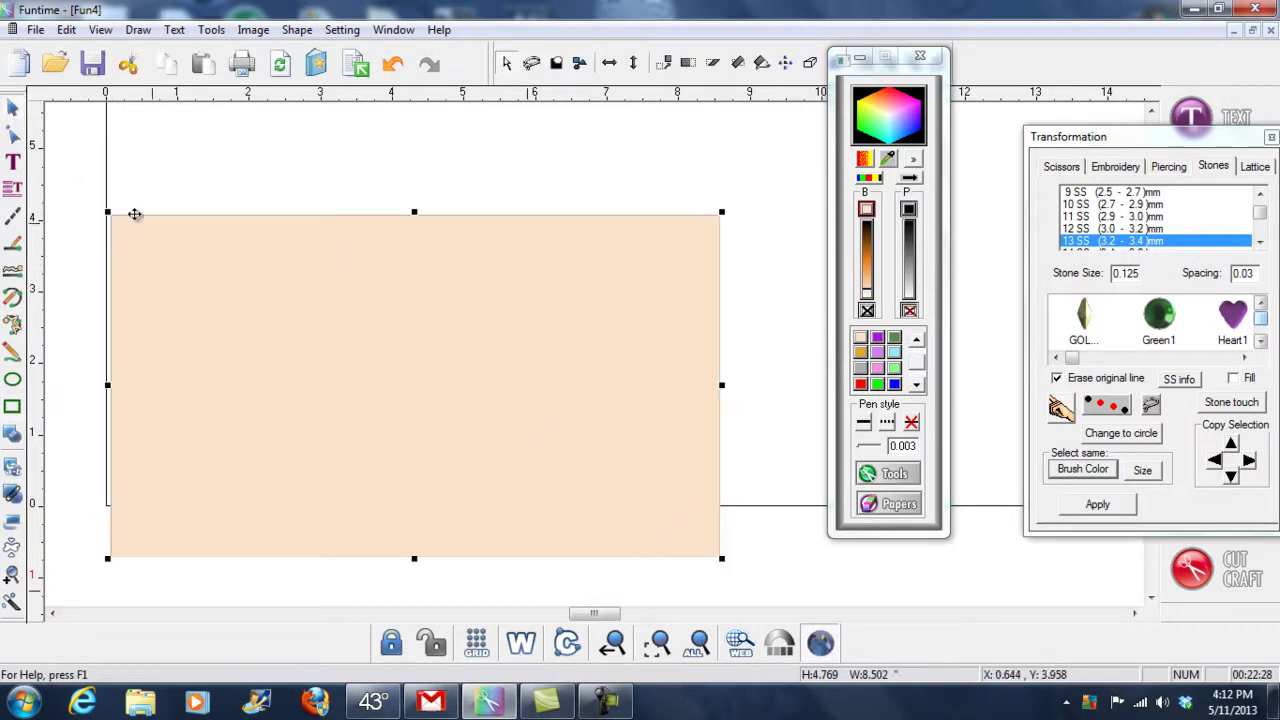
left_click(915, 386)
left_click(896, 338)
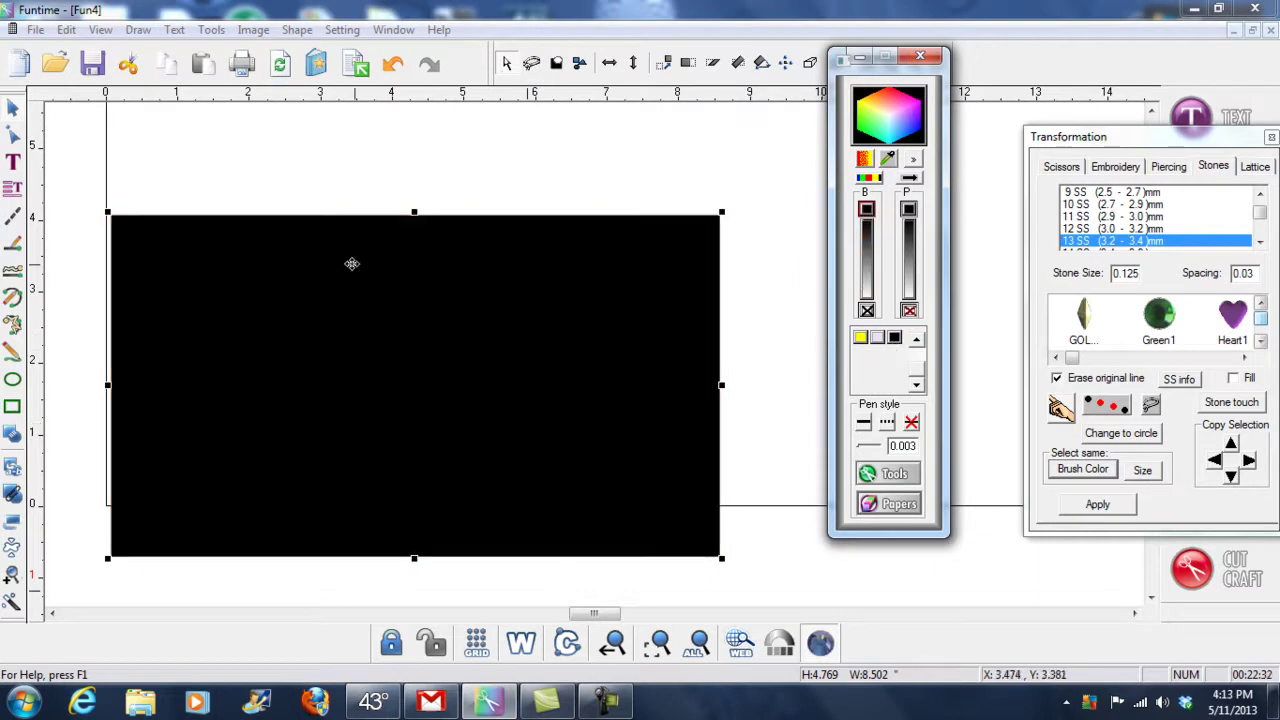
Step: Reorder the black rectangle so that it lies behind all the rhinestone designs
right_click(276, 326)
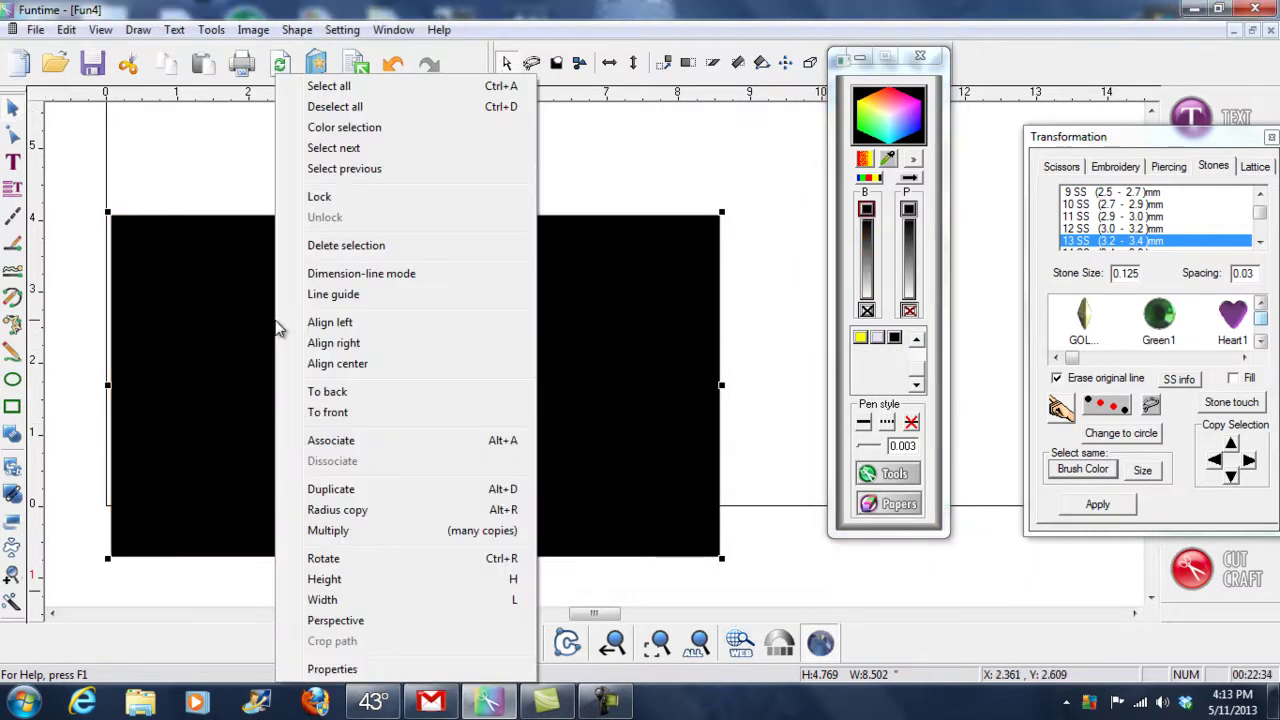
left_click(341, 414)
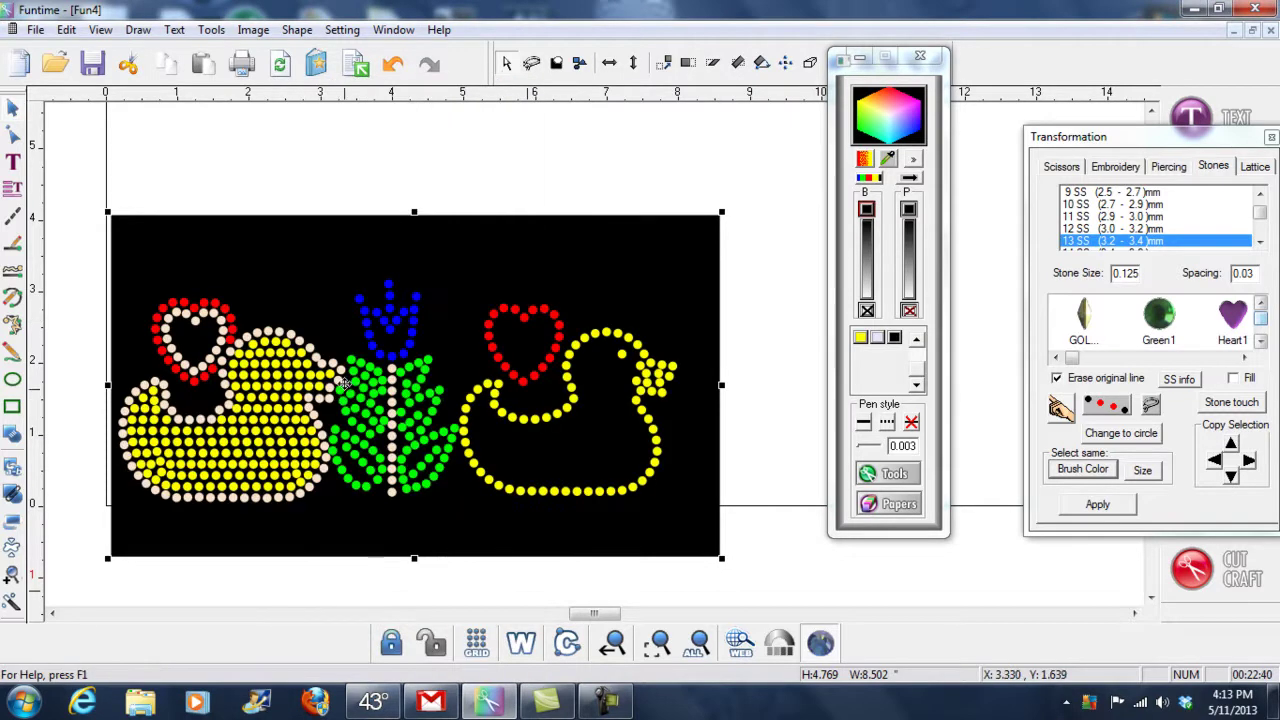
left_click(95, 167)
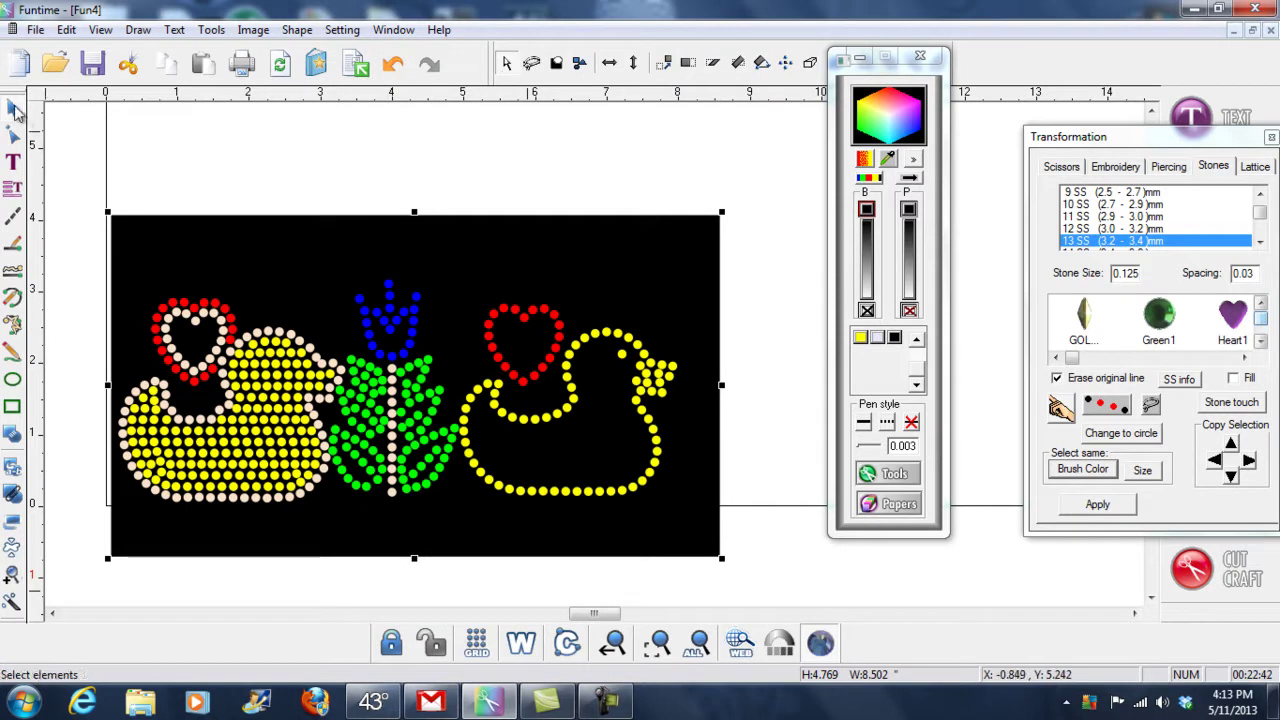
Step: Select every light peach stone by matching brush colour and recolour them all white
left_click(204, 313)
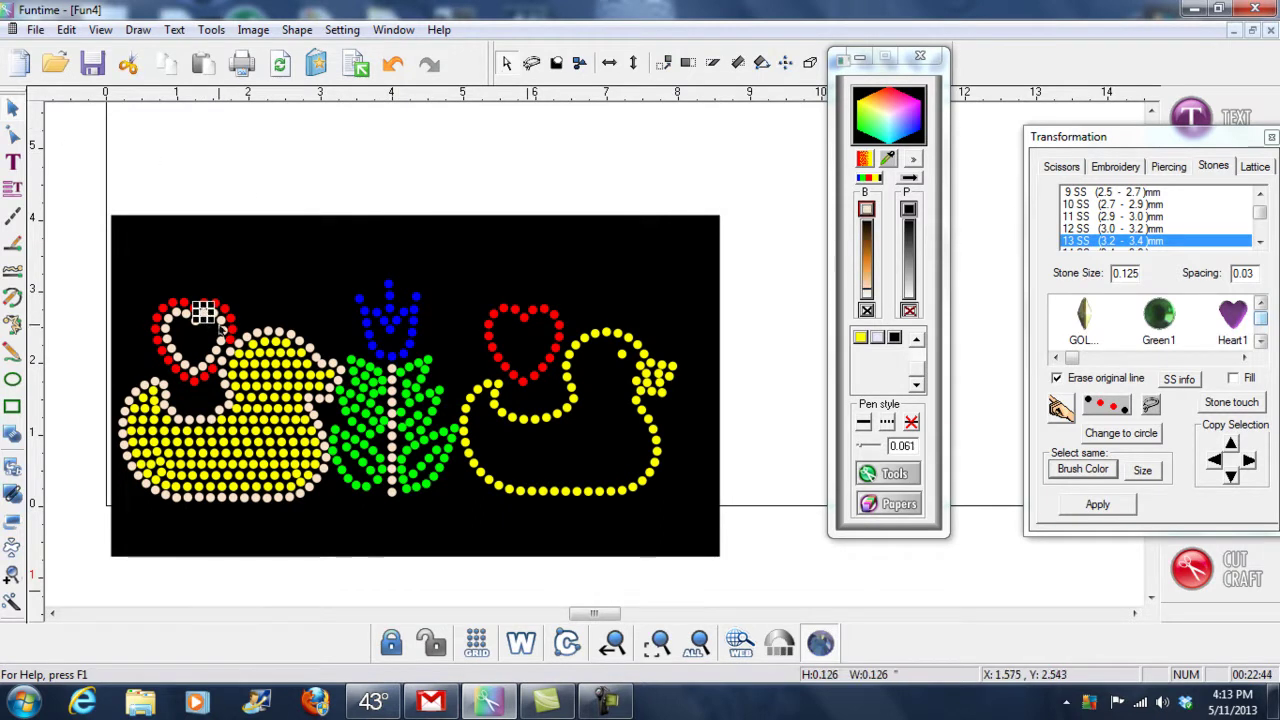
left_click(1070, 474)
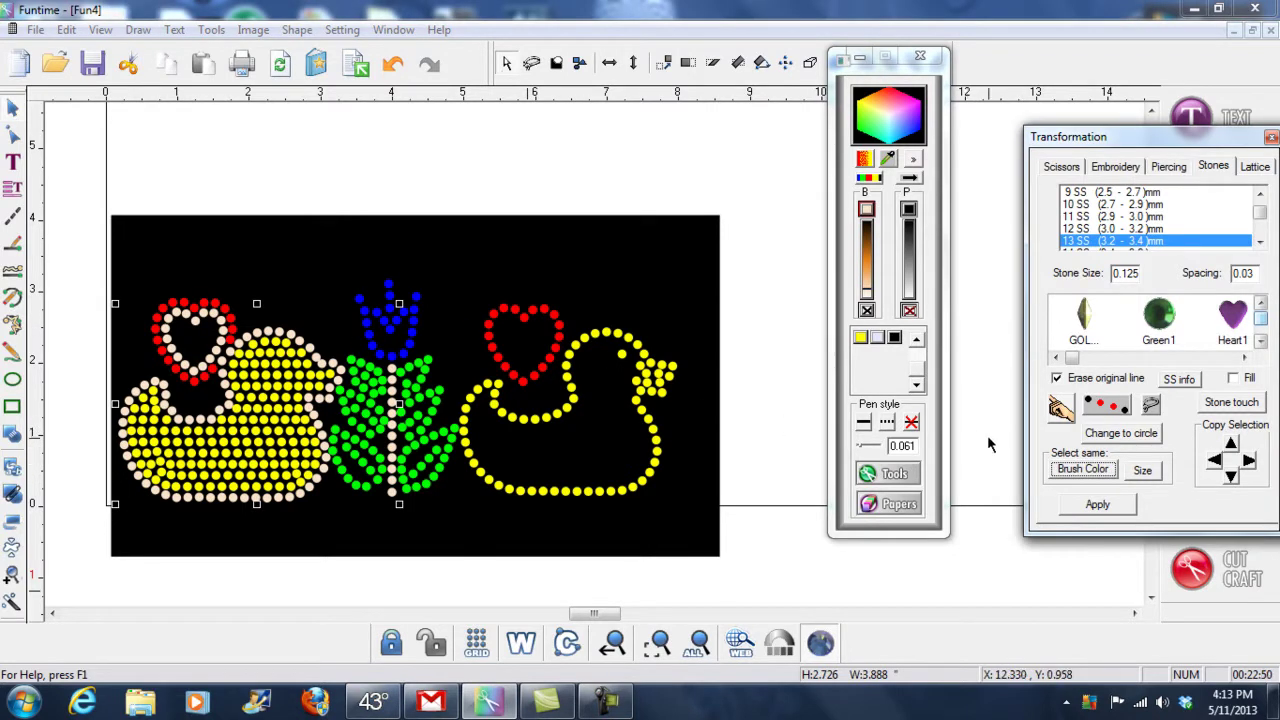
left_click(918, 344)
left_click(918, 344)
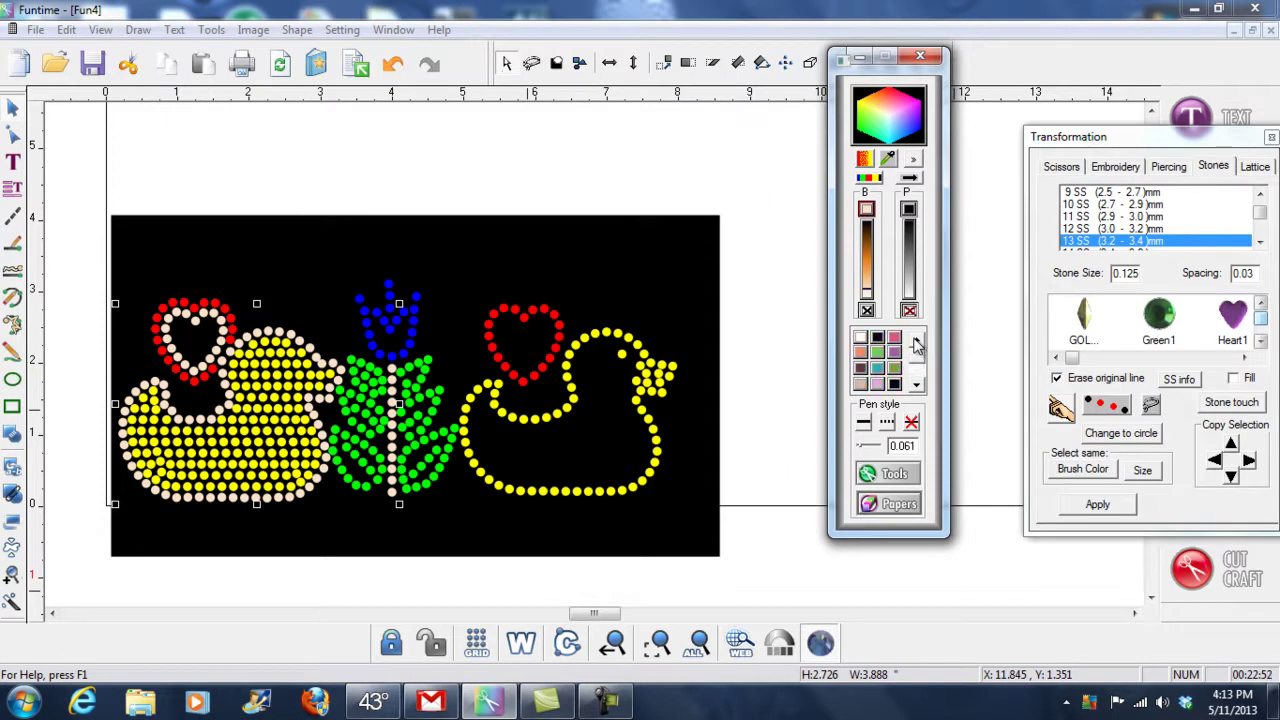
left_click(862, 339)
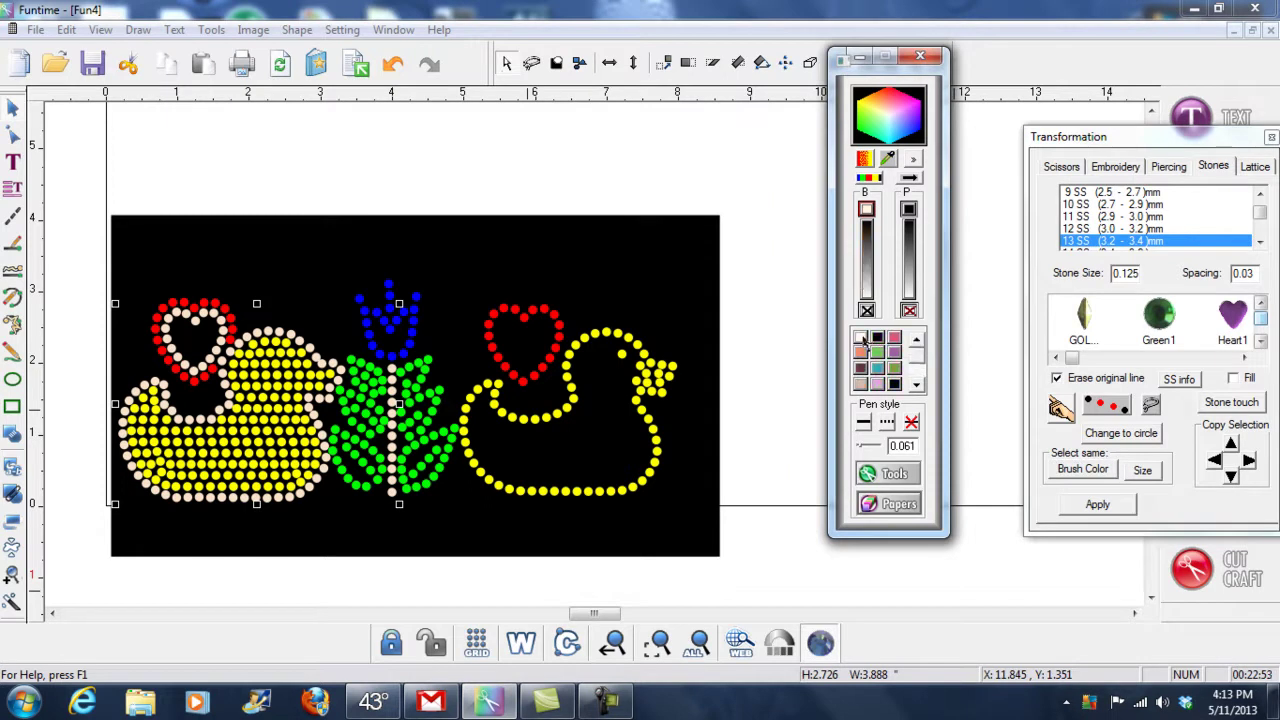
left_click(517, 170)
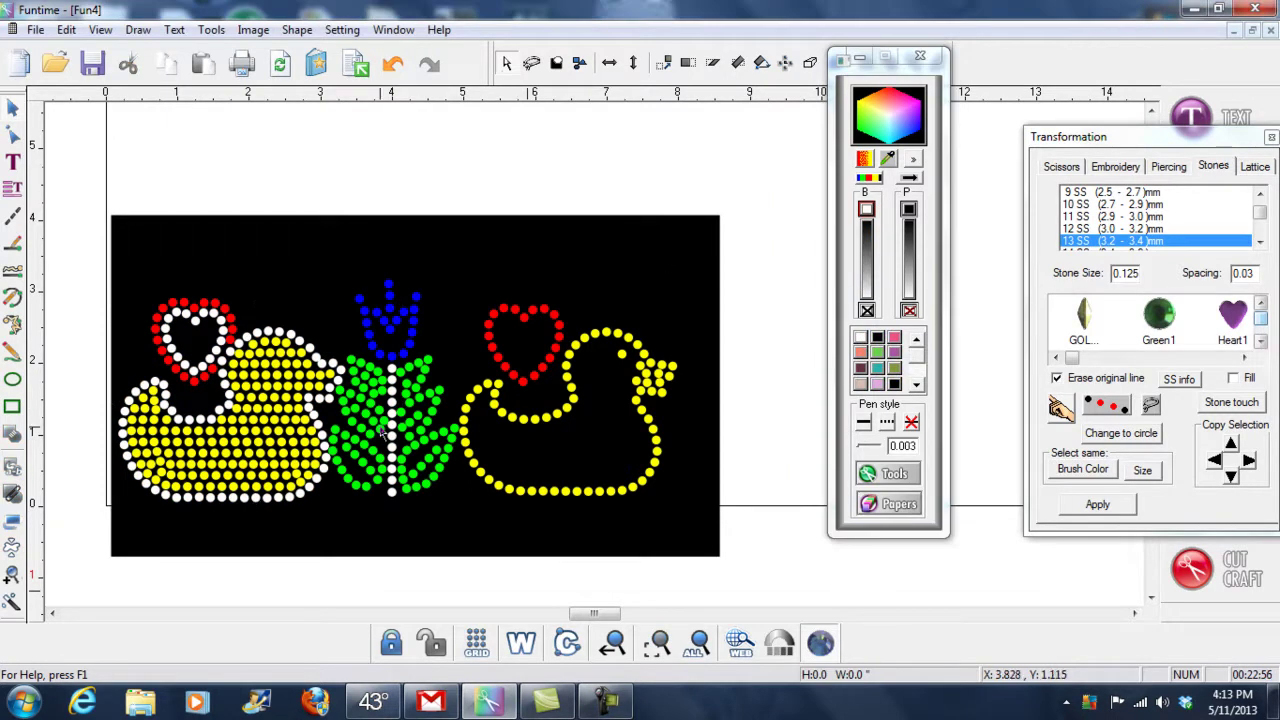
Step: Recolour a single yellow stone on the left duck's head white
left_click(283, 356)
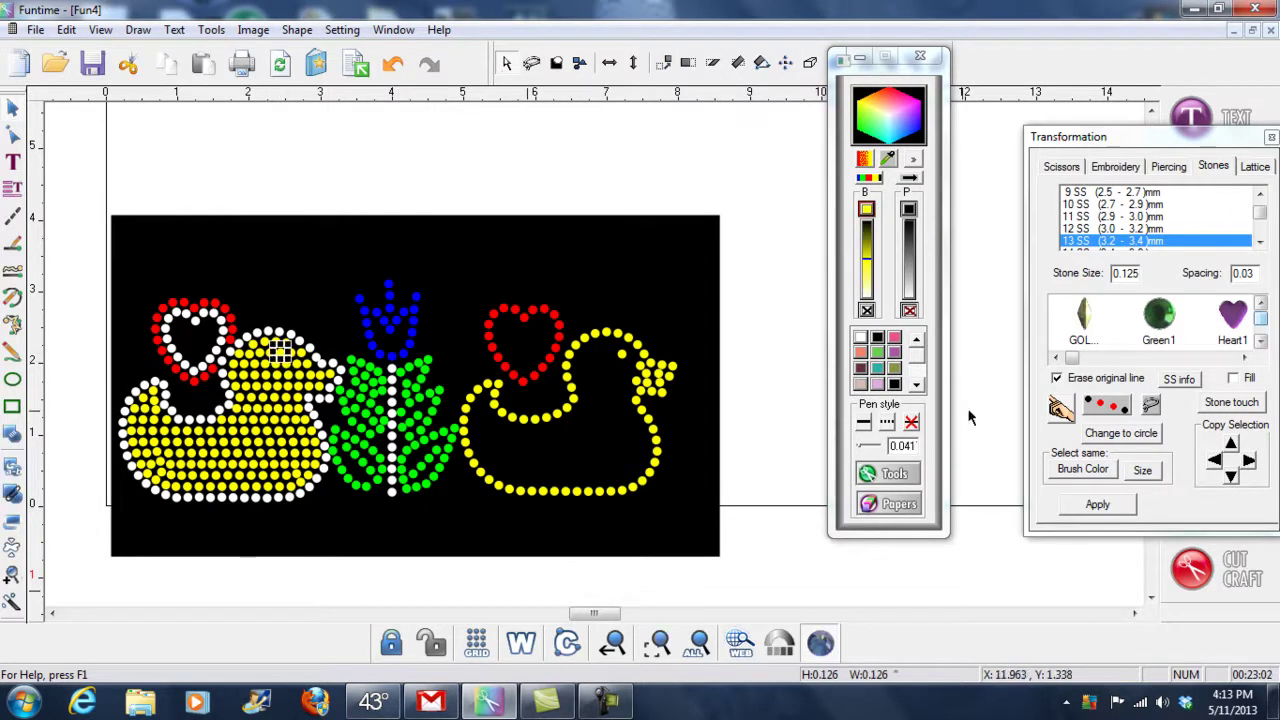
left_click(862, 339)
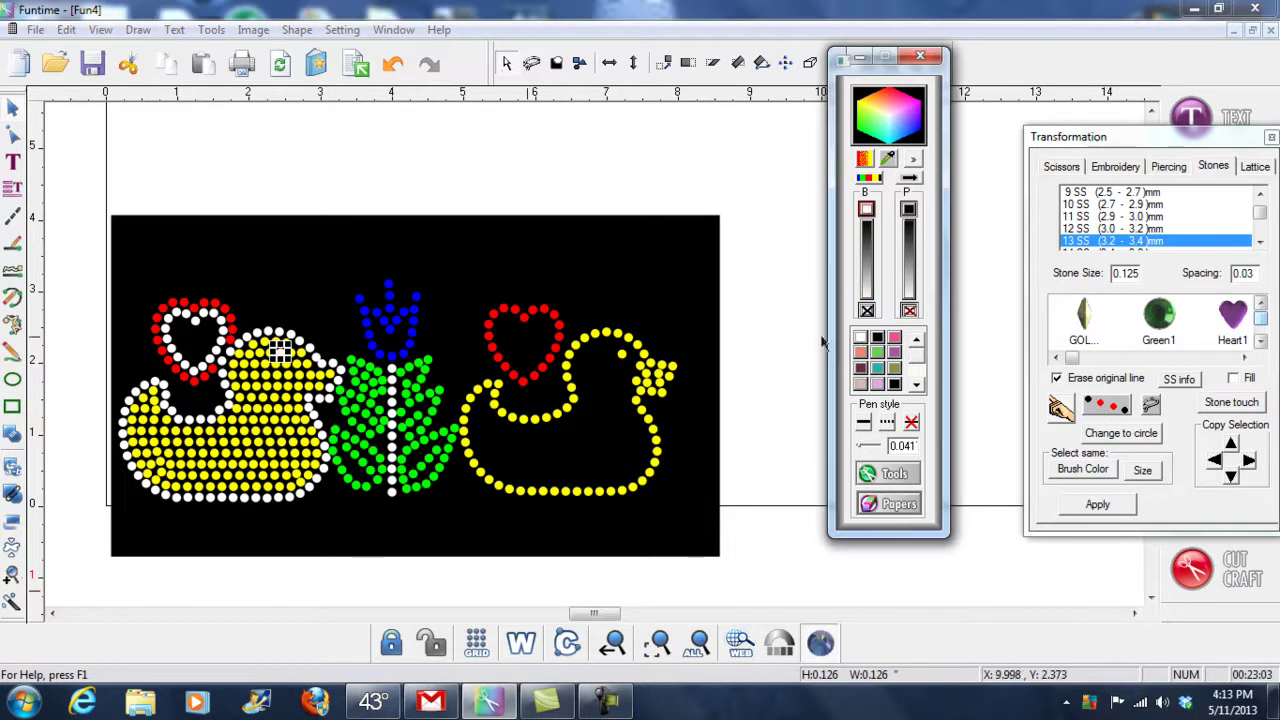
left_click(589, 190)
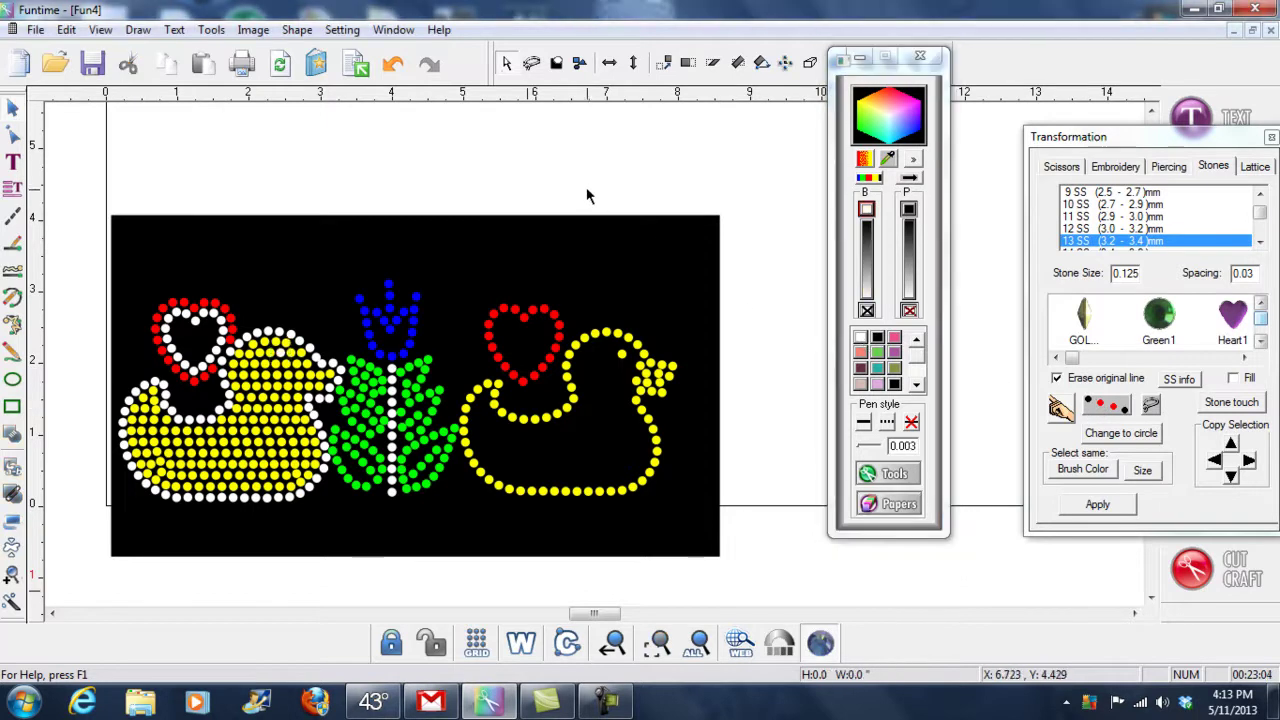
Step: Select all yellow duck stones by matching brush colour and recolour them light purple
left_click(653, 366)
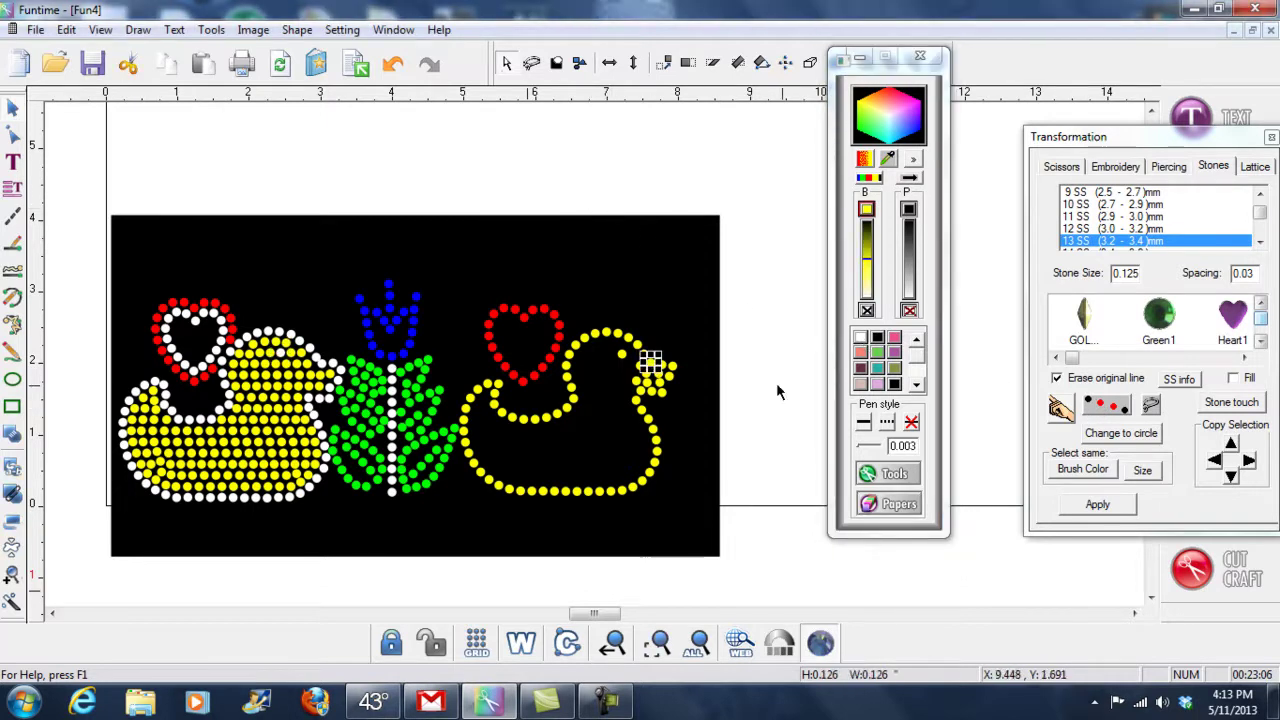
left_click(1080, 470)
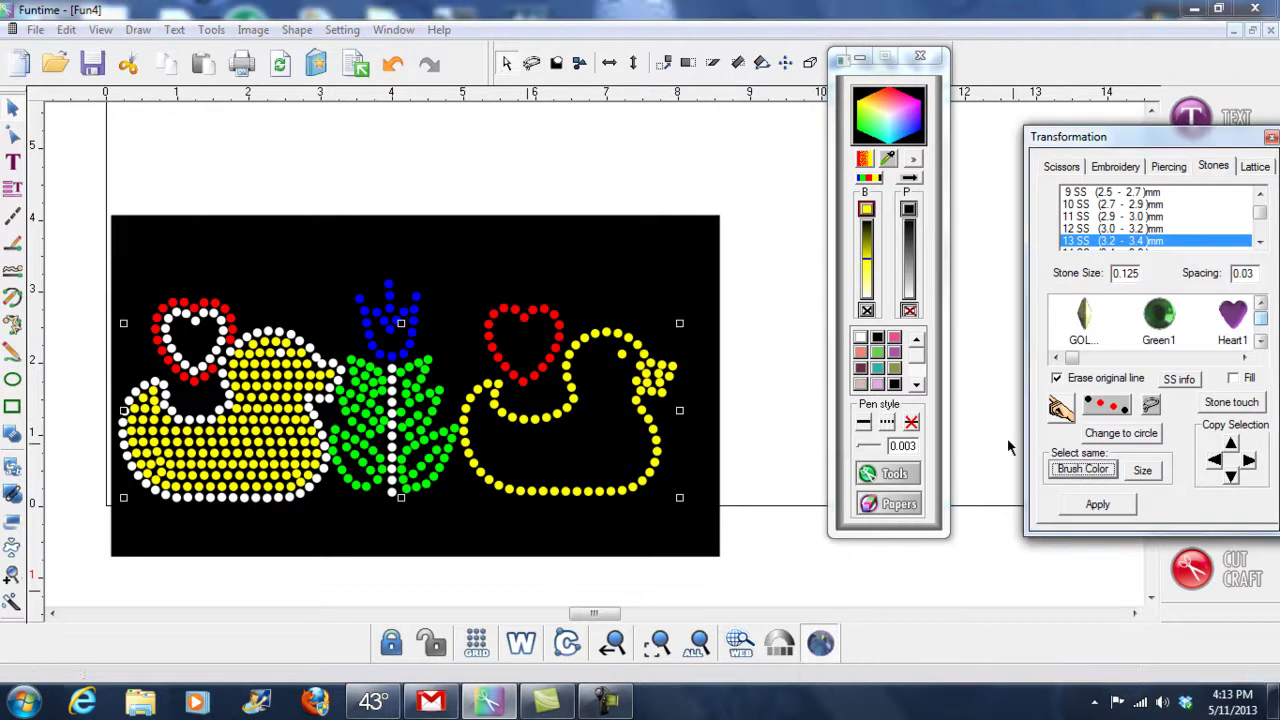
left_click(875, 386)
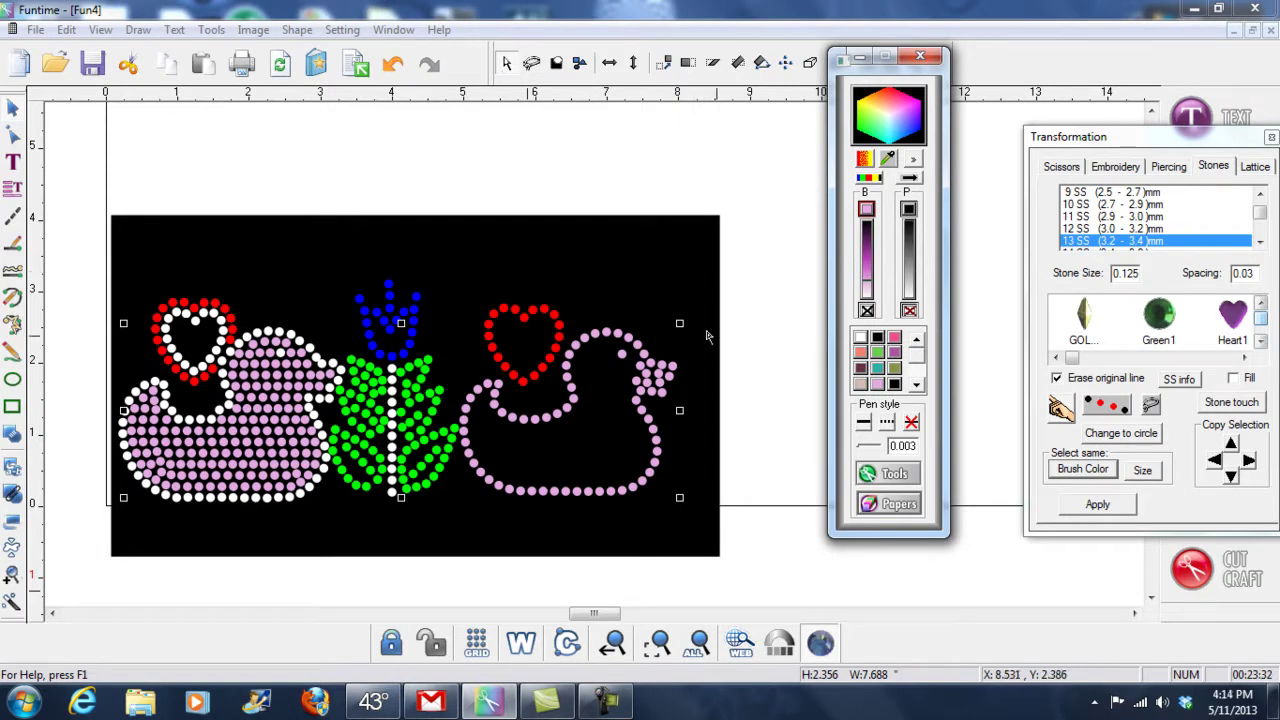
Step: Try white on the selected stones of both ducks, and undo that recolouring
left_click(861, 338)
left_click(678, 187)
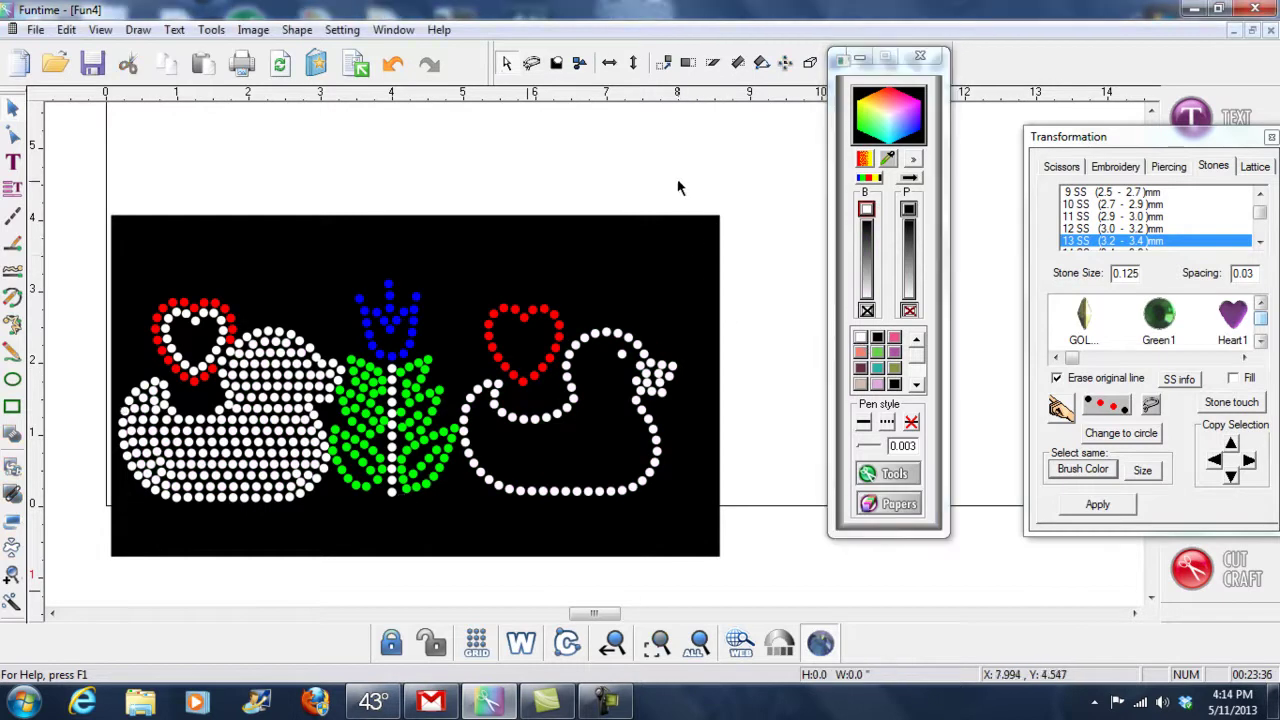
left_click(393, 66)
left_click(393, 66)
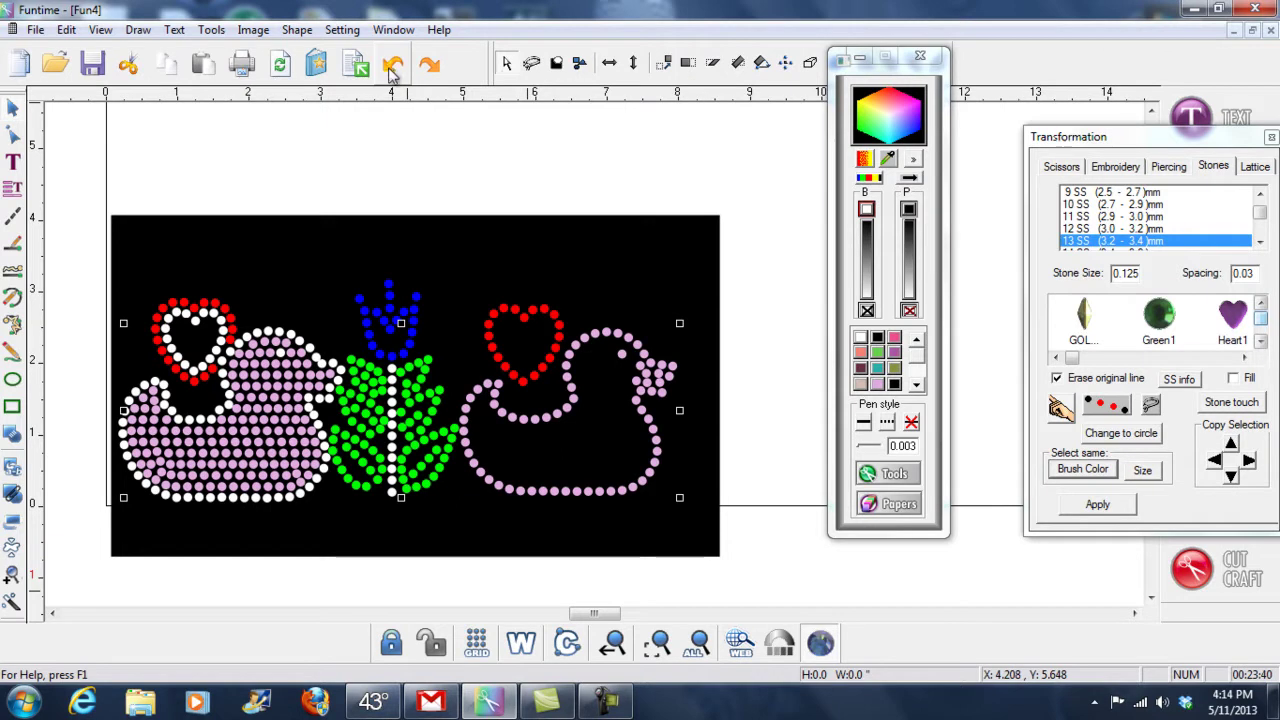
Step: Select all light purple duck stones by matching brush colour and recolour them yellow
left_click(302, 352)
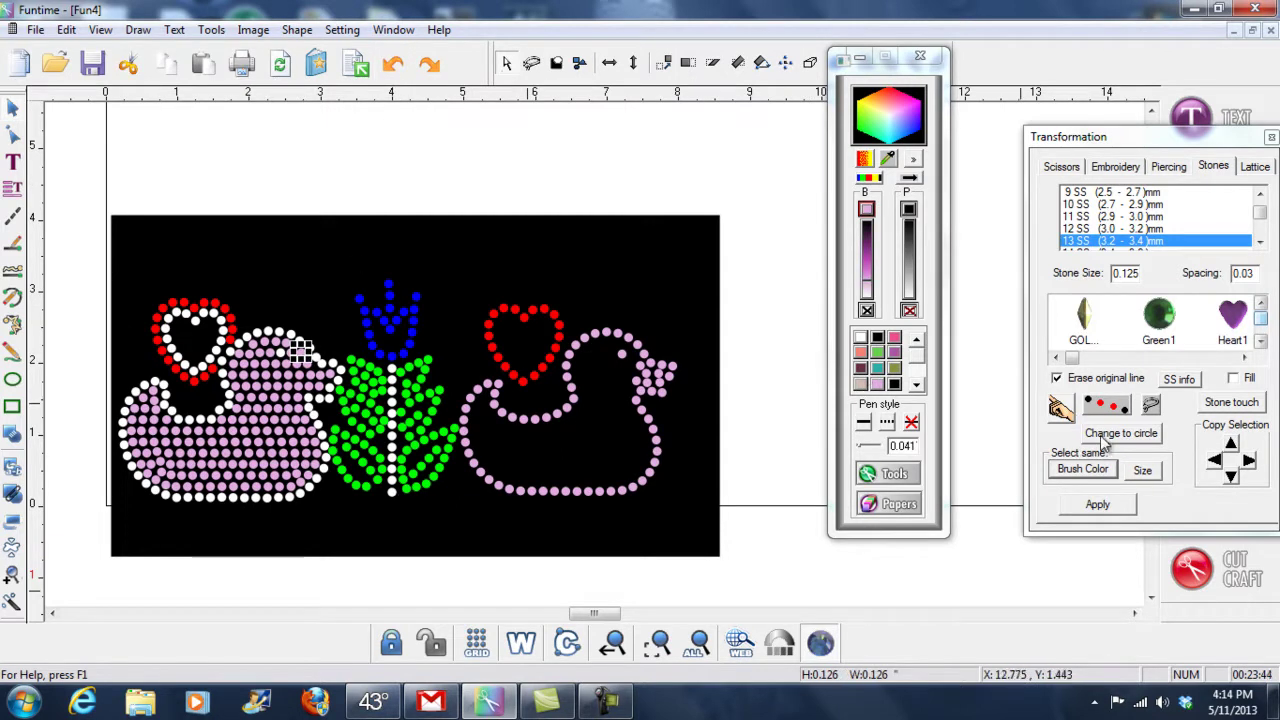
left_click(1083, 469)
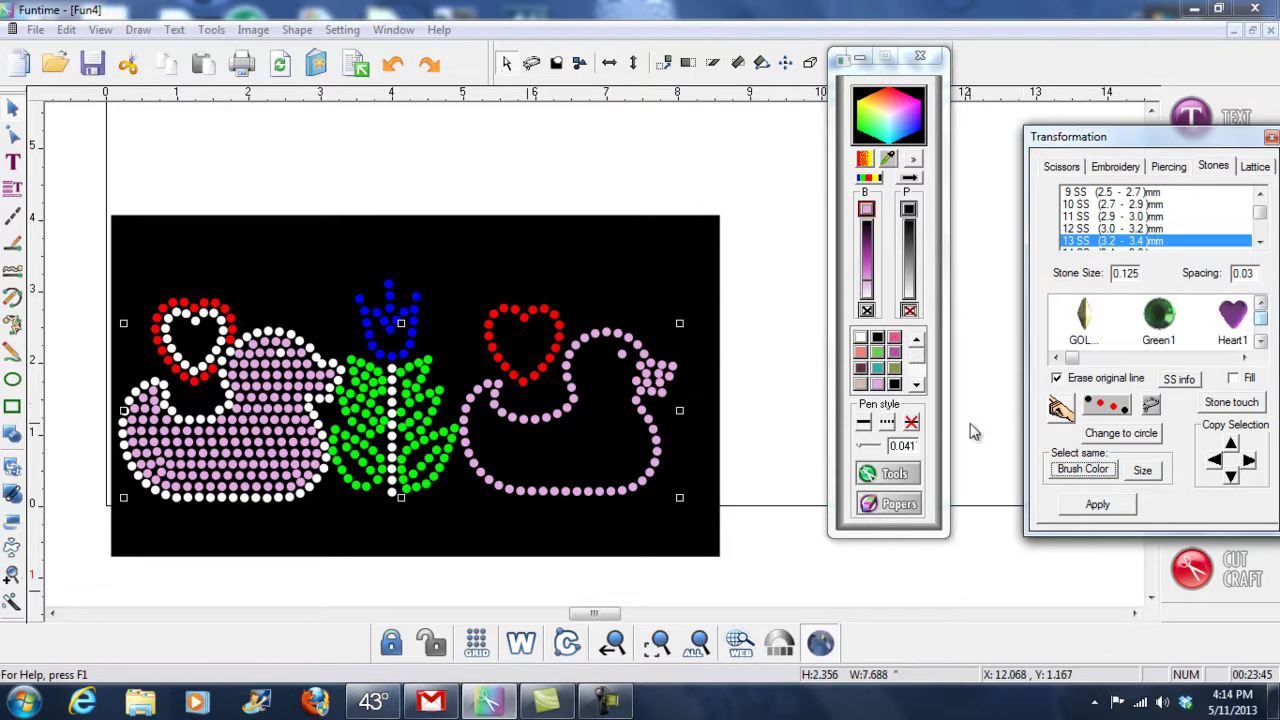
left_click(916, 386)
left_click(860, 339)
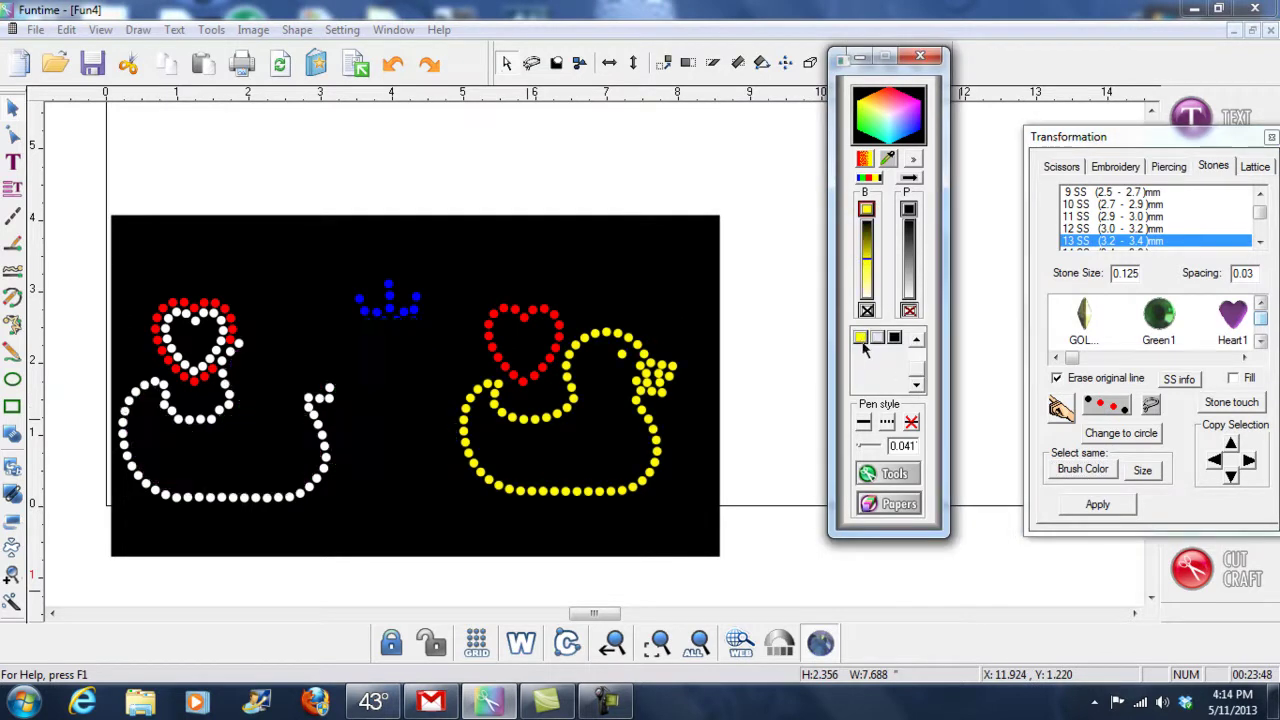
left_click(708, 191)
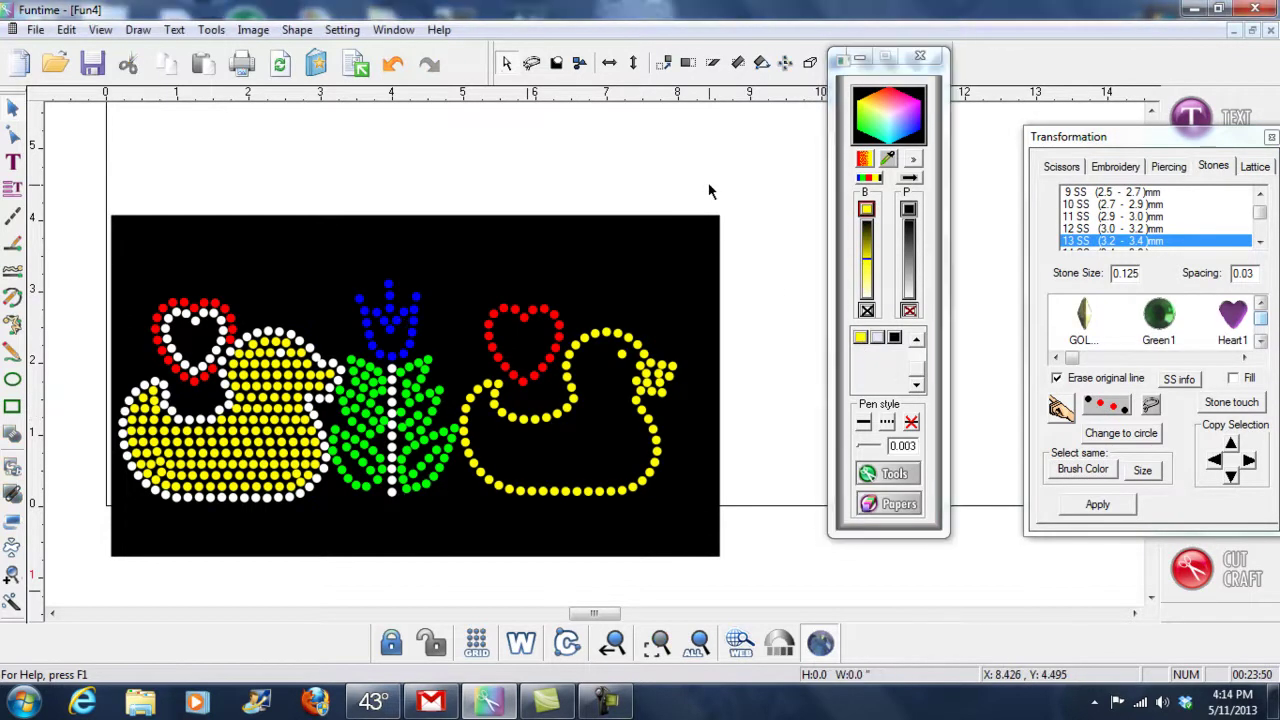